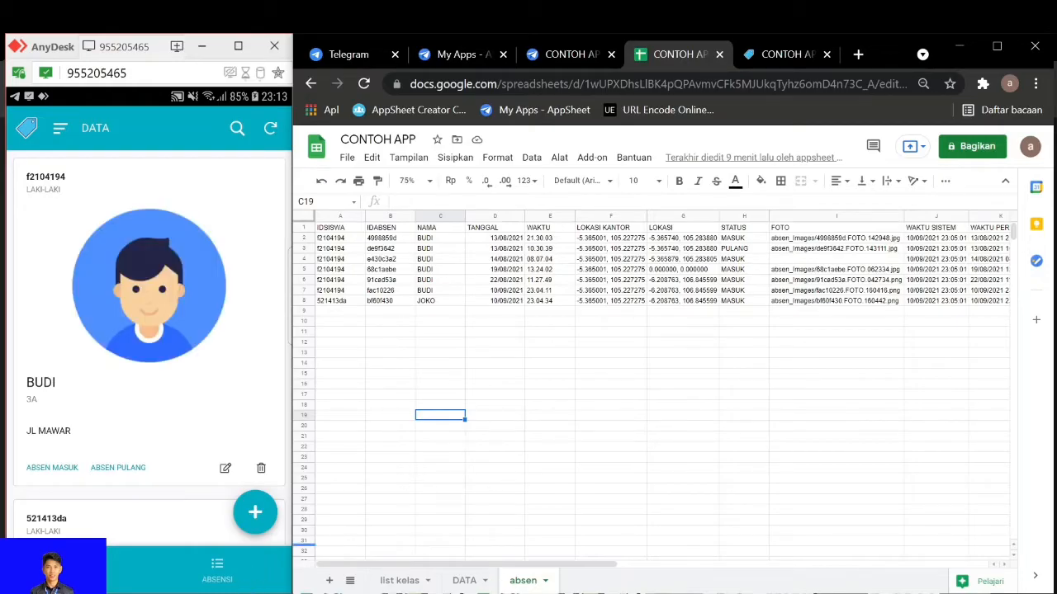
# Switch to the YouTube window, open the channel's video "Appsheet - Cara Mengatasi Perubahan Tanggal dan Waktu Manual" and pause its playback
pyautogui.moveTo(243, 592)
pyautogui.click(231, 593)
pyautogui.scroll(-2, 426, 450)
pyautogui.scroll(-2, 426, 450)
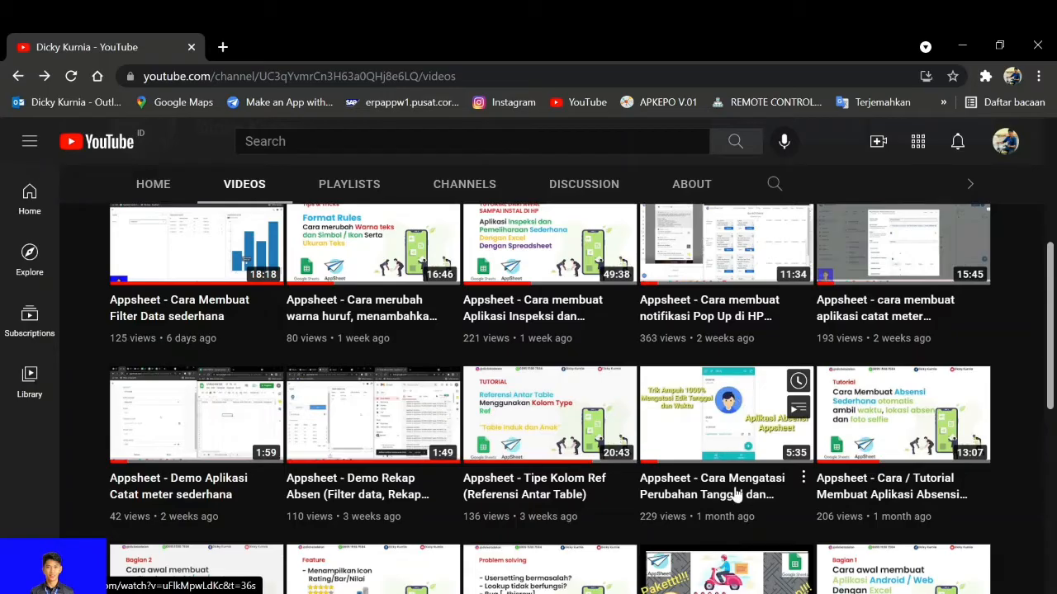
pyautogui.click(742, 397)
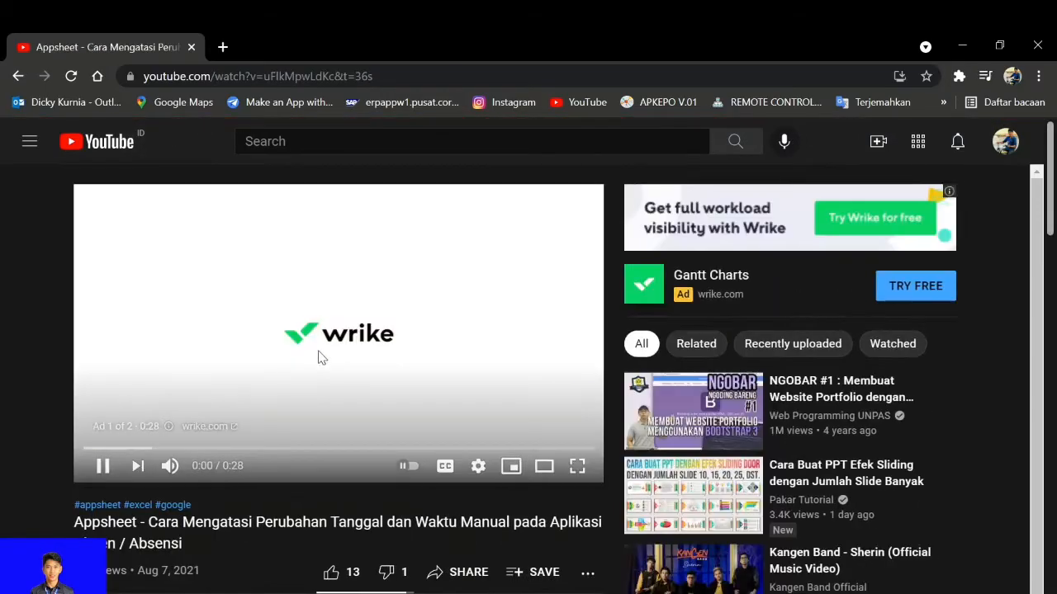
pyautogui.click(106, 469)
# Expand the video's description and read the terms for getting a free copy of the attendance app
pyautogui.scroll(-4, 49, 424)
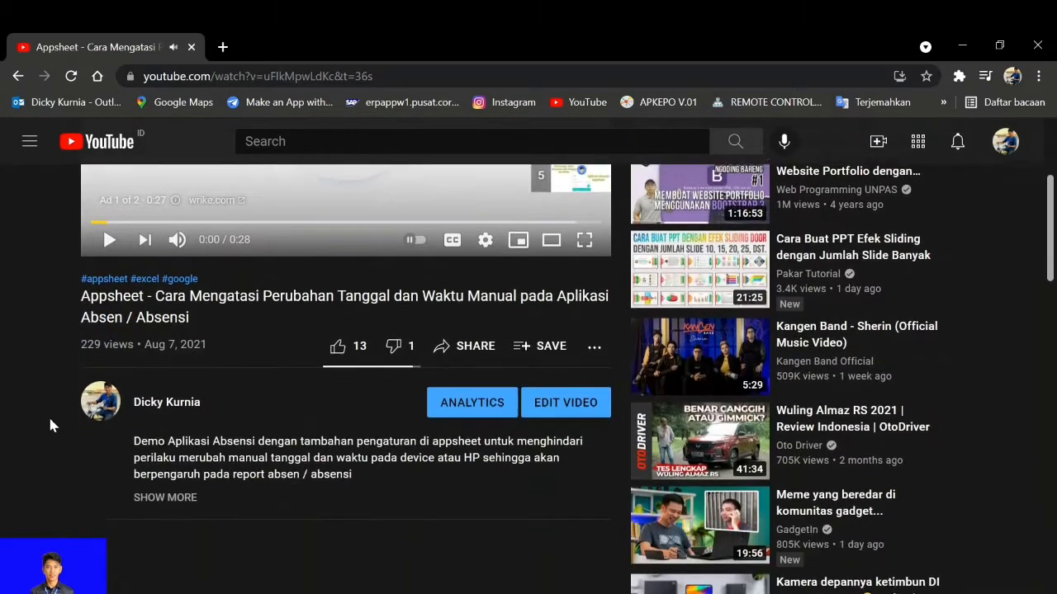
pyautogui.click(165, 394)
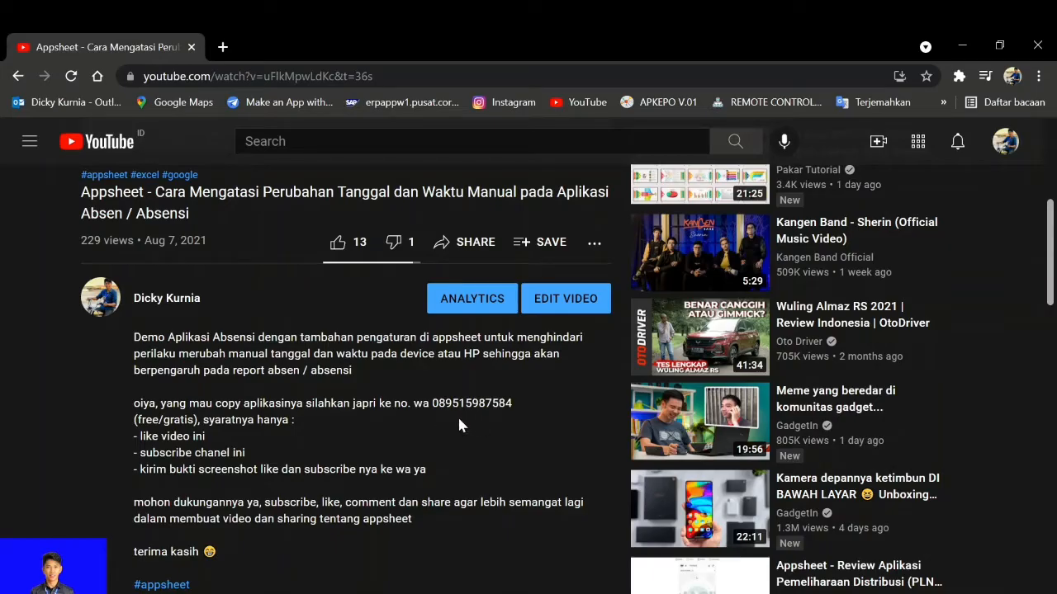
pyautogui.scroll(-1, 462, 425)
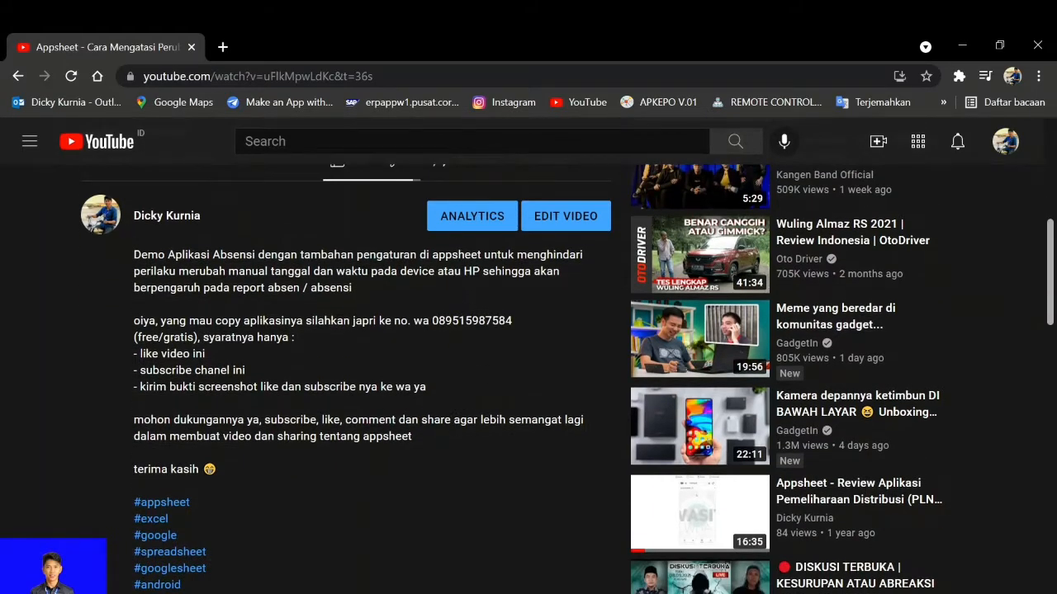
pyautogui.scroll(1, 306, 396)
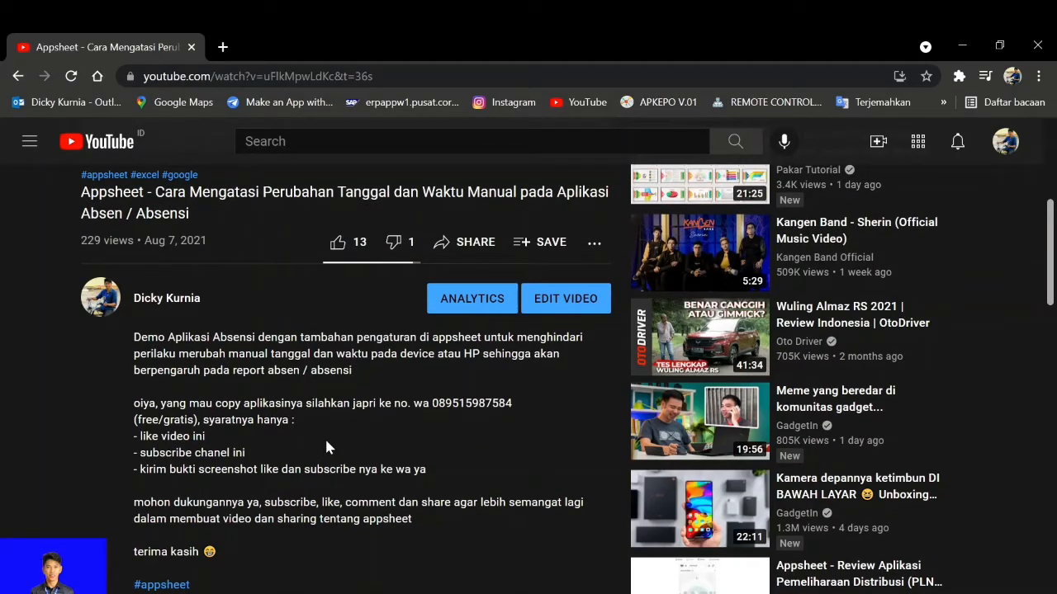
pyautogui.scroll(-1, 326, 447)
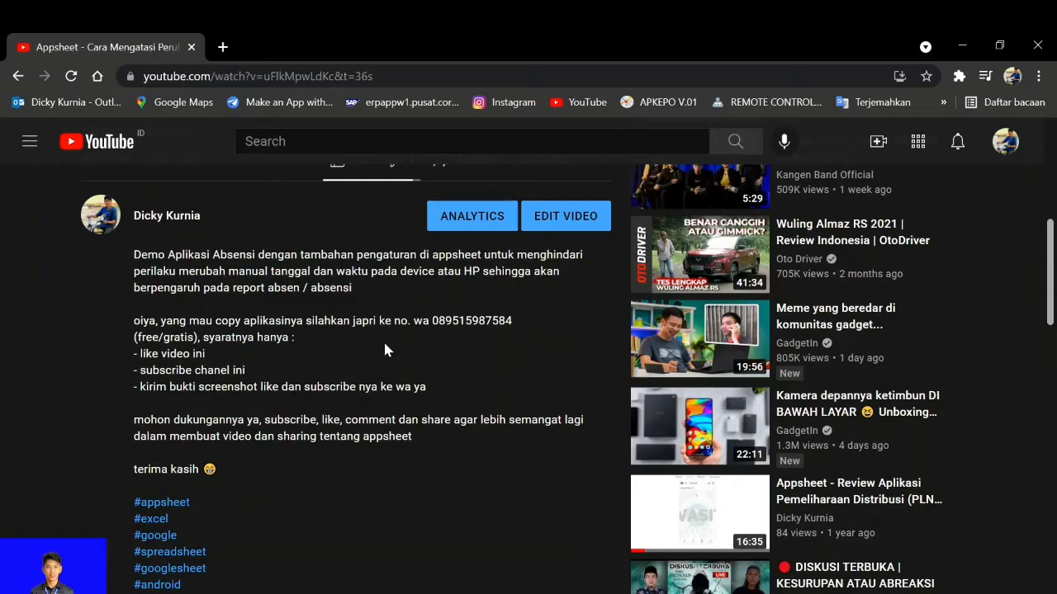
pyautogui.scroll(-5, 381, 350)
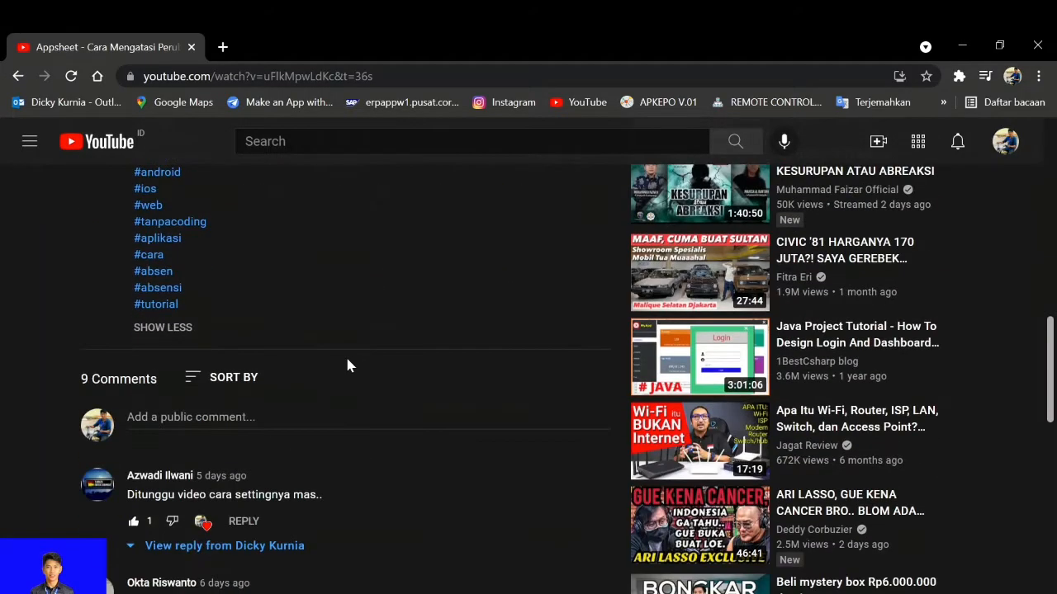
pyautogui.scroll(5, 206, 474)
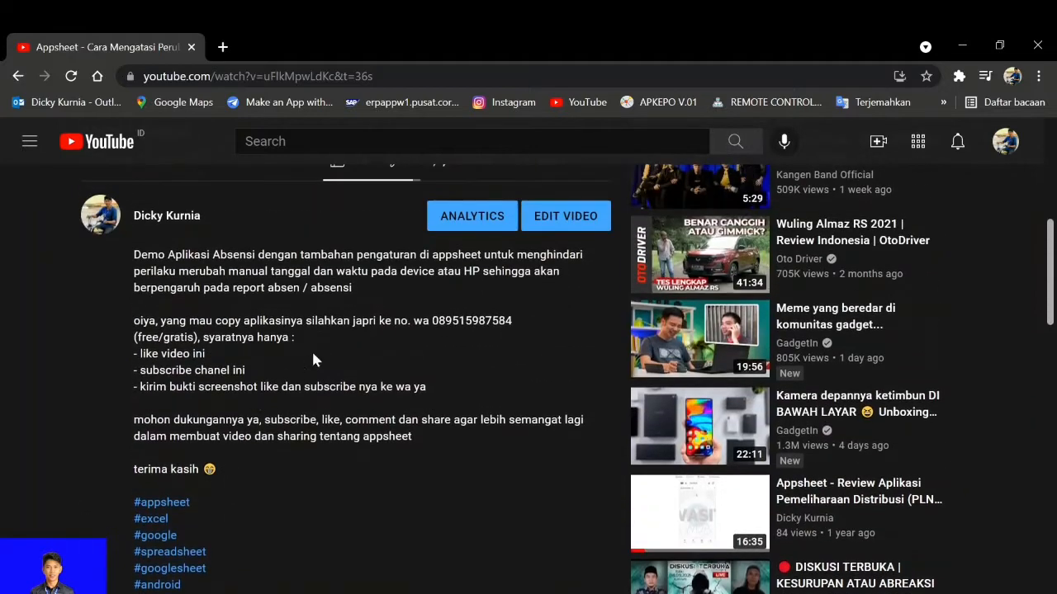
pyautogui.scroll(1, 323, 345)
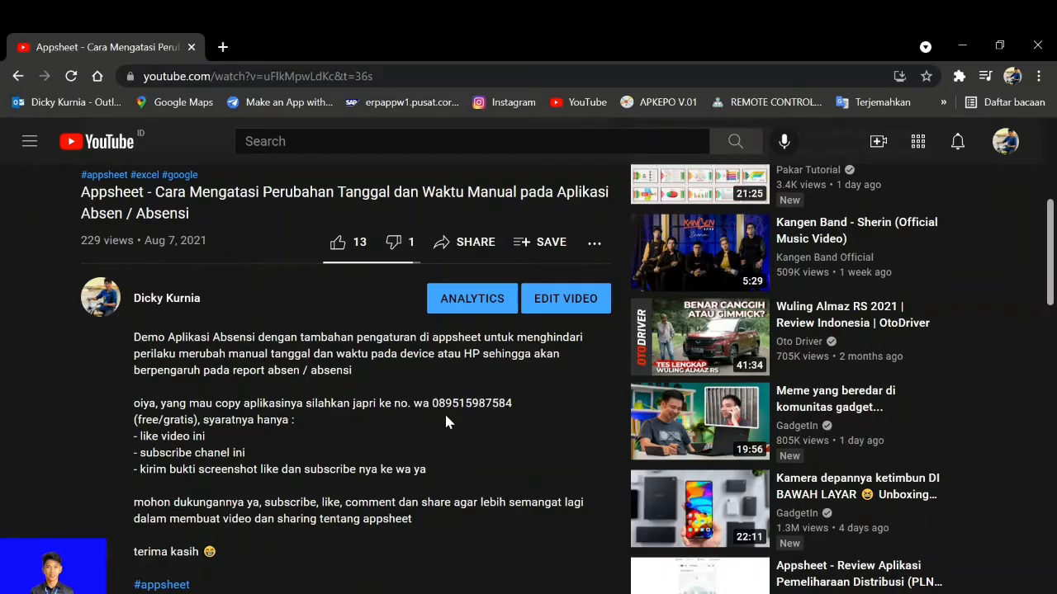
pyautogui.scroll(3, 426, 414)
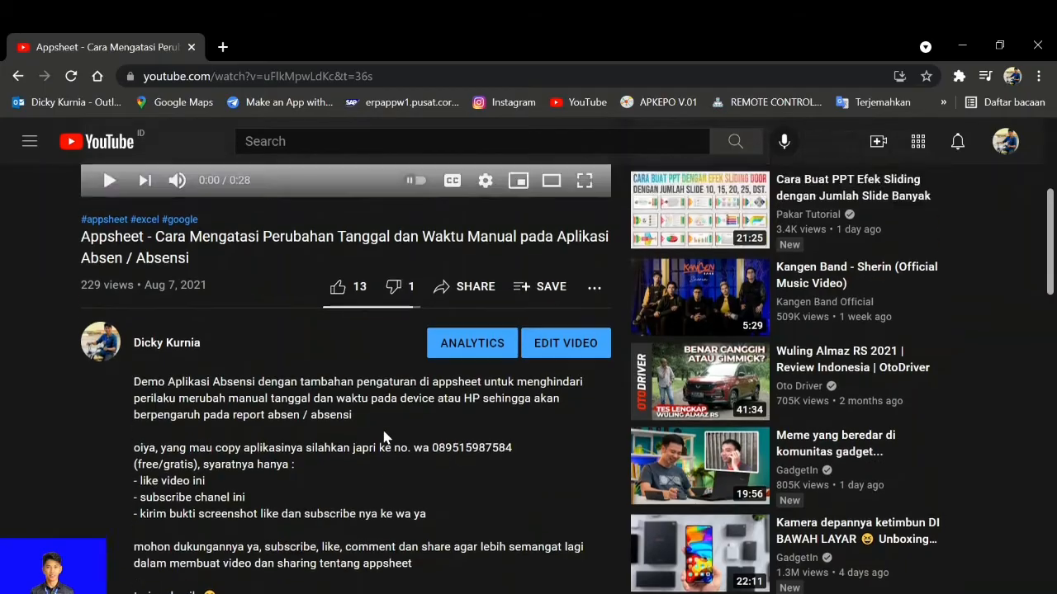
pyautogui.scroll(1, 380, 435)
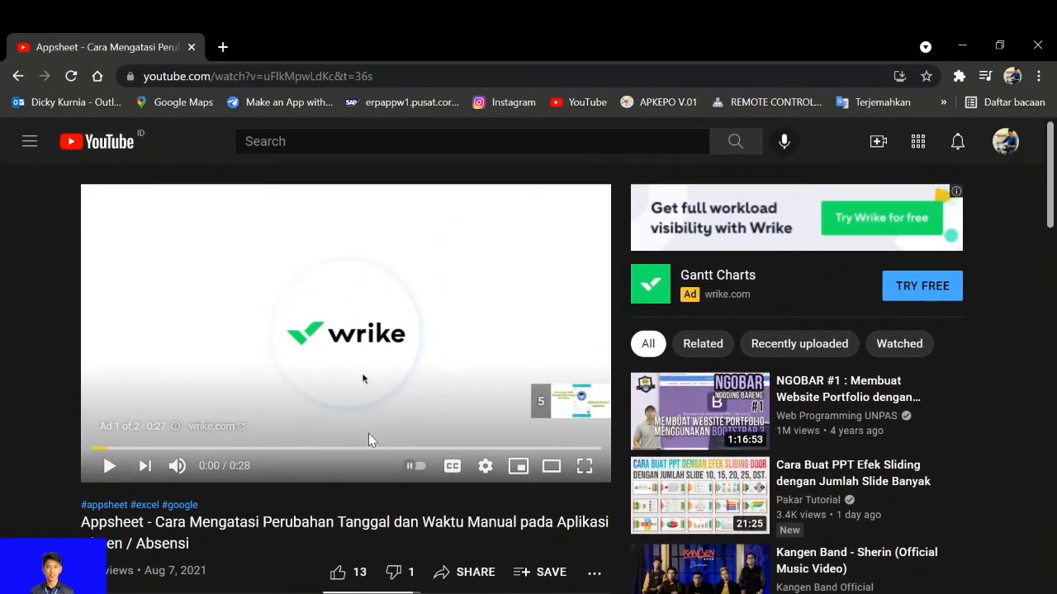
# Return to the CONTOH APP spreadsheet and the AnyDesk phone view, and start capturing the FOTO in the absen form
pyautogui.click(373, 592)
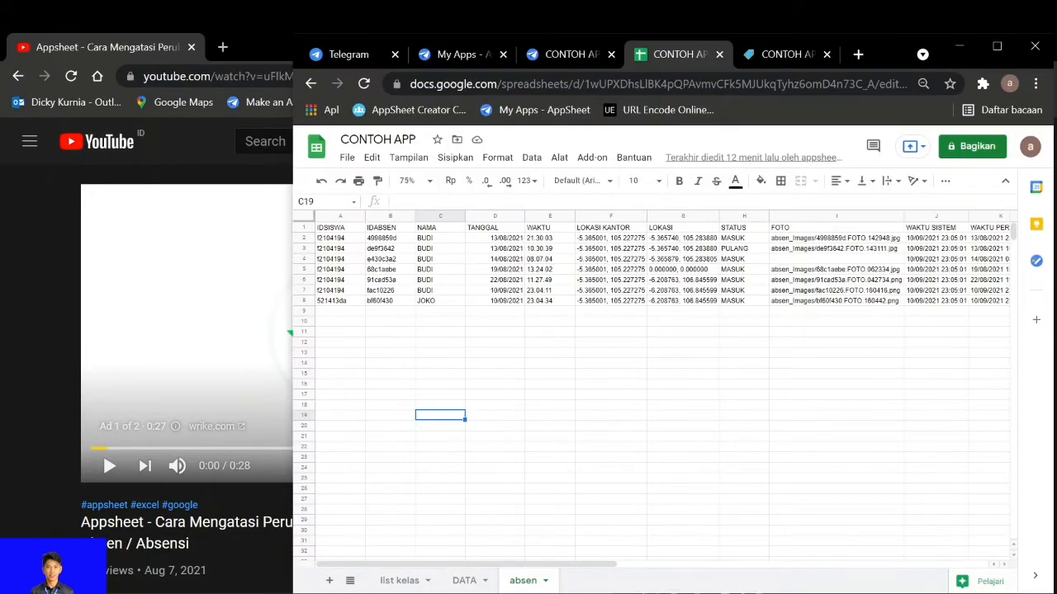
pyautogui.click(474, 591)
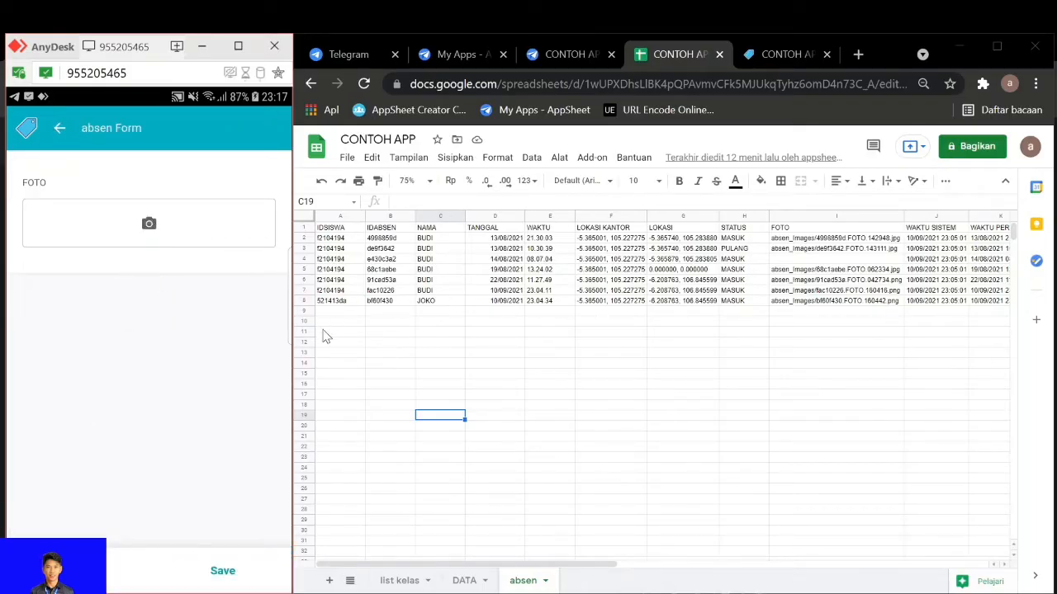
pyautogui.click(150, 222)
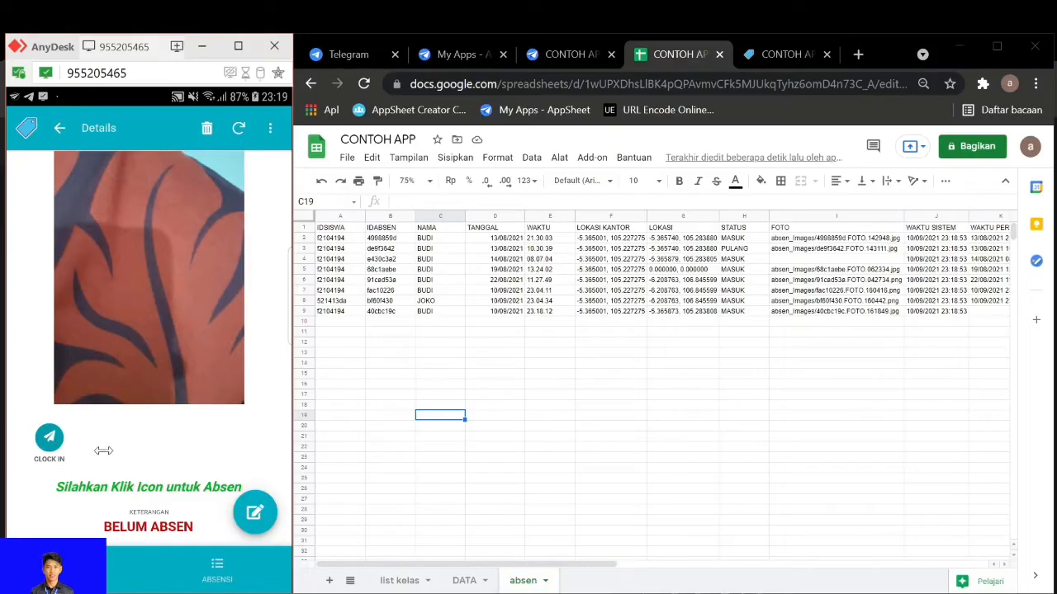
# Clock in on the new attendance record, with the time and KETERANGAN columns of the absen sheet in view
pyautogui.moveTo(507, 566); pyautogui.dragTo(644, 558)
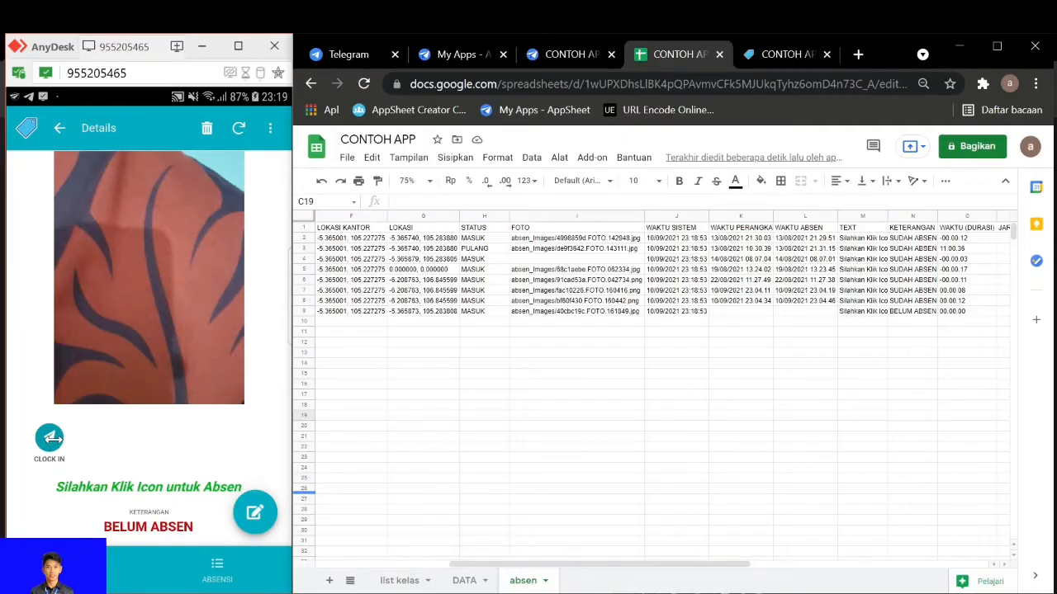
pyautogui.click(49, 438)
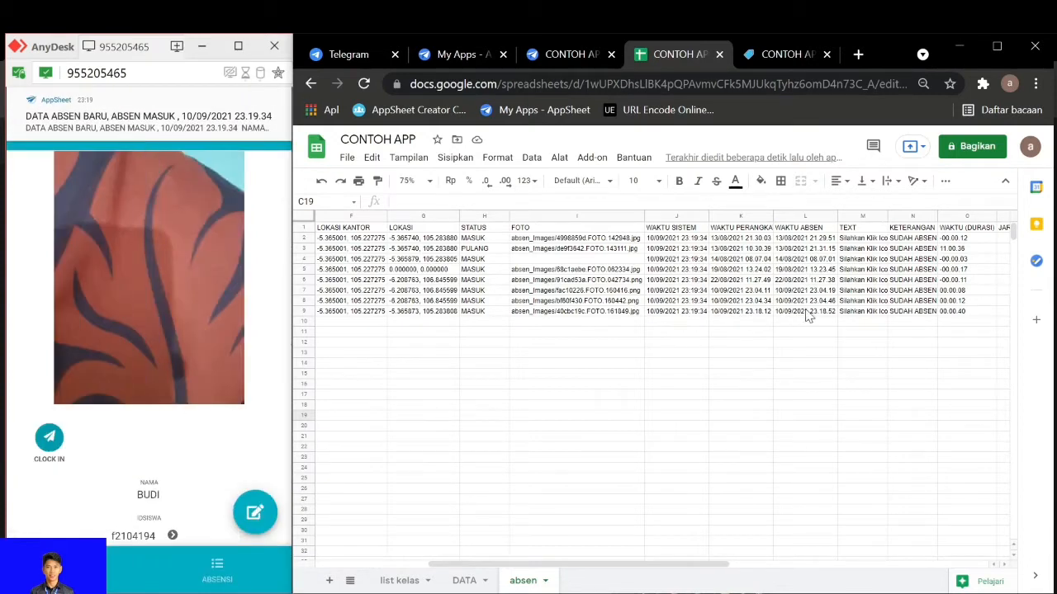
# Check the new record's time columns in the absen sheet and inspect the WAKTU SISTEM formula in row 9
pyautogui.moveTo(609, 561); pyautogui.dragTo(601, 475)
pyautogui.click(626, 353)
pyautogui.scroll(4, 624, 360)
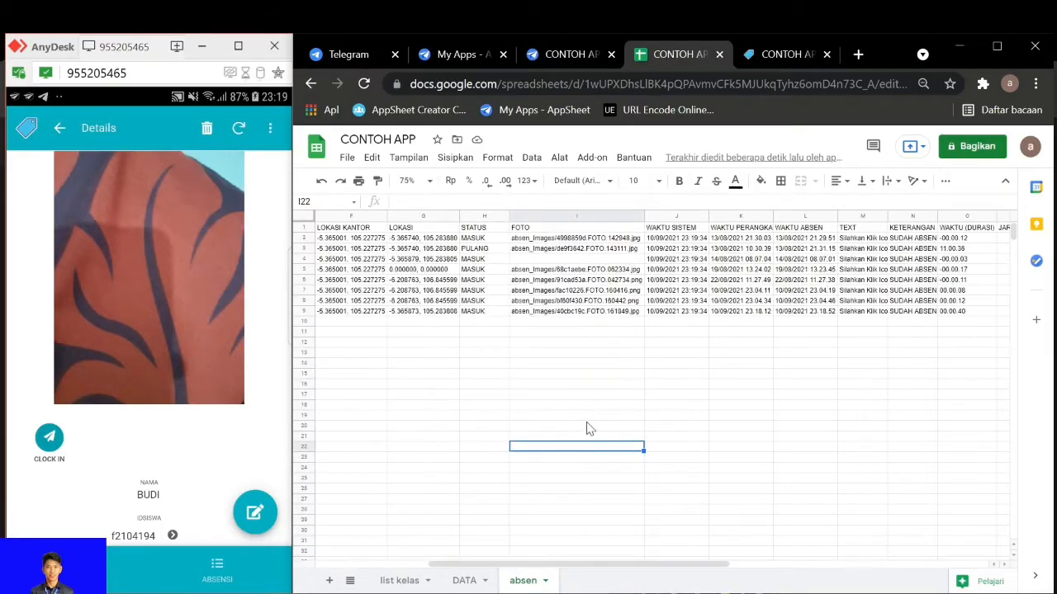
pyautogui.moveTo(616, 564); pyautogui.dragTo(582, 576)
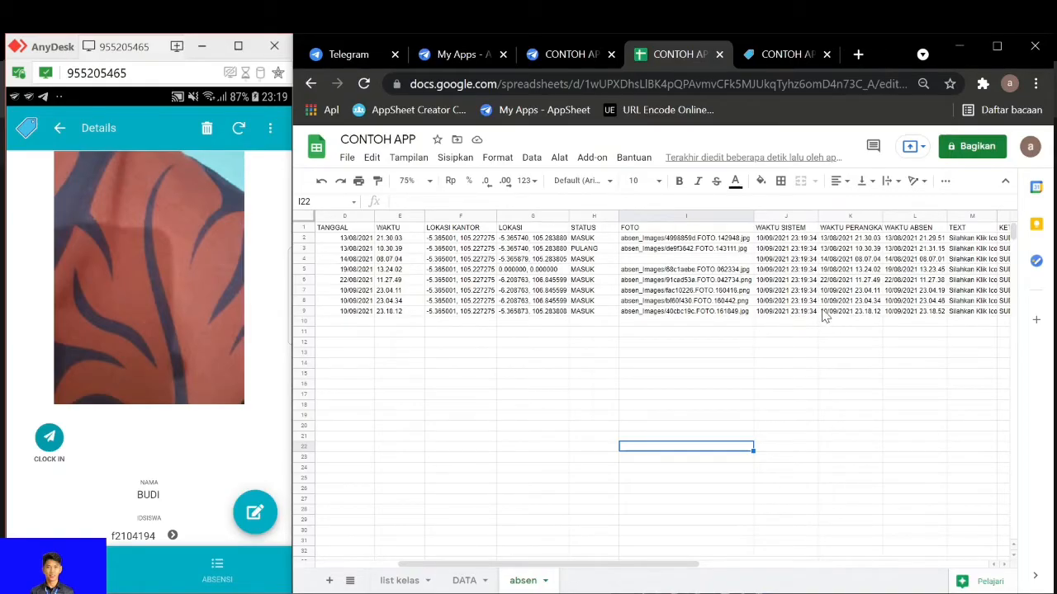
pyautogui.click(786, 313)
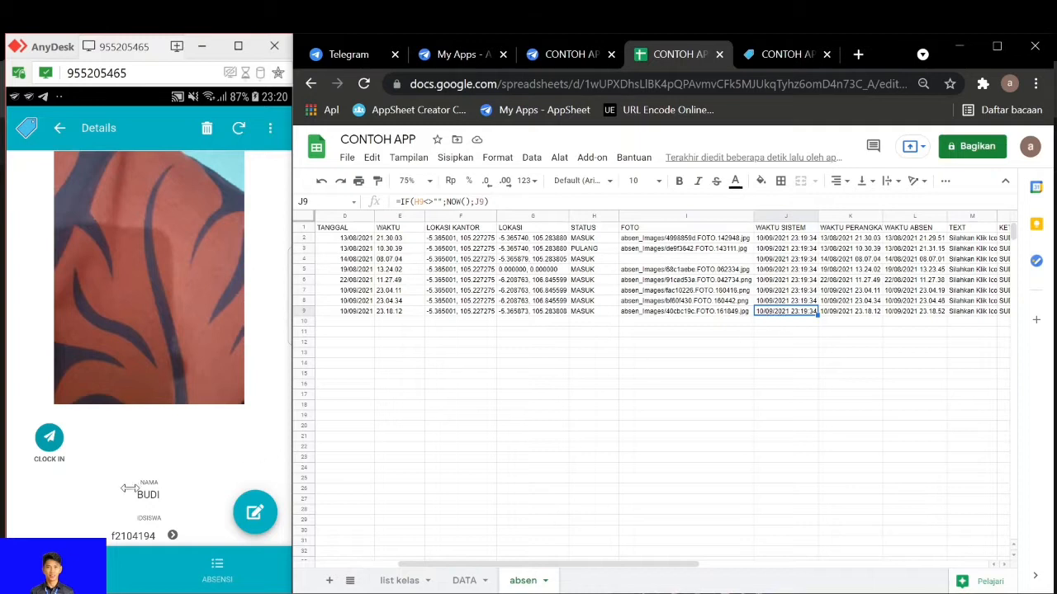
# Review the new record's details in the phone app, from the student and attendance IDs through both location maps to the attendance times
pyautogui.scroll(-1, 186, 420)
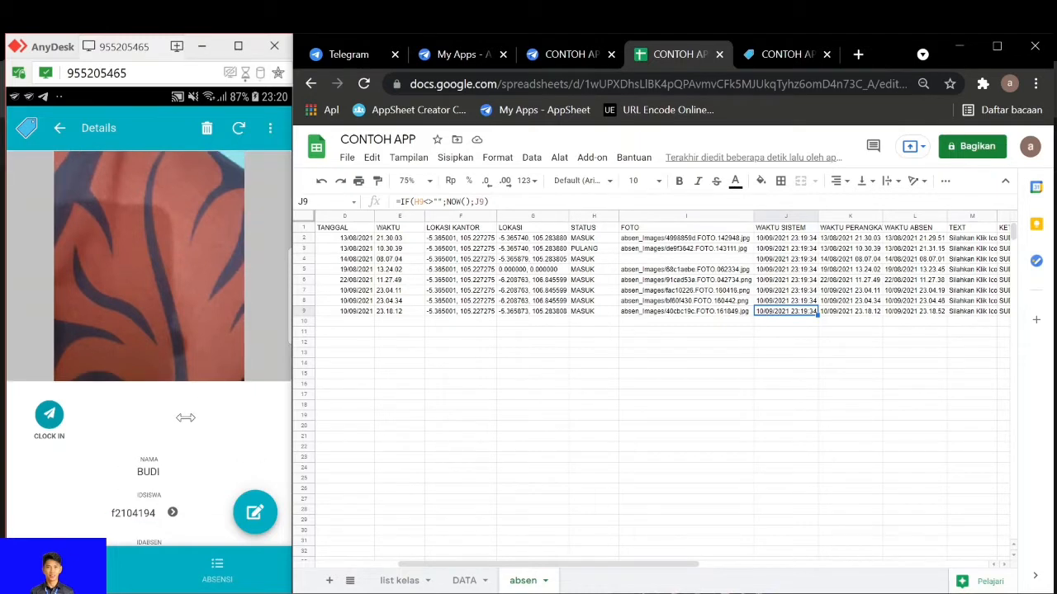
pyautogui.scroll(-2, 186, 418)
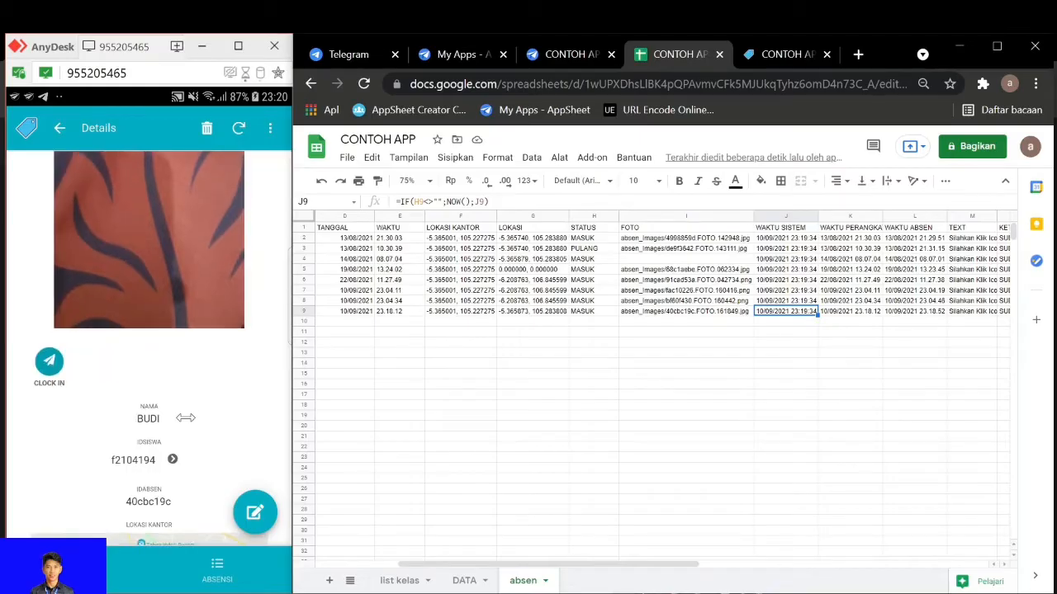
pyautogui.scroll(-6, 186, 417)
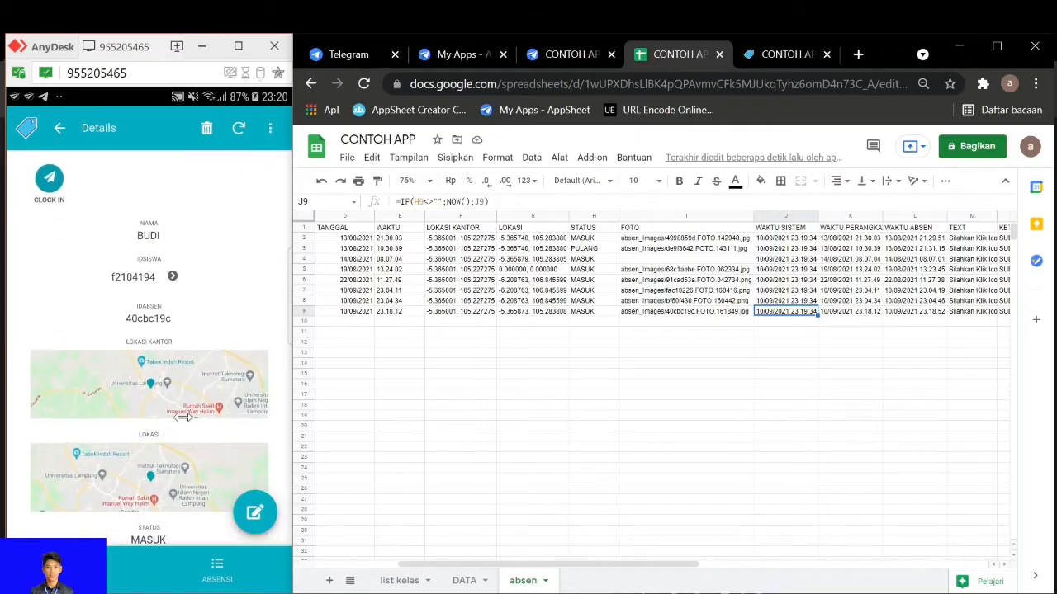
pyautogui.scroll(-2, 132, 303)
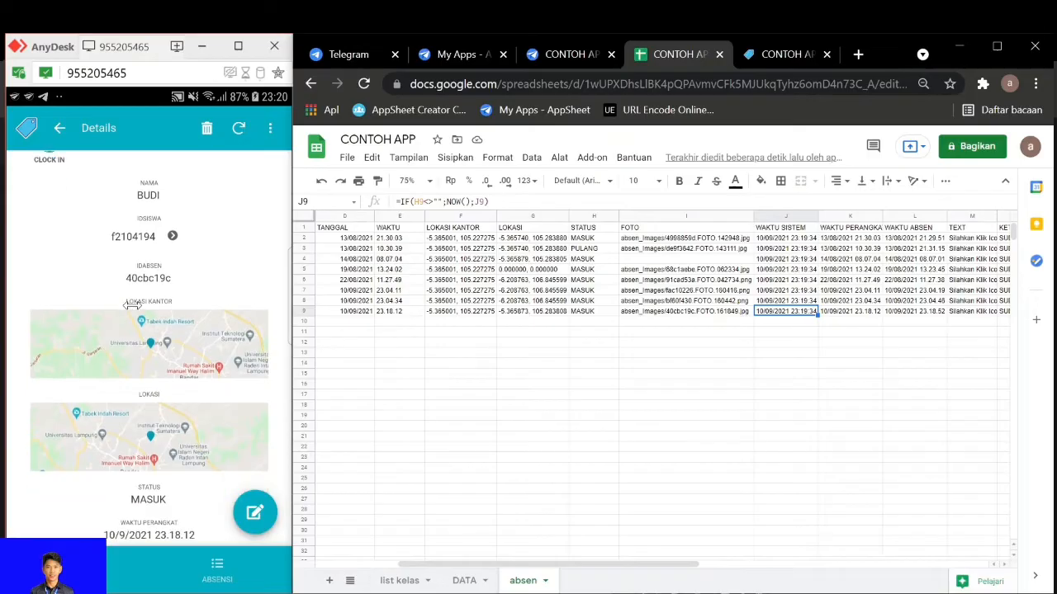
pyautogui.scroll(-1, 153, 446)
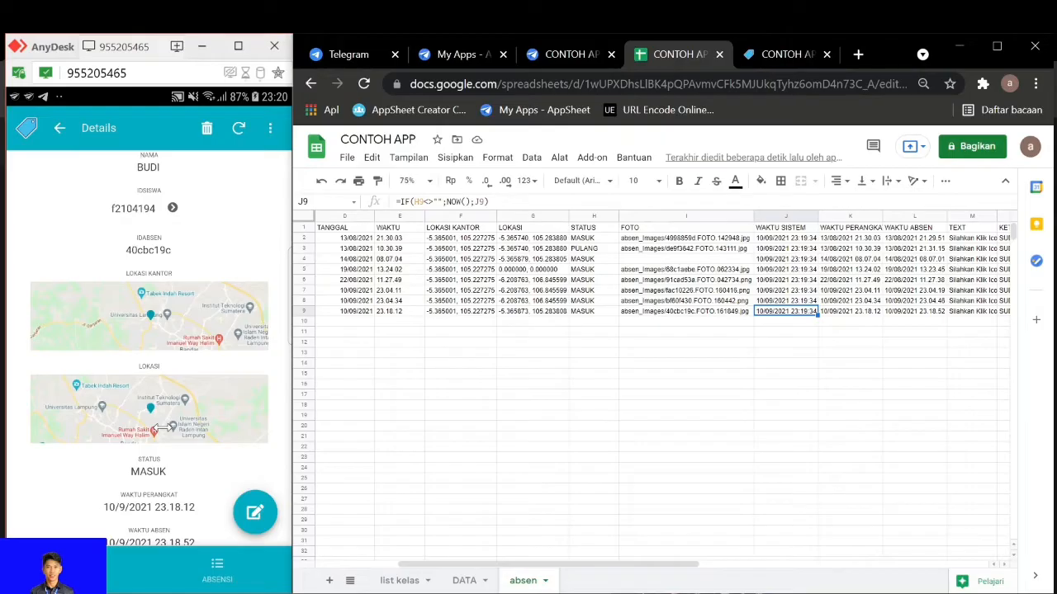
pyautogui.scroll(-2, 161, 427)
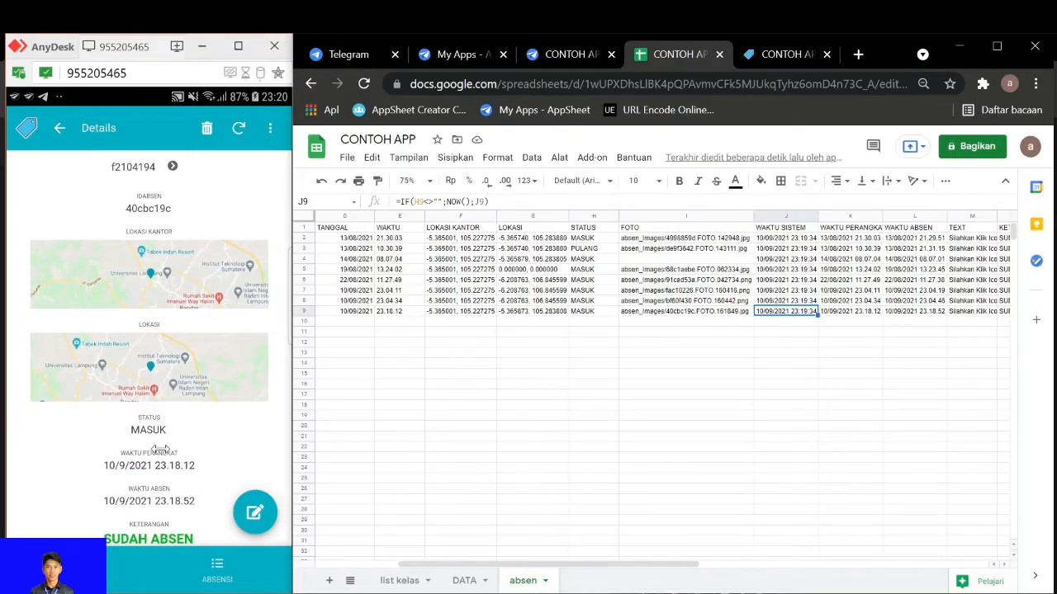
pyautogui.scroll(-2, 160, 450)
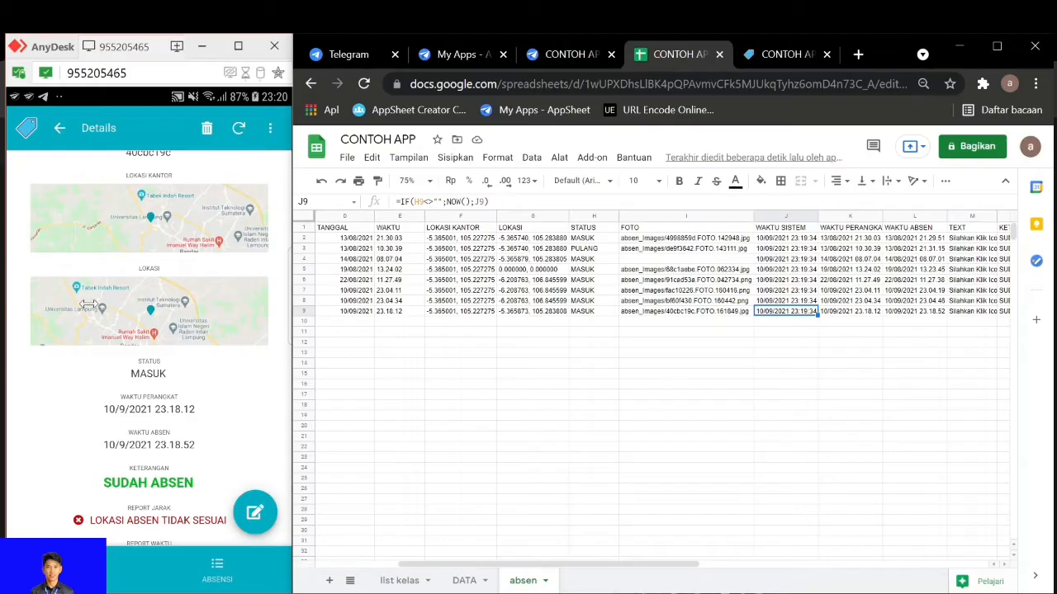
# Inspect the WAKTU PERANGKAT, TANGGAL, WAKTU and WAKTU ABSEN cells in row 9 of the absen sheet
pyautogui.click(860, 312)
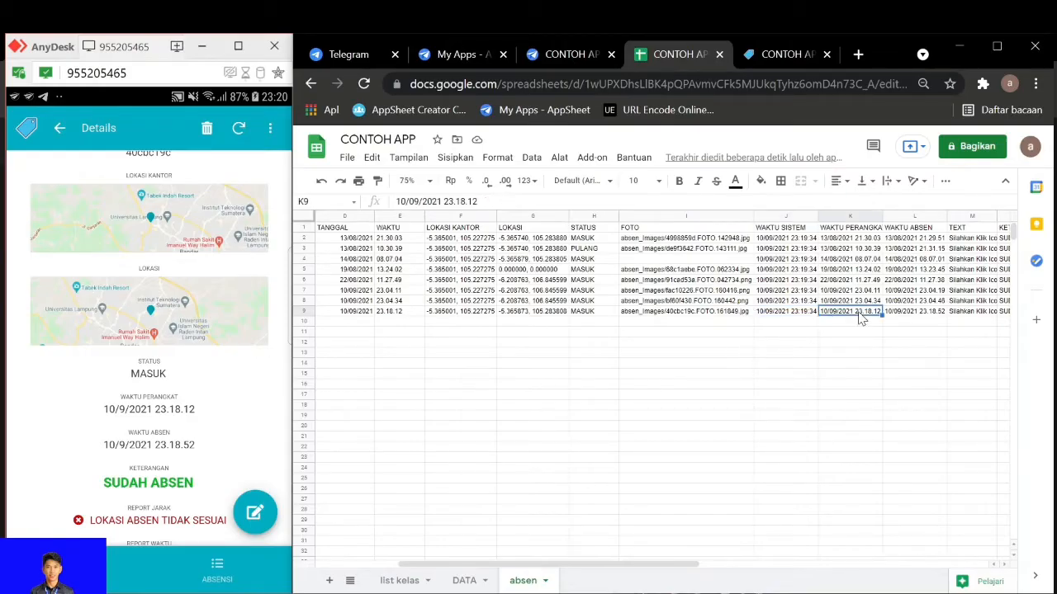
pyautogui.click(357, 312)
pyautogui.click(400, 312)
pyautogui.click(360, 312)
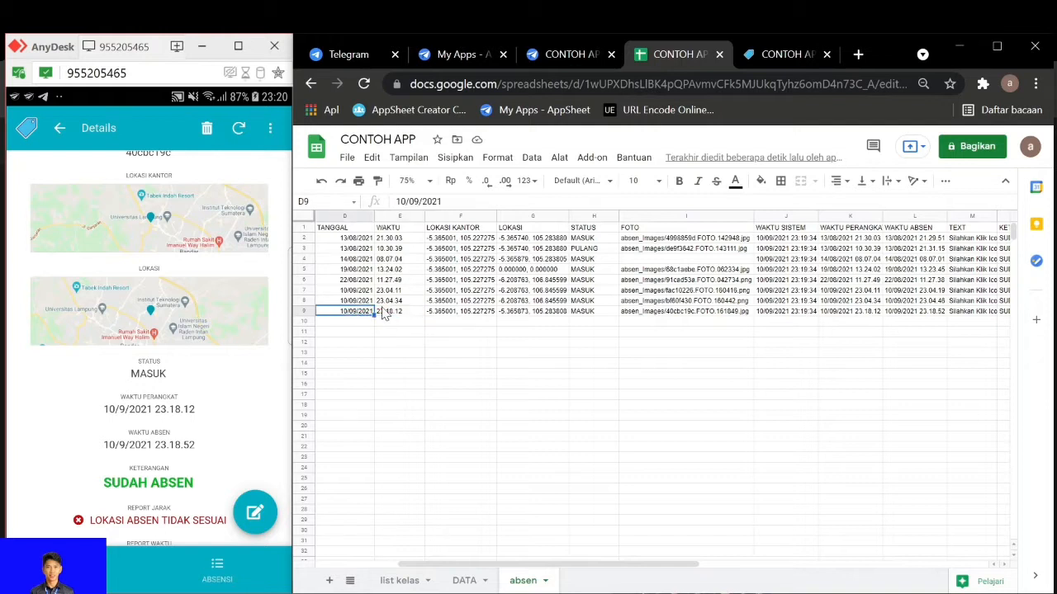
pyautogui.click(383, 314)
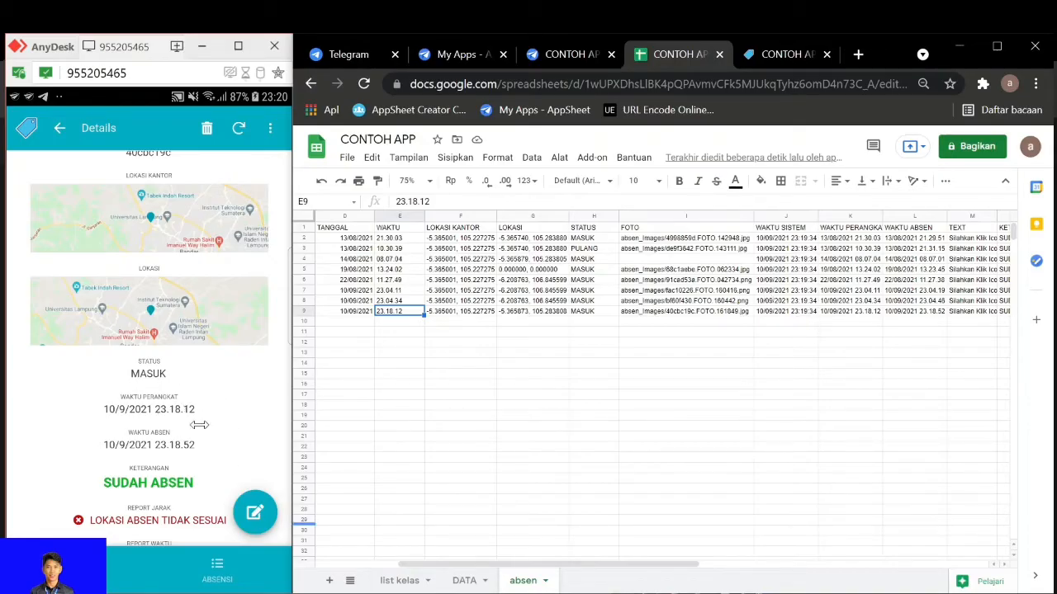
pyautogui.click(916, 312)
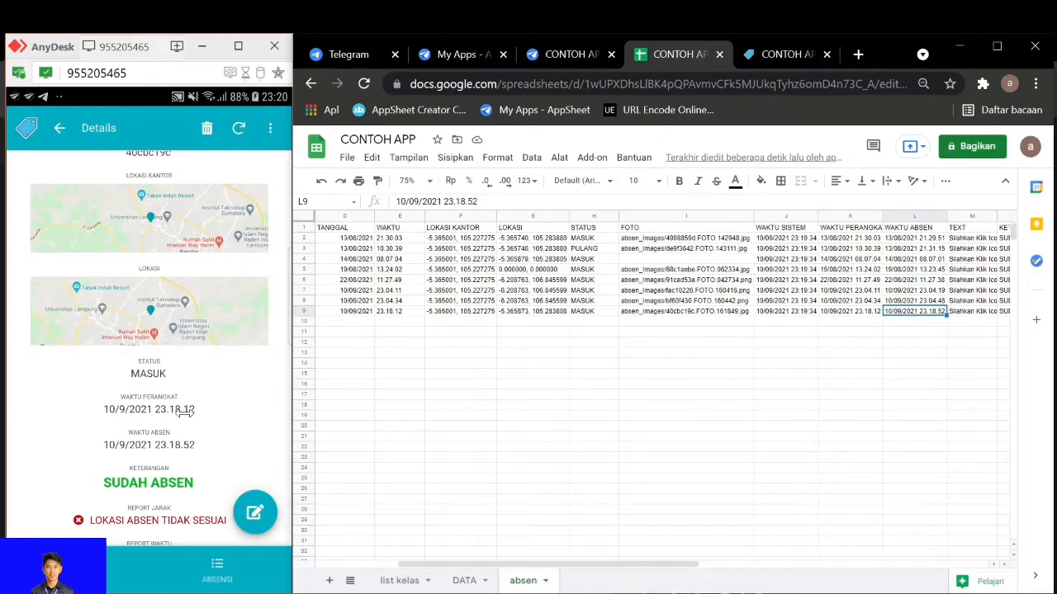
# Review the record's distance and time reports in the app against the WAKTU (DURASI) and JARAK (METER) columns of the absen sheet
pyautogui.scroll(-2, 175, 414)
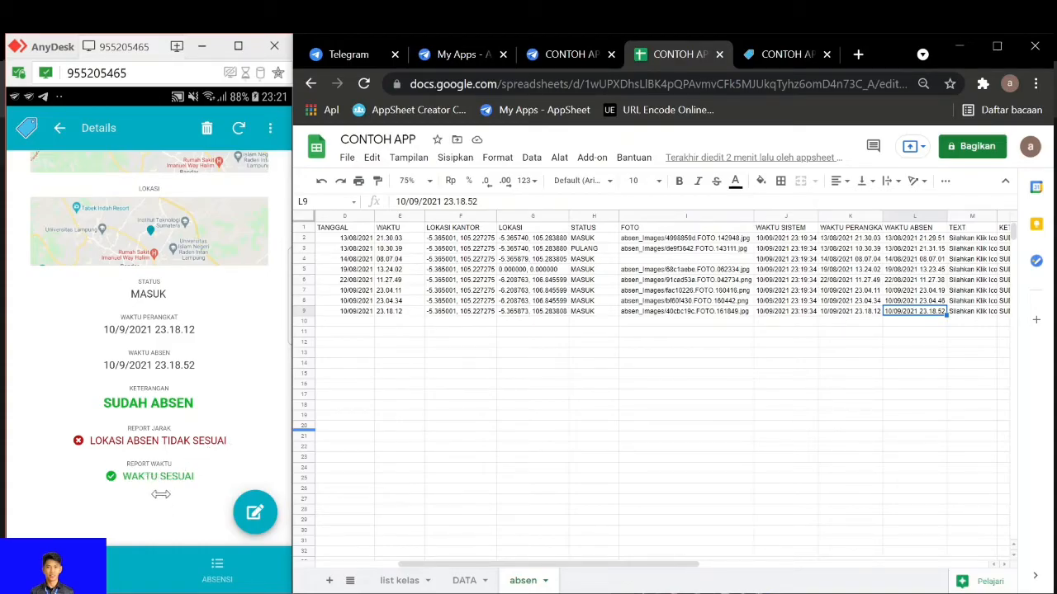
pyautogui.moveTo(466, 565); pyautogui.dragTo(605, 566)
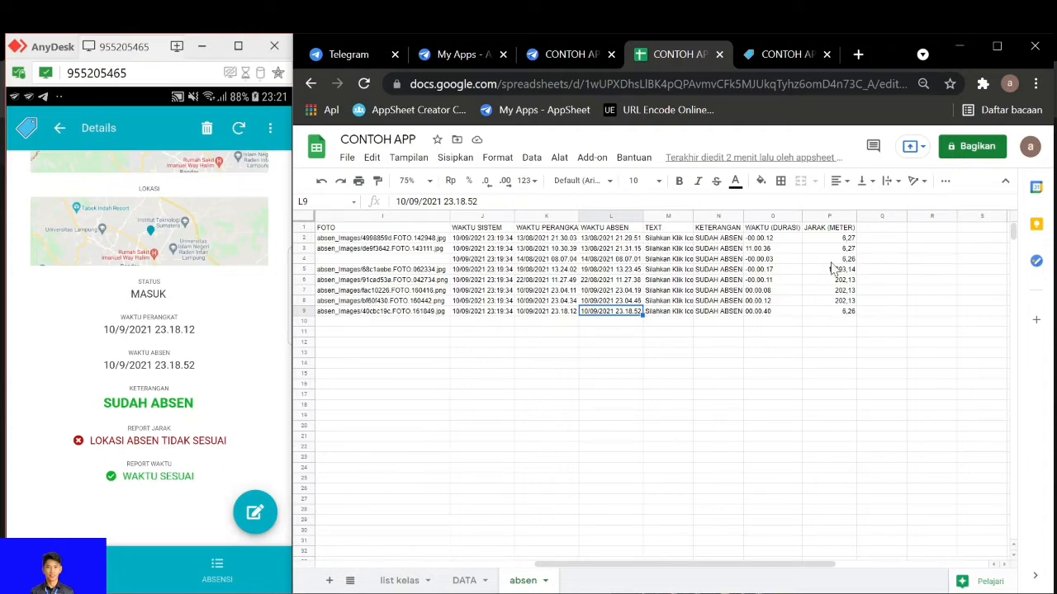
pyautogui.click(844, 313)
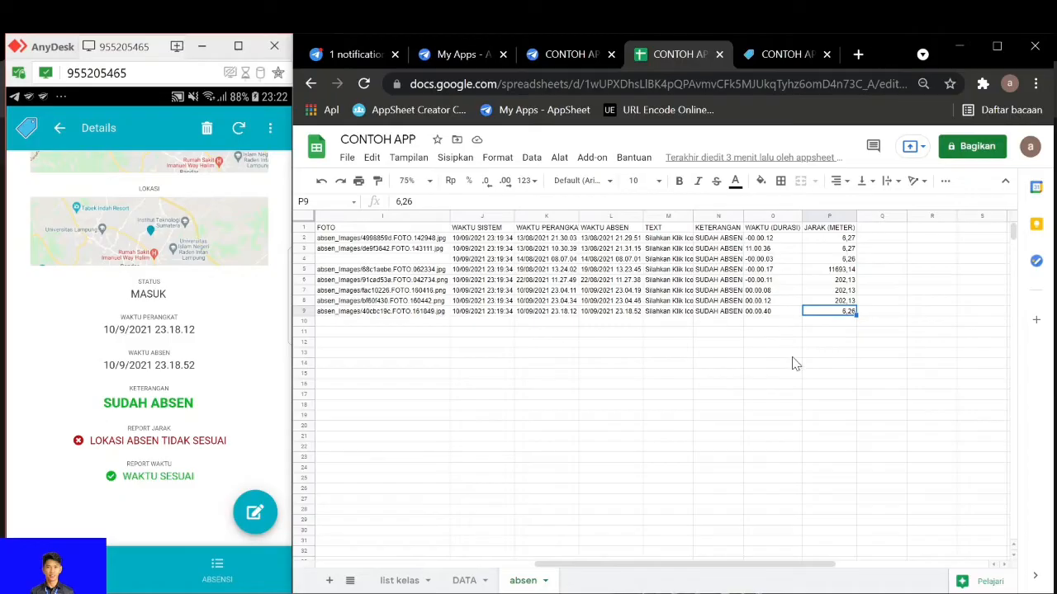
pyautogui.press('Down')
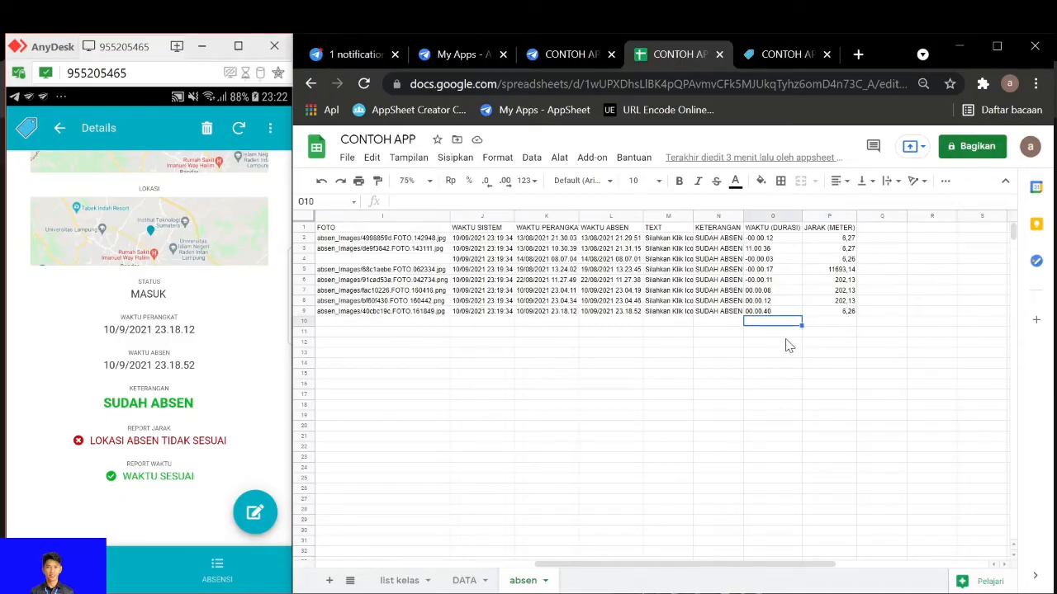
# Move back along row 10 of the absen sheet to its first column, IDSISWA
pyautogui.press('Left')
pyautogui.press('Left')
pyautogui.press('Left')
pyautogui.press('Left')
pyautogui.press('Left')
pyautogui.press('Left')
pyautogui.press('Left')
pyautogui.press('Left')
pyautogui.press('Left')
pyautogui.press('Left')
pyautogui.press('Left')
pyautogui.press('Left')
pyautogui.press('Left')
pyautogui.press('Left')
pyautogui.press('Left')
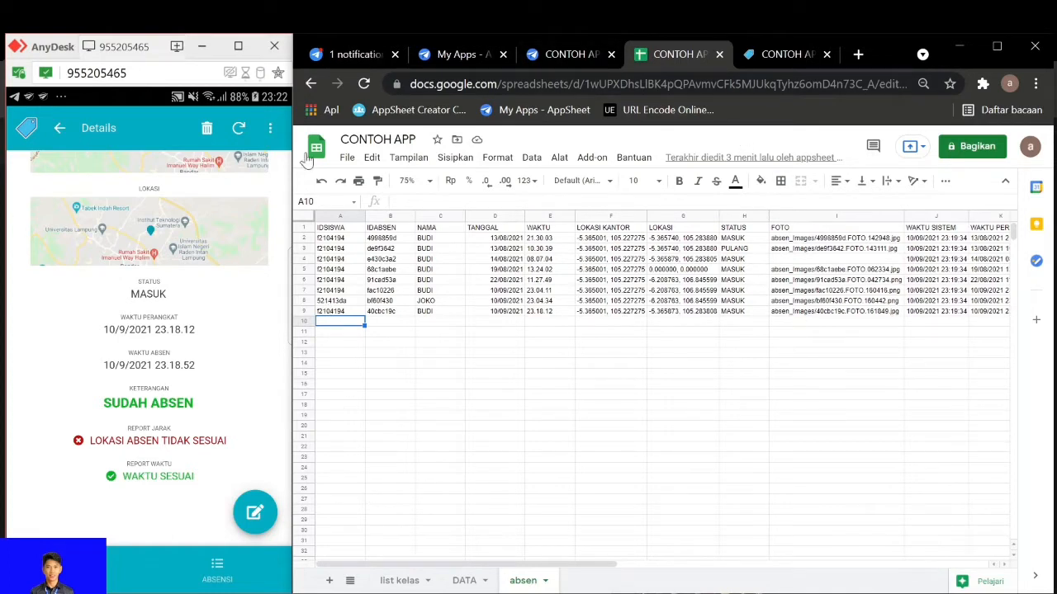
# Minimize the AnyDesk phone window, maximize the browser and switch to the AppSheet editor for CONTOH APP
pyautogui.click(204, 45)
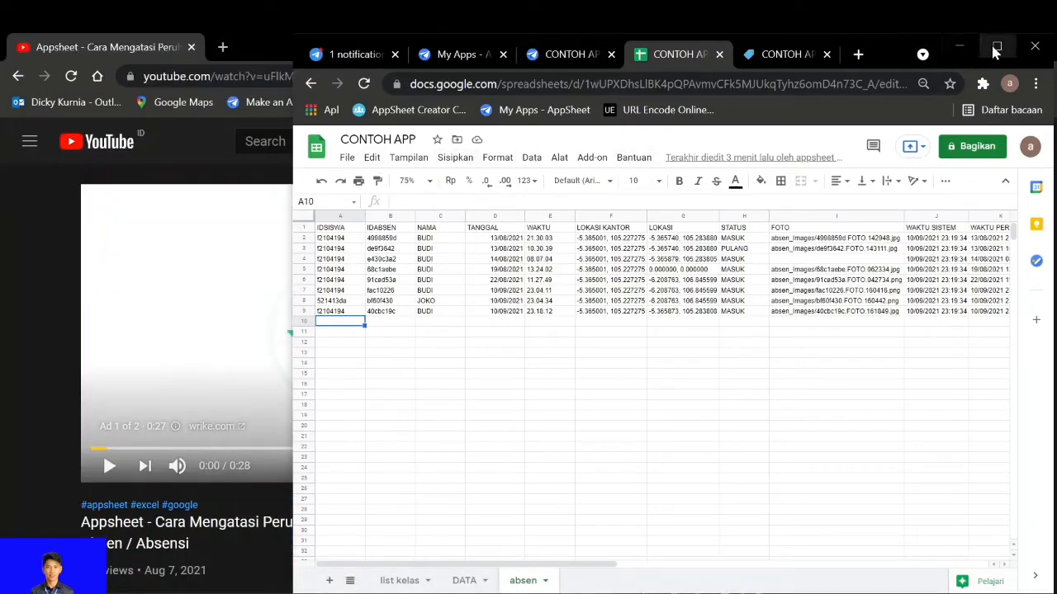
pyautogui.click(996, 46)
pyautogui.click(443, 49)
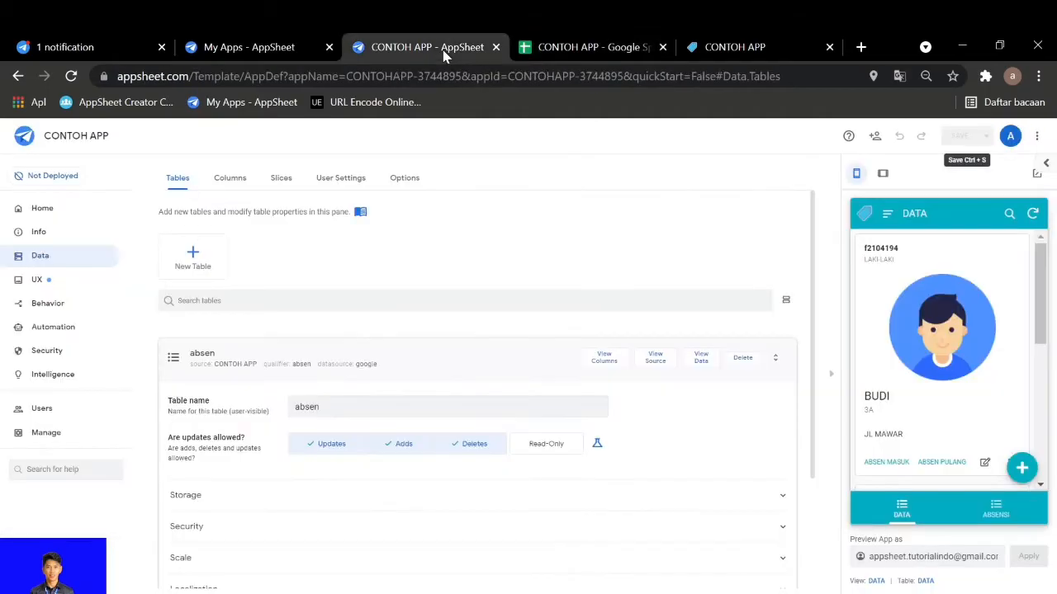
# Review the column names, types and formulas of the DATA table, from ID to DAFTAR ABSEN
pyautogui.click(455, 357)
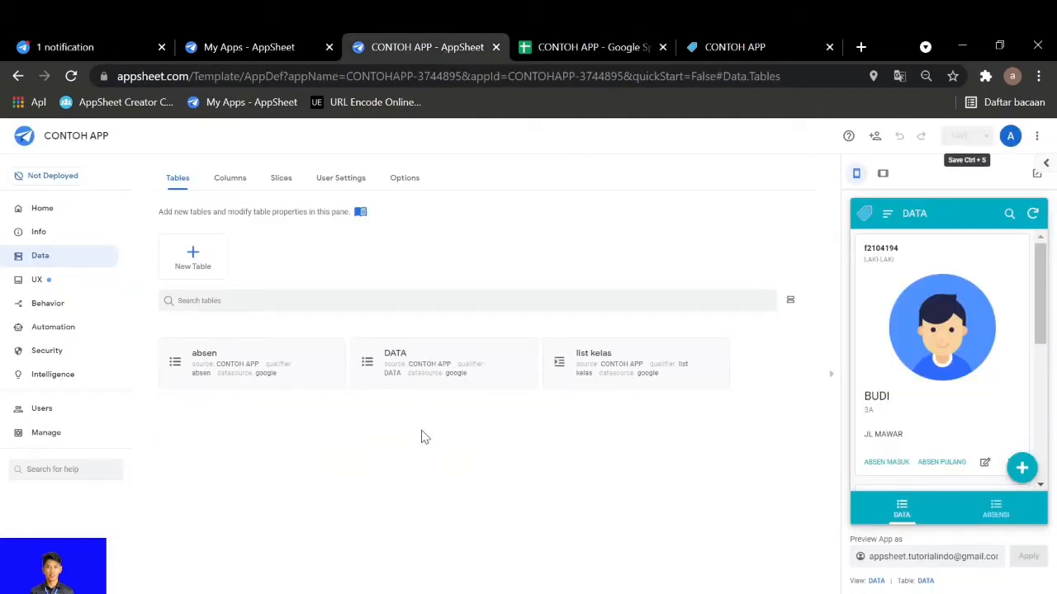
pyautogui.click(451, 380)
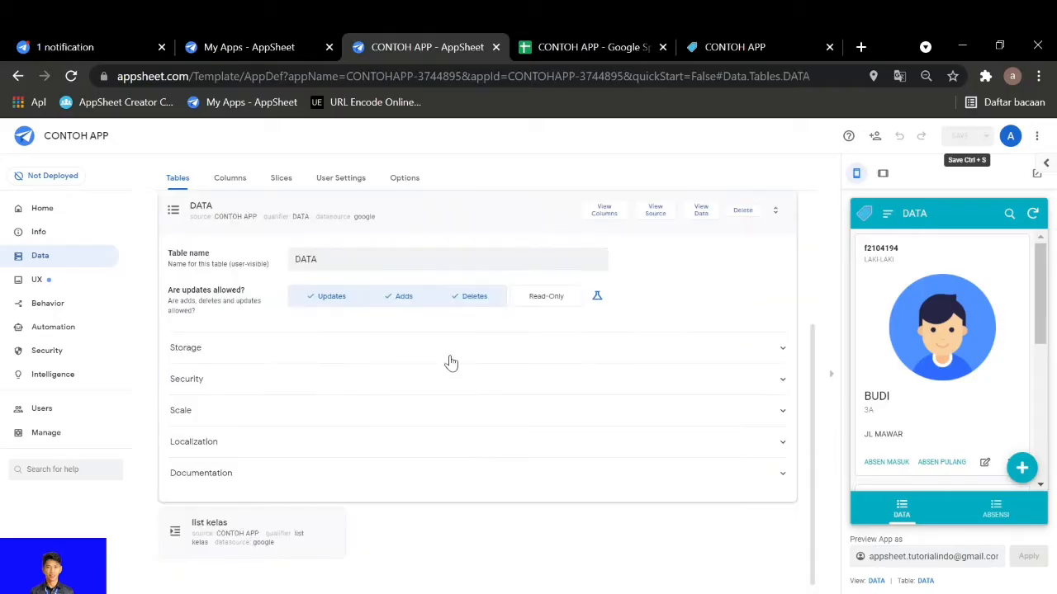
pyautogui.click(605, 207)
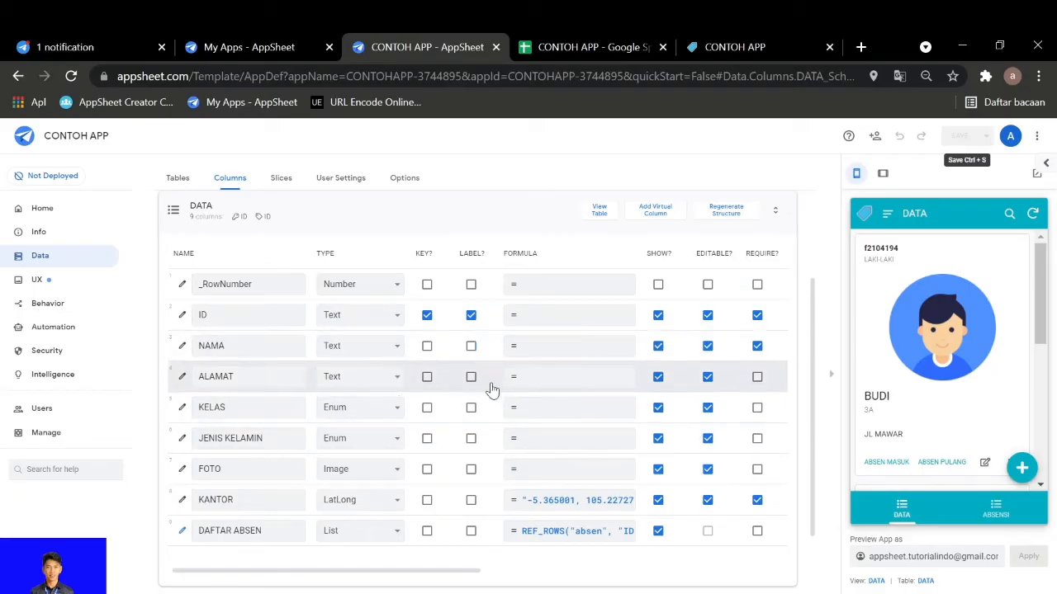
pyautogui.moveTo(415, 577); pyautogui.dragTo(384, 580)
pyautogui.click(323, 217)
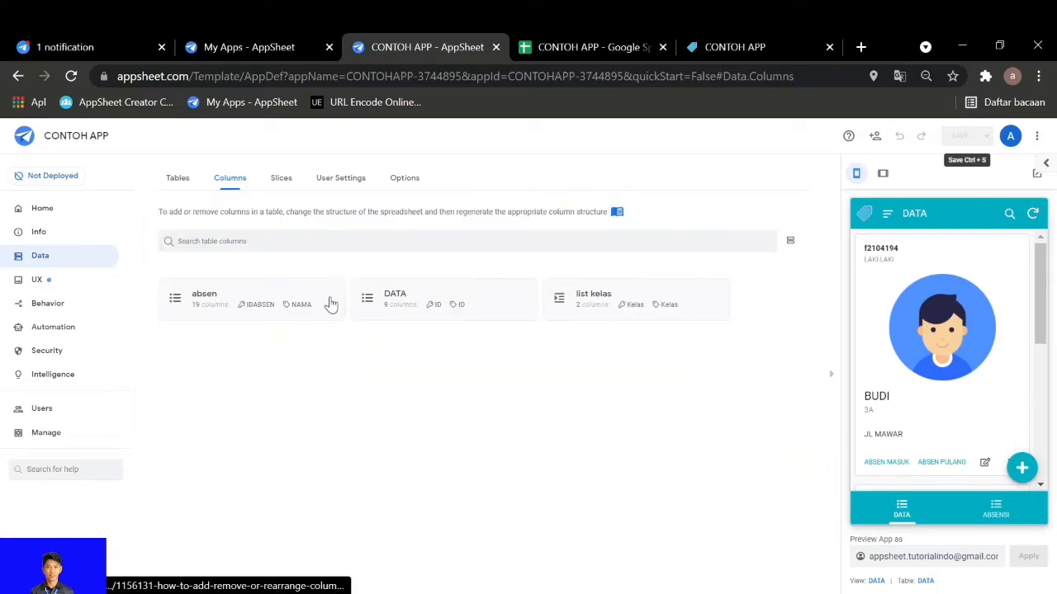
# Examine the absen table's columns and the app formulas of KETERANGAN and WAKTU (DURASI), leaving them unedited
pyautogui.click(319, 299)
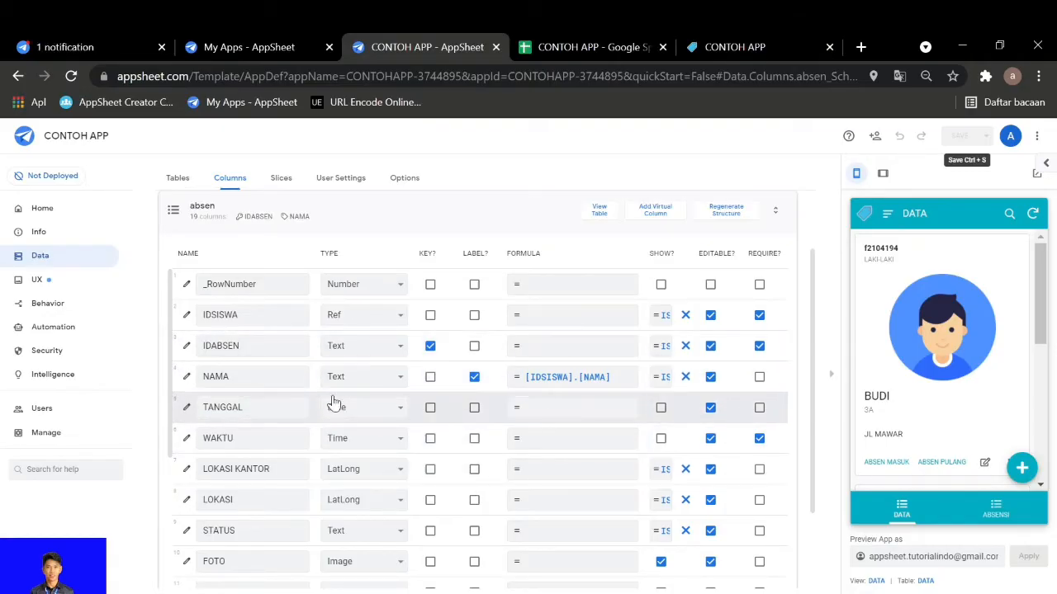
pyautogui.scroll(-3, 336, 405)
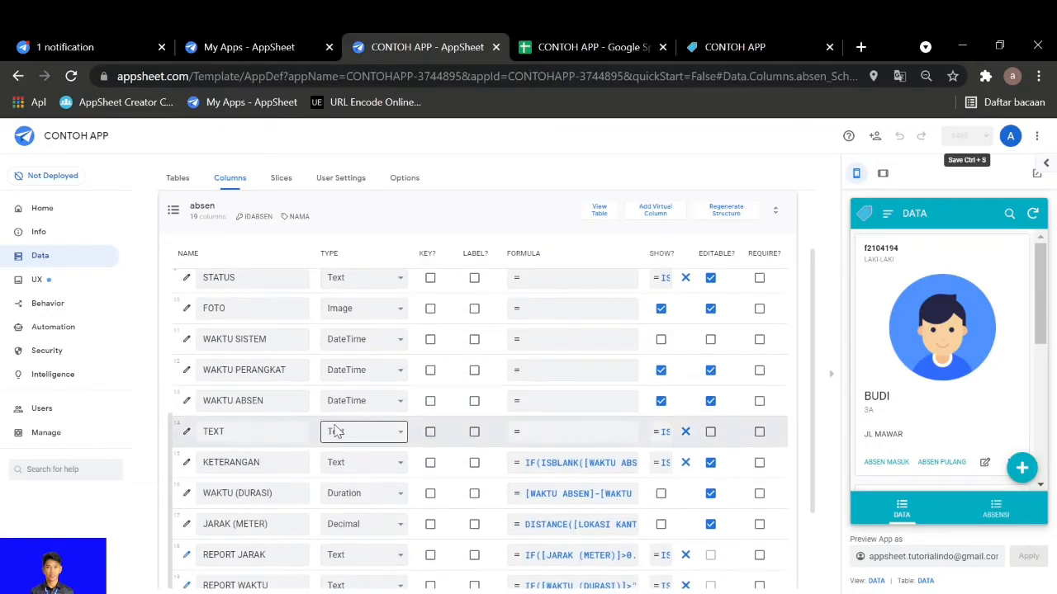
pyautogui.scroll(-3, 338, 433)
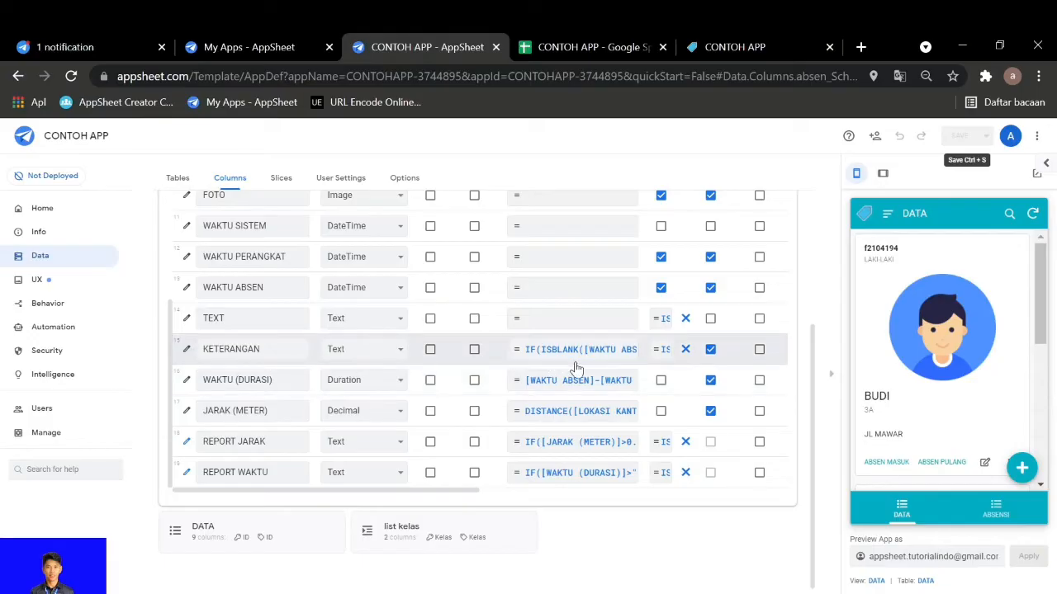
pyautogui.click(545, 363)
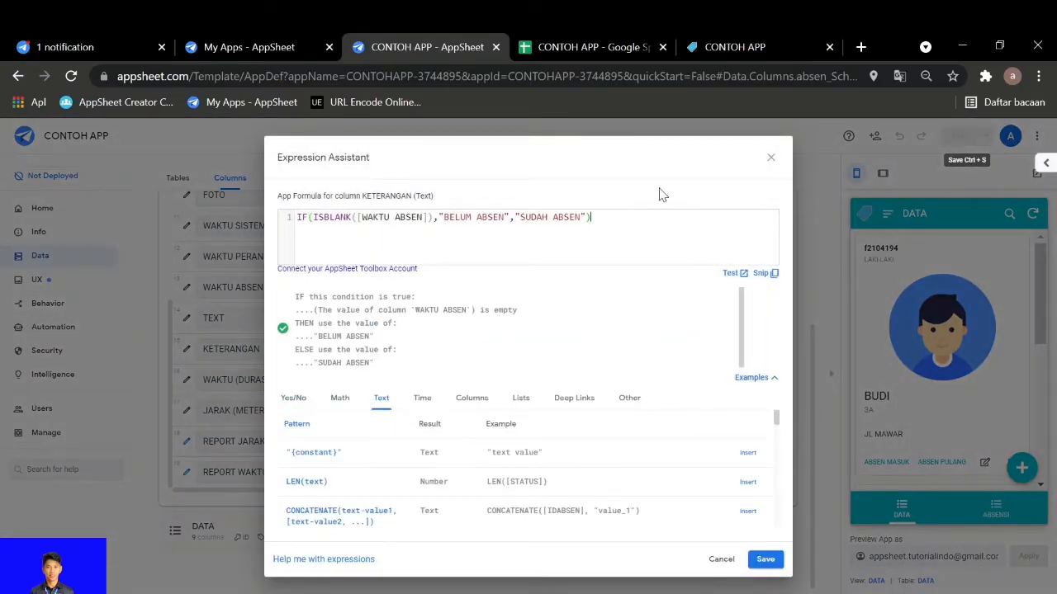
pyautogui.click(770, 157)
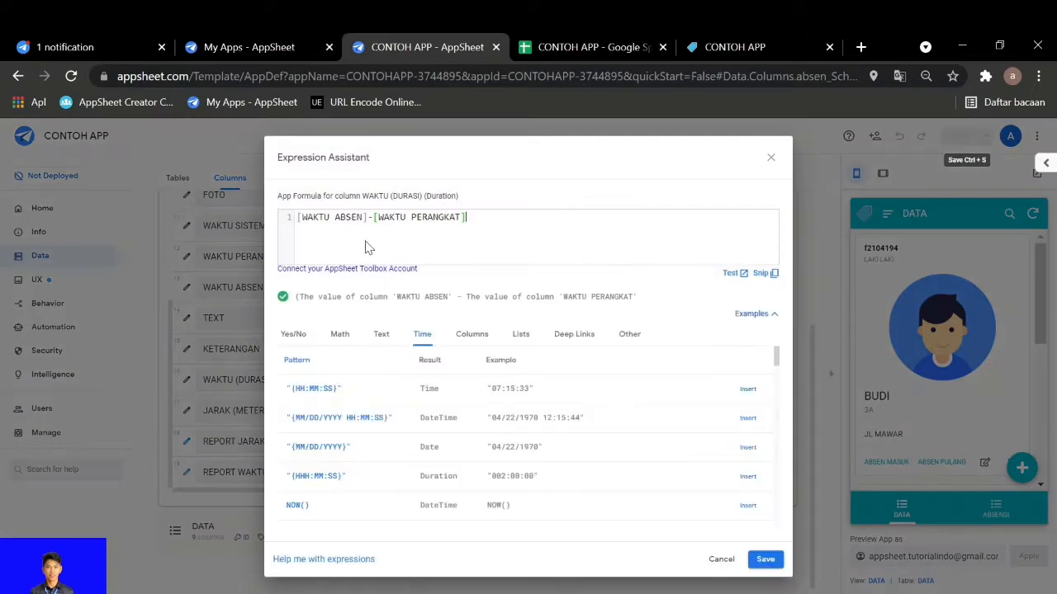
pyautogui.click(771, 159)
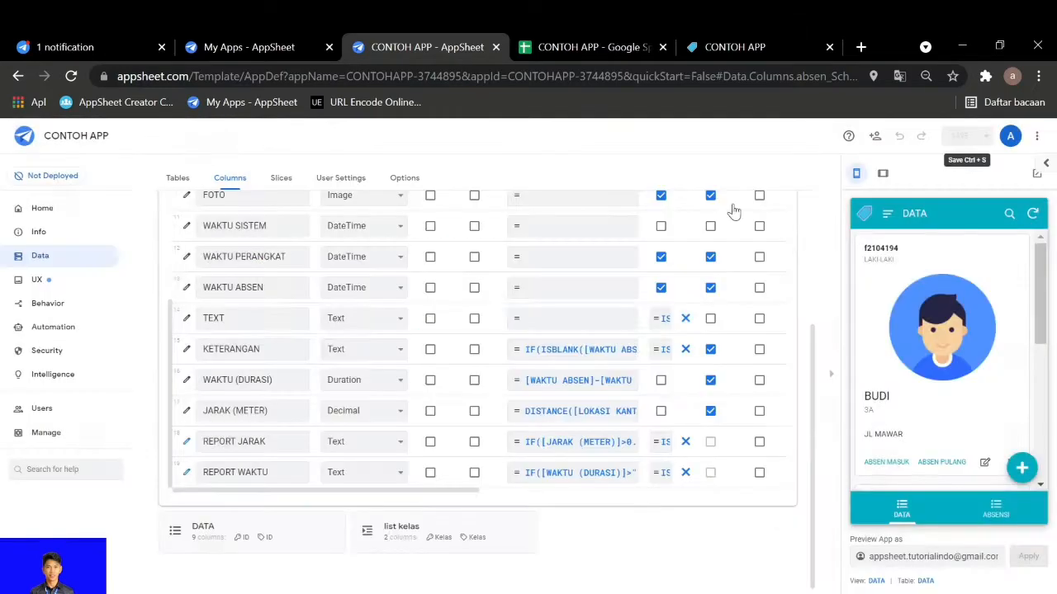
# Examine the app formulas of the absen table's JARAK (METER), REPORT JARAK and REPORT WAKTU columns, leaving them unedited
pyautogui.click(536, 420)
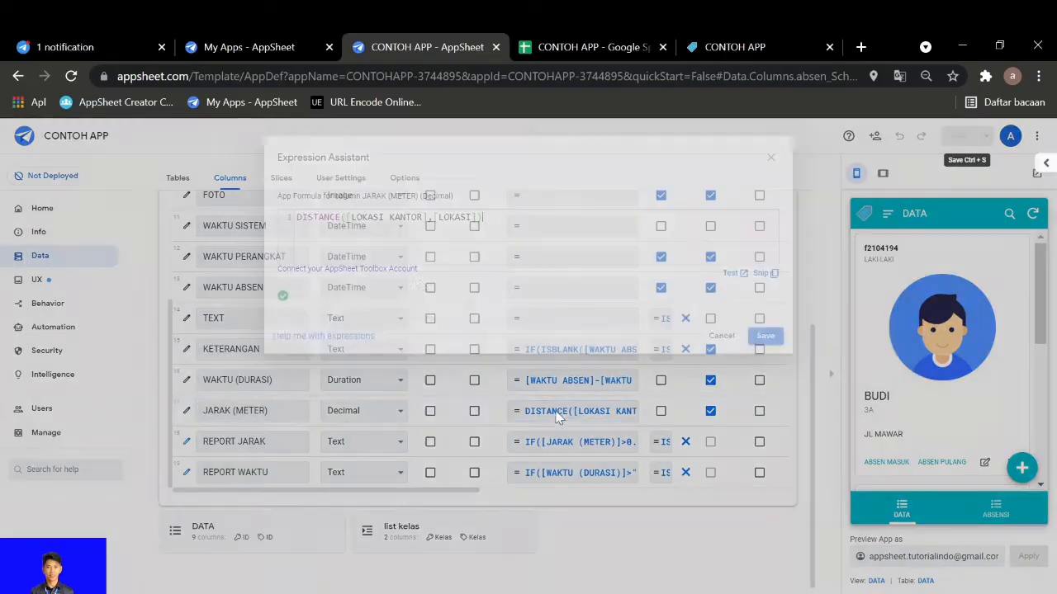
pyautogui.click(771, 159)
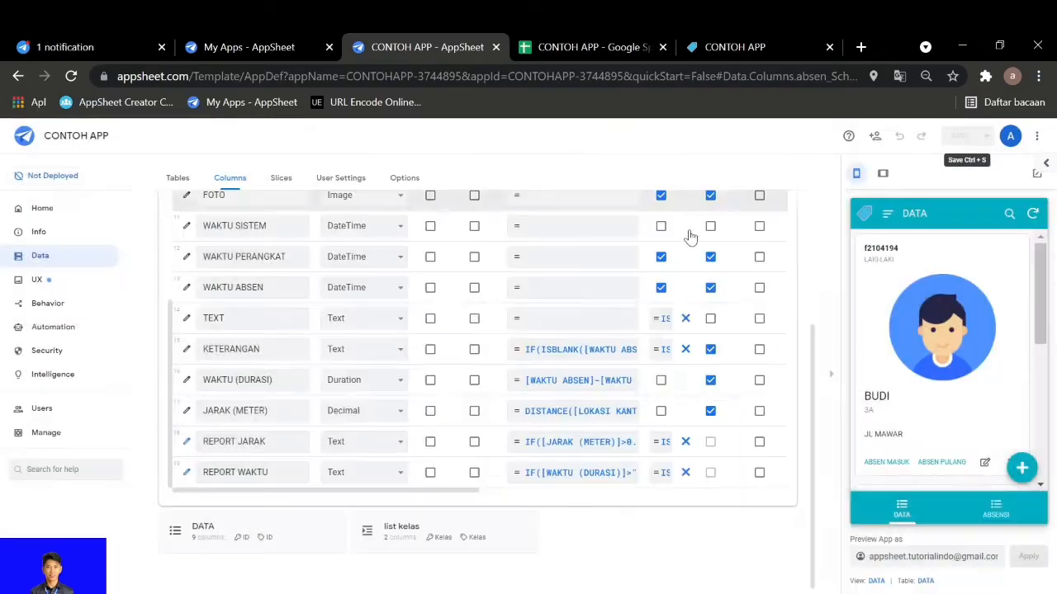
pyautogui.click(551, 446)
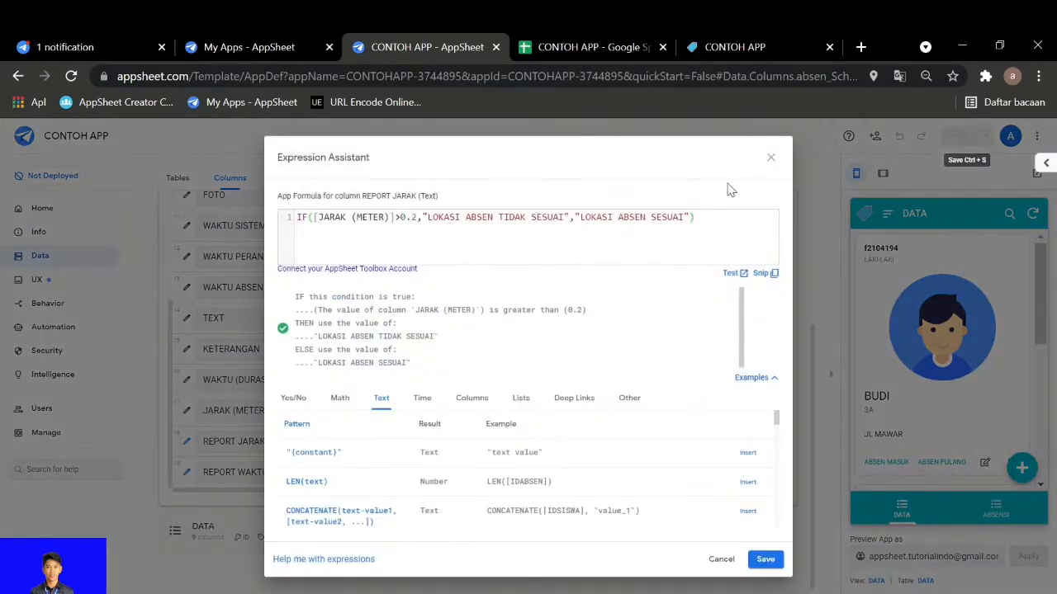
pyautogui.click(769, 158)
pyautogui.click(550, 472)
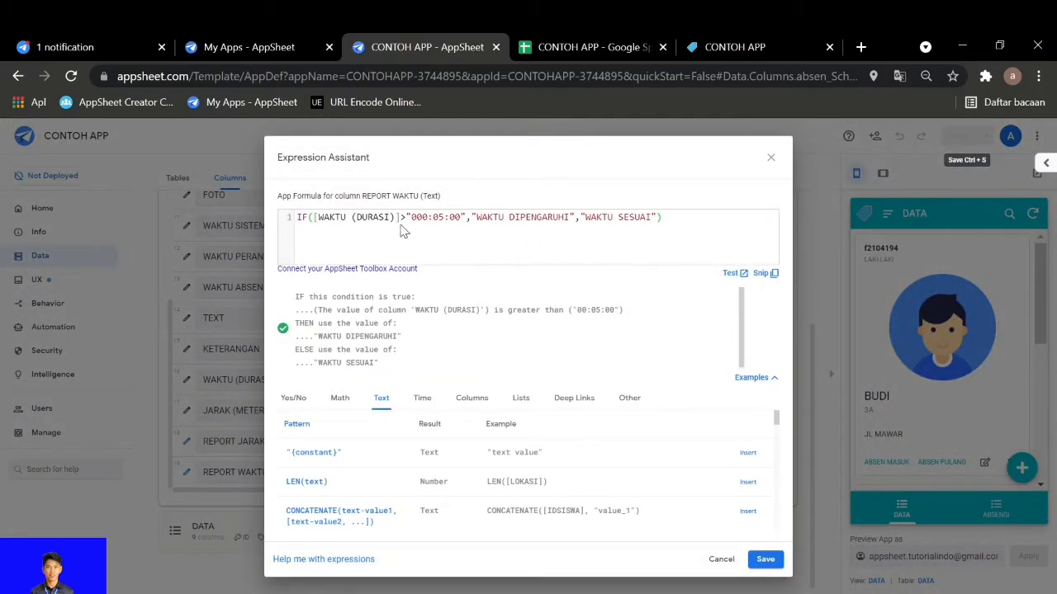
pyautogui.click(768, 159)
# Collapse the absen table's columns and review the column definitions of the list kelas table
pyautogui.scroll(10, 432, 421)
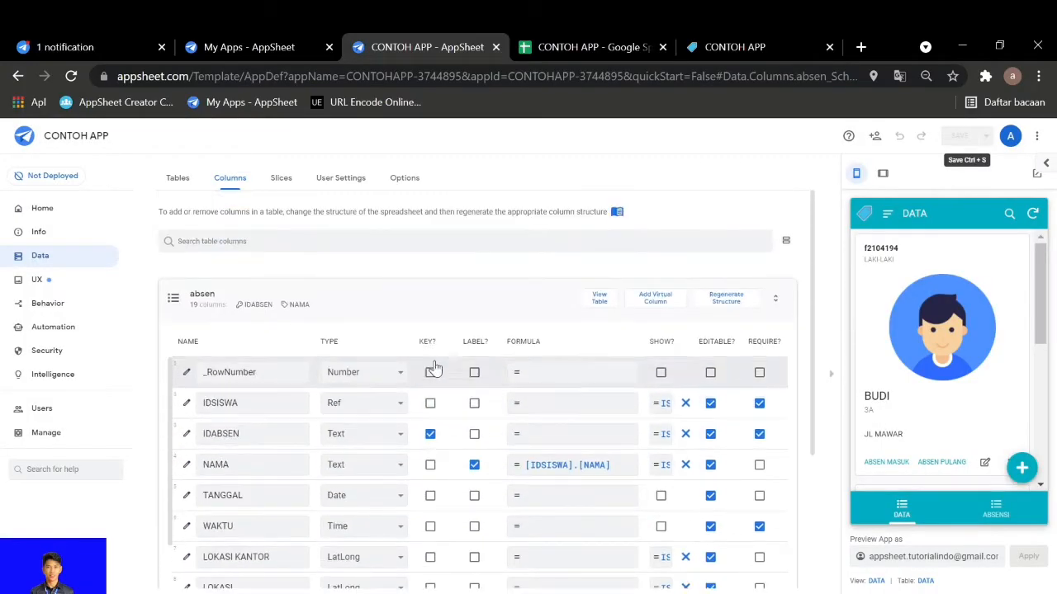
pyautogui.click(420, 302)
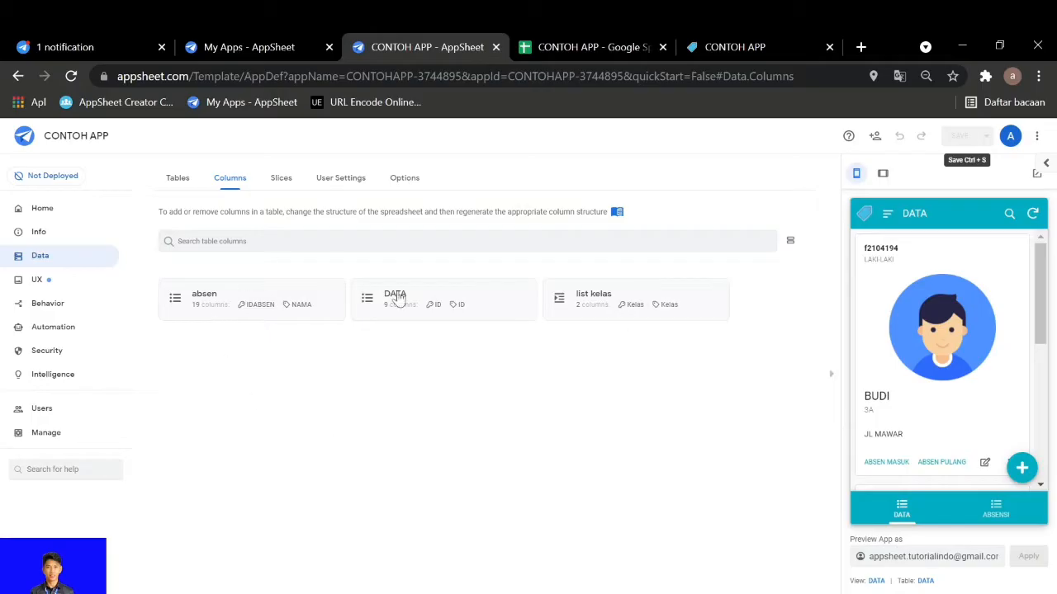
pyautogui.click(585, 305)
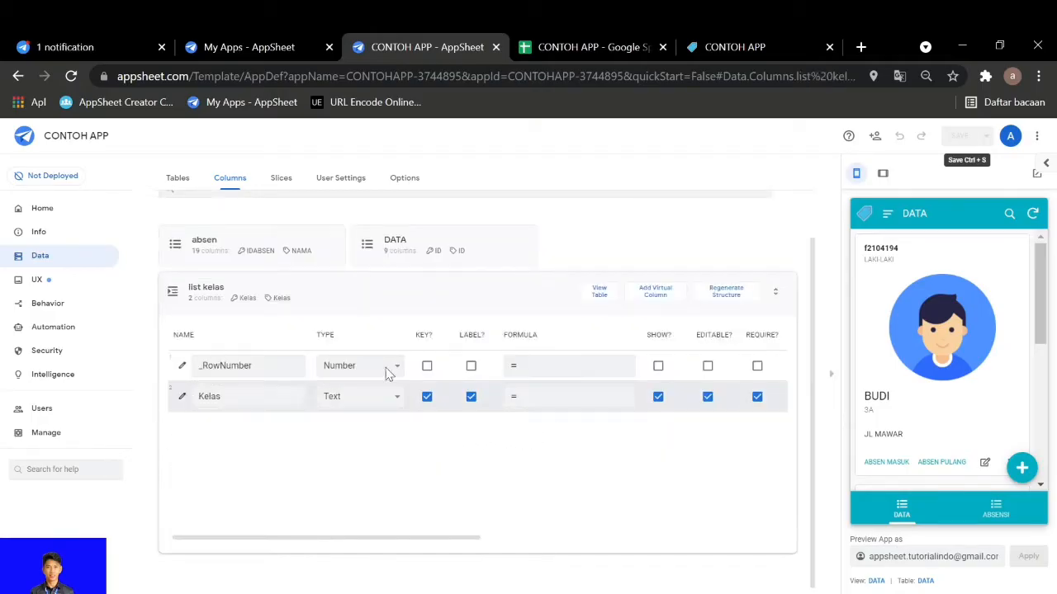
pyautogui.click(504, 309)
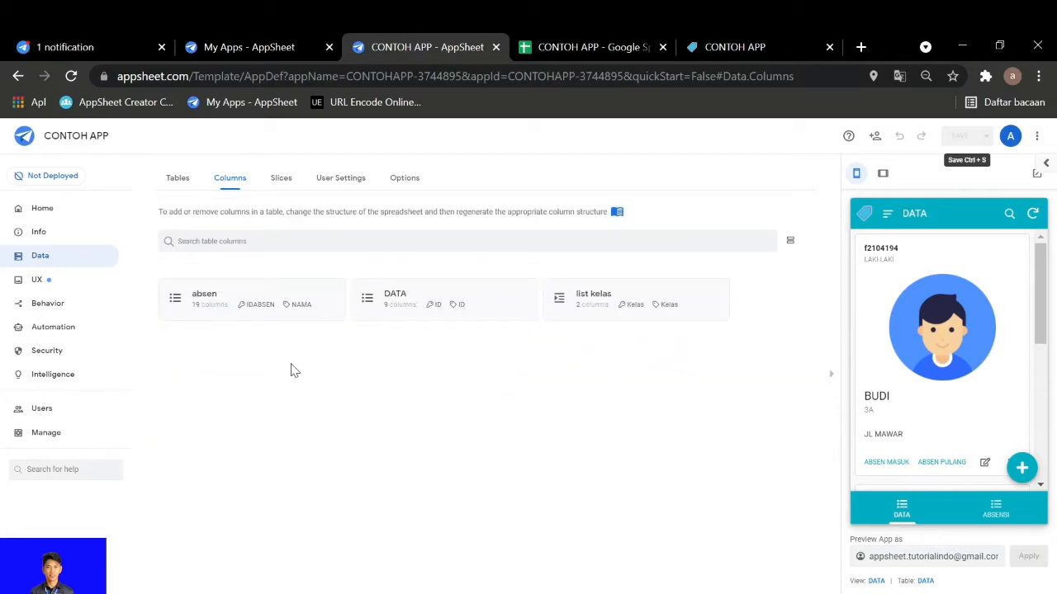
# Review the types, key and label settings of the absen table's columns
pyautogui.click(285, 318)
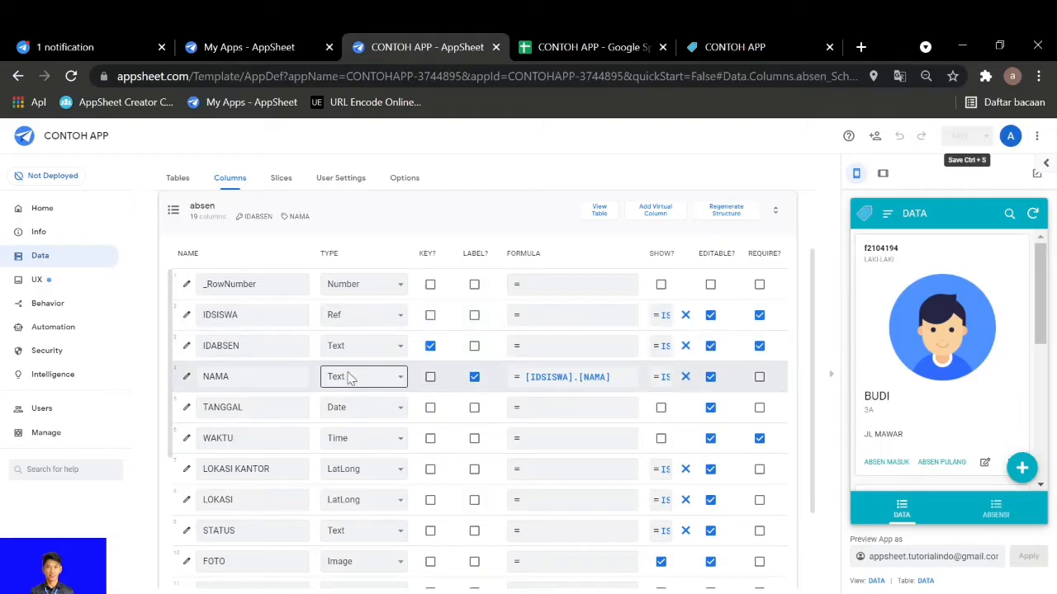
pyautogui.scroll(1, 348, 377)
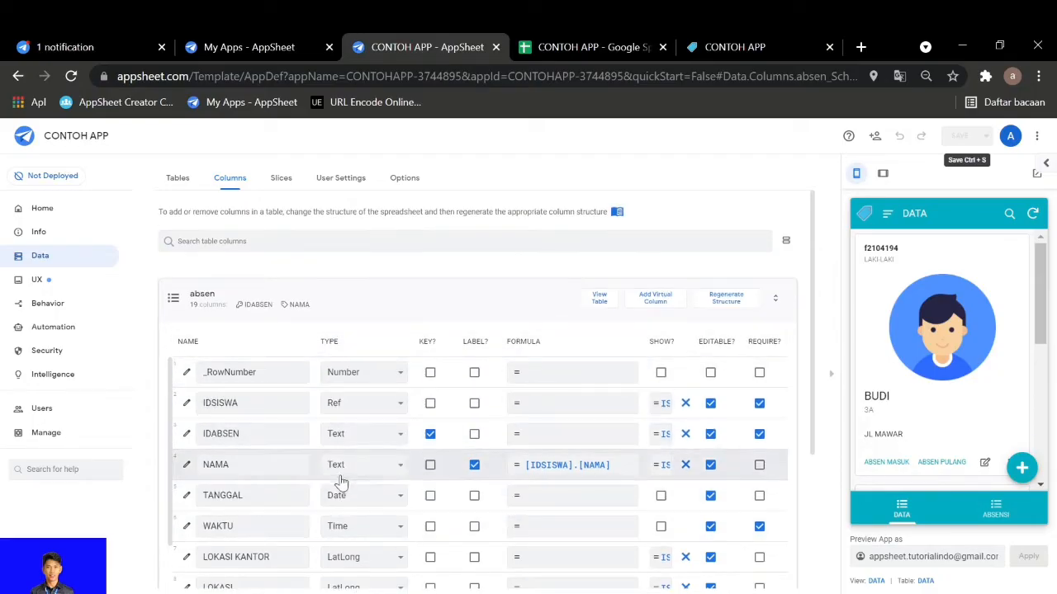
pyautogui.scroll(-1, 341, 483)
pyautogui.scroll(1, 396, 463)
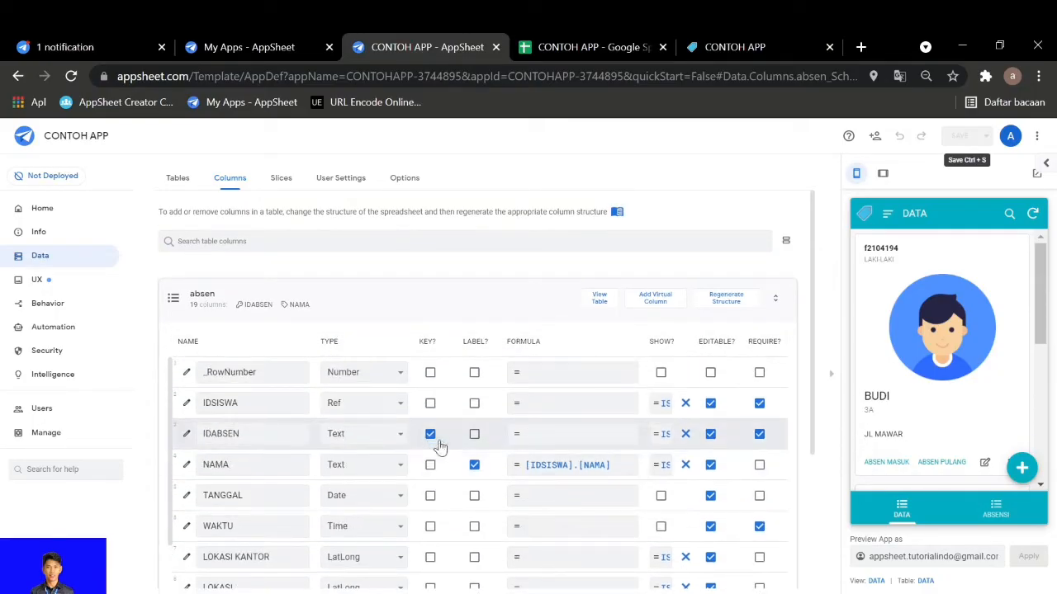
pyautogui.scroll(-1, 472, 419)
pyautogui.scroll(1, 450, 372)
pyautogui.scroll(-2, 425, 302)
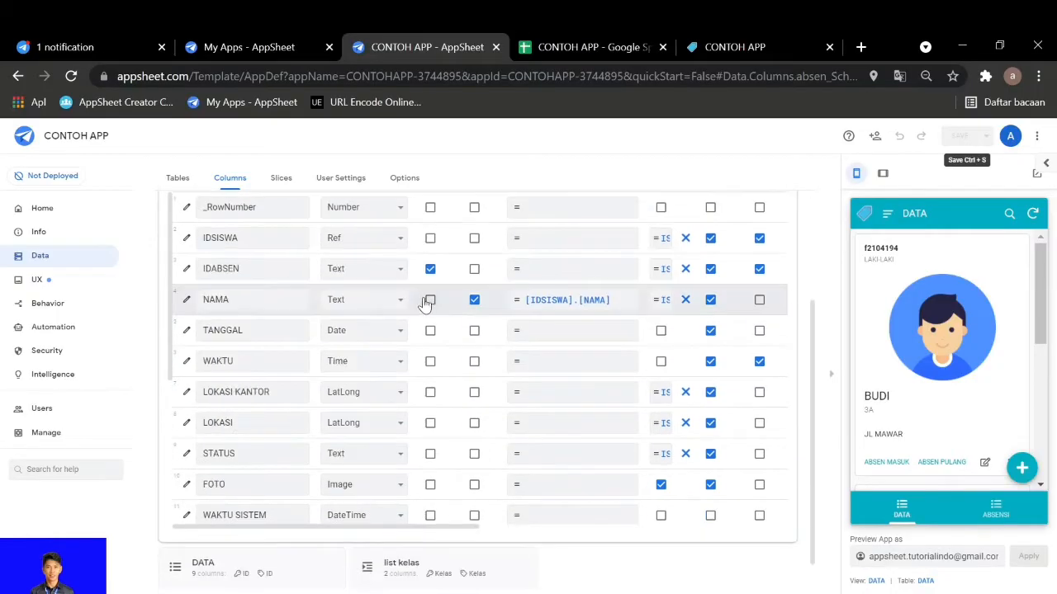
# Inspect the absen table's IDSISWA column definition, including its Ref type and source table
pyautogui.scroll(1, 425, 302)
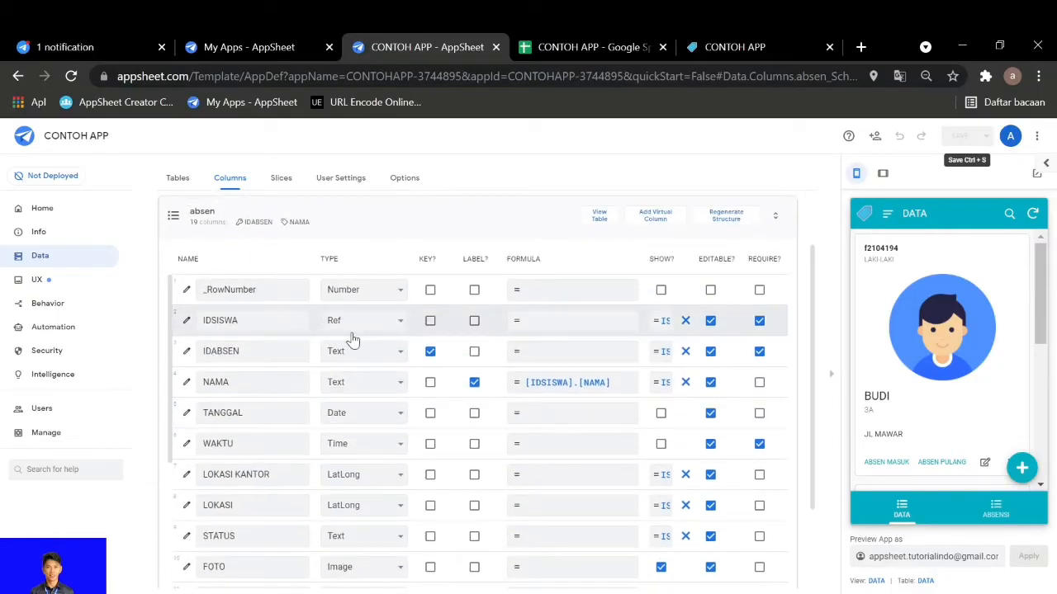
pyautogui.click(187, 323)
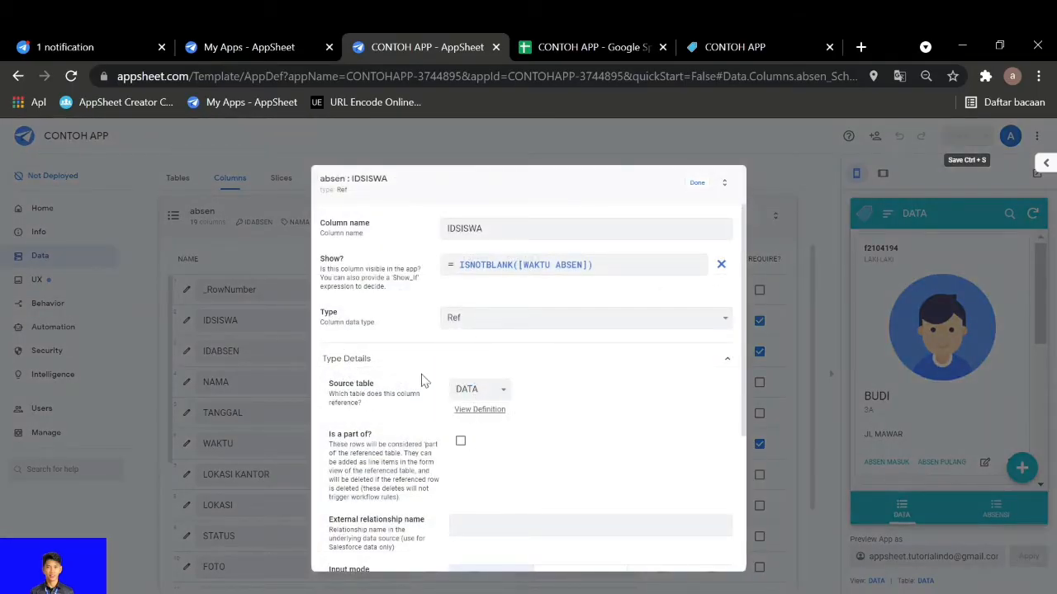
pyautogui.click(695, 184)
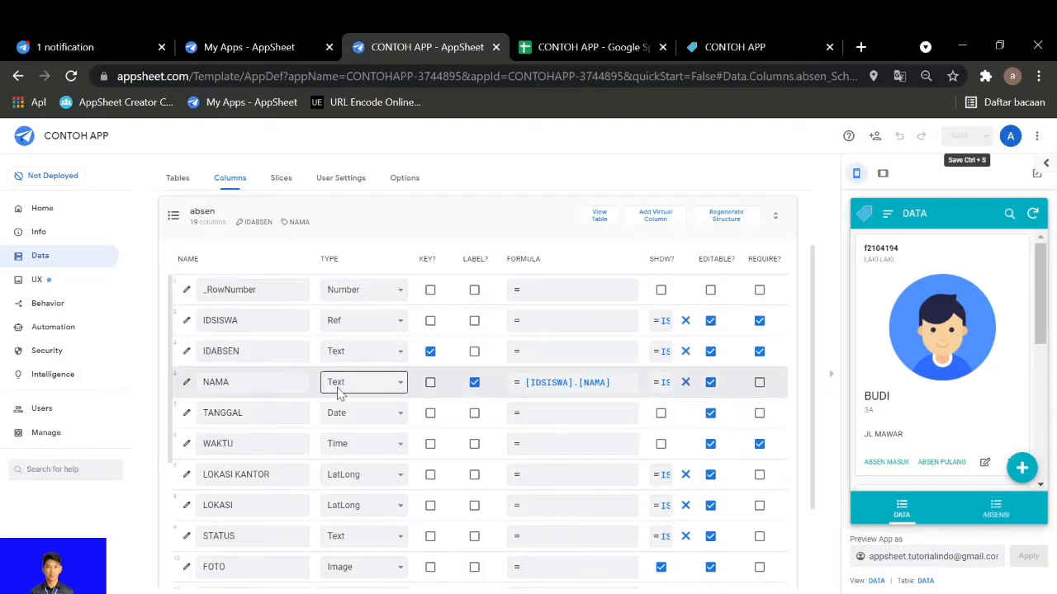
# Review the DATA table's columns and toggle the ID column's key setting off and back on
pyautogui.scroll(1, 330, 462)
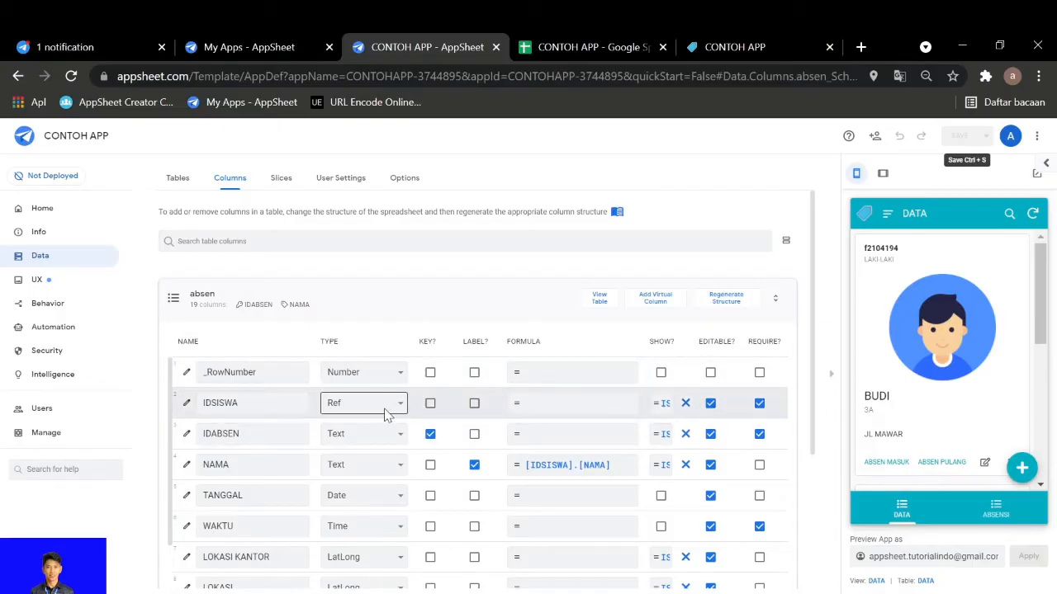
pyautogui.click(414, 318)
pyautogui.click(414, 314)
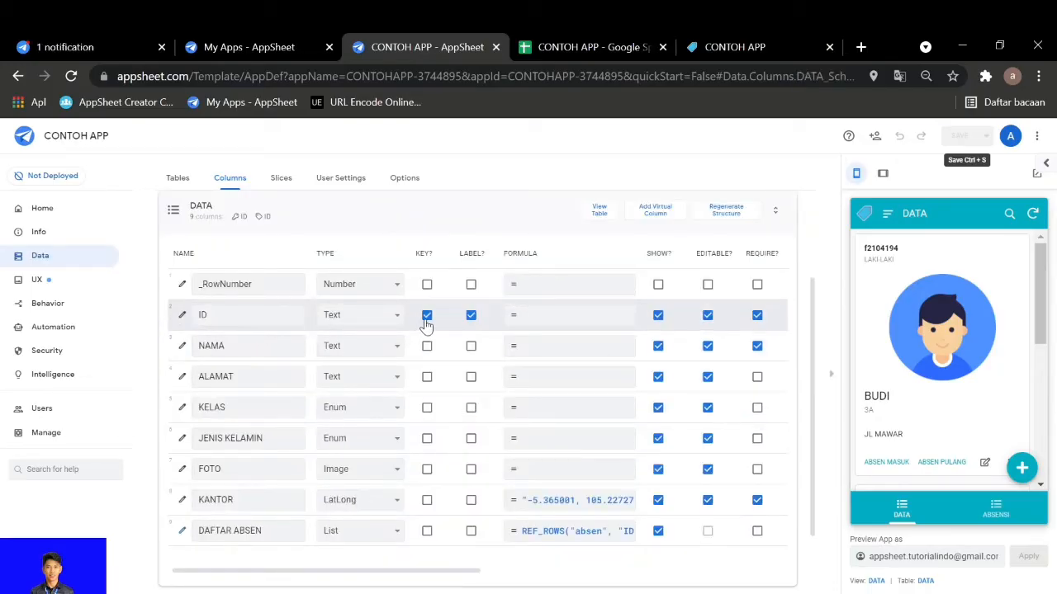
pyautogui.click(426, 318)
pyautogui.click(426, 319)
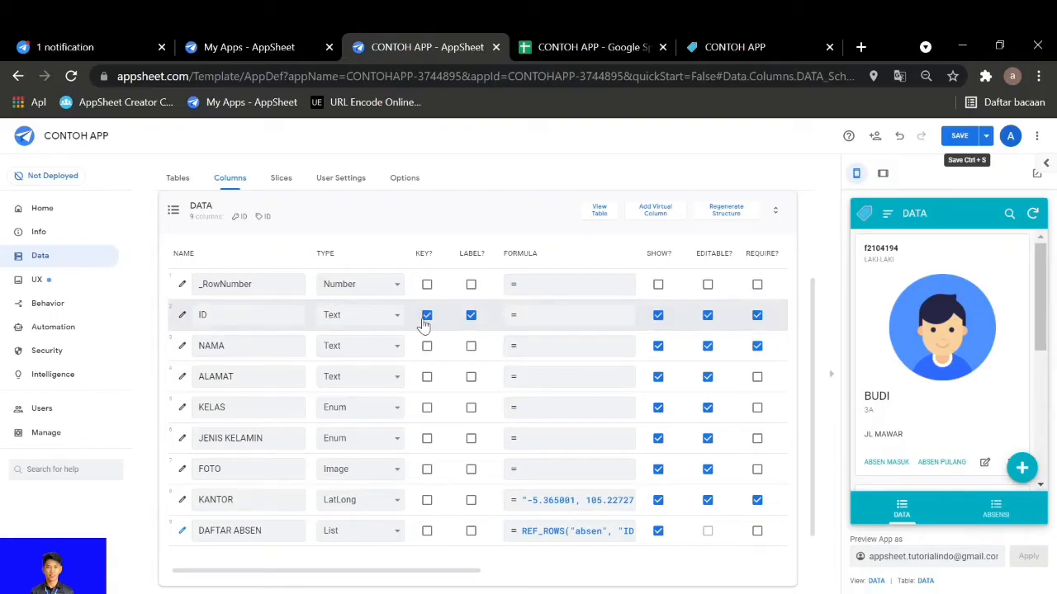
pyautogui.click(466, 219)
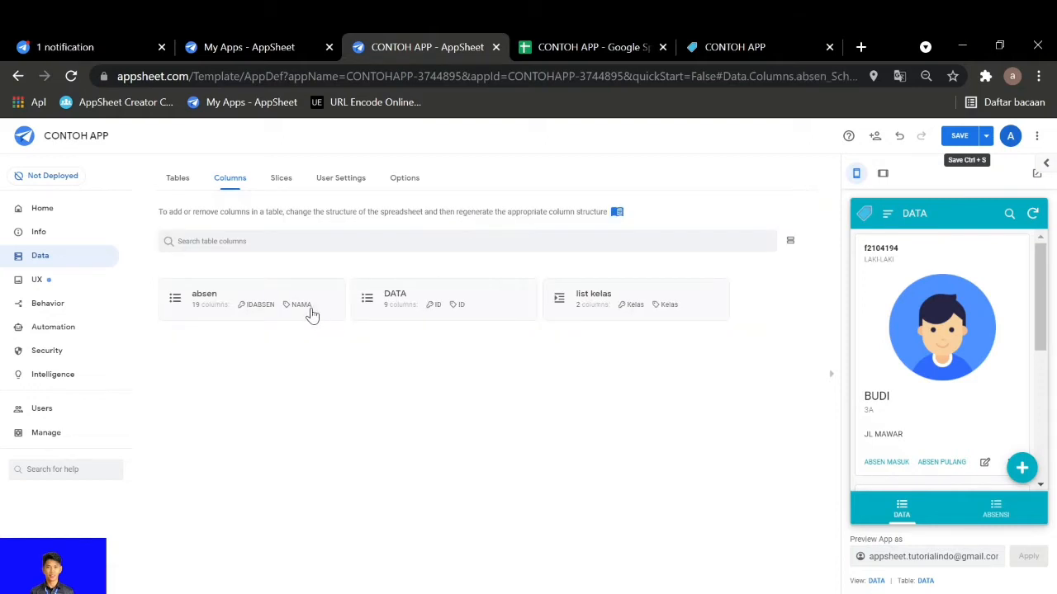
# Reopen the absen table's columns and check which source table the IDSISWA column references
pyautogui.click(312, 314)
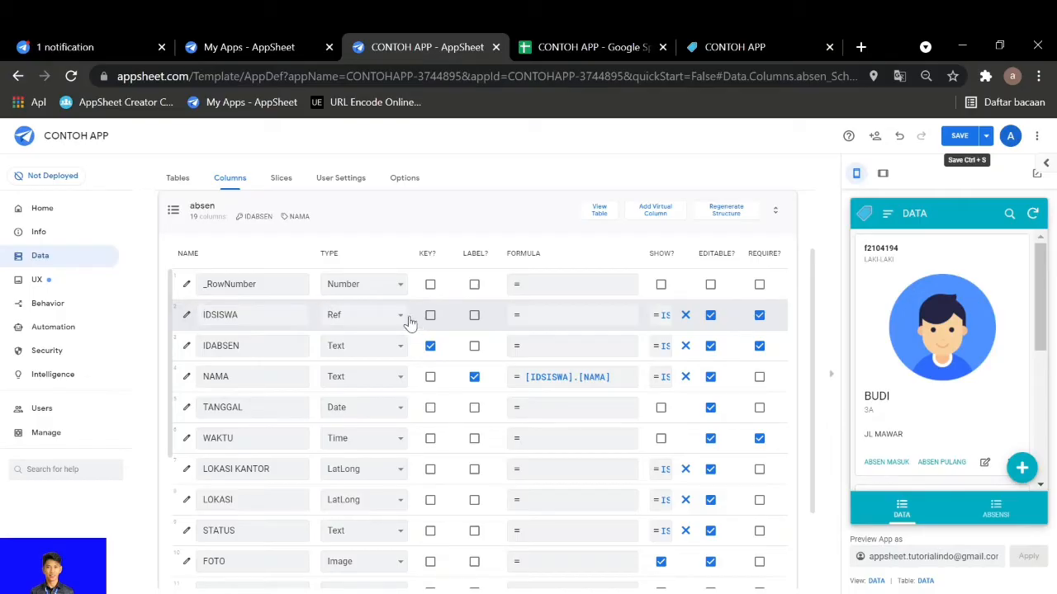
pyautogui.click(186, 315)
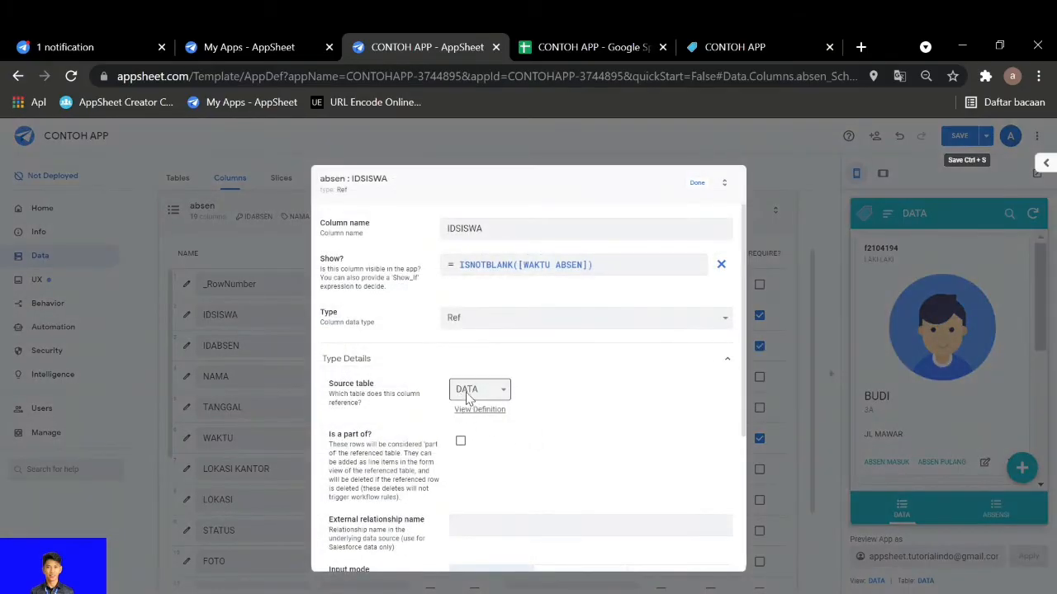
pyautogui.click(701, 185)
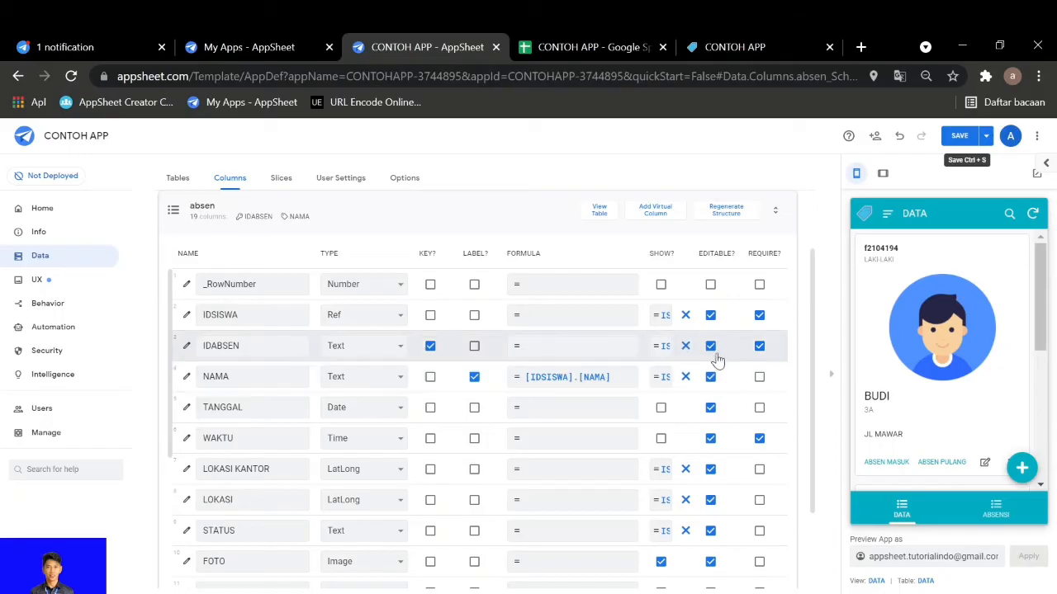
# Examine the IDABSEN column's key, required and initial value settings in the absen table
pyautogui.hscroll(3, 741, 353)
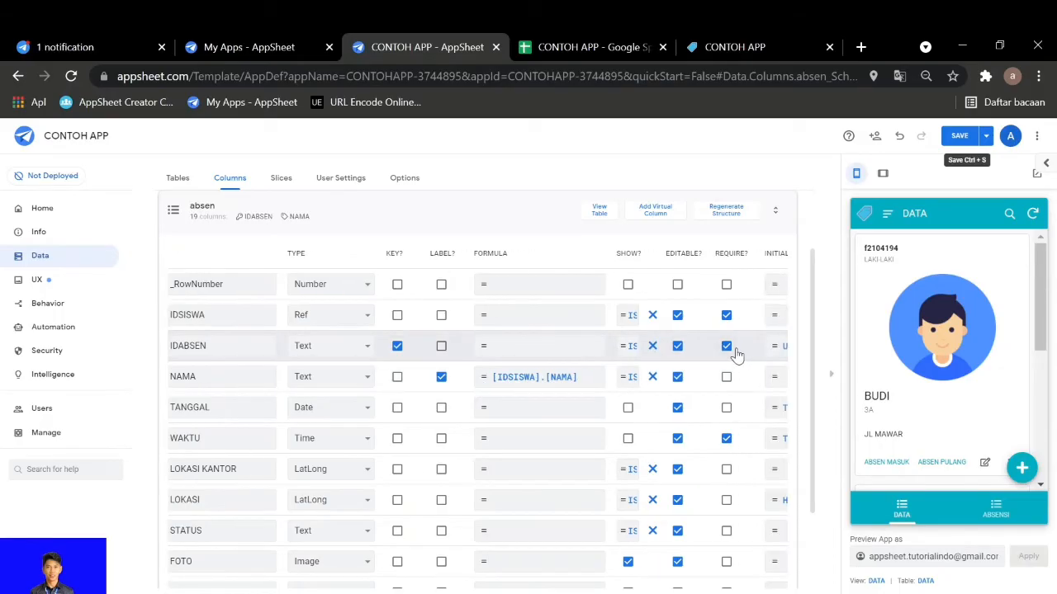
pyautogui.hscroll(1, 731, 354)
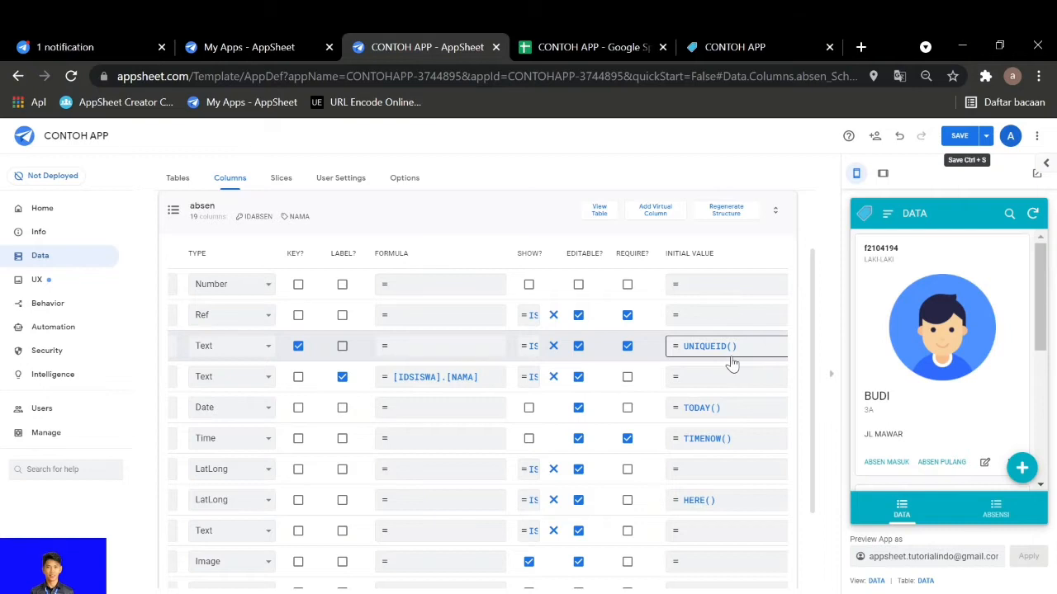
pyautogui.hscroll(-4, 728, 362)
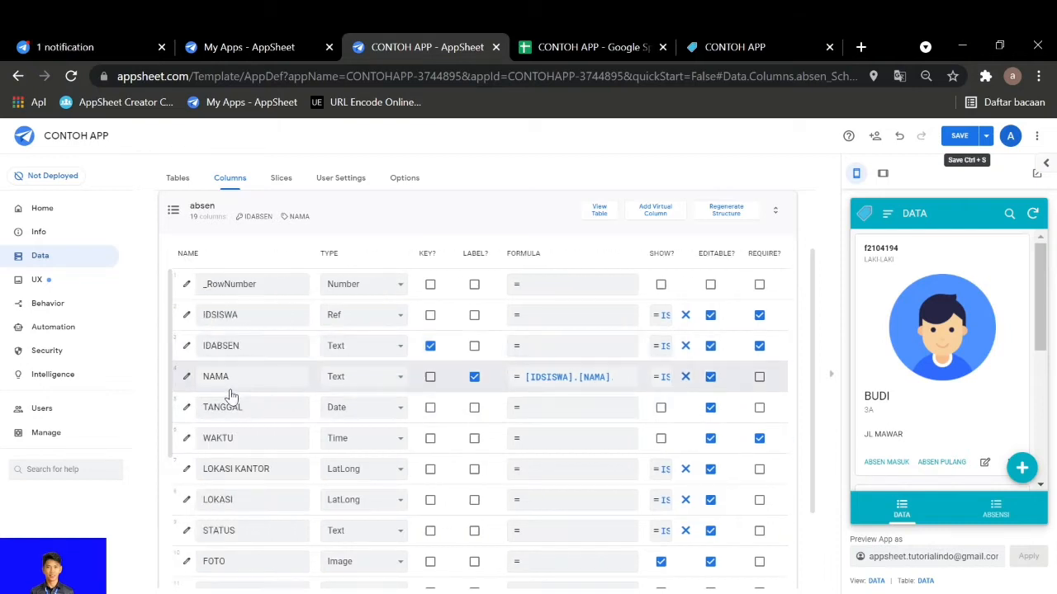
# Open the NAMA column's app formula in the Expression Assistant, enlarge it for reading, and close it without changes
pyautogui.click(230, 382)
pyautogui.click(334, 385)
pyautogui.click(578, 385)
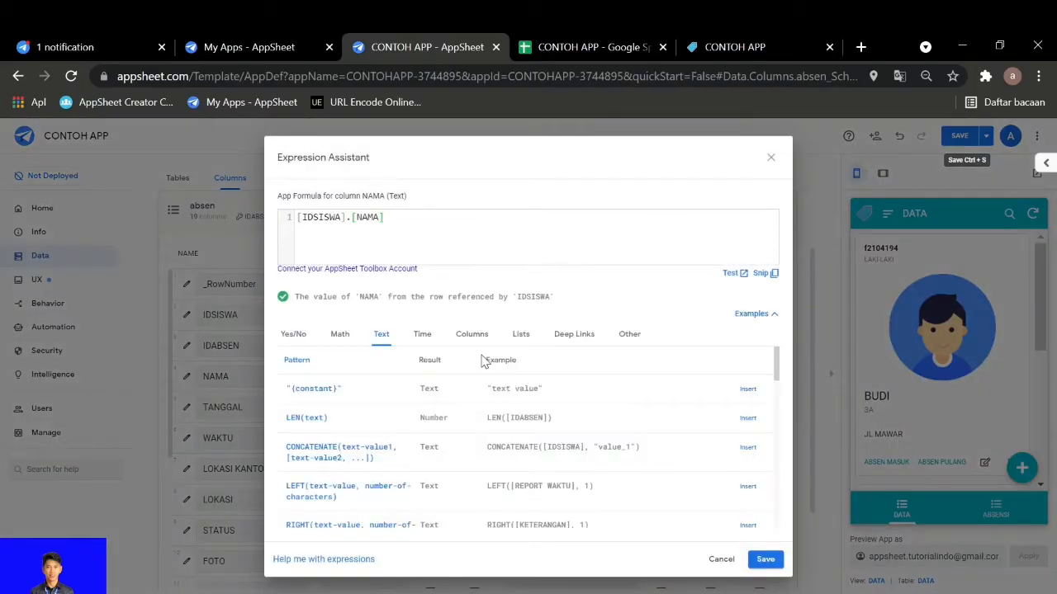
pyautogui.hotkey('ctrl', '+')
pyautogui.hotkey('ctrl', '+')
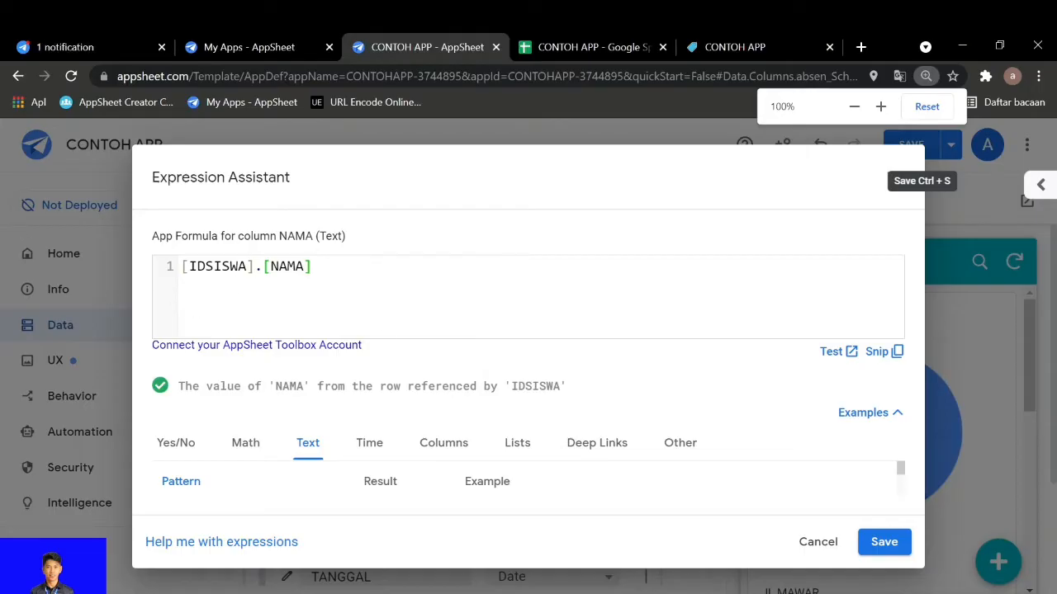
pyautogui.click(827, 545)
pyautogui.hotkey('ctrl', '-')
pyautogui.hotkey('ctrl', '-')
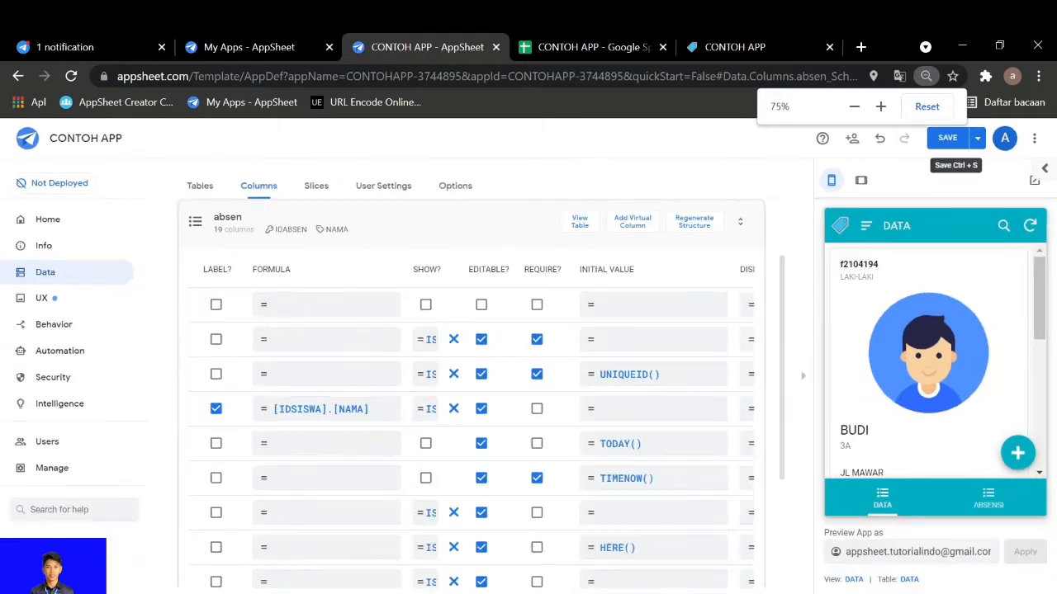
pyautogui.hotkey('ctrl', '-')
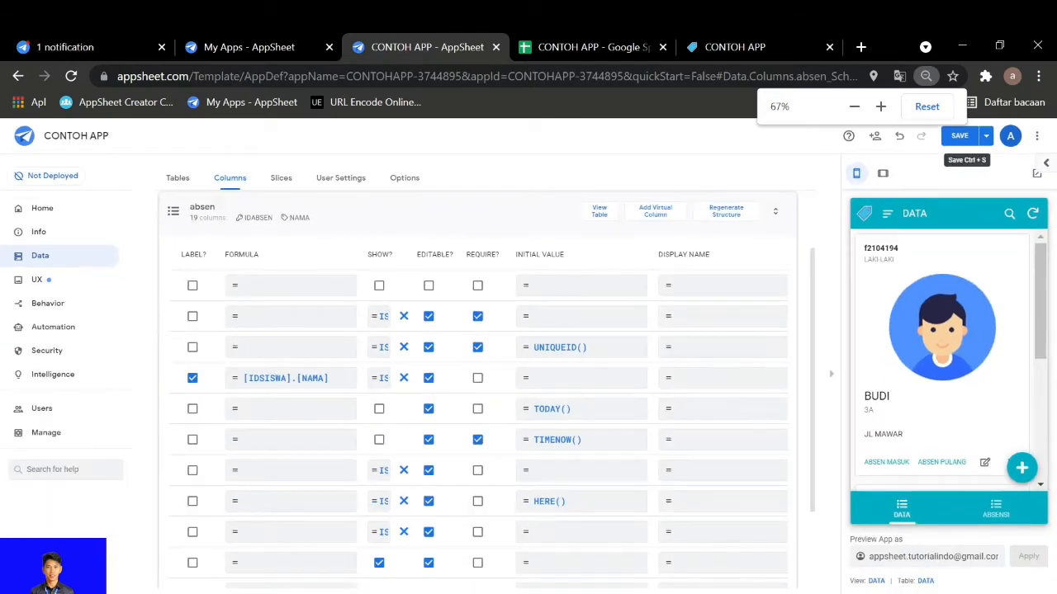
pyautogui.hscroll(-5, 451, 532)
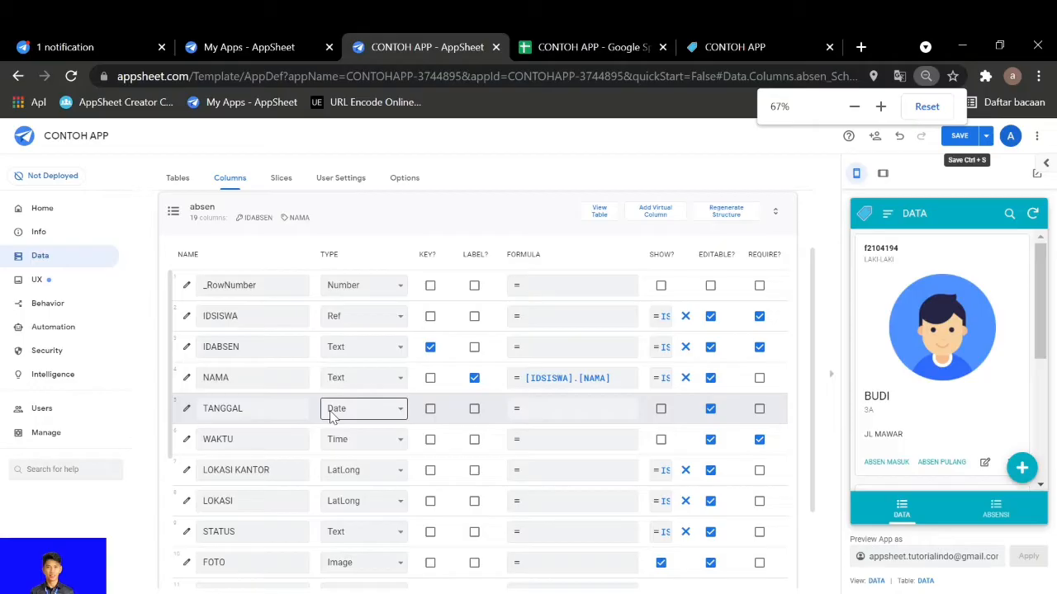
# Inspect the TANGGAL column's initial value formula and close it without changes
pyautogui.hscroll(3, 432, 411)
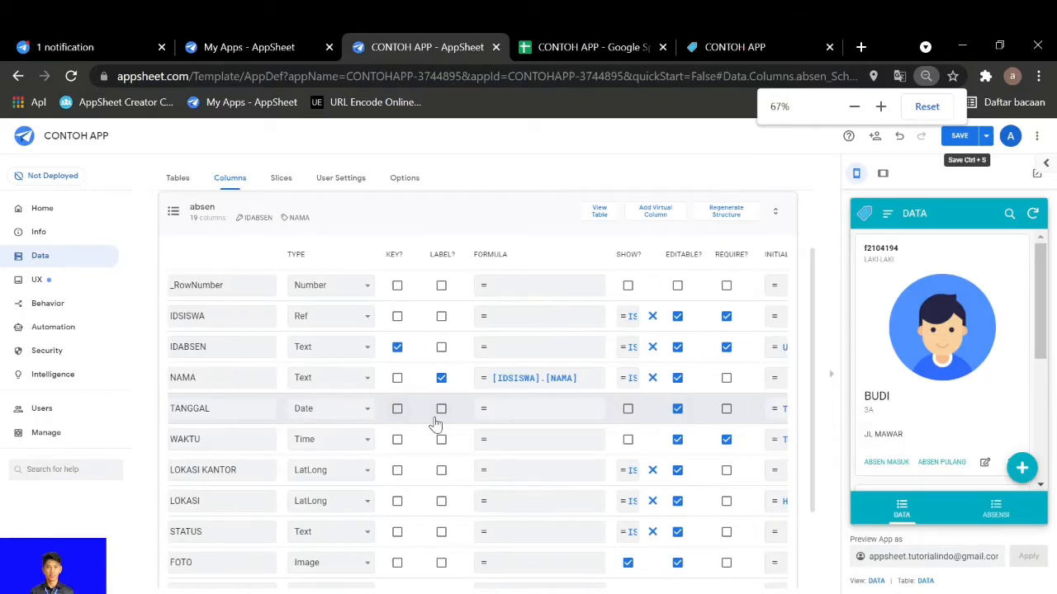
pyautogui.hscroll(1, 435, 424)
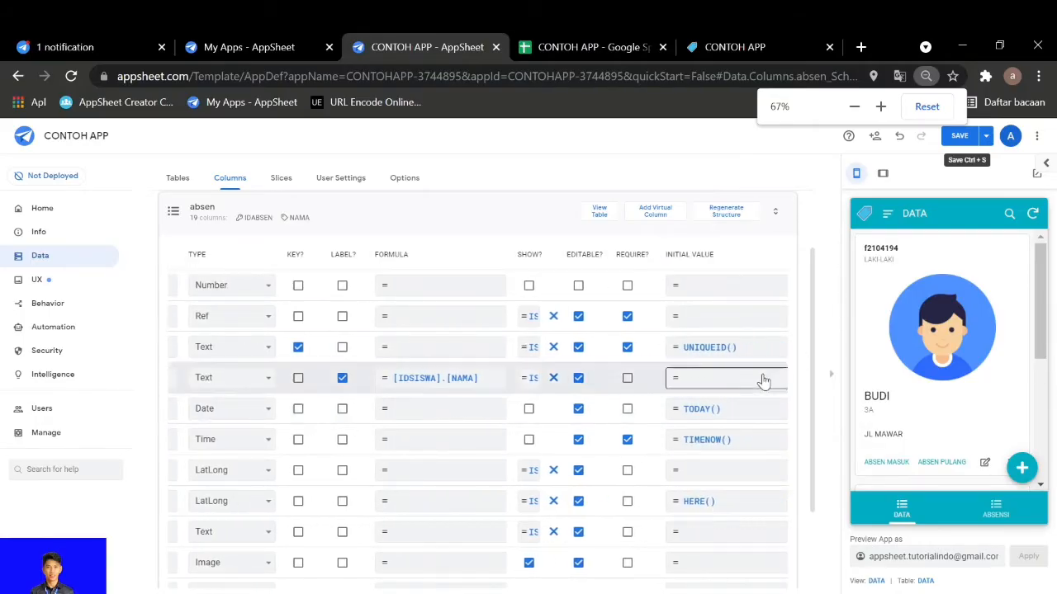
pyautogui.click(710, 420)
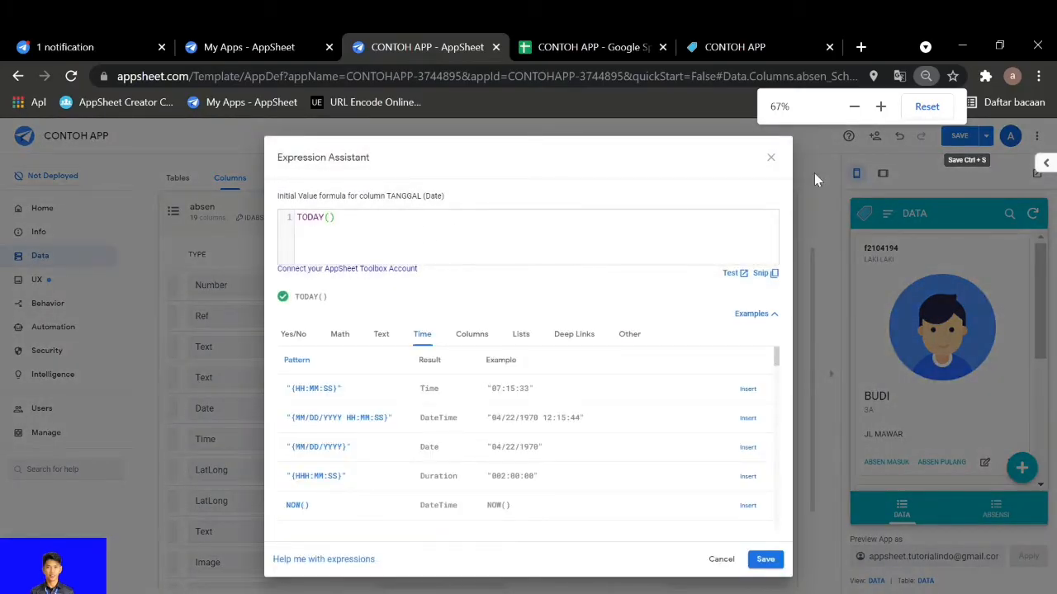
pyautogui.click(771, 157)
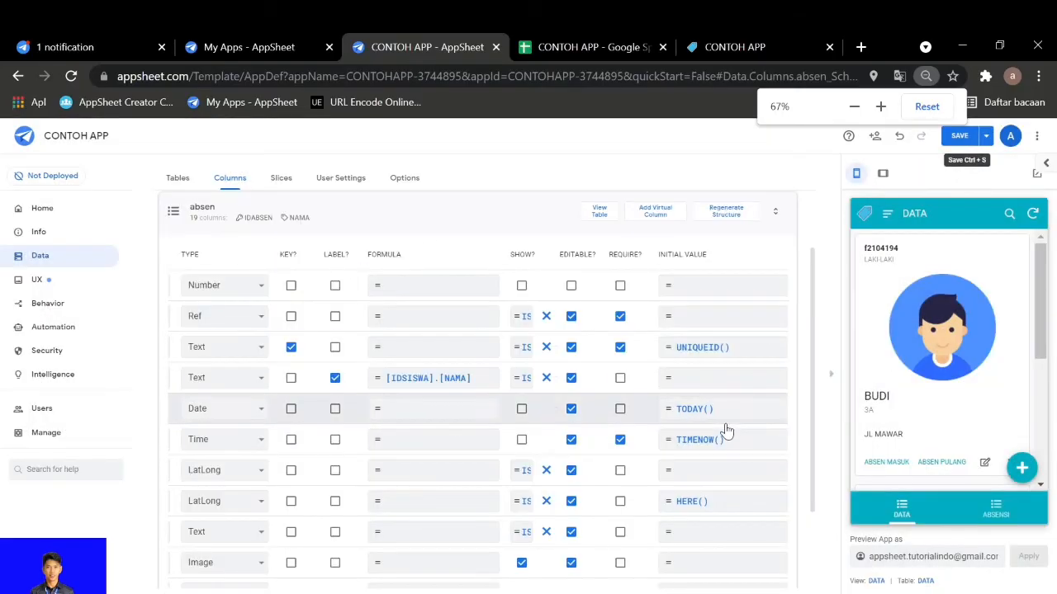
# Review the type, visibility and initial value settings of the WAKTU and LOKASI KANTOR columns
pyautogui.hscroll(-4, 725, 427)
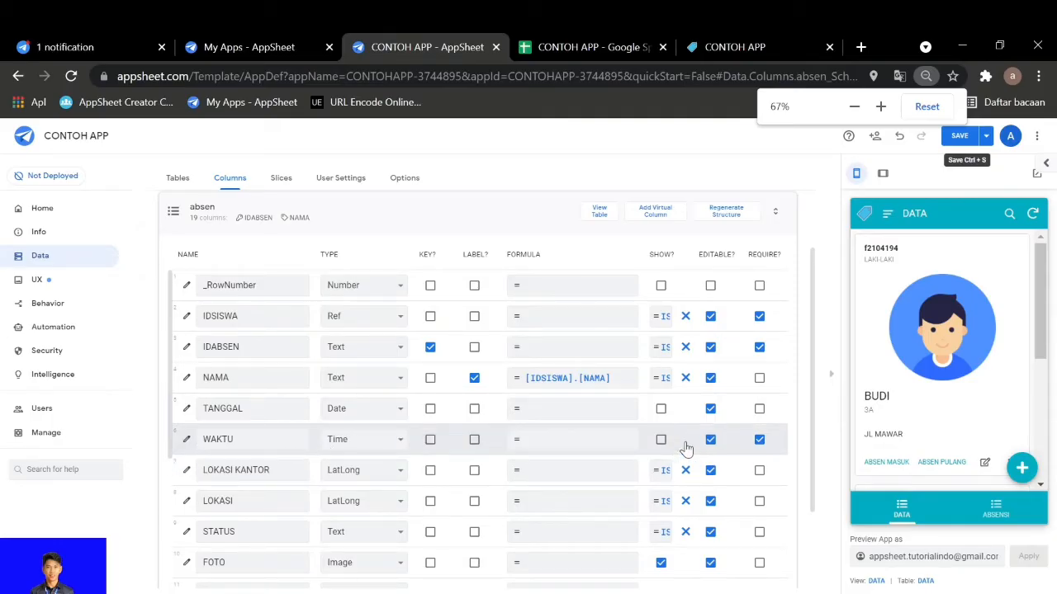
pyautogui.hscroll(3, 685, 441)
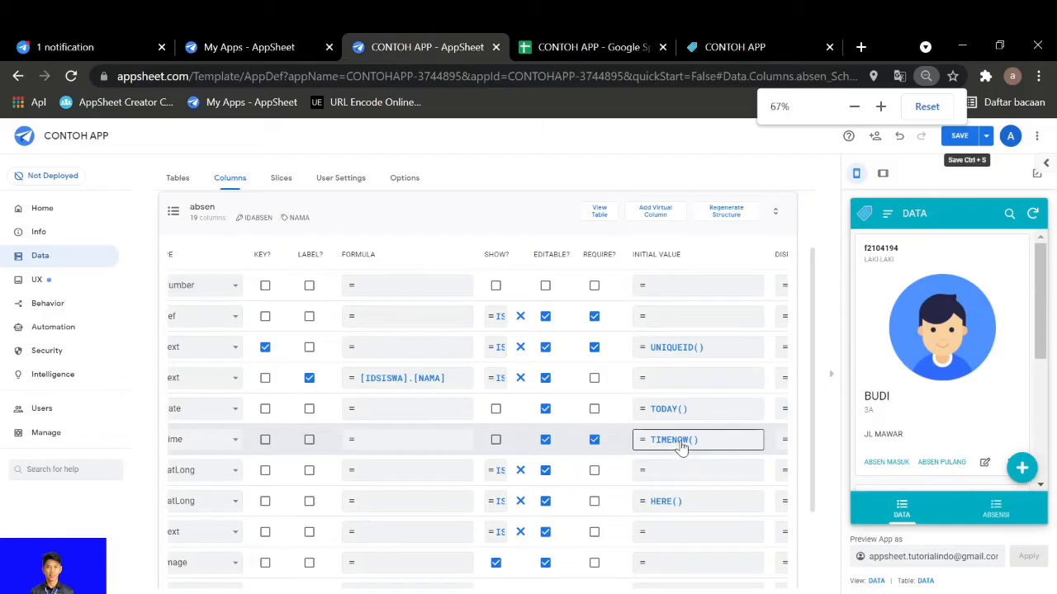
pyautogui.hscroll(-4, 681, 444)
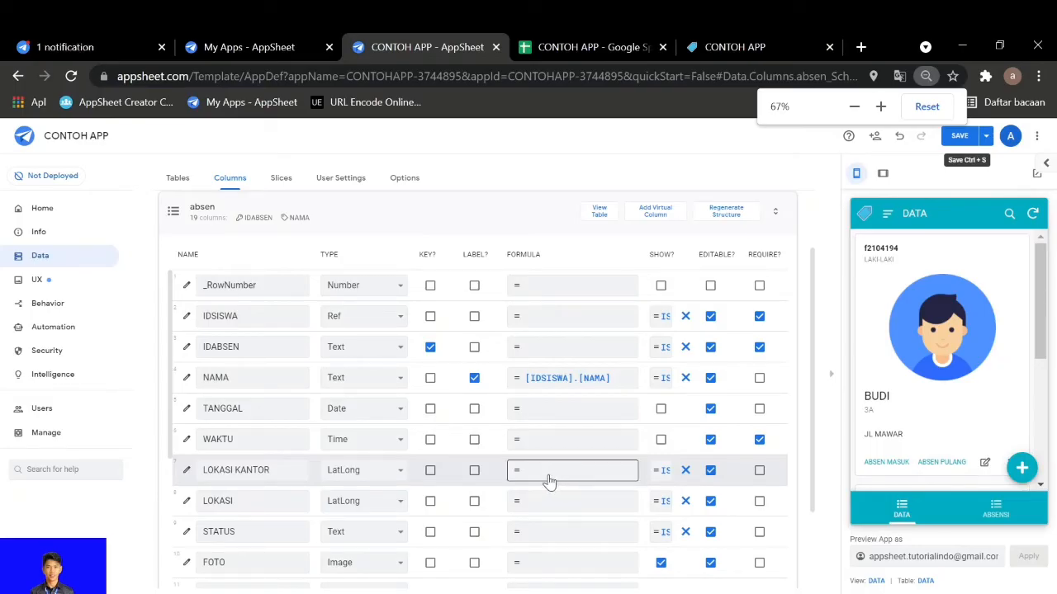
pyautogui.hscroll(5, 549, 482)
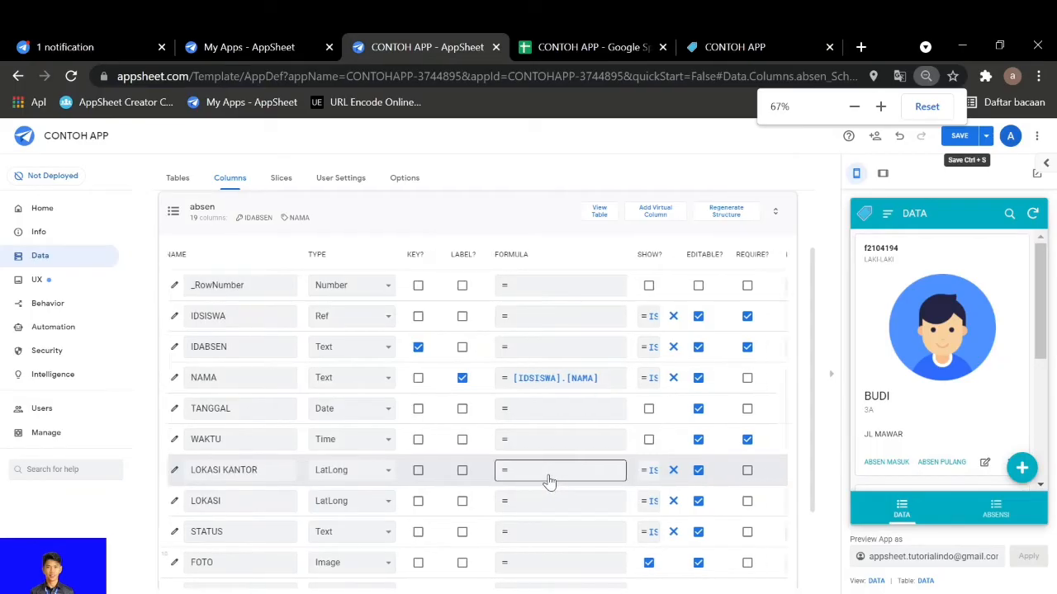
pyautogui.hscroll(2, 549, 481)
pyautogui.hscroll(-4, 549, 481)
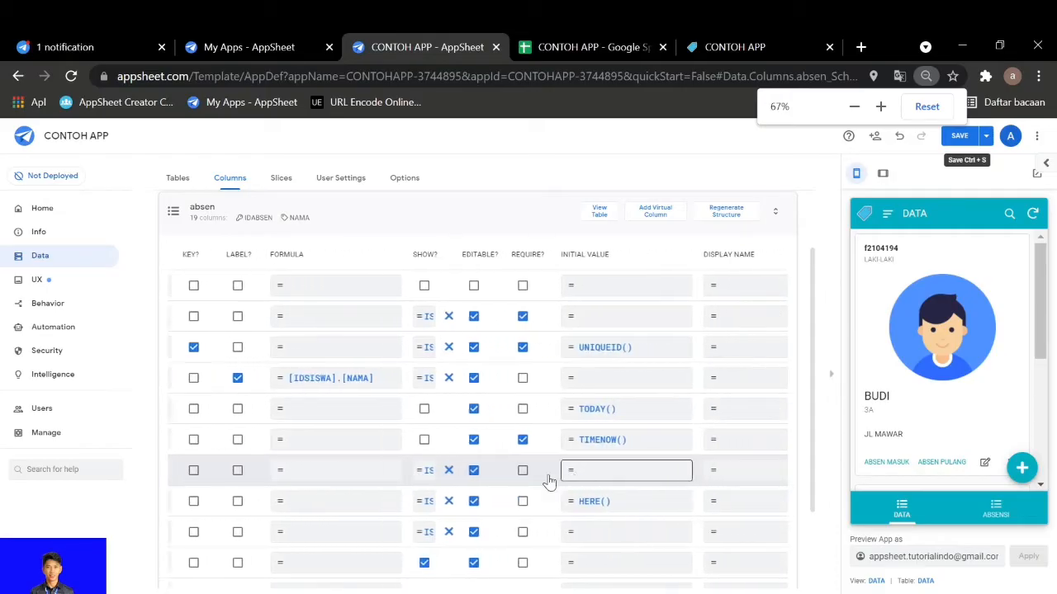
pyautogui.hscroll(-3, 549, 481)
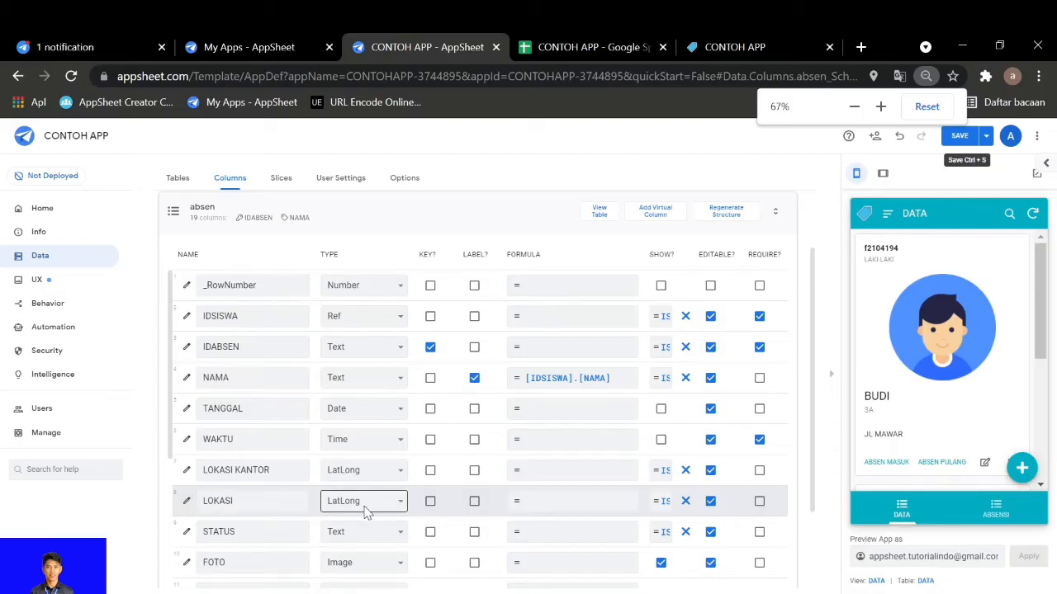
# Inspect the LOKASI column's initial value formula and close it without changes
pyautogui.hscroll(5, 371, 509)
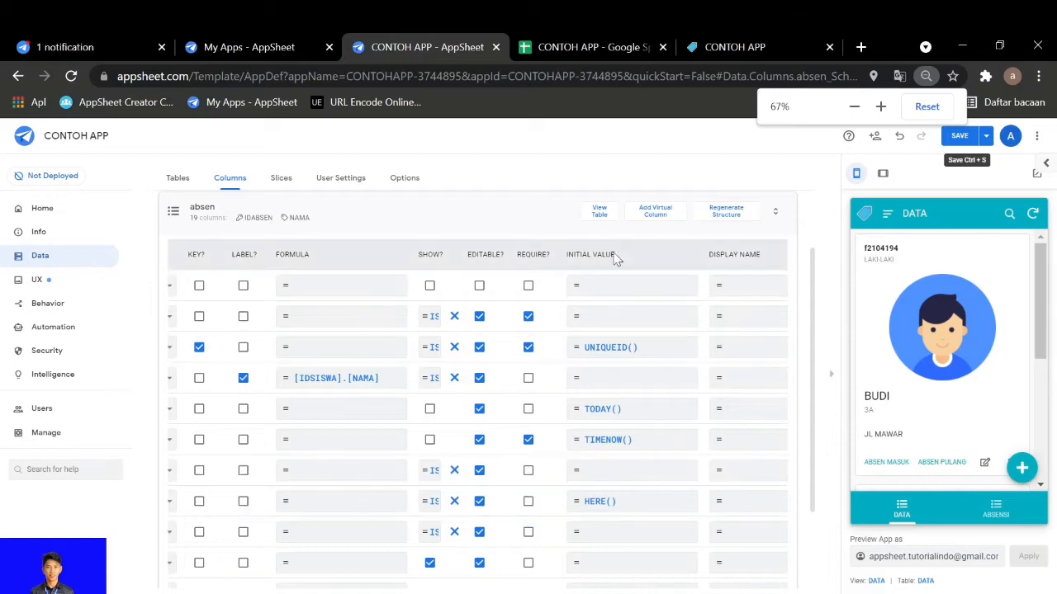
pyautogui.click(613, 513)
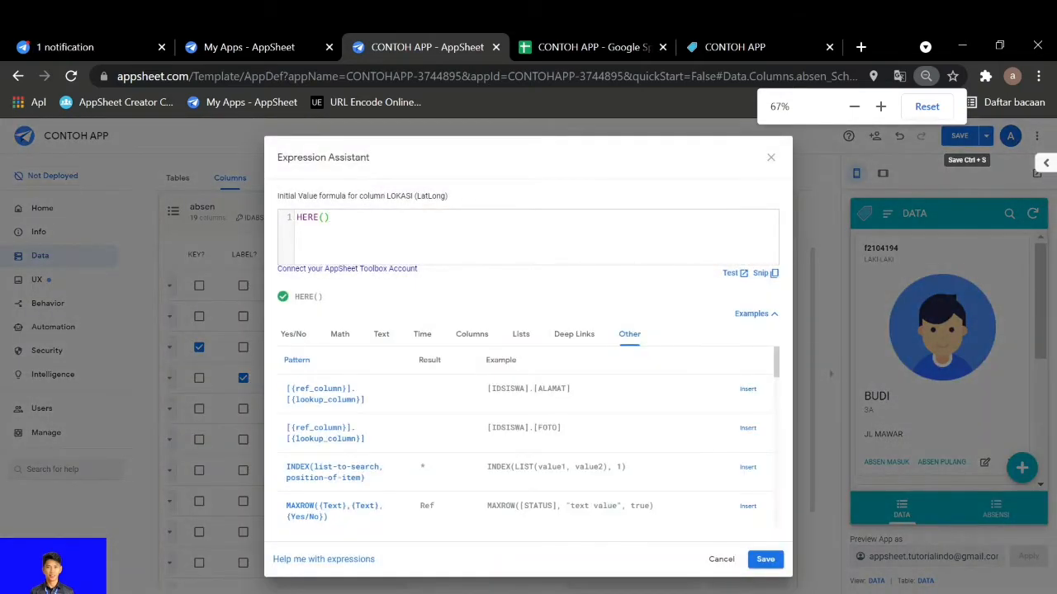
pyautogui.click(770, 159)
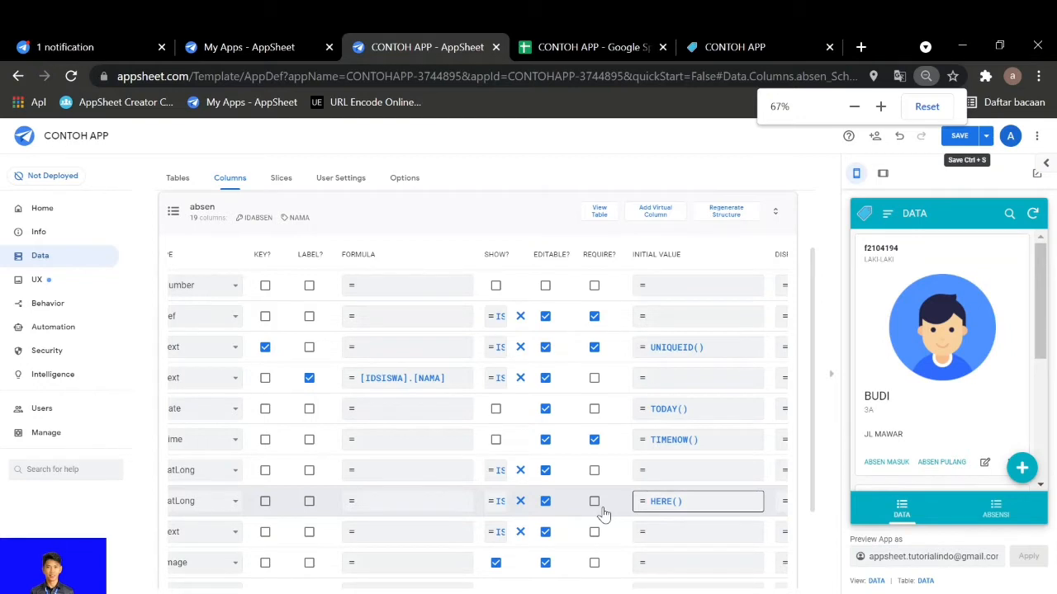
pyautogui.hscroll(-4, 601, 509)
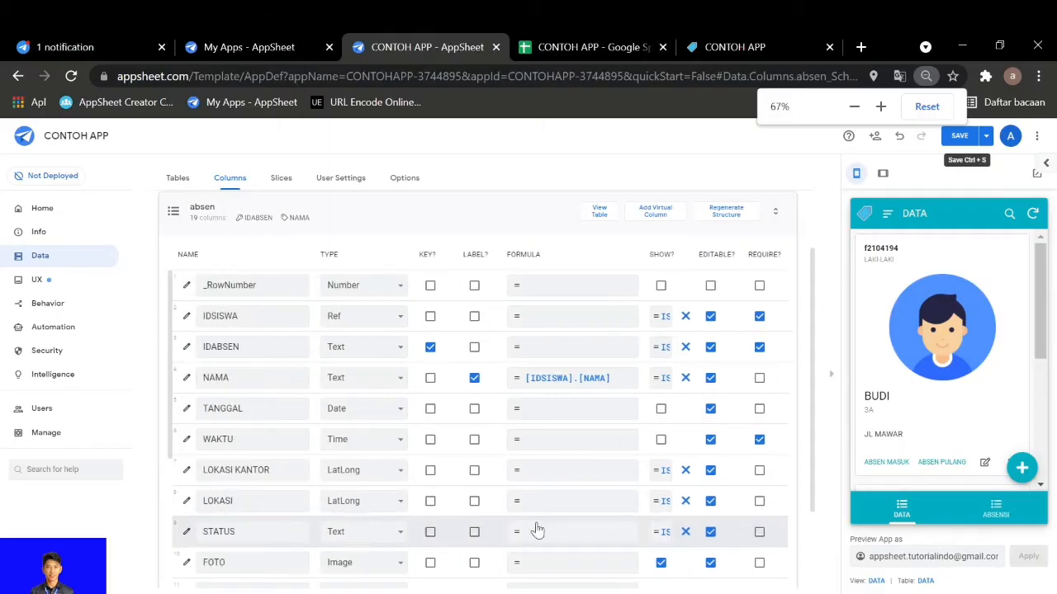
# Inspect the STATUS column's definition, including its show condition and type details, and close it
pyautogui.scroll(-2, 277, 505)
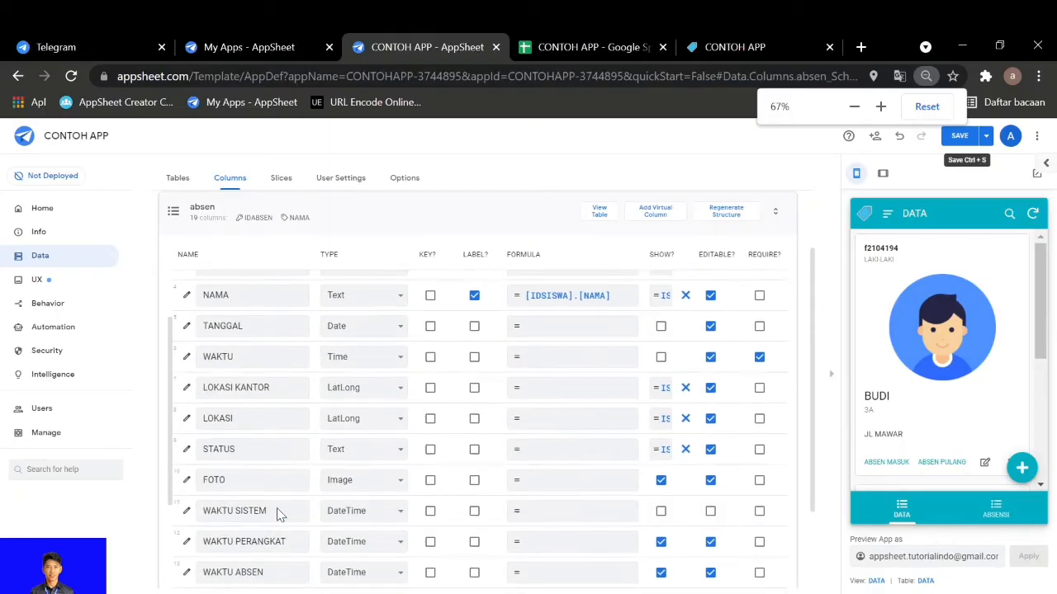
pyautogui.click(187, 452)
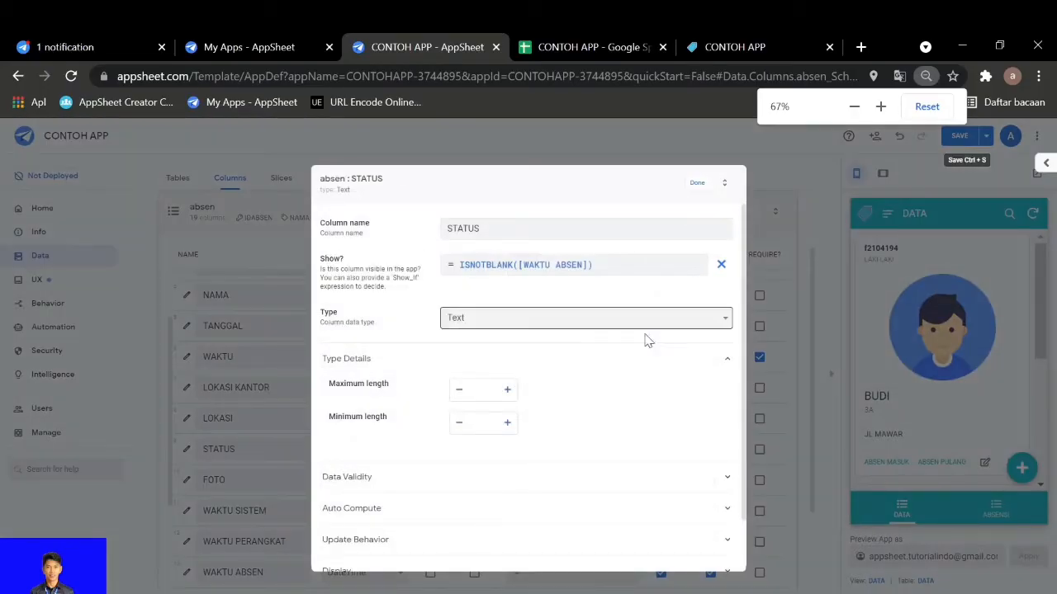
pyautogui.scroll(-1, 493, 420)
pyautogui.click(493, 415)
pyautogui.click(696, 183)
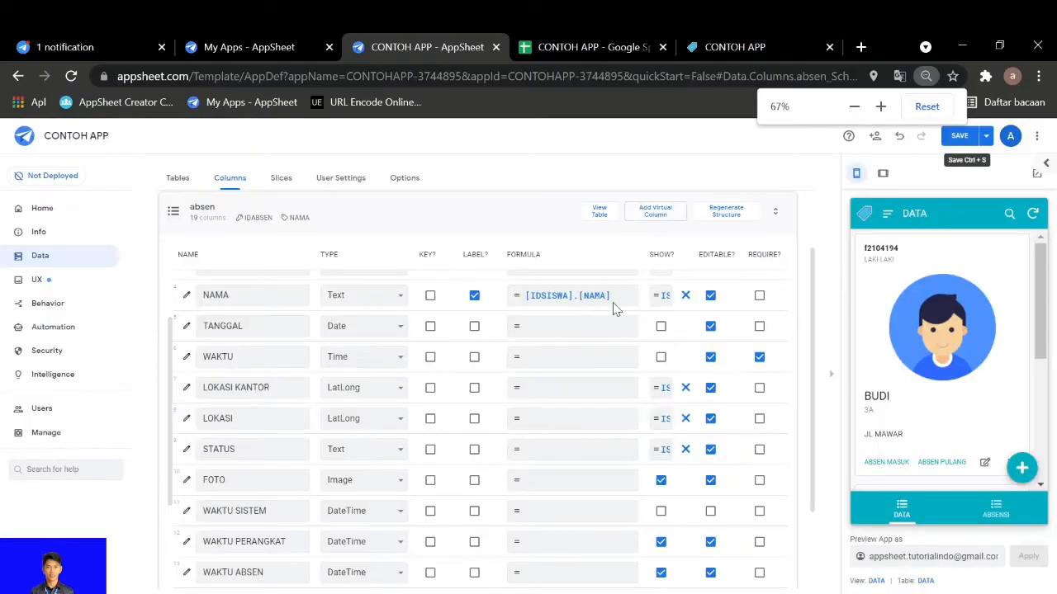
# Review the FOTO column's Image type, formula and initial value settings
pyautogui.hscroll(3, 405, 479)
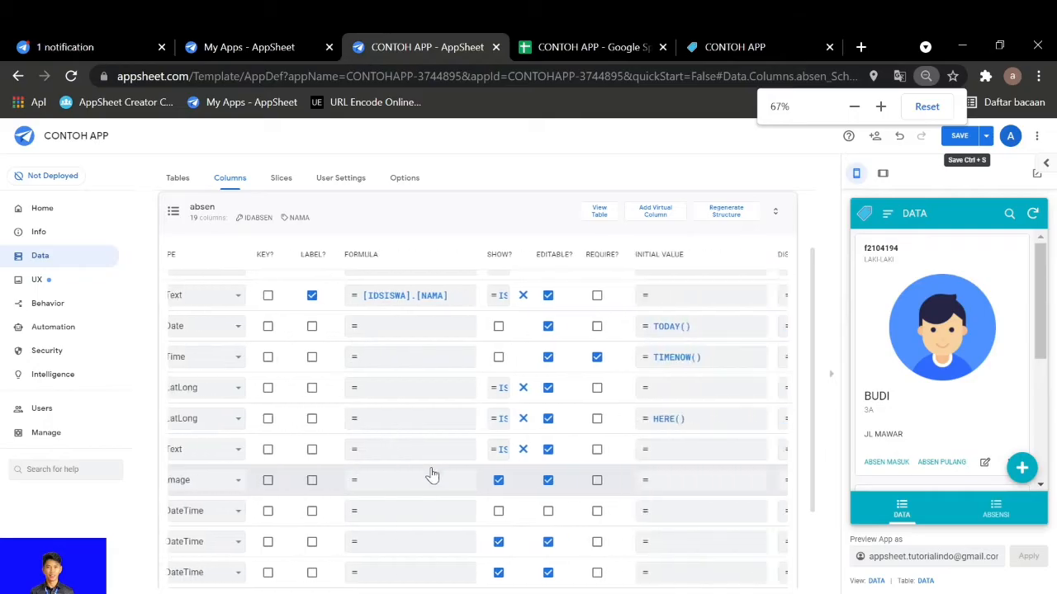
pyautogui.hscroll(3, 431, 475)
pyautogui.hscroll(-6, 491, 476)
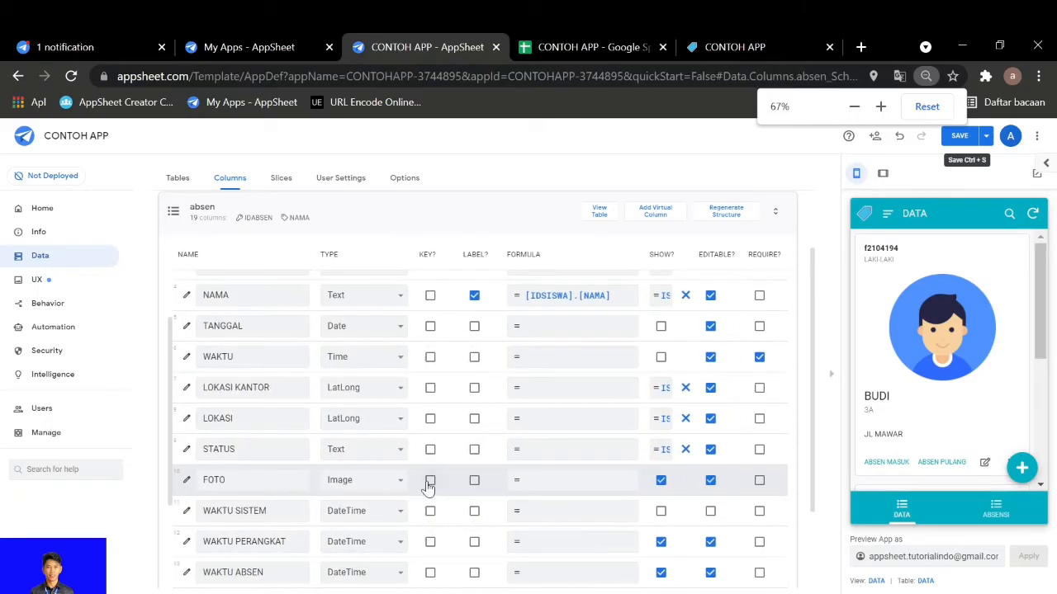
# Open the WAKTU SISTEM column's definition and examine its visibility, DateTime type and type details
pyautogui.scroll(-2, 416, 488)
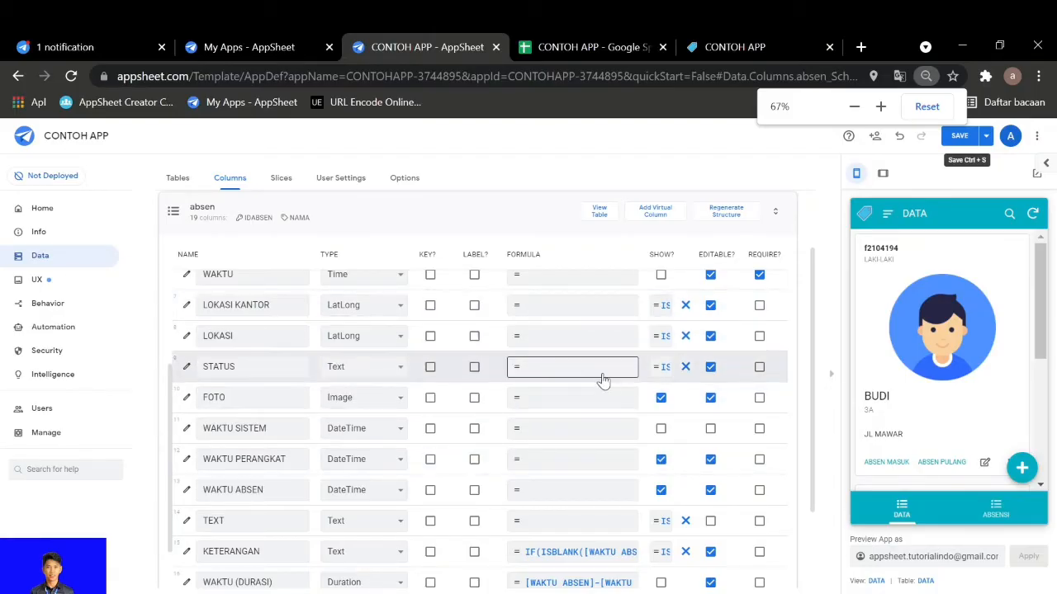
pyautogui.click(187, 429)
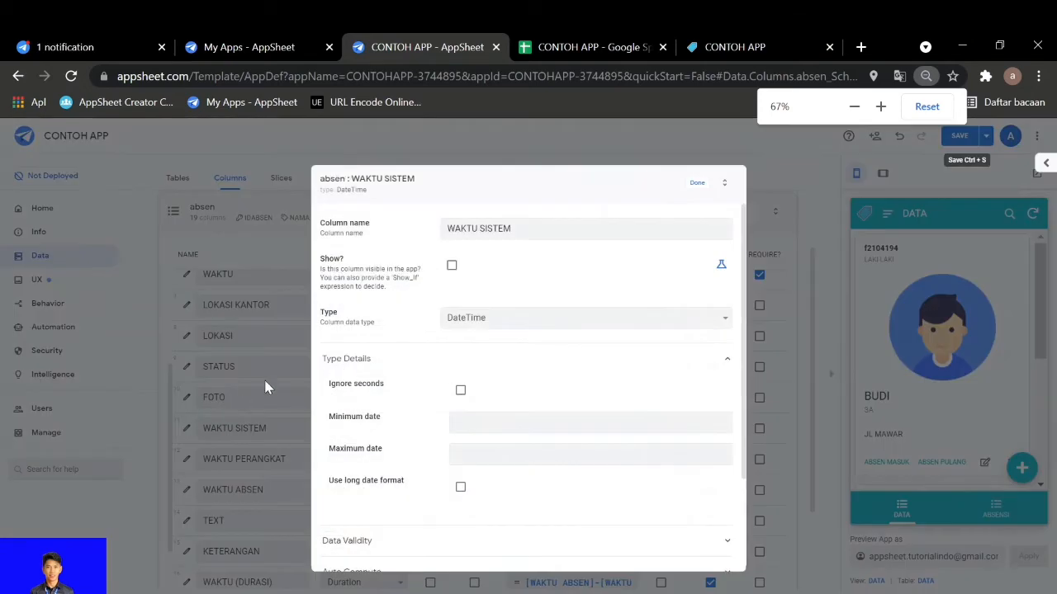
pyautogui.scroll(-2, 442, 325)
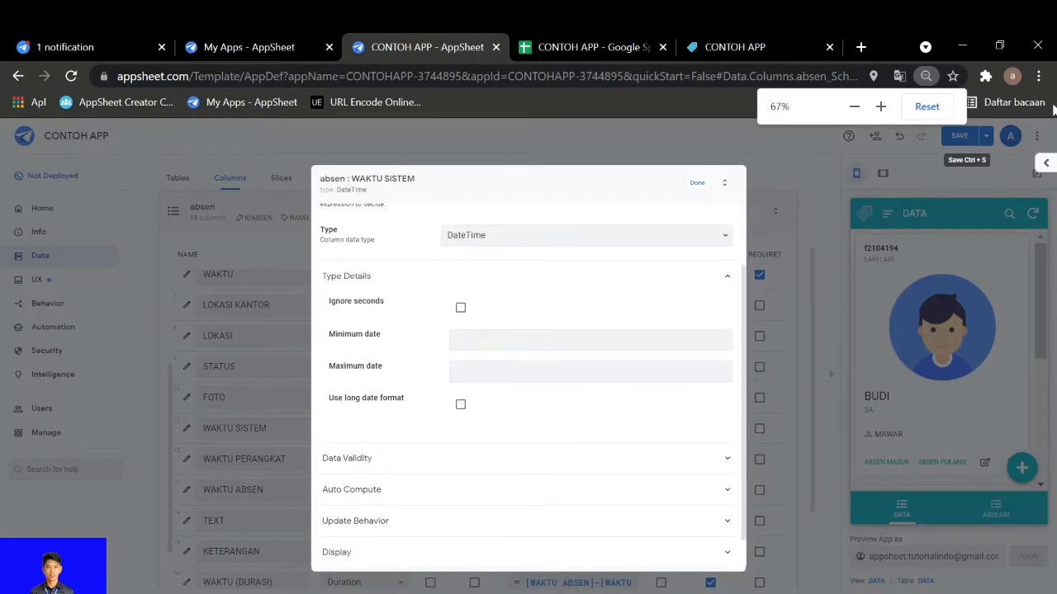
pyautogui.click(855, 106)
pyautogui.click(880, 107)
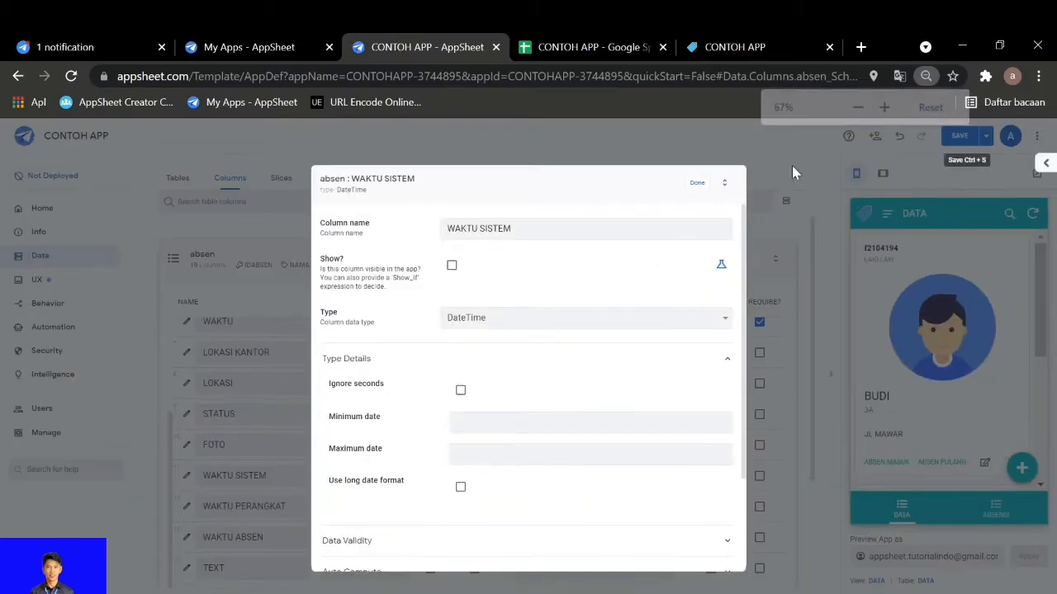
pyautogui.click(513, 422)
pyautogui.scroll(-3, 372, 363)
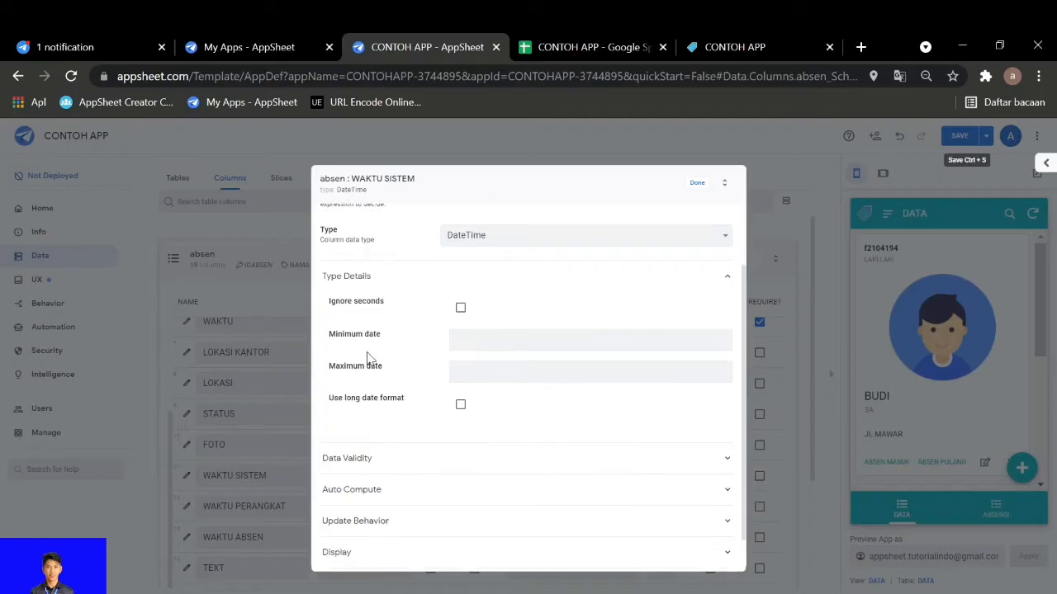
# Switch to the CONTOH APP Google Sheet and check the WAKTU SISTEM formula in cell J9 of the absen sheet
pyautogui.click(569, 50)
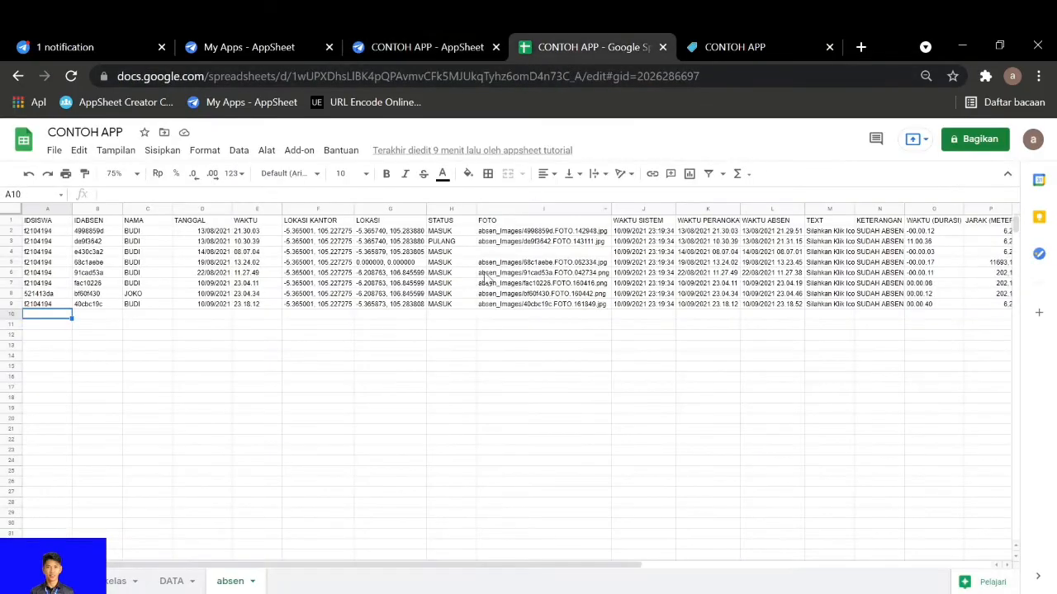
pyautogui.click(658, 305)
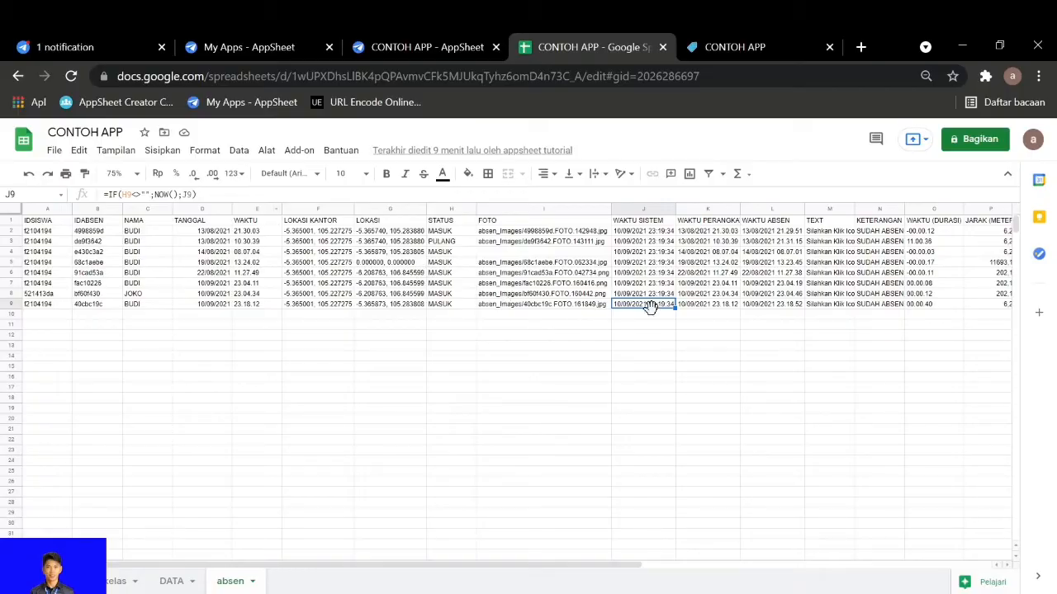
pyautogui.click(646, 318)
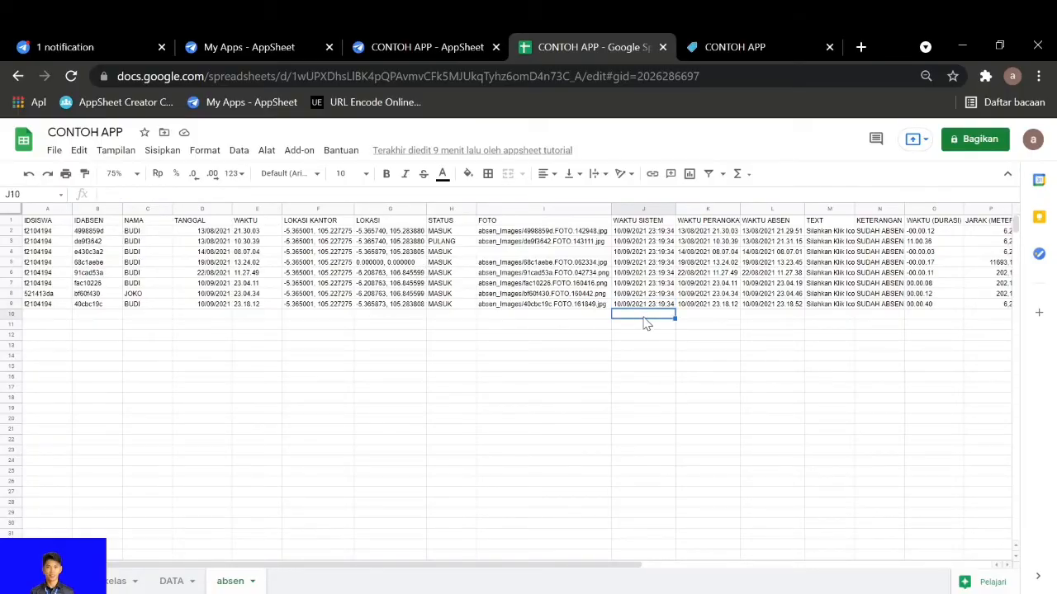
pyautogui.press('Down')
pyautogui.press('Down')
pyautogui.press('Down')
pyautogui.press('Down')
pyautogui.press('Up')
pyautogui.press('Up')
pyautogui.press('Up')
pyautogui.press('Down')
pyautogui.press('Down')
pyautogui.press('Down')
pyautogui.press('Down')
pyautogui.press('Down')
pyautogui.press('Up')
pyautogui.press('Up')
pyautogui.press('Up')
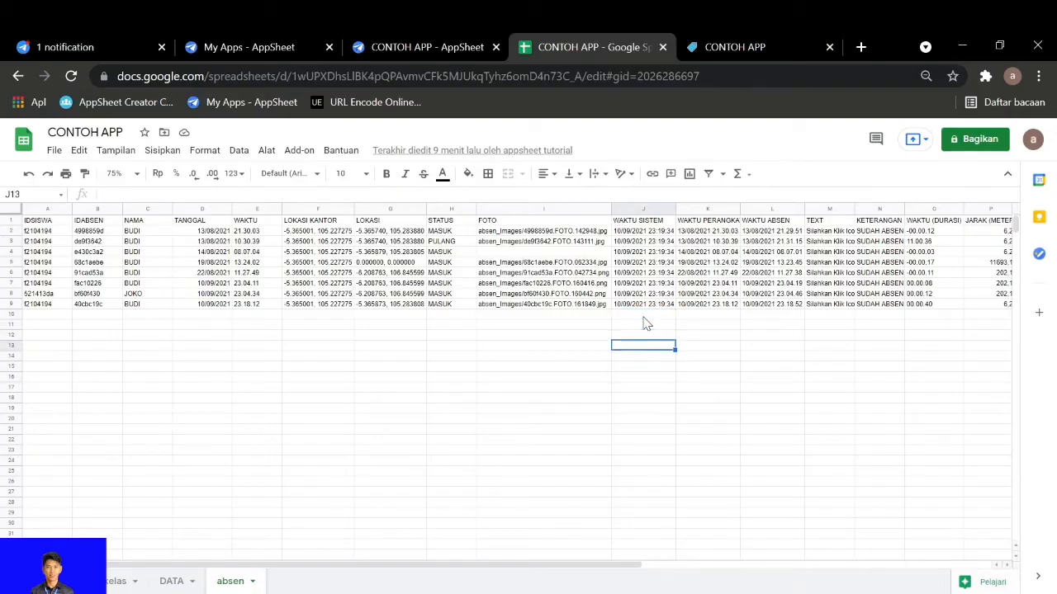
pyautogui.press('Up')
pyautogui.press('Up')
pyautogui.press('Up')
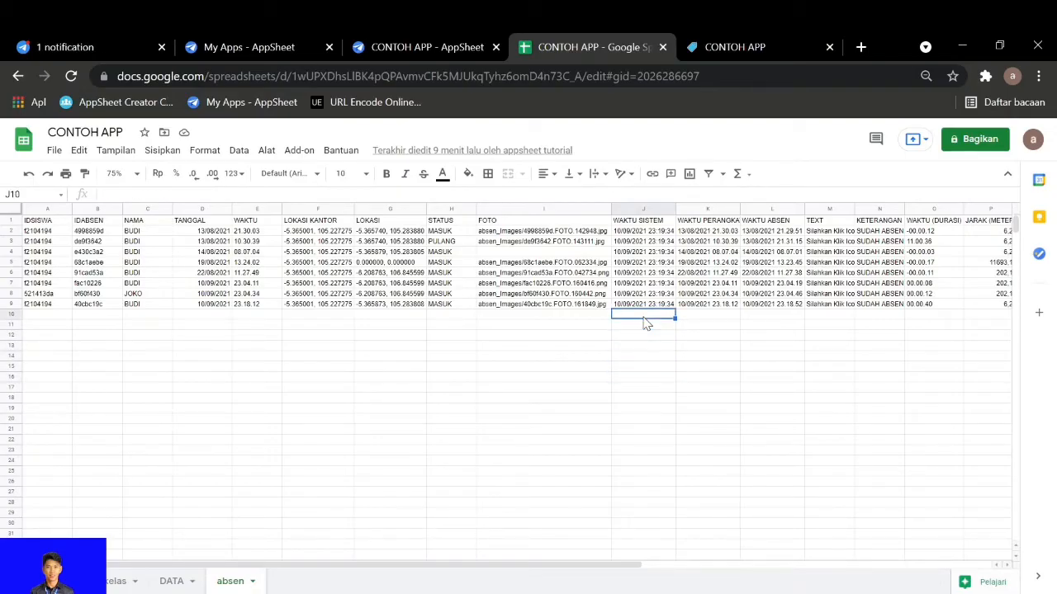
# Copy the WAKTU SISTEM formula from cell J9 into J10:J35, and clear the pasted cells again
pyautogui.press('Up')
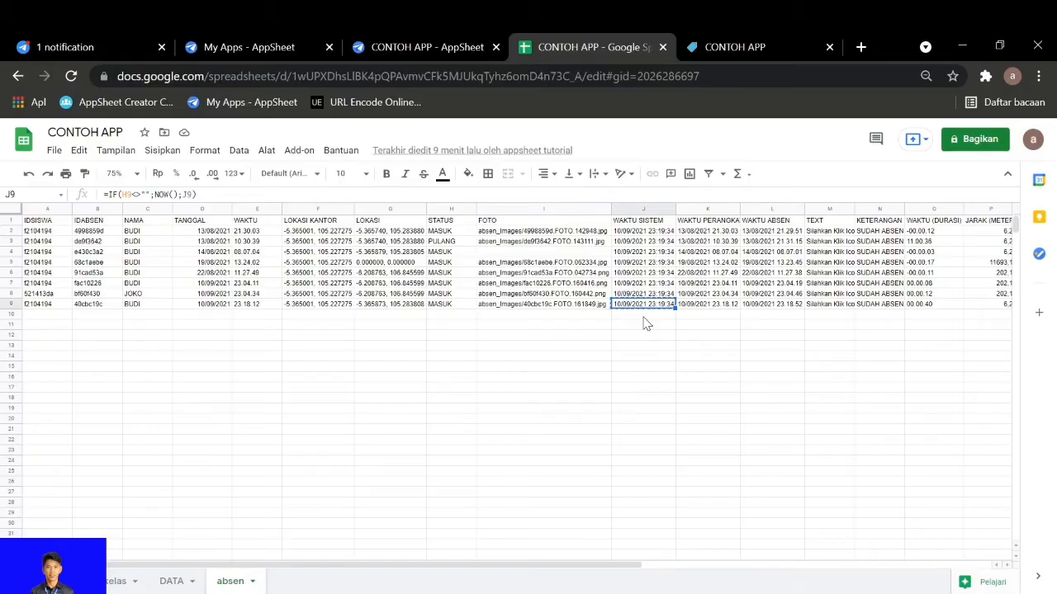
pyautogui.hotkey('ctrl', 'c')
pyautogui.press('Down')
pyautogui.hotkey('shift', 'Down')
pyautogui.hotkey('shift', 'Down')
pyautogui.hotkey('shift', 'Down')
pyautogui.hotkey('shift', 'Down')
pyautogui.hotkey('shift', 'Down')
pyautogui.hotkey('shift', 'Down')
pyautogui.hotkey('shift', 'Down')
pyautogui.hotkey('shift', 'Down')
pyautogui.hotkey('shift', 'Down')
pyautogui.hotkey('shift', 'Down')
pyautogui.hotkey('shift', 'Down')
pyautogui.hotkey('shift', 'Down')
pyautogui.hotkey('shift', 'Down')
pyautogui.hotkey('shift', 'Down')
pyautogui.hotkey('shift', 'Down')
pyautogui.hotkey('shift', 'Down')
pyautogui.hotkey('shift', 'Down')
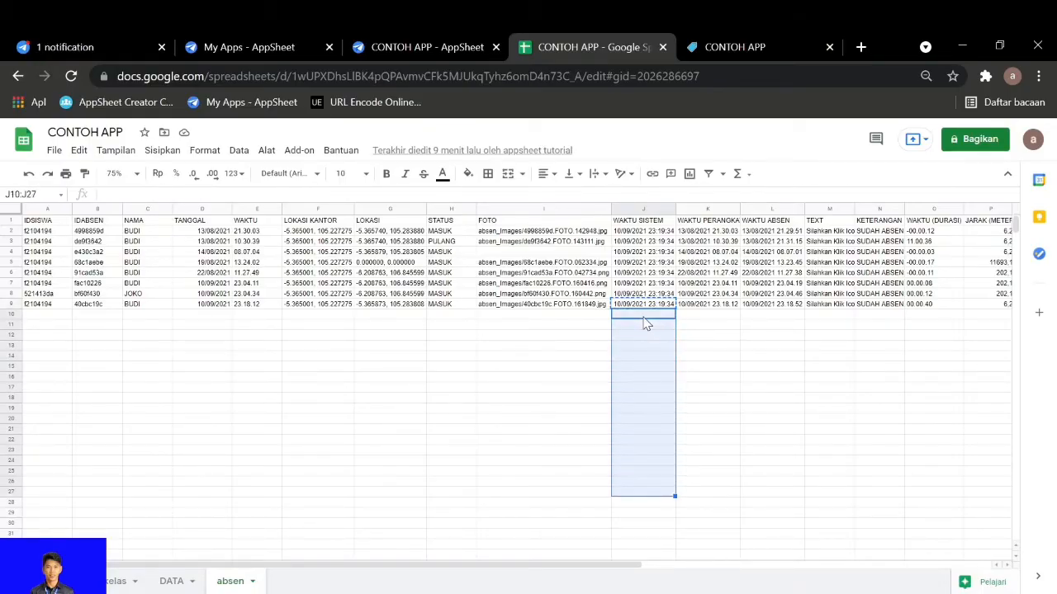
pyautogui.hotkey('shift', 'Down')
pyautogui.hotkey('shift', 'Down')
pyautogui.hotkey('shift', 'Down')
pyautogui.hotkey('shift', 'Down')
pyautogui.hotkey('shift', 'Down')
pyautogui.hotkey('shift', 'Down')
pyautogui.hotkey('shift', 'Down')
pyautogui.hotkey('shift', 'Down')
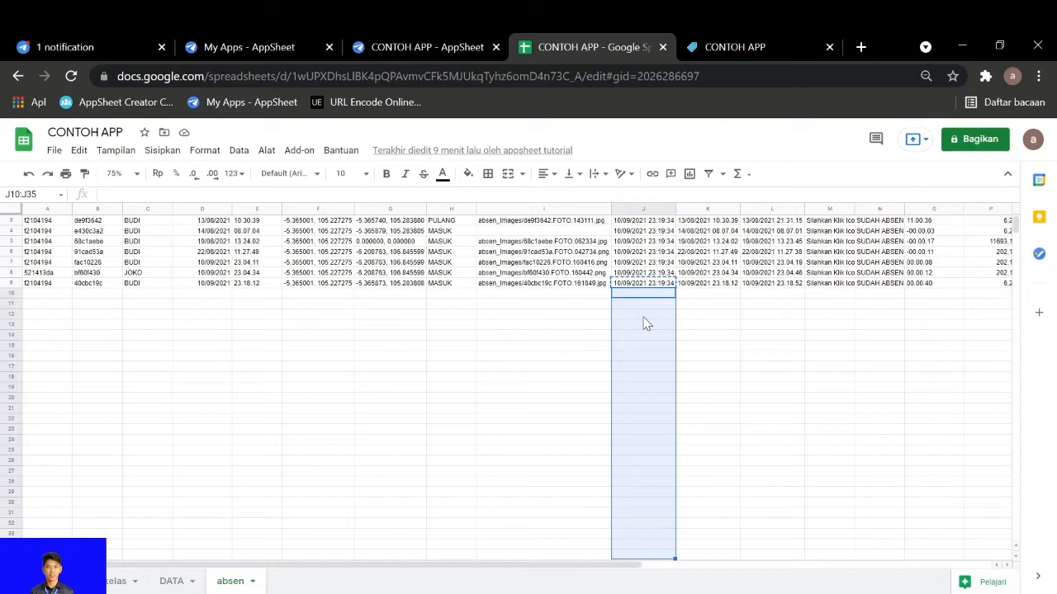
pyautogui.hotkey('ctrl', 'v')
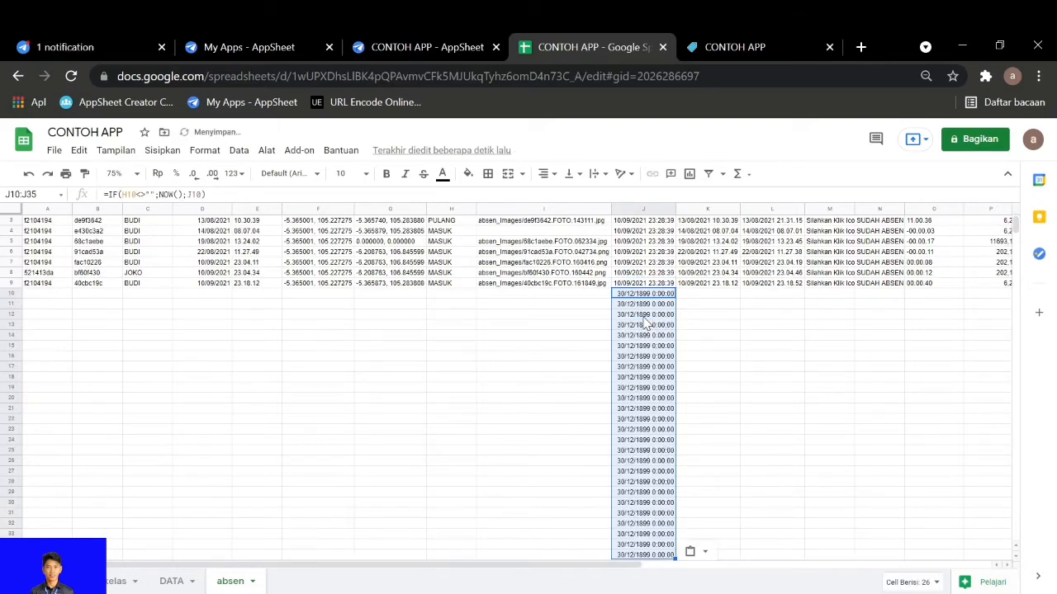
pyautogui.press('Delete')
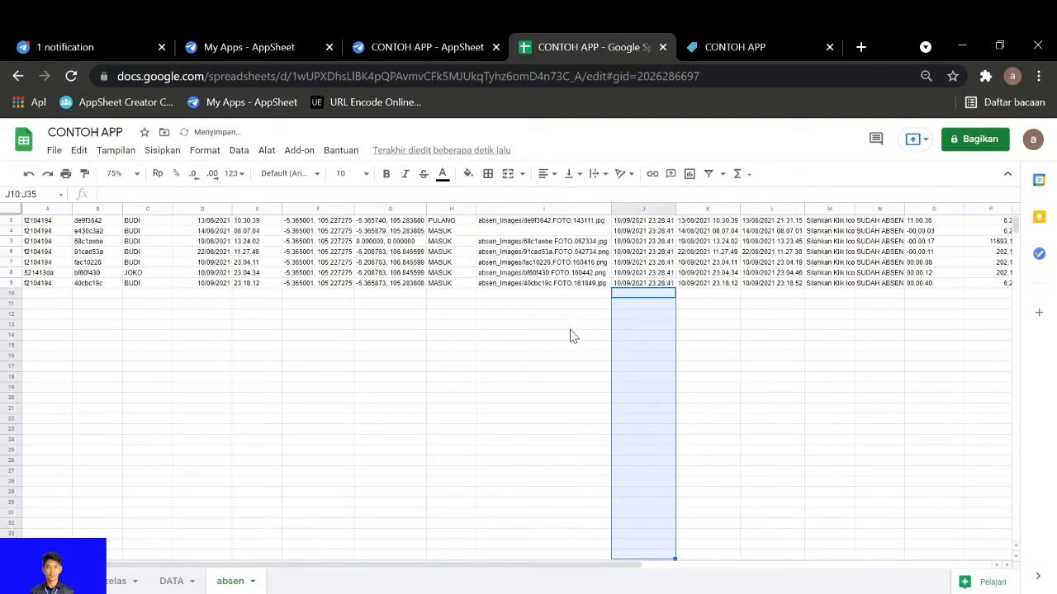
pyautogui.click(545, 405)
# Switch to the AppSheet editor and review the spreadsheet formula in the WAKTU SISTEM column's auto compute settings
pyautogui.click(426, 47)
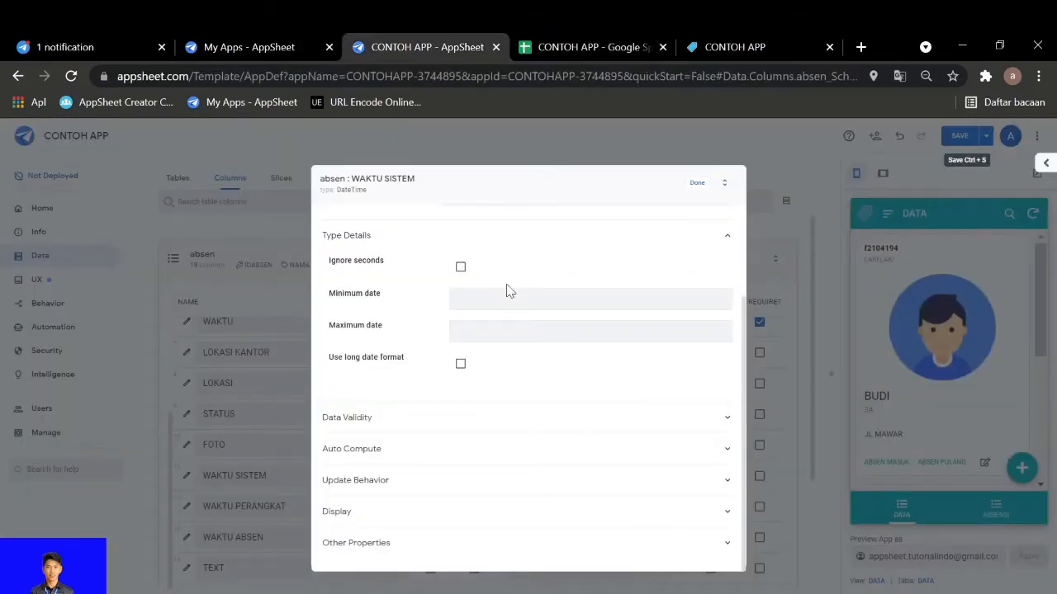
pyautogui.click(463, 453)
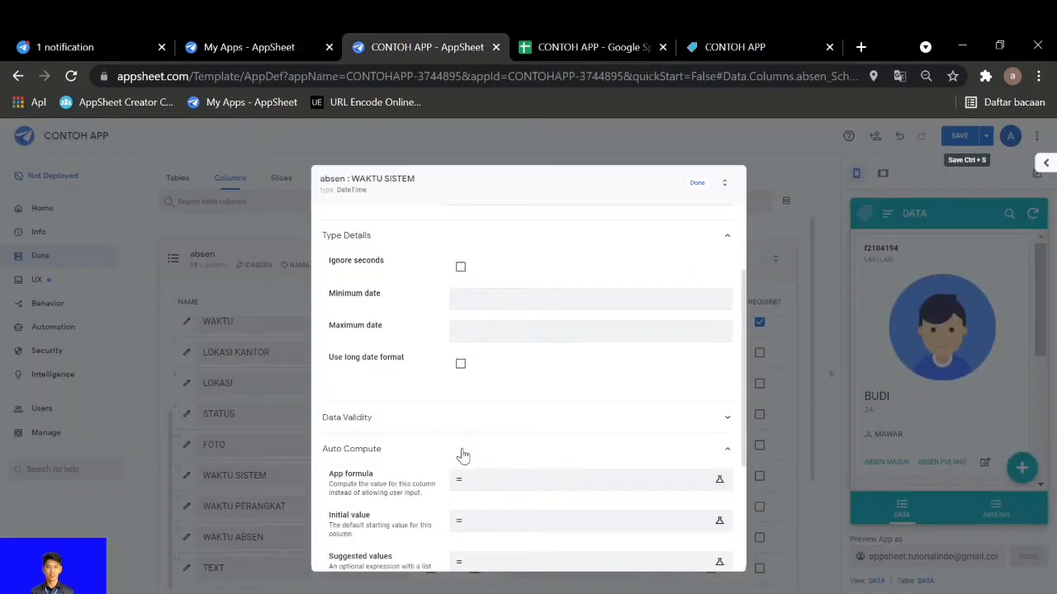
pyautogui.scroll(-2, 463, 453)
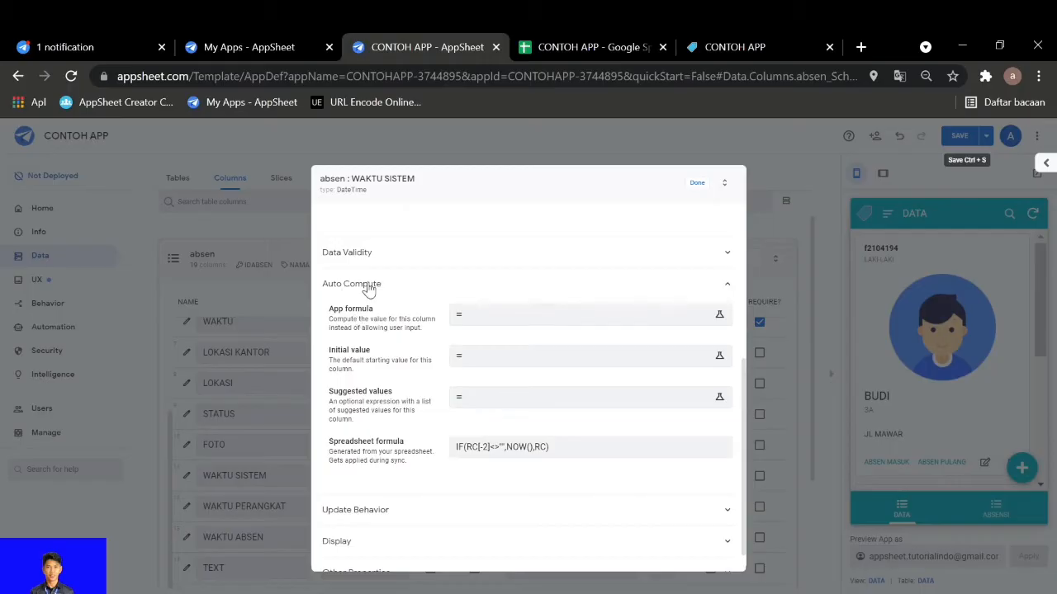
pyautogui.click(548, 456)
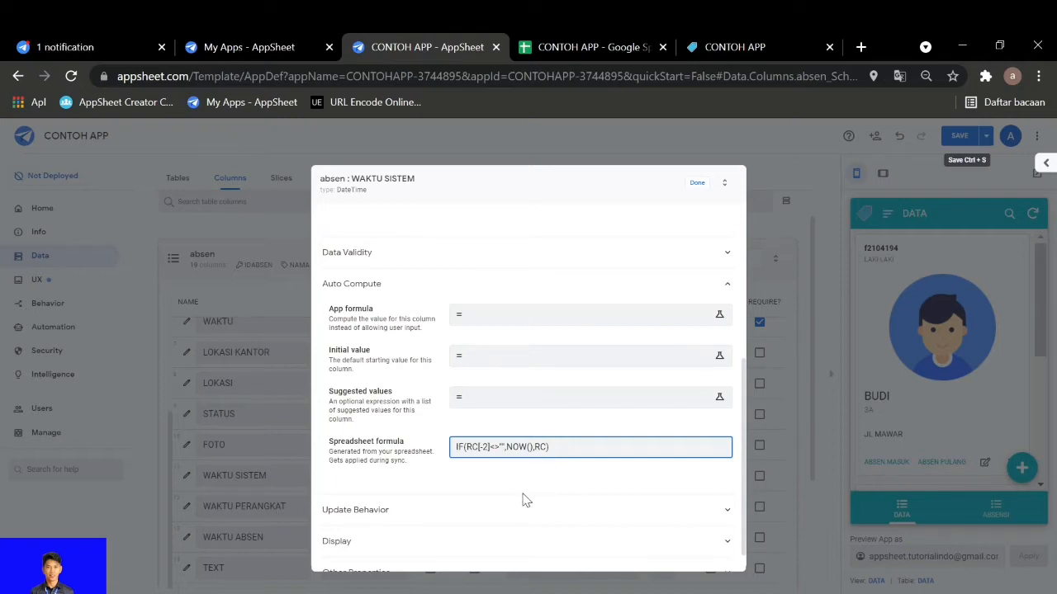
# Switch to the Google Sheet and check the formula in J9 against the STATUS cell H9 it refers to
pyautogui.click(578, 47)
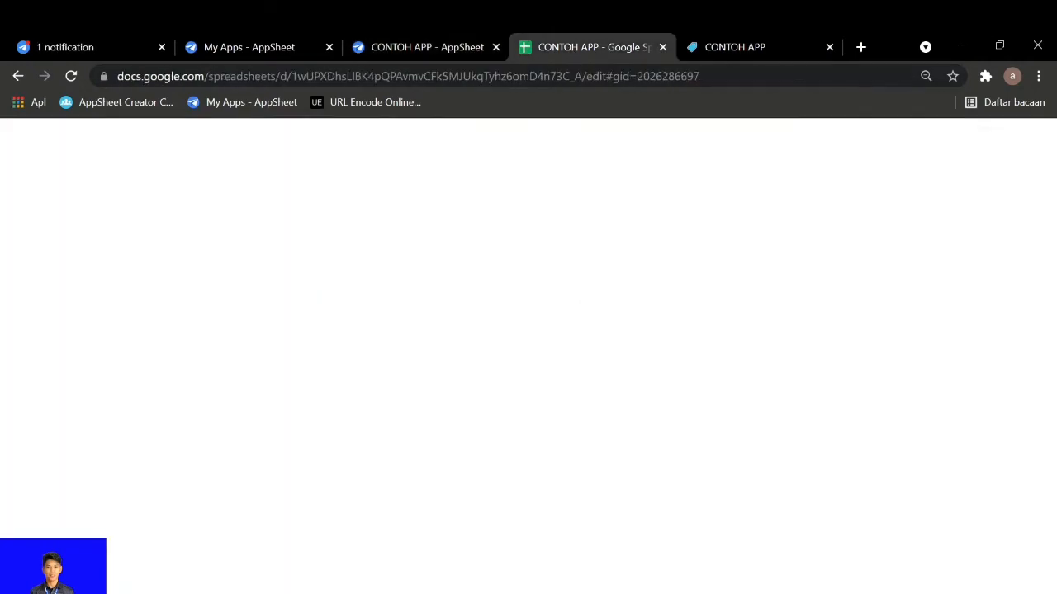
pyautogui.click(640, 283)
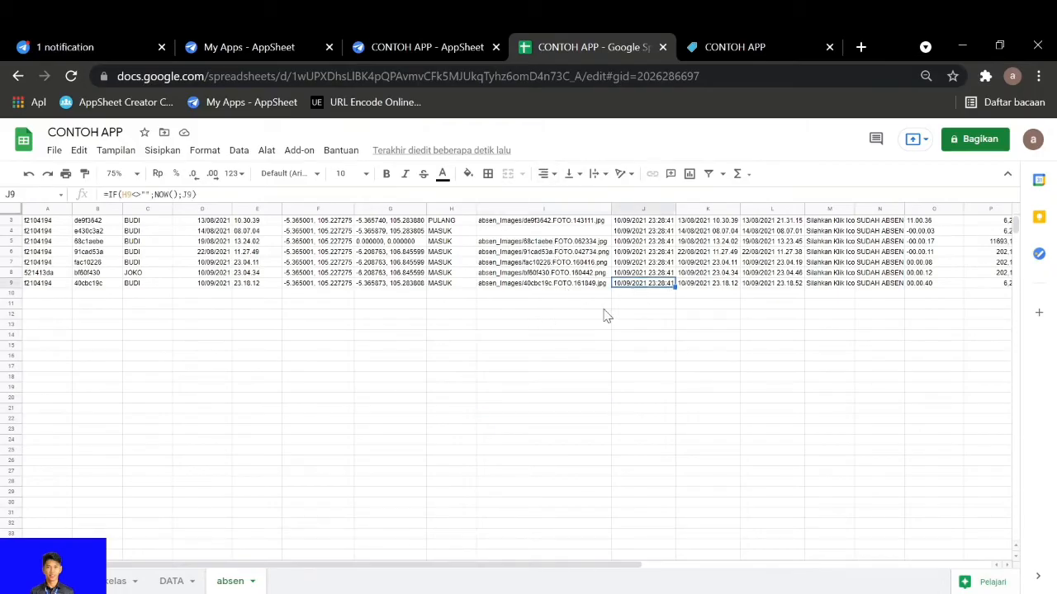
pyautogui.scroll(1, 604, 314)
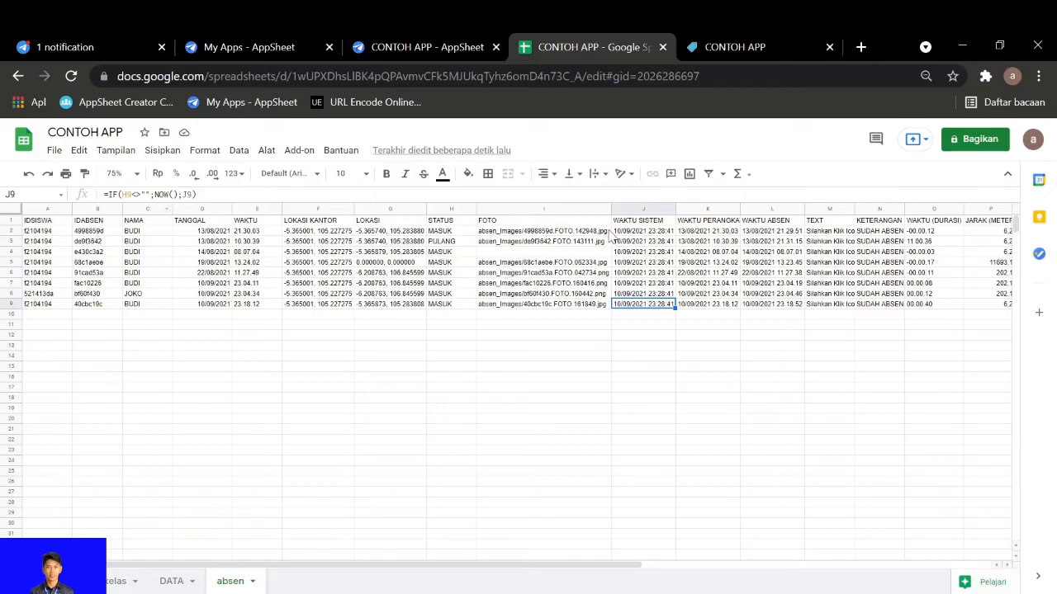
pyautogui.click(452, 305)
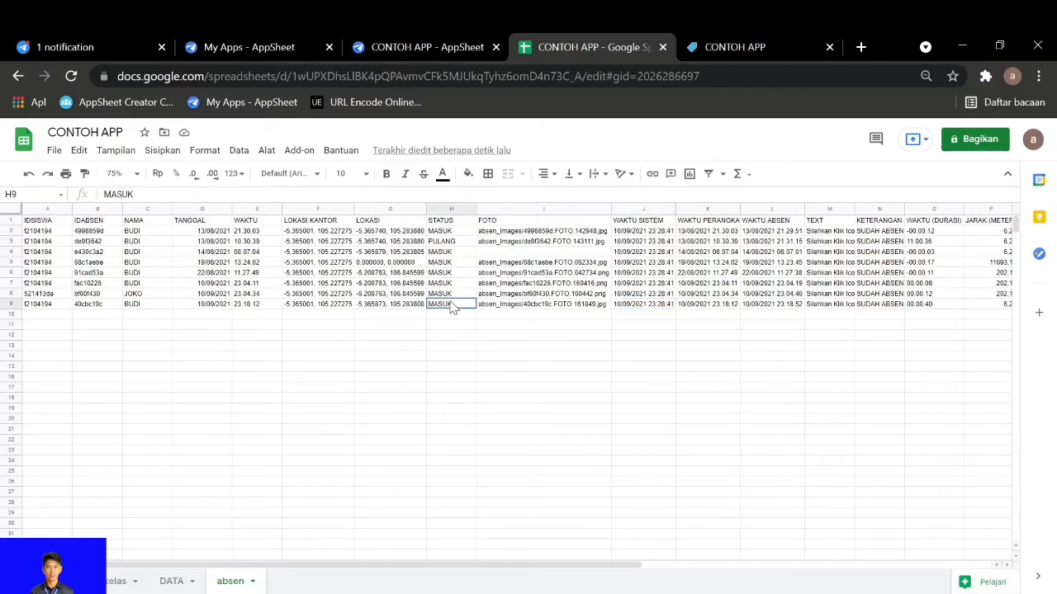
pyautogui.click(660, 305)
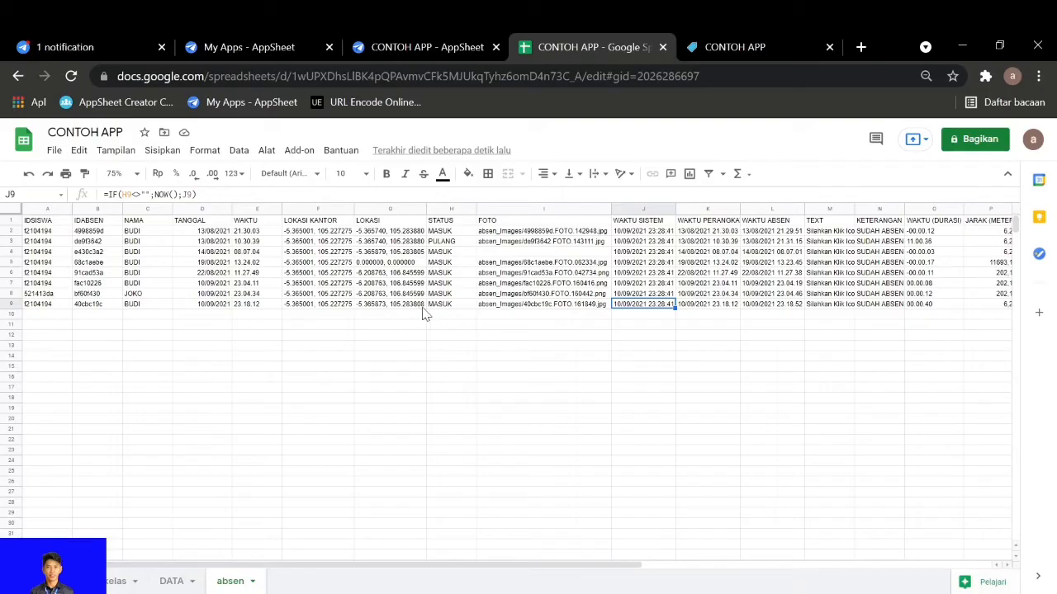
# Enter the test text FG in cell J11 to trigger a recalculation of WAKTU SISTEM, and clear it
pyautogui.click(665, 325)
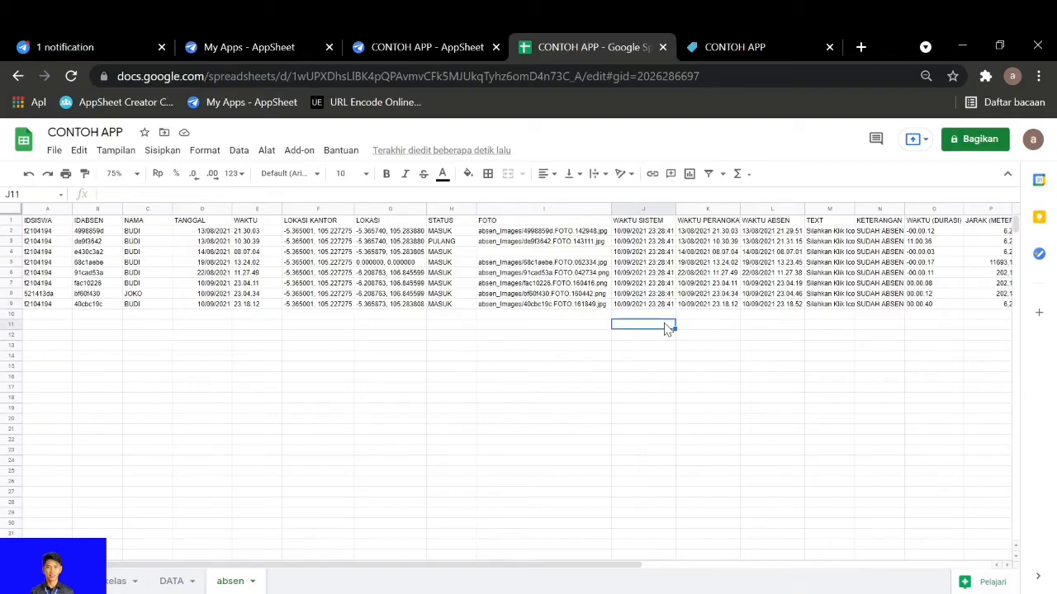
pyautogui.write('FG')
pyautogui.click(653, 355)
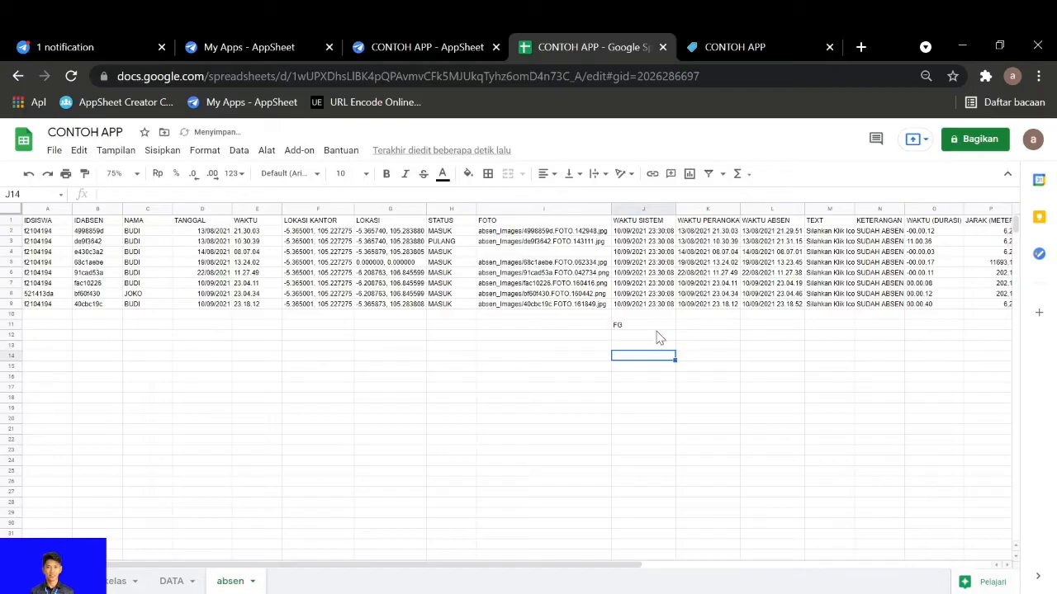
pyautogui.click(651, 327)
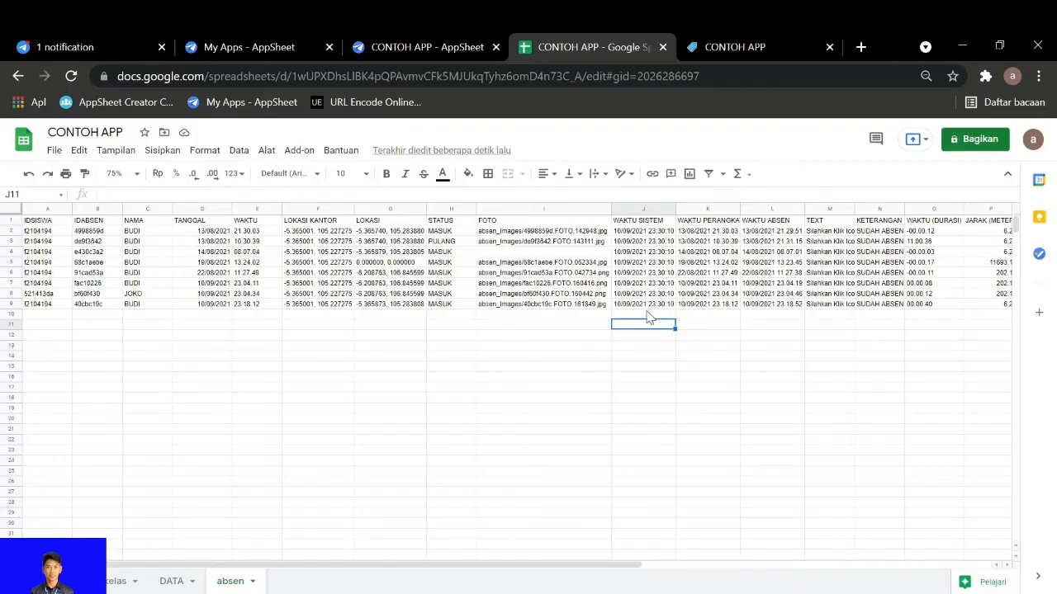
# Check the WAKTU ABSEN value in L9, and enter the test text G in J13 and delete it
pyautogui.click(768, 303)
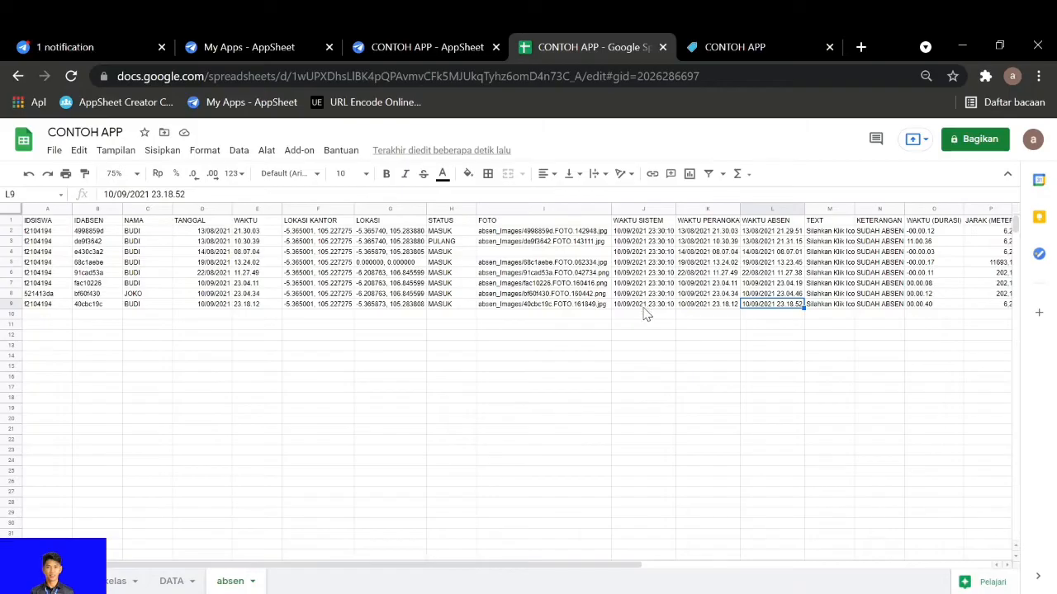
pyautogui.click(640, 345)
pyautogui.write('G')
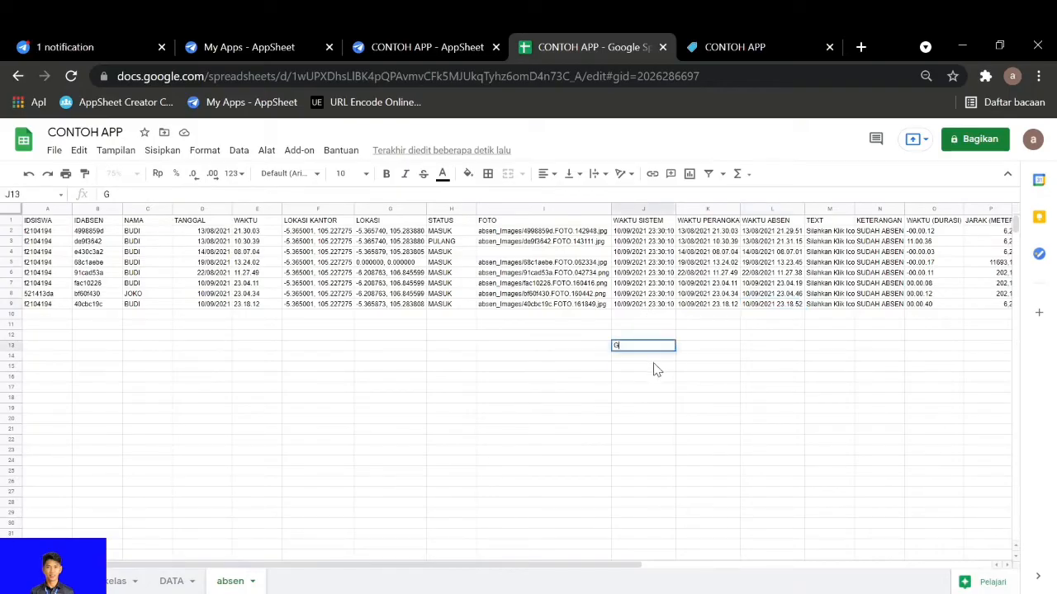
pyautogui.click(656, 366)
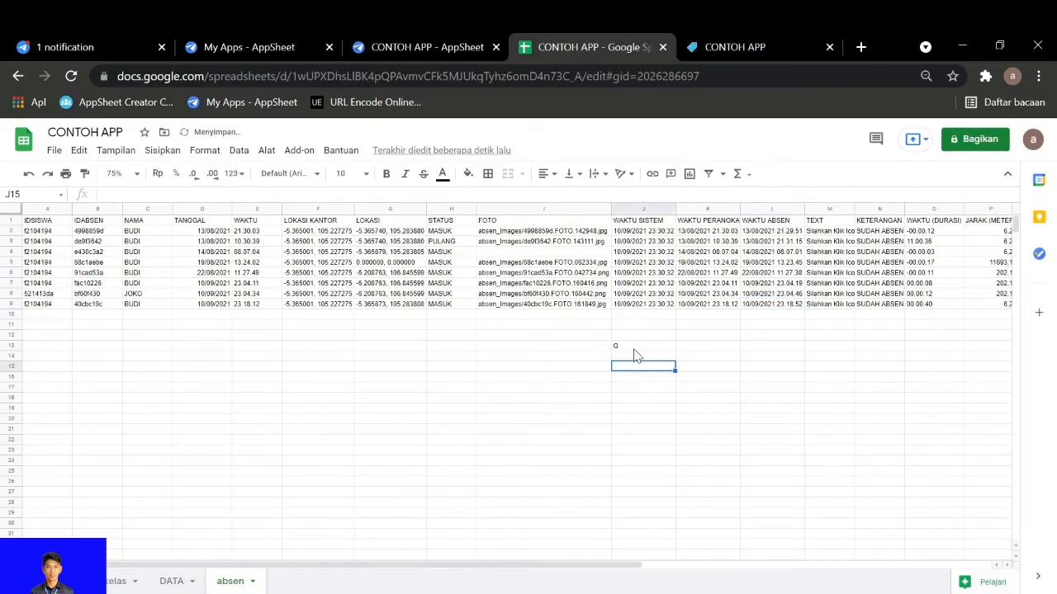
pyautogui.click(635, 347)
pyautogui.press('Delete')
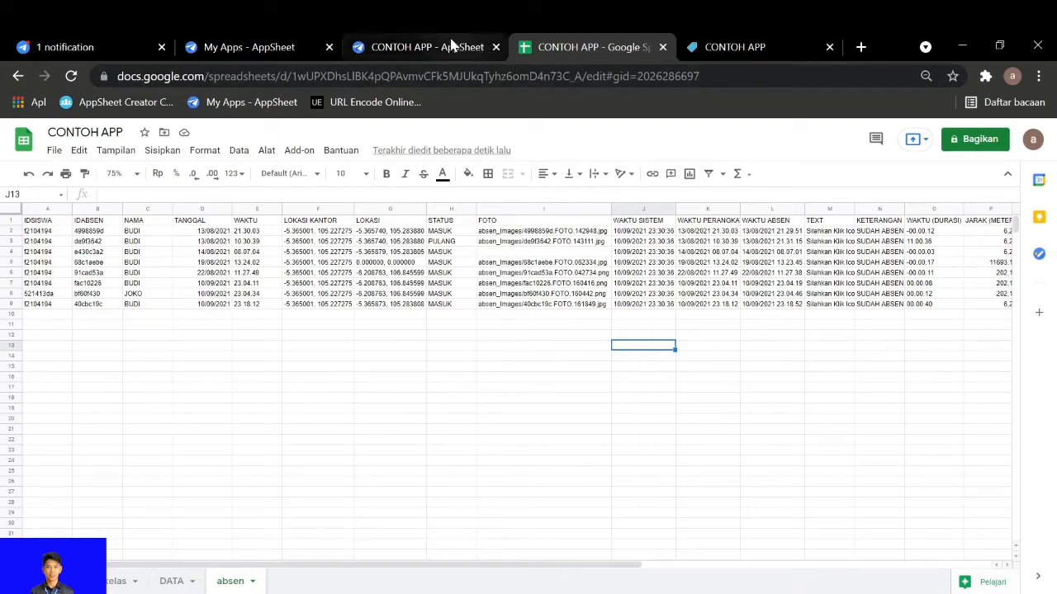
# Glance at the column definition in AppSheet and compare WAKTU PERANGKAT, WAKTU ABSEN and WAKTU SISTEM in row 9 of the Google Sheet
pyautogui.click(453, 47)
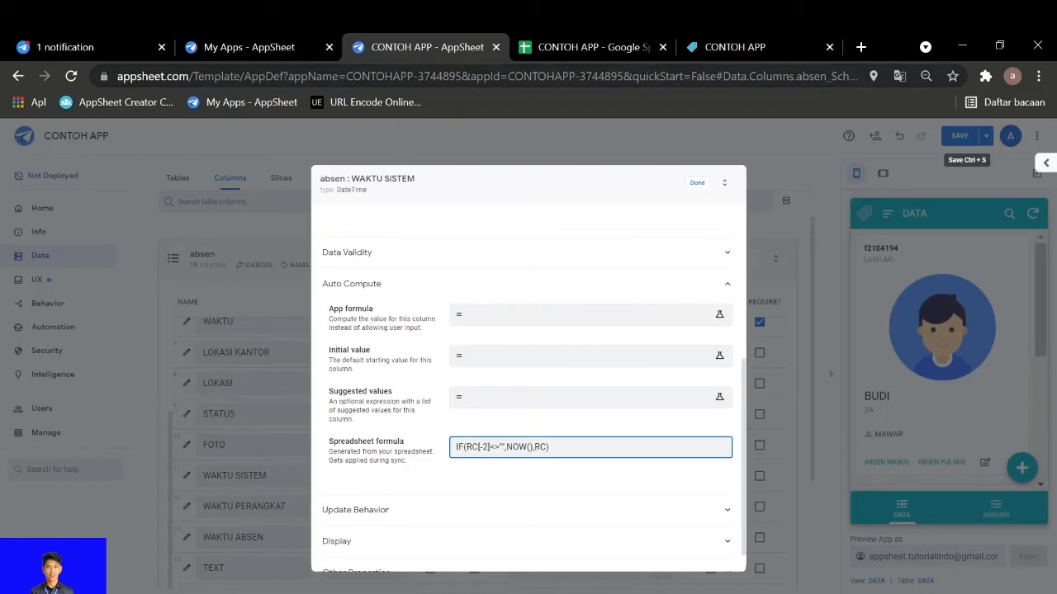
pyautogui.click(599, 45)
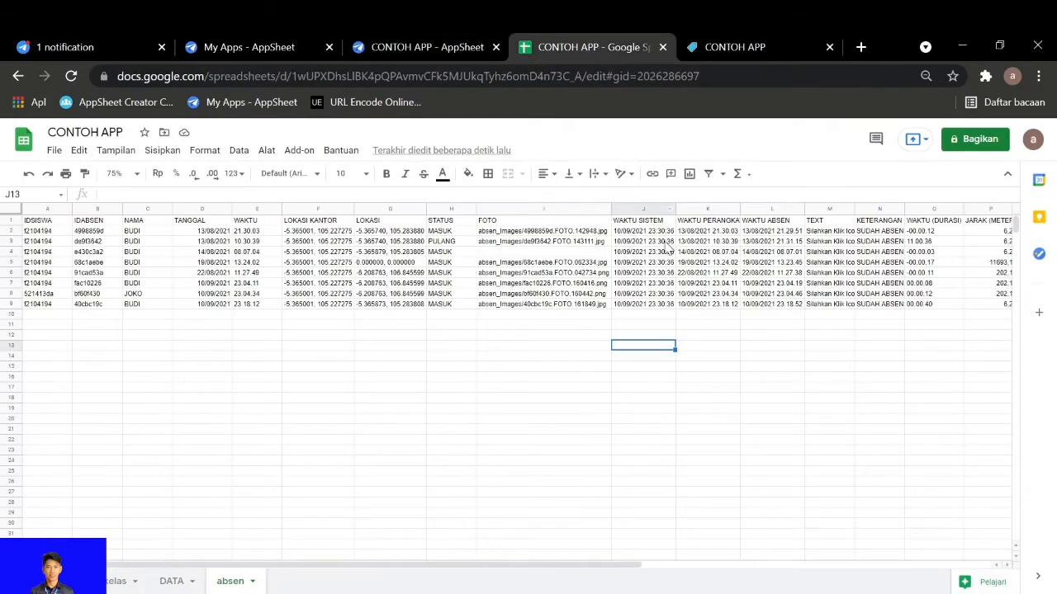
pyautogui.click(707, 305)
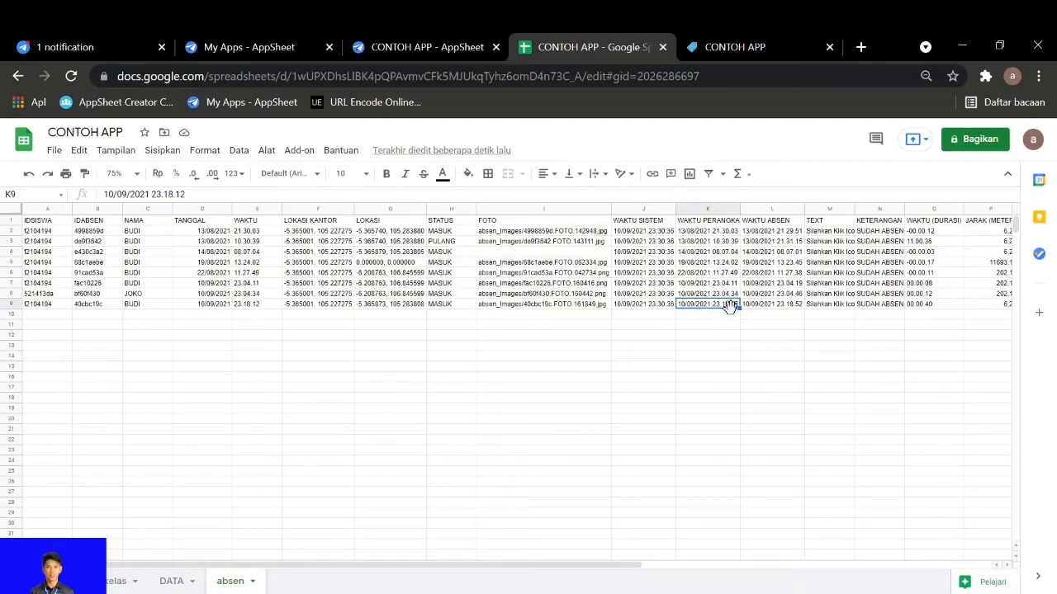
pyautogui.click(761, 305)
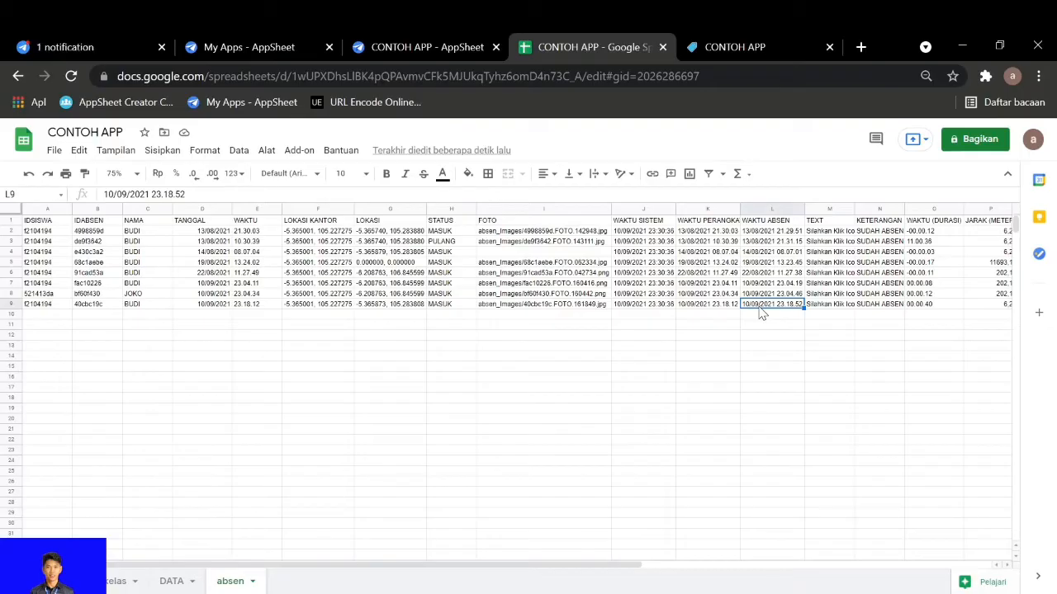
pyautogui.click(646, 305)
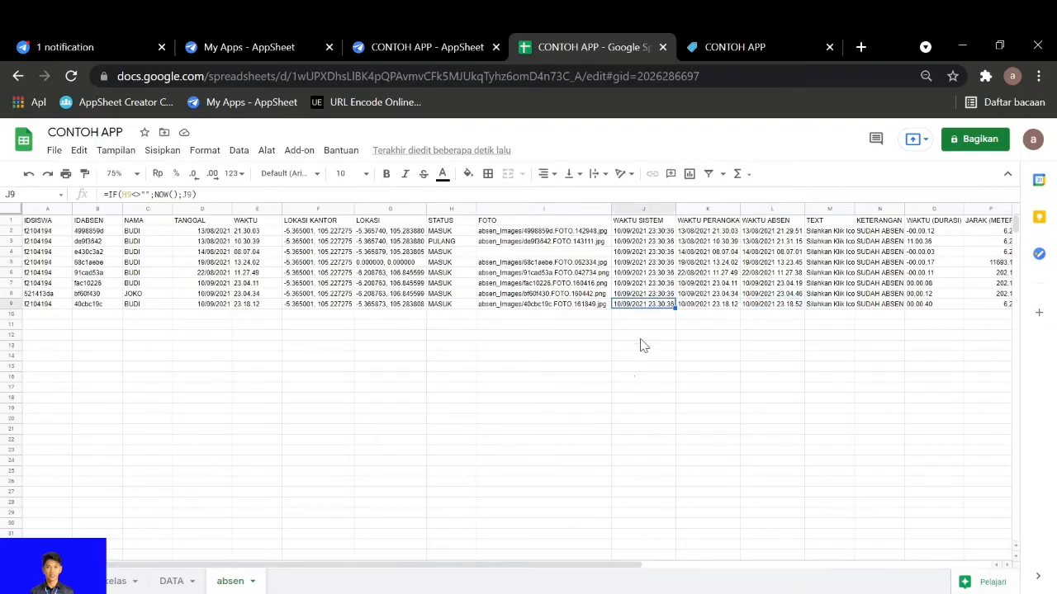
# Review the WAKTU SISTEM spreadsheet formula in AppSheet and locate its referenced STATUS cell H9 in the Google Sheet
pyautogui.click(388, 45)
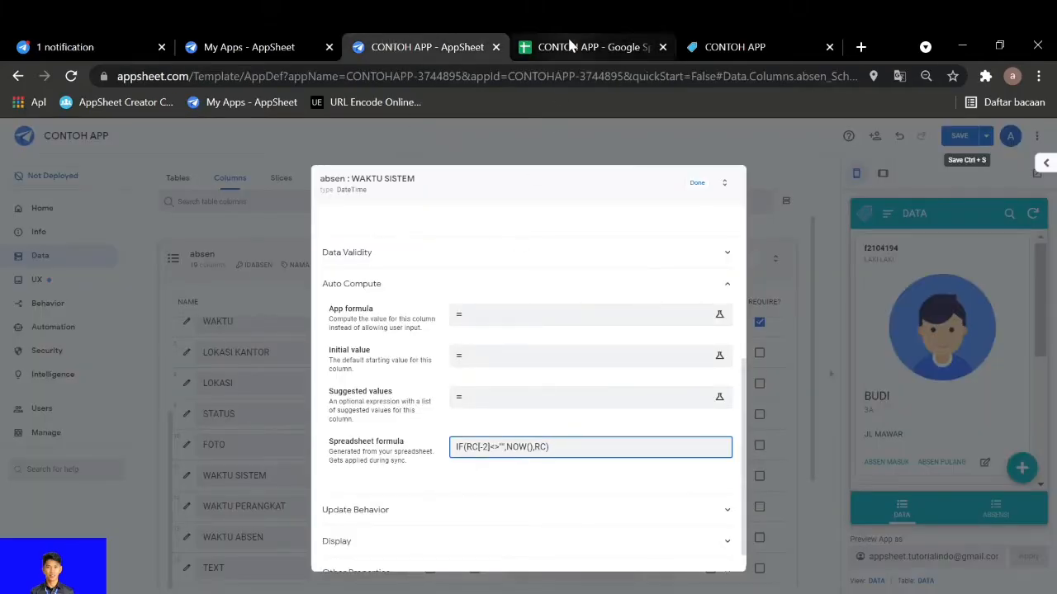
pyautogui.click(569, 45)
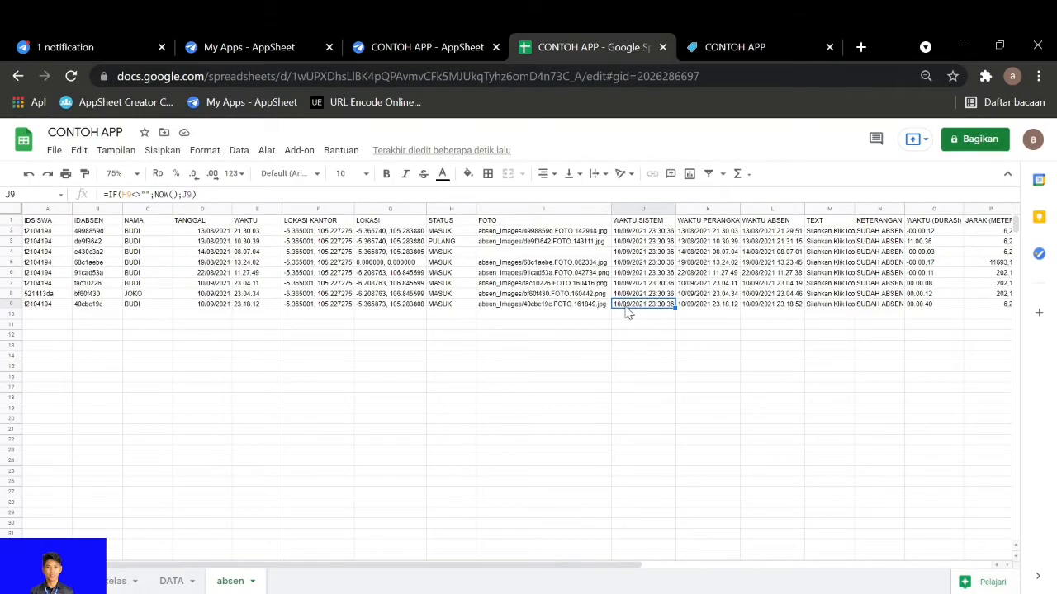
pyautogui.click(591, 307)
pyautogui.click(454, 314)
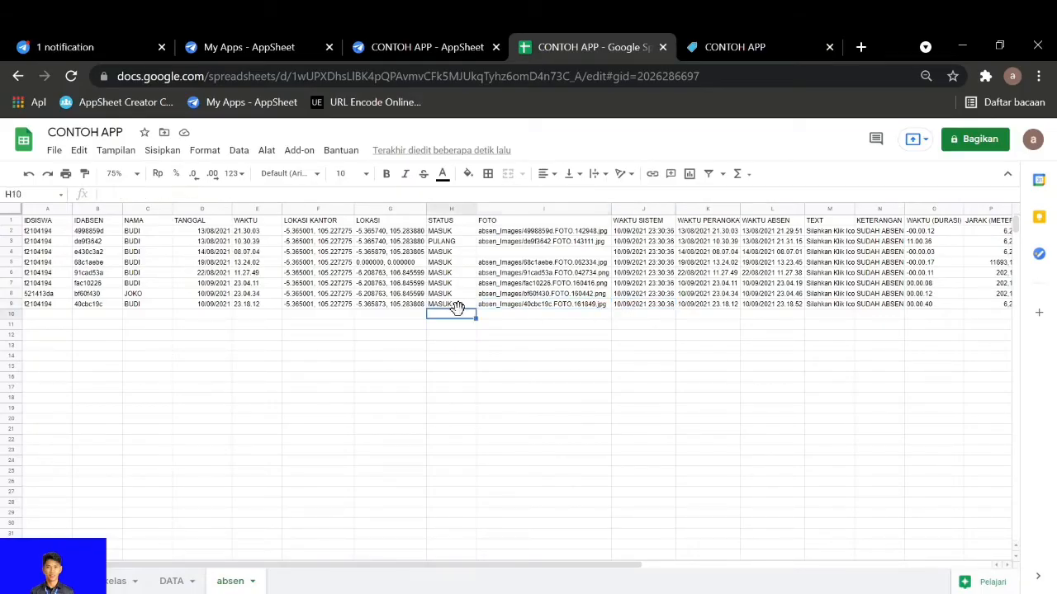
pyautogui.click(459, 305)
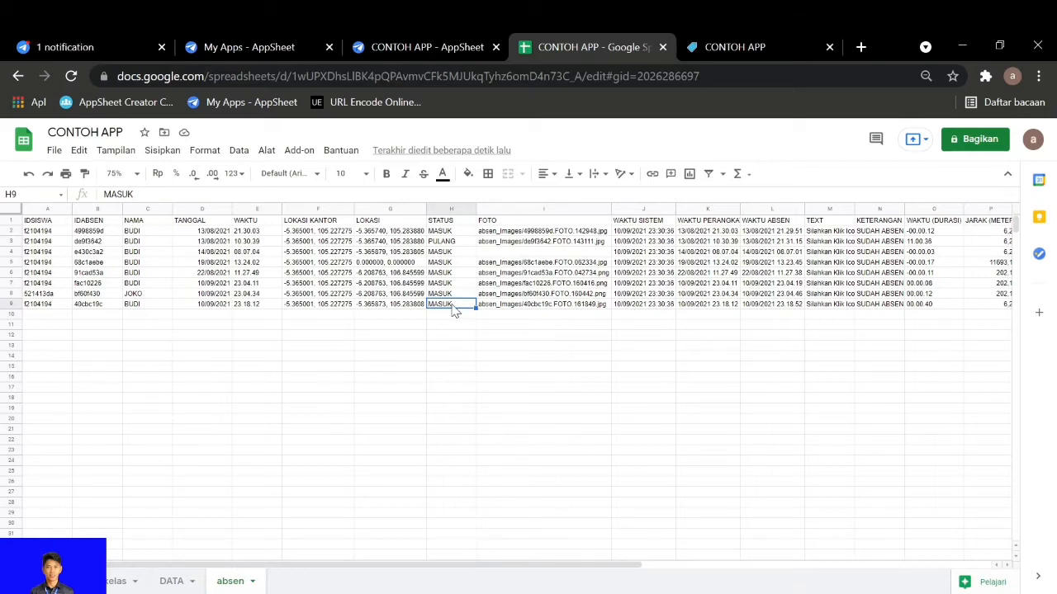
# Compare the relative spreadsheet formula in AppSheet with the cell formula in J9 of the Google Sheet
pyautogui.click(393, 44)
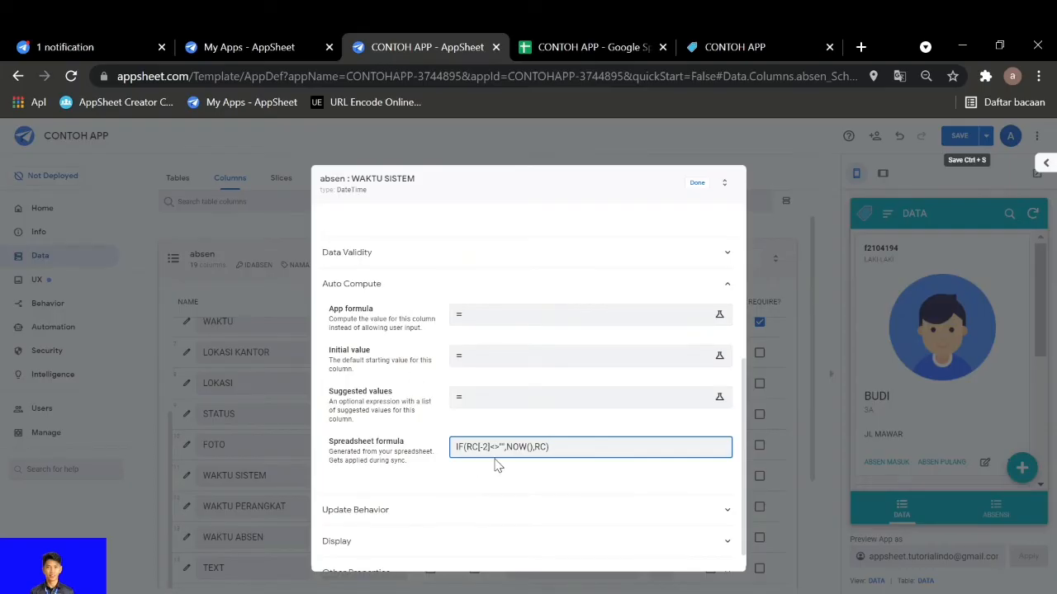
pyautogui.click(590, 47)
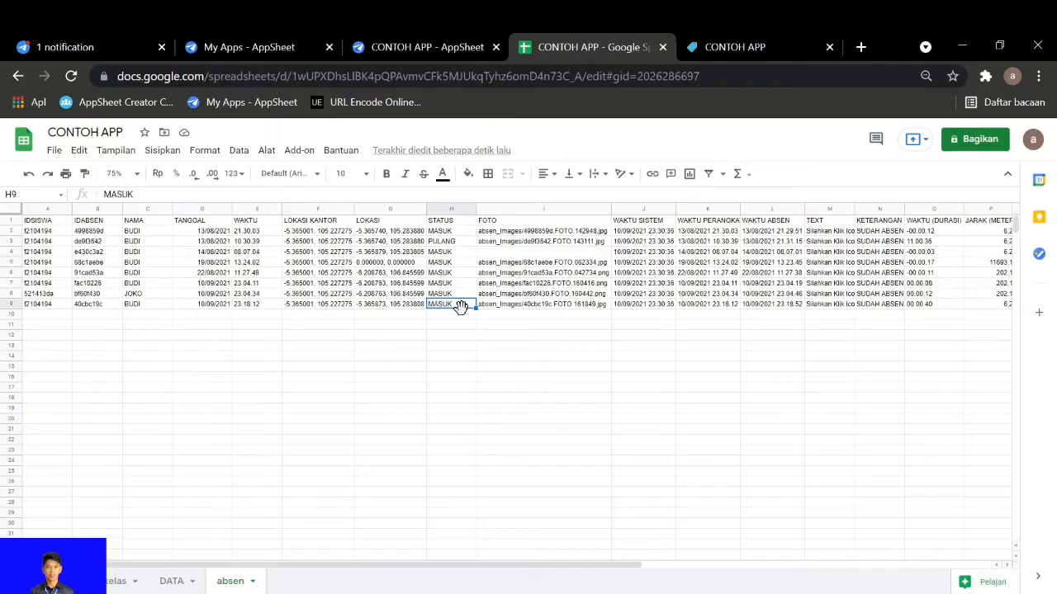
pyautogui.click(624, 305)
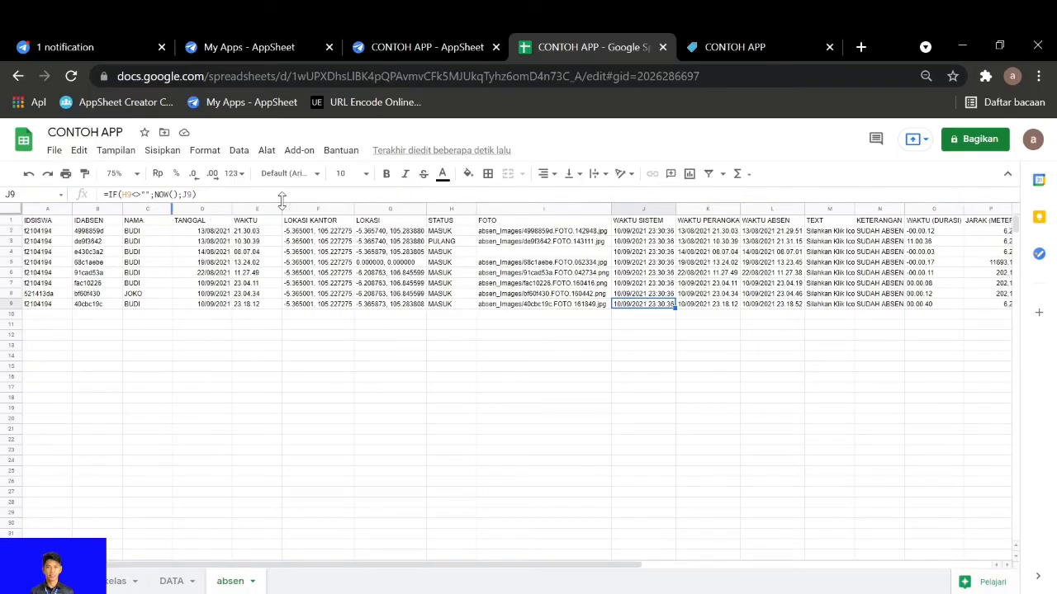
# Recheck the WAKTU SISTEM spreadsheet formula in AppSheet and compare STATUS, WAKTU ABSEN and WAKTU SISTEM in row 9 of the Google Sheet
pyautogui.click(425, 47)
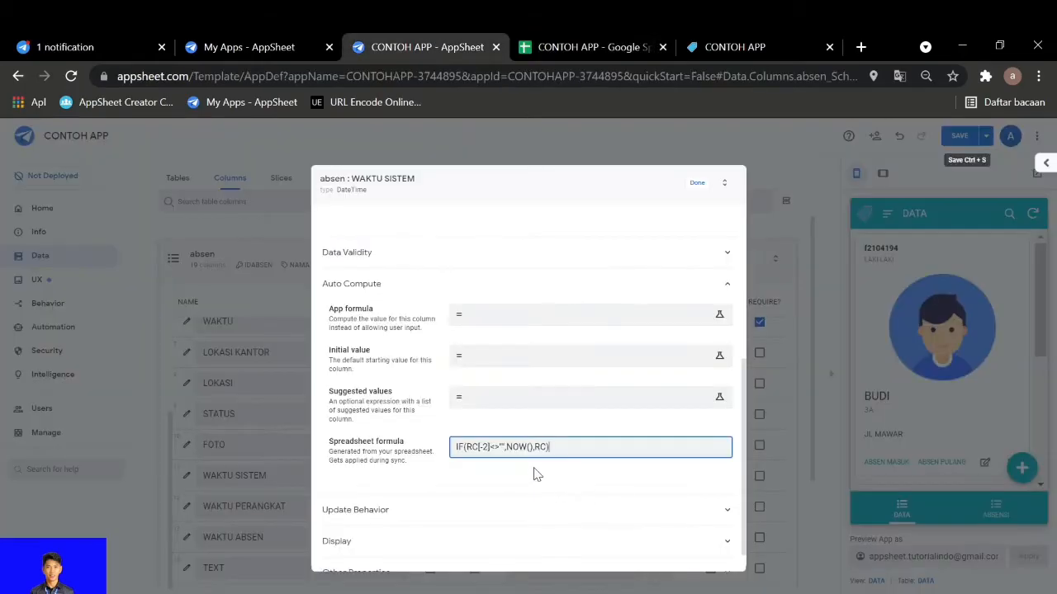
pyautogui.click(566, 38)
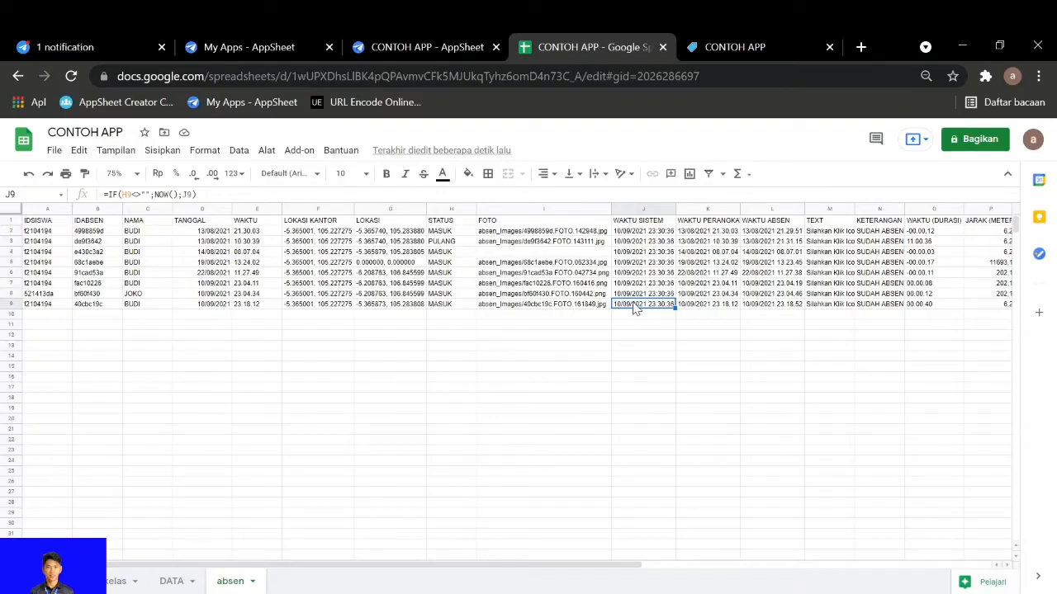
pyautogui.press('Left')
pyautogui.press('Left')
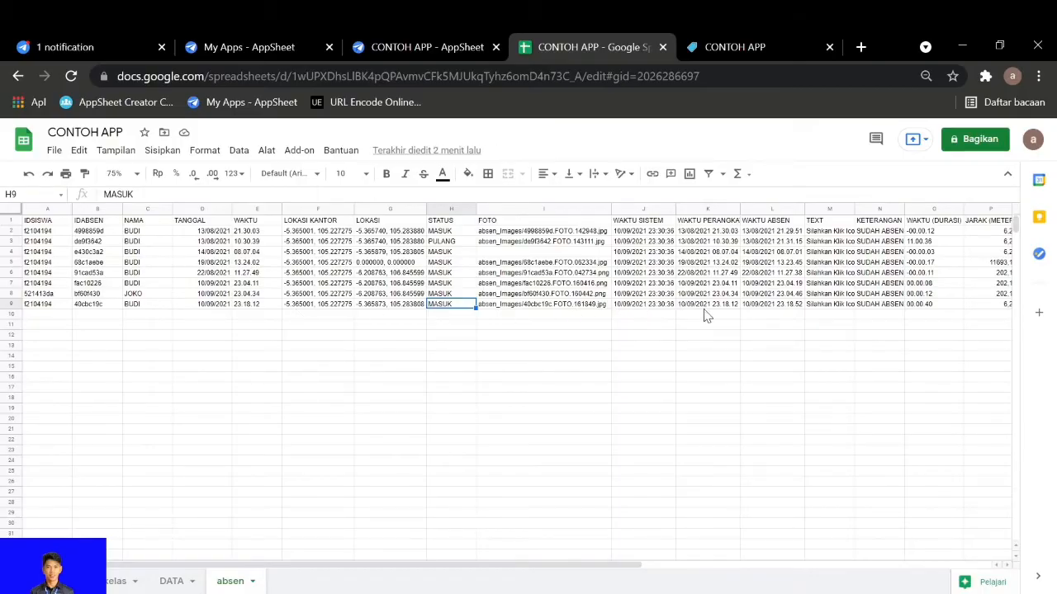
pyautogui.click(775, 305)
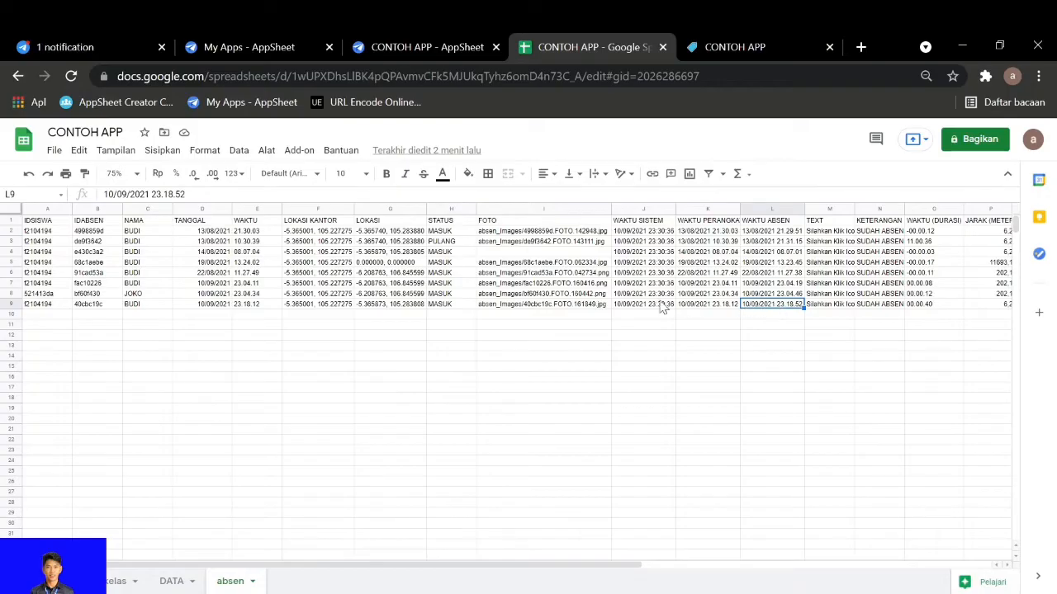
pyautogui.click(660, 305)
pyautogui.click(765, 305)
# Close the WAKTU SISTEM column definition in AppSheet and inspect the formula in J9 of the Google Sheet
pyautogui.click(367, 46)
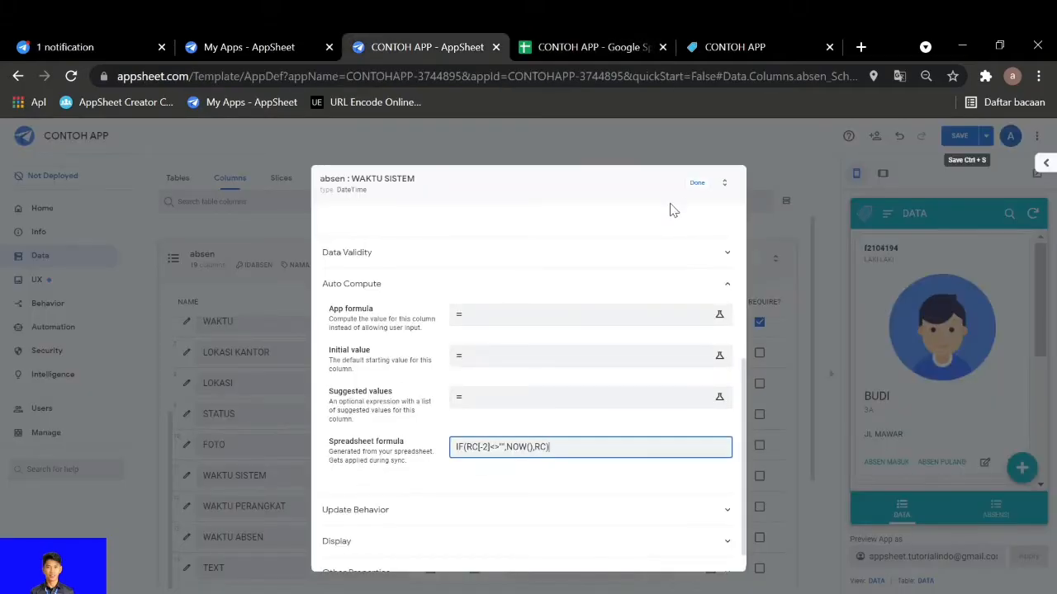
pyautogui.click(696, 183)
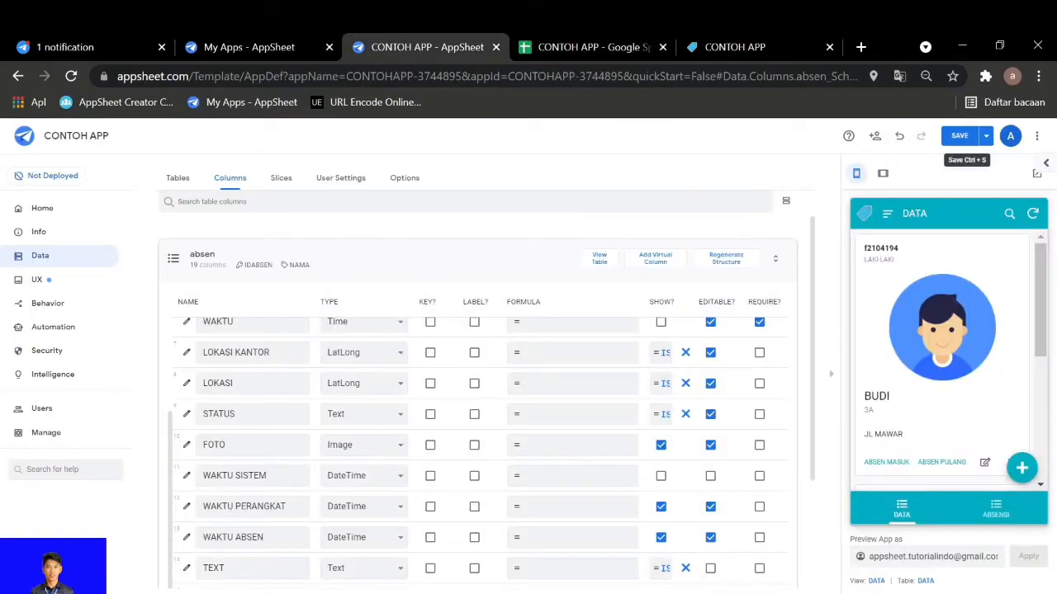
pyautogui.click(586, 47)
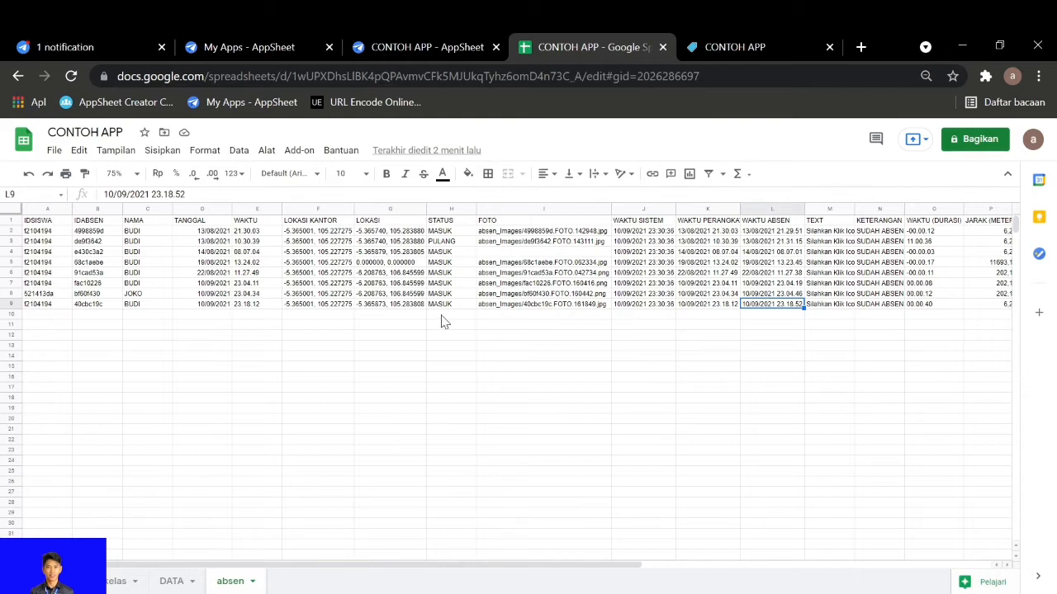
pyautogui.click(648, 305)
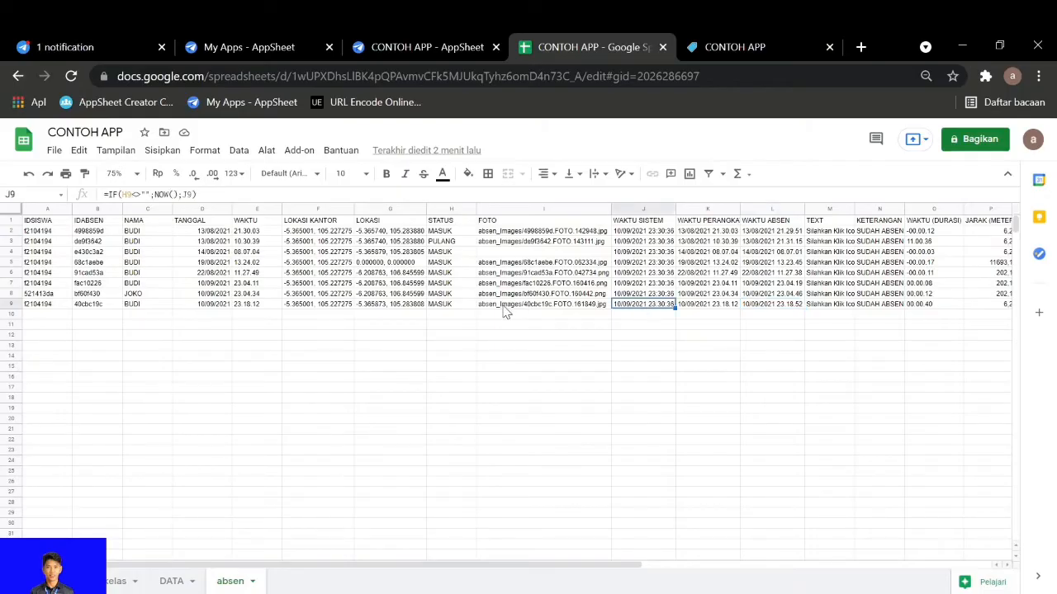
# Check the formula and initial value settings of the WAKTU PERANGKAT column in AppSheet's absen table
pyautogui.click(425, 47)
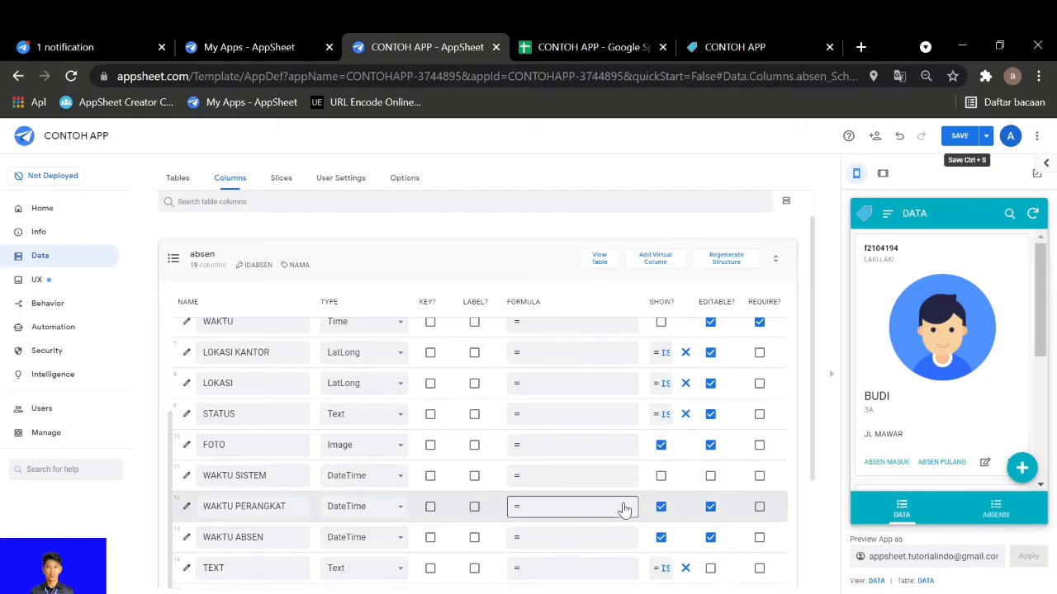
pyautogui.hscroll(3, 685, 512)
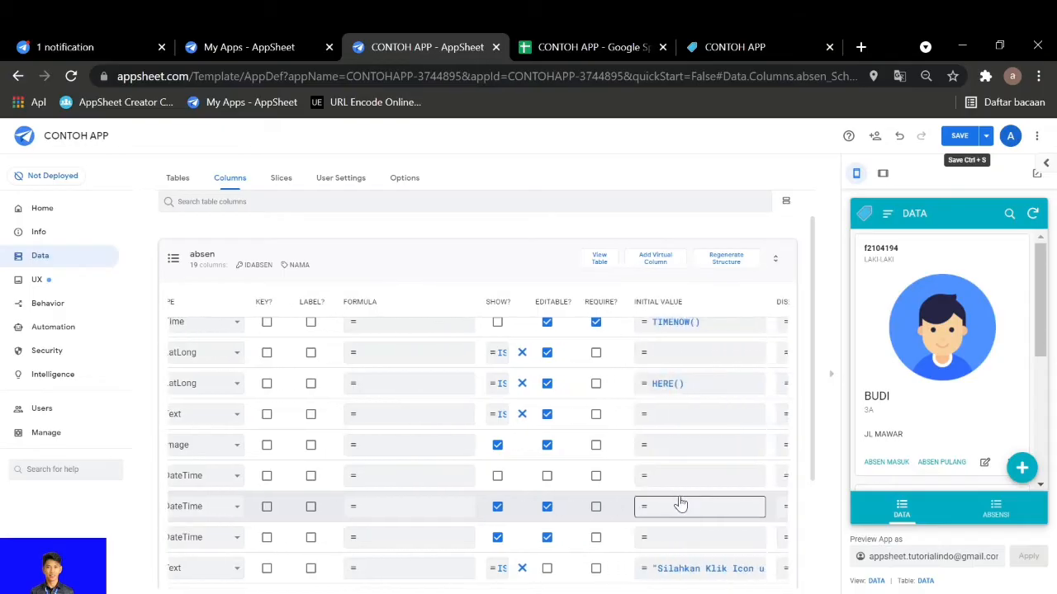
pyautogui.hscroll(-3, 677, 502)
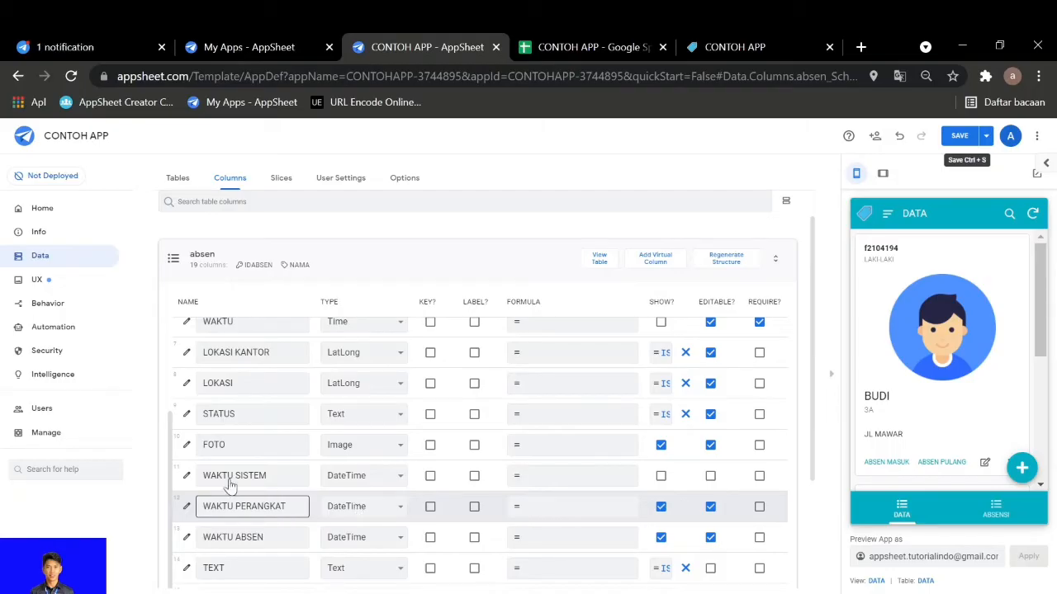
# Compare TANGGAL and WAKTU in row 9 of the Google Sheet with that row's WAKTU PERANGKAT and WAKTU SISTEM values
pyautogui.click(611, 47)
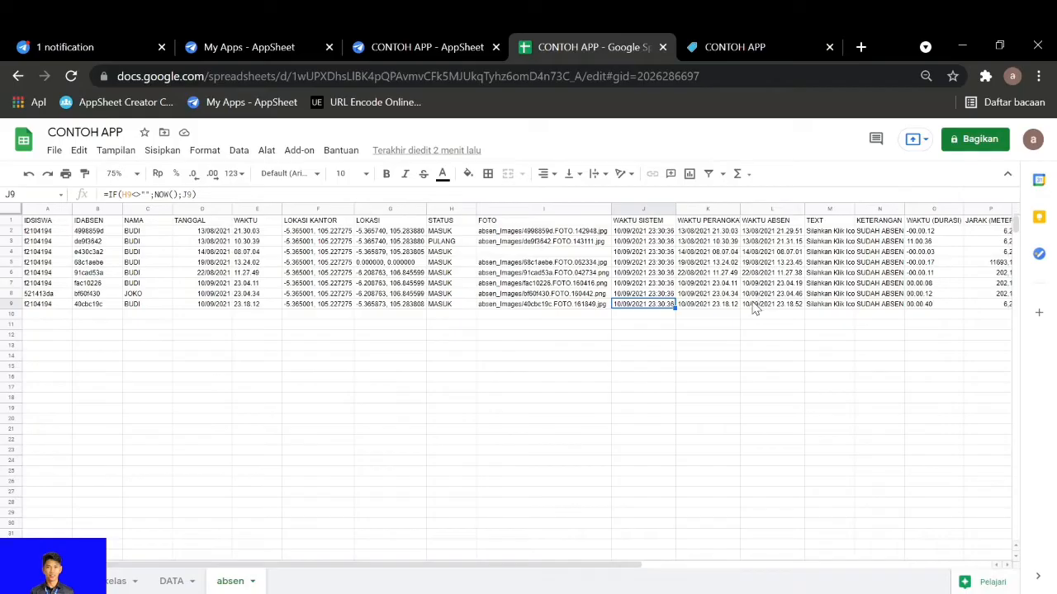
pyautogui.click(202, 306)
pyautogui.click(252, 307)
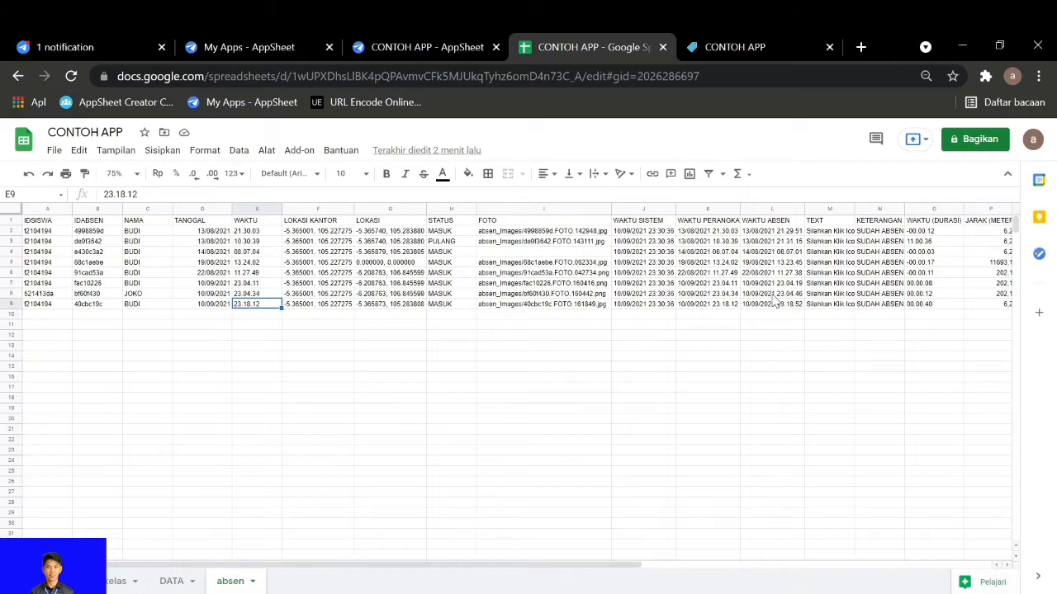
pyautogui.click(722, 306)
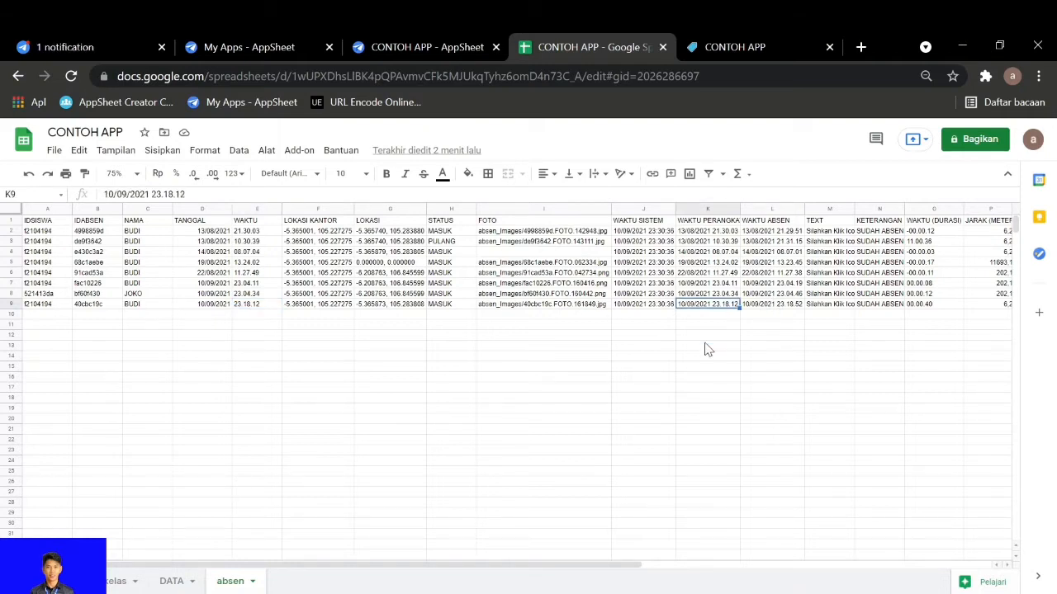
pyautogui.click(211, 306)
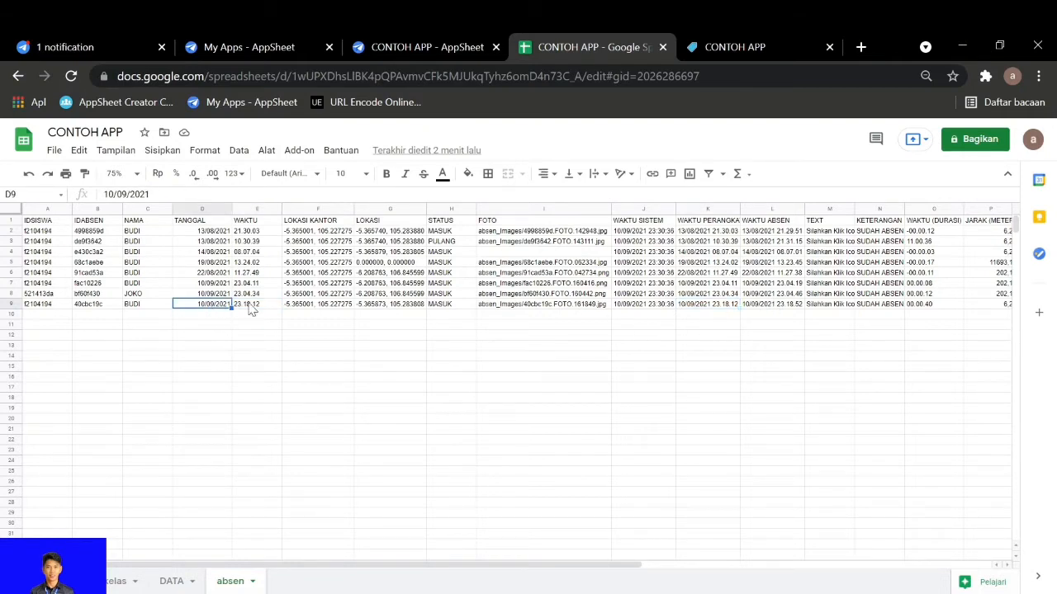
pyautogui.click(250, 305)
pyautogui.click(208, 307)
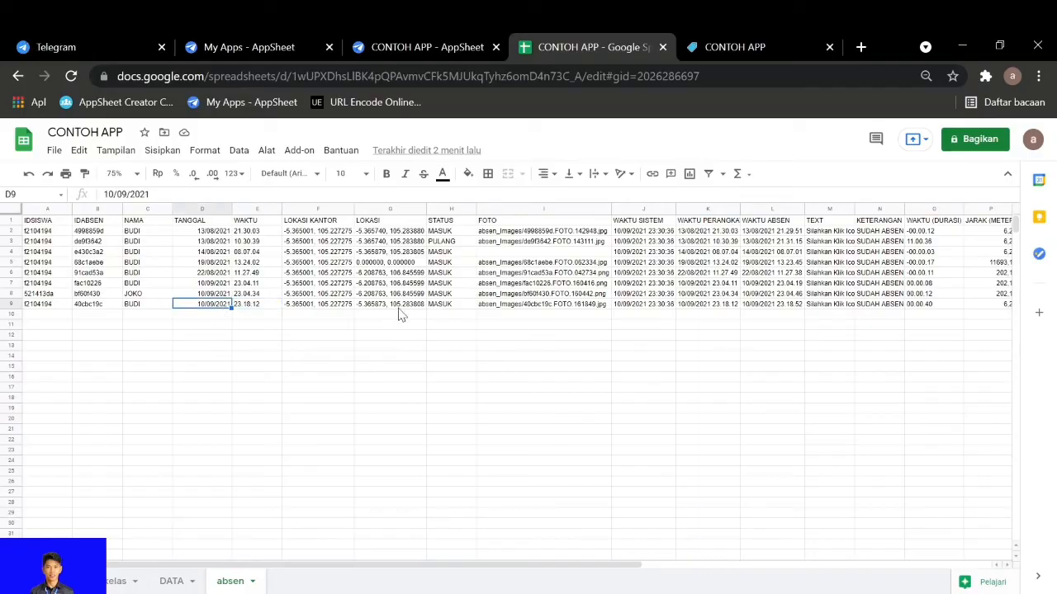
pyautogui.click(657, 306)
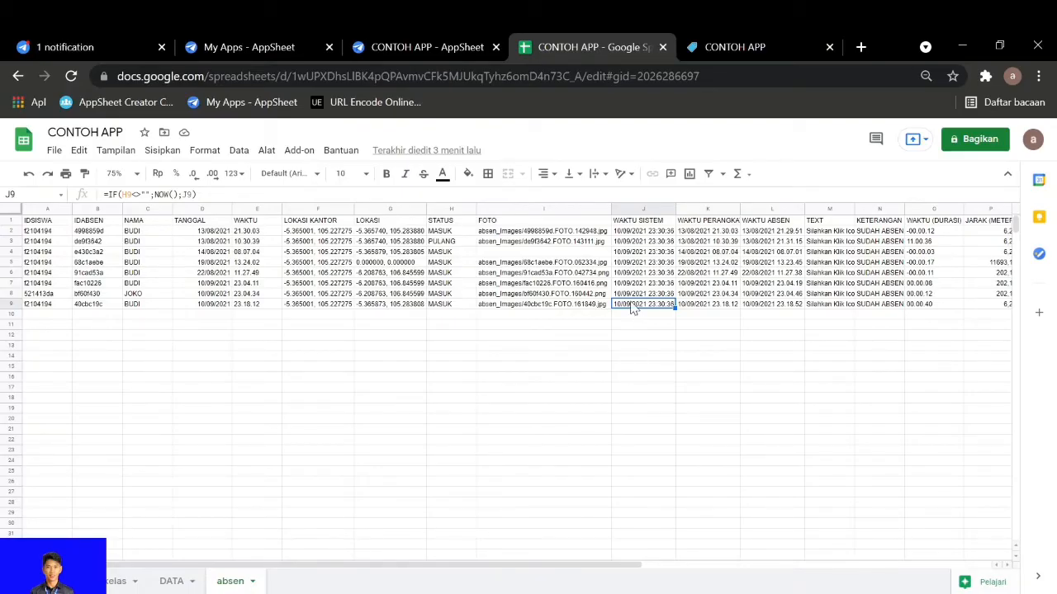
# Examine TANGGAL and WAKTU entries in the earlier rows and row 9, and check WAKTU PERANGKAT in K8
pyautogui.moveTo(198, 264); pyautogui.dragTo(198, 244)
pyautogui.click(251, 274)
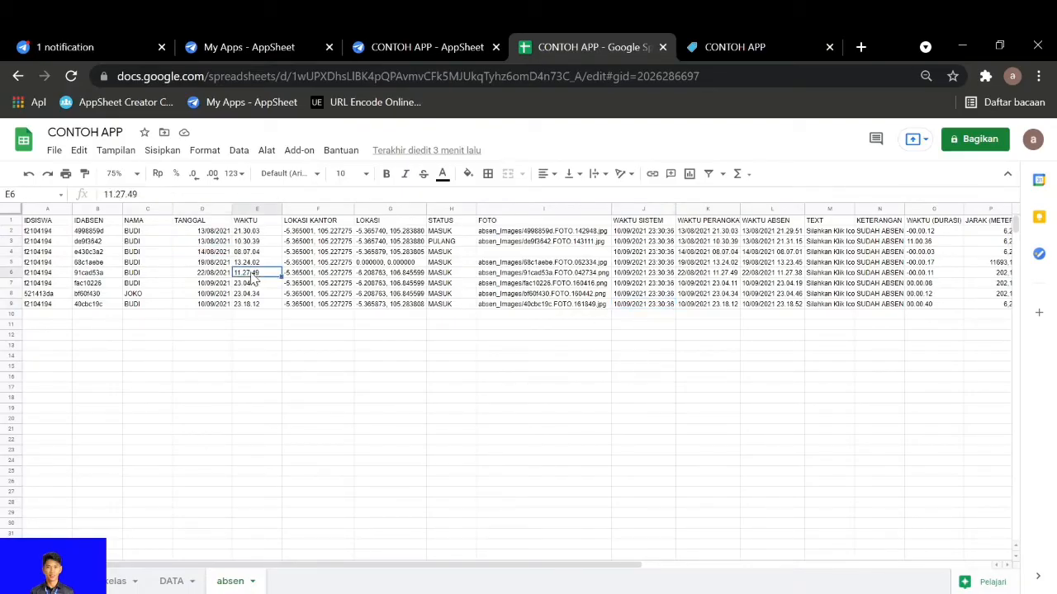
pyautogui.click(217, 304)
pyautogui.click(247, 304)
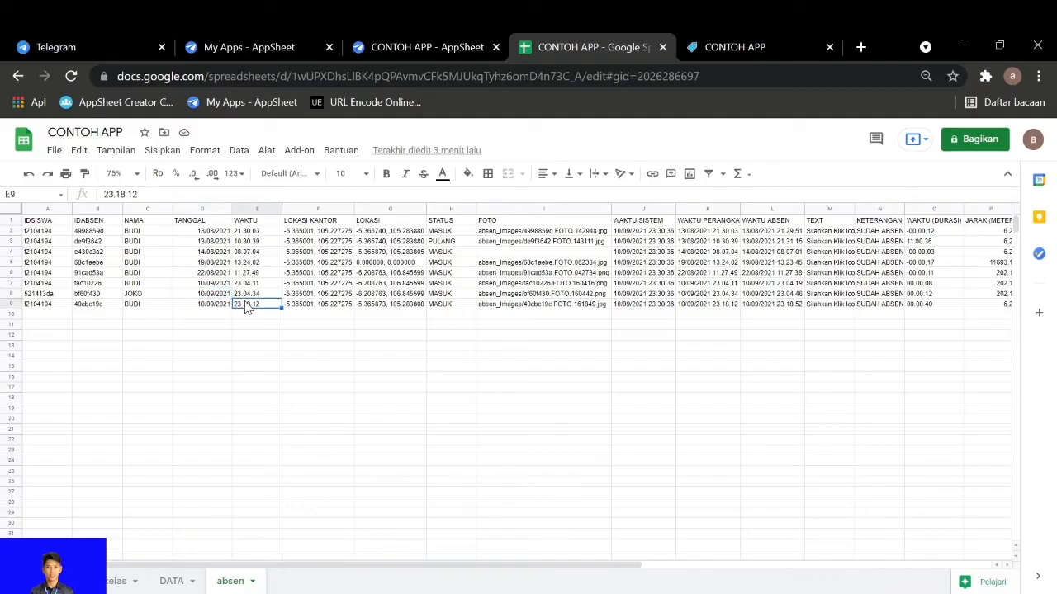
pyautogui.click(697, 294)
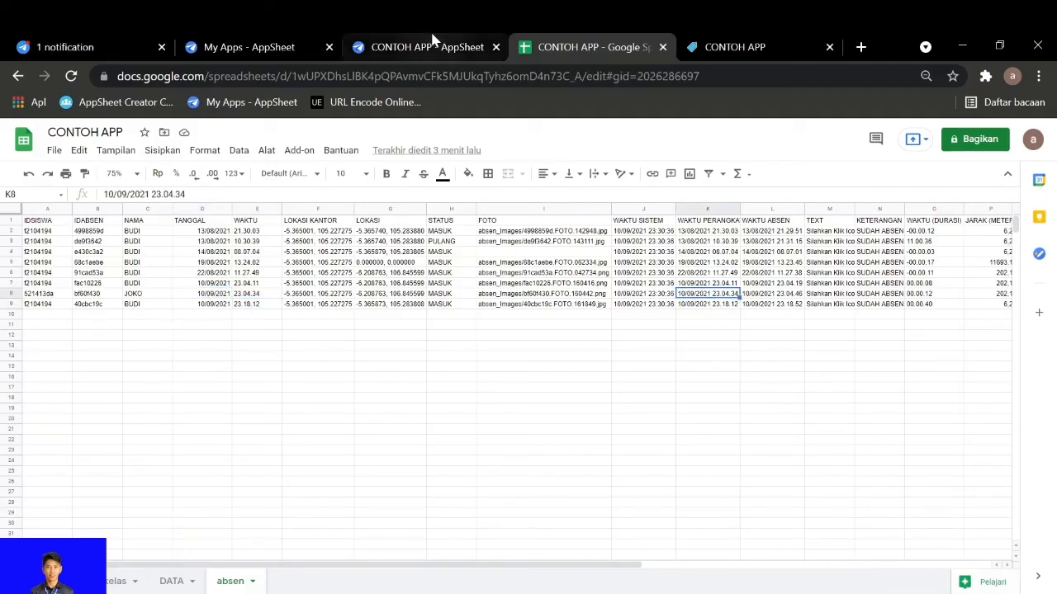
# Review the WAKTU SISTEM, WAKTU PERANGKAT and WAKTU ABSEN columns and their visibility settings in AppSheet
pyautogui.click(427, 47)
pyautogui.scroll(-1, 314, 504)
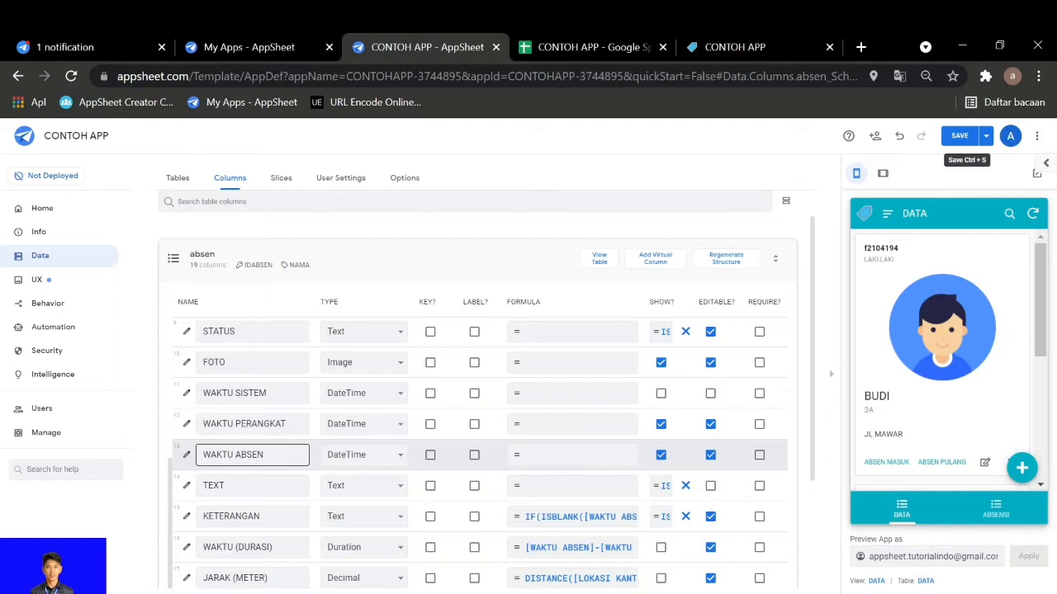
pyautogui.click(259, 393)
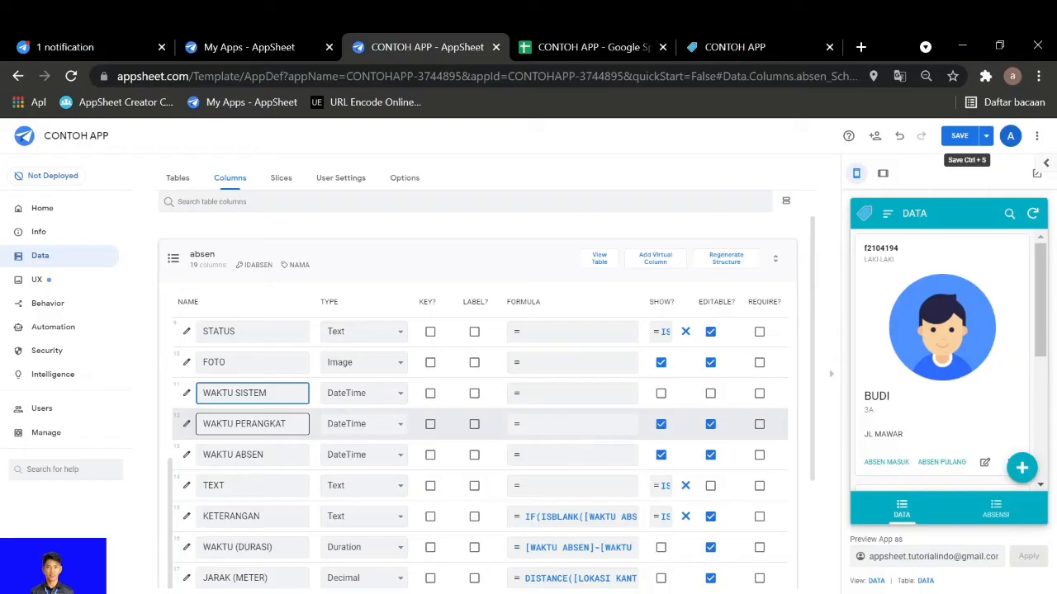
pyautogui.click(229, 423)
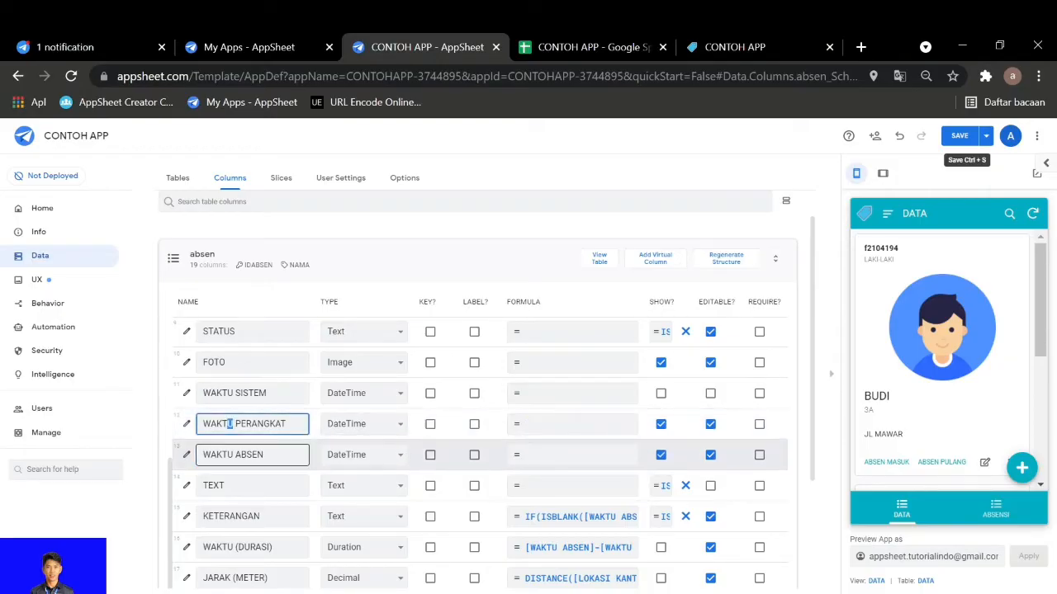
pyautogui.click(234, 455)
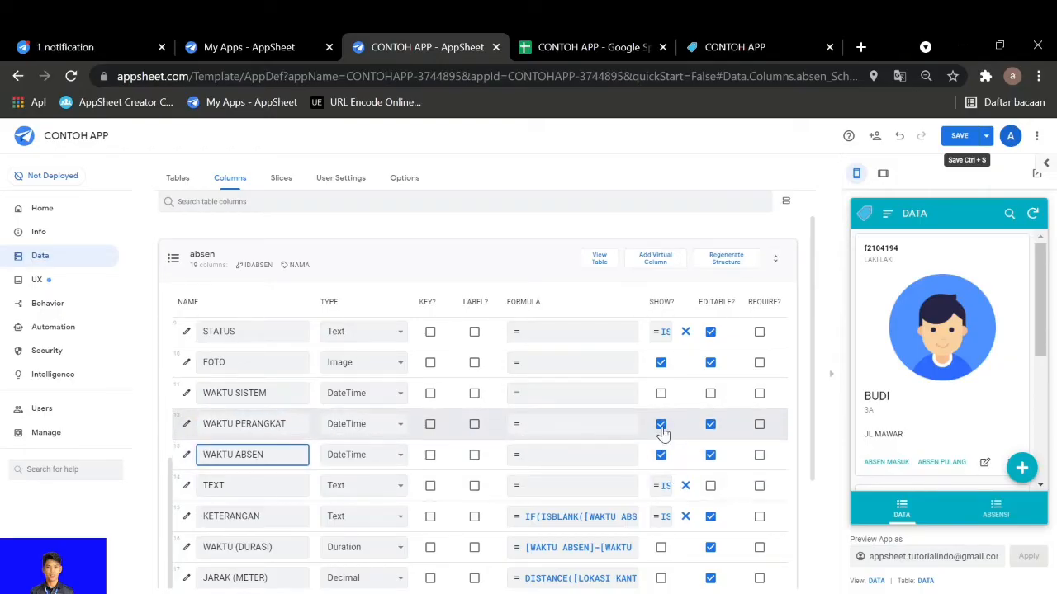
pyautogui.scroll(6, 653, 409)
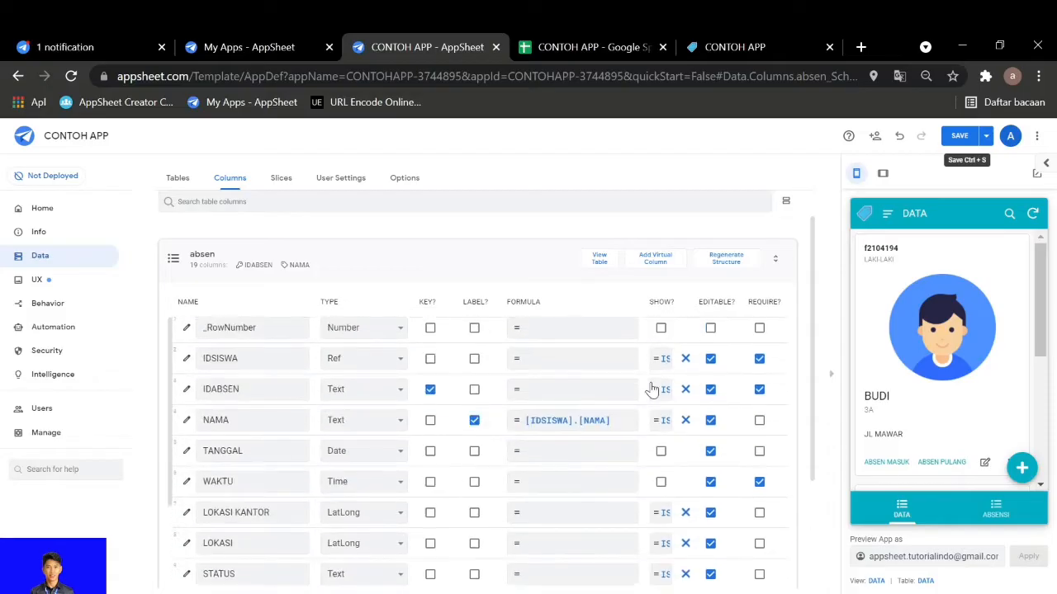
pyautogui.scroll(-3, 652, 389)
pyautogui.click(659, 420)
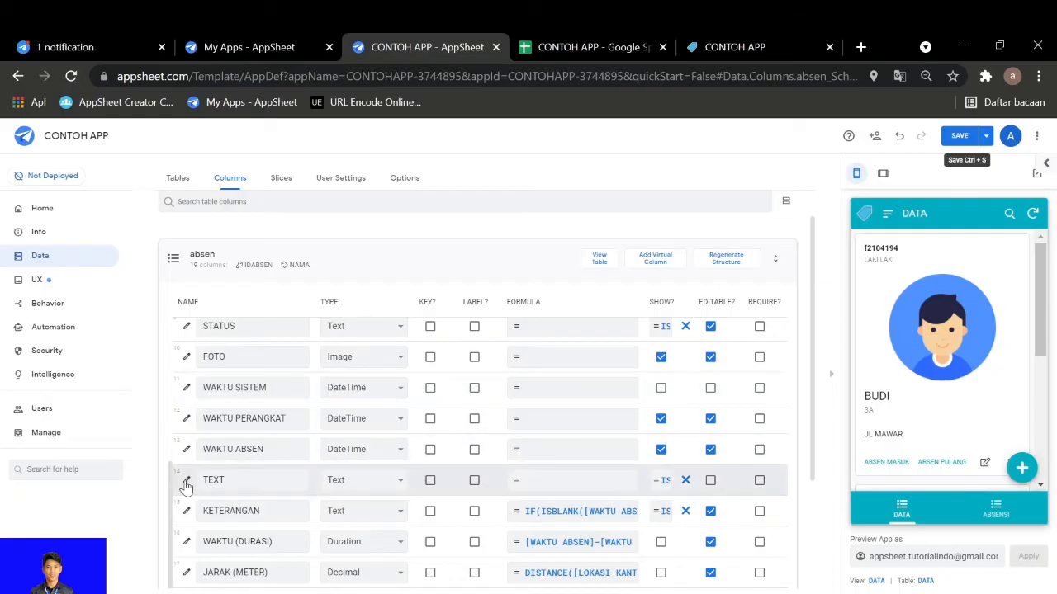
# View the initial value expression of the TEXT column and close it without changes
pyautogui.click(216, 480)
pyautogui.hscroll(1, 730, 490)
pyautogui.hscroll(5, 731, 490)
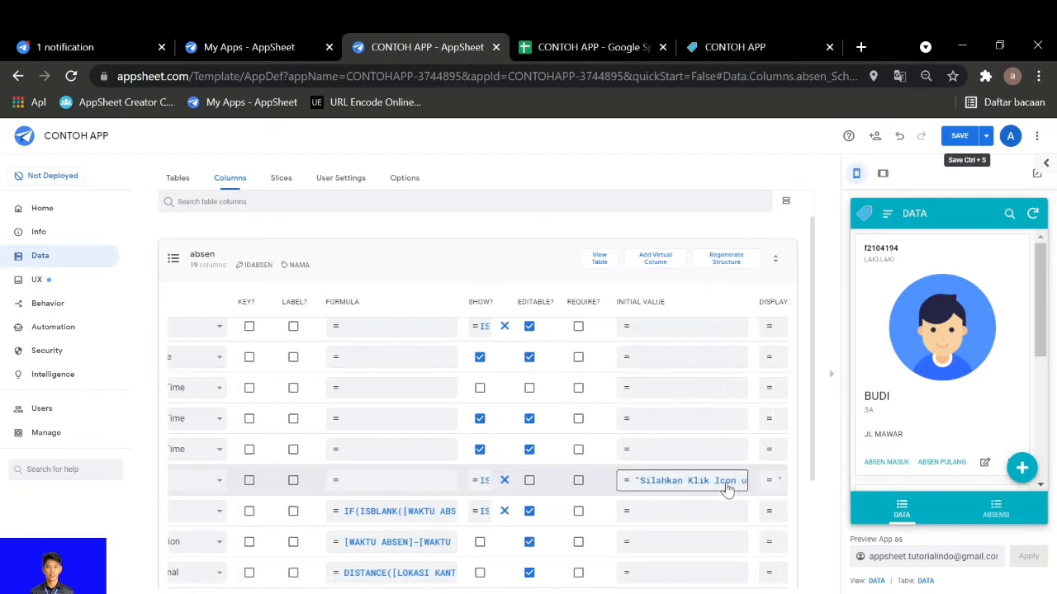
pyautogui.click(602, 485)
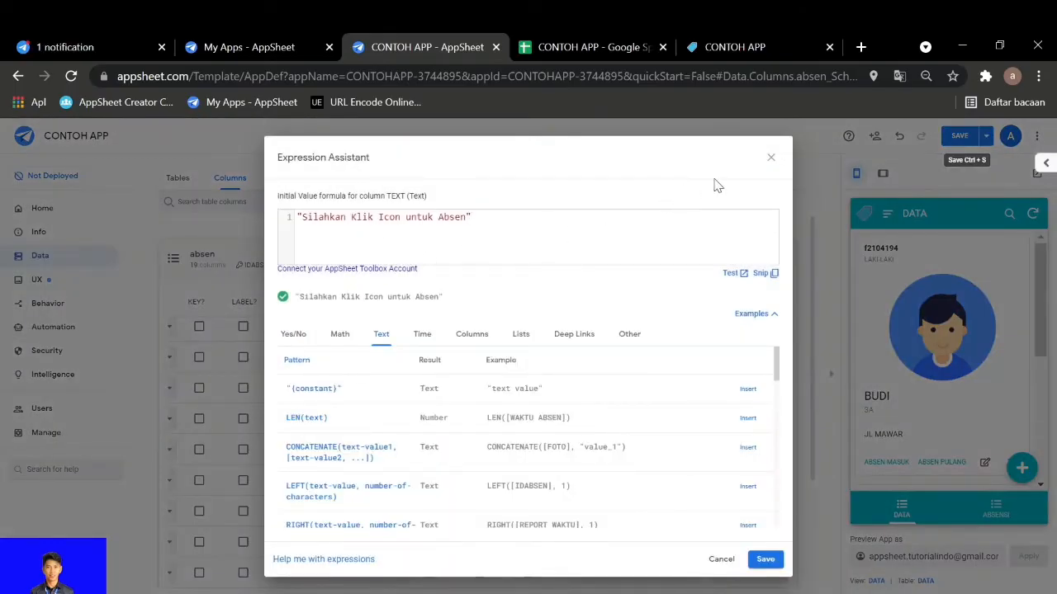
pyautogui.click(769, 158)
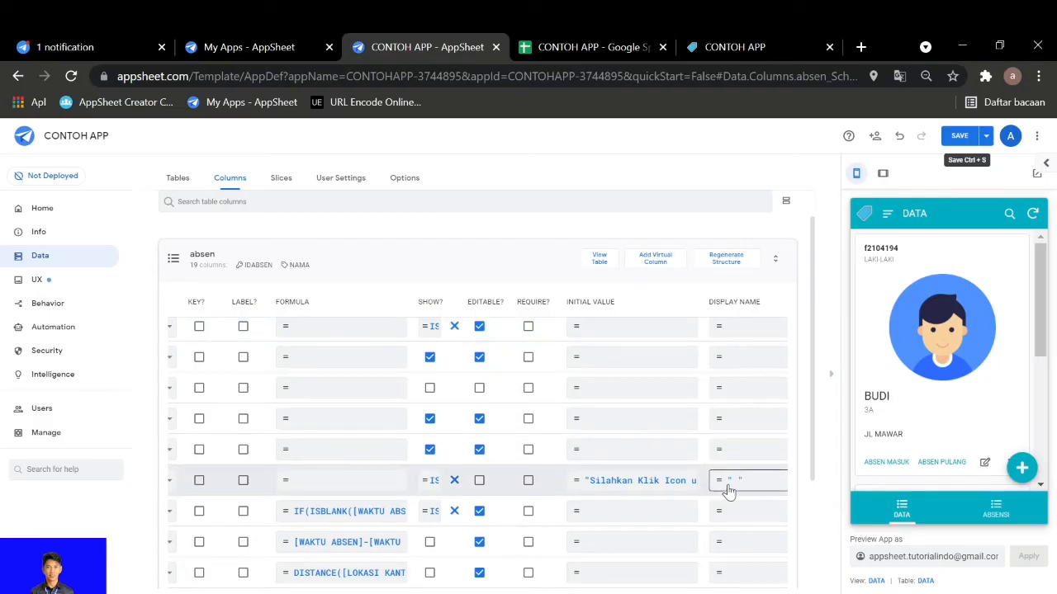
# Review the TEXT column's settings, view its display name expression, and close the expression without changes
pyautogui.hscroll(-3, 691, 486)
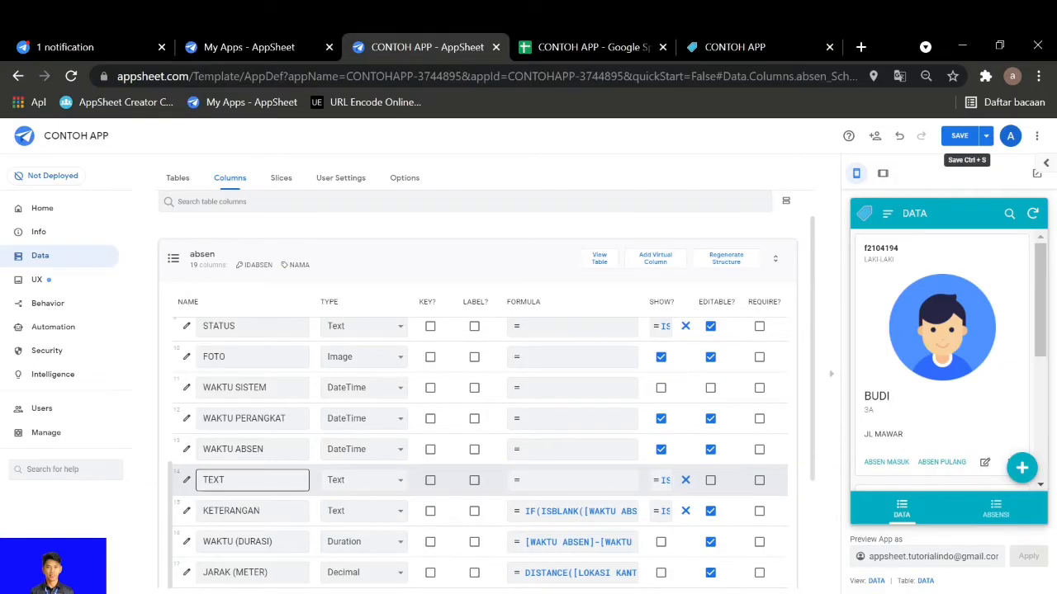
pyautogui.hscroll(6, 429, 511)
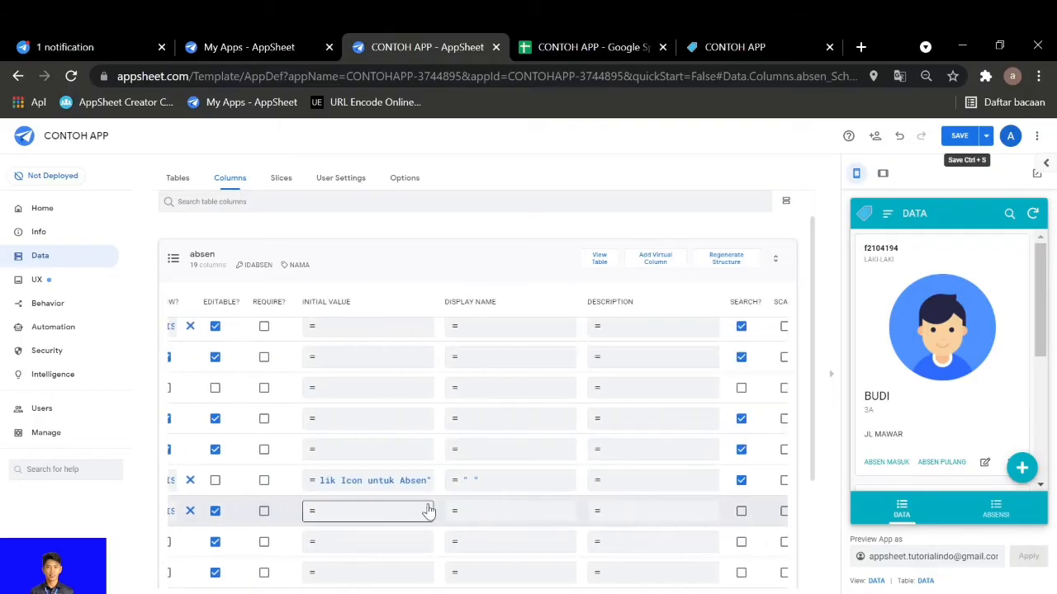
pyautogui.hscroll(-3, 394, 497)
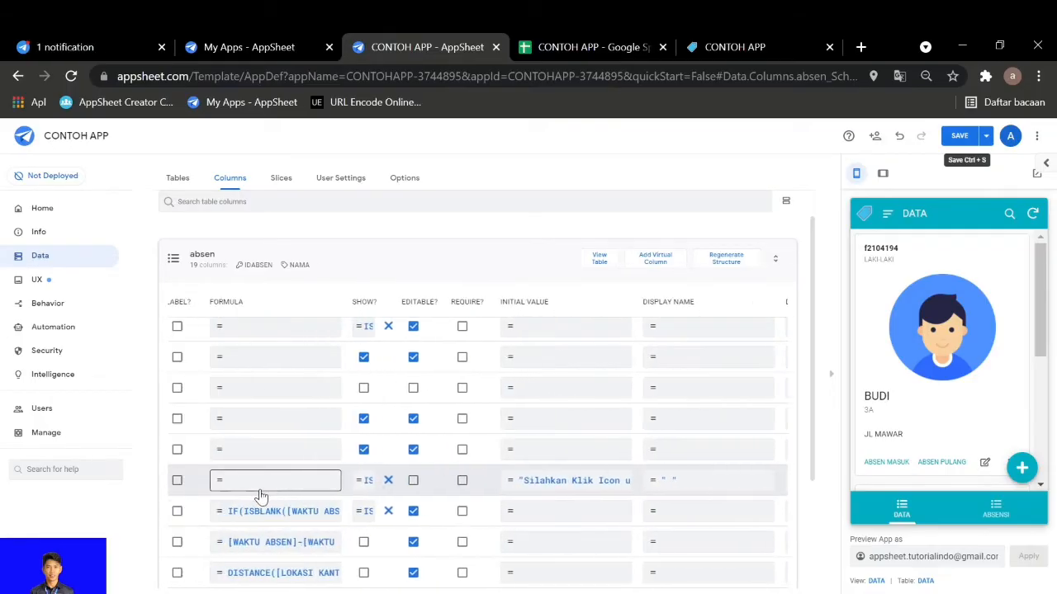
pyautogui.hscroll(-3, 261, 496)
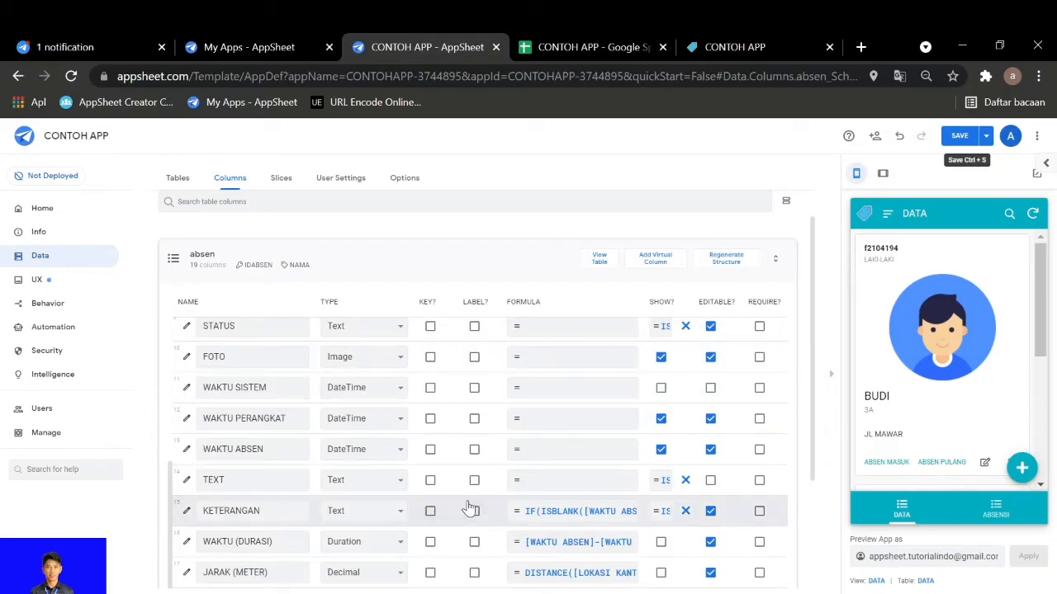
pyautogui.hscroll(2, 462, 506)
pyautogui.hscroll(6, 462, 506)
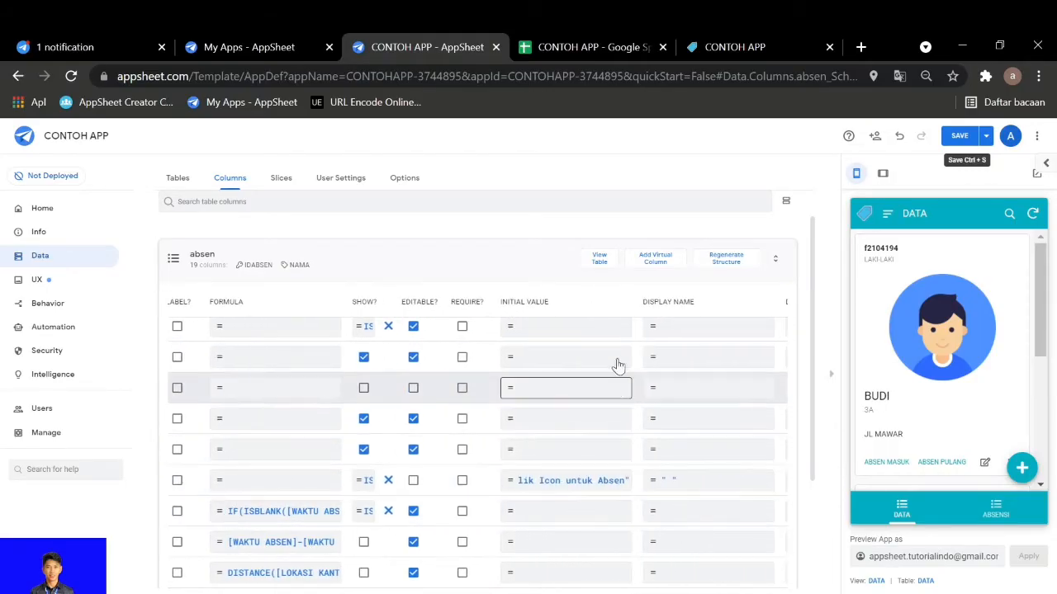
pyautogui.click(671, 487)
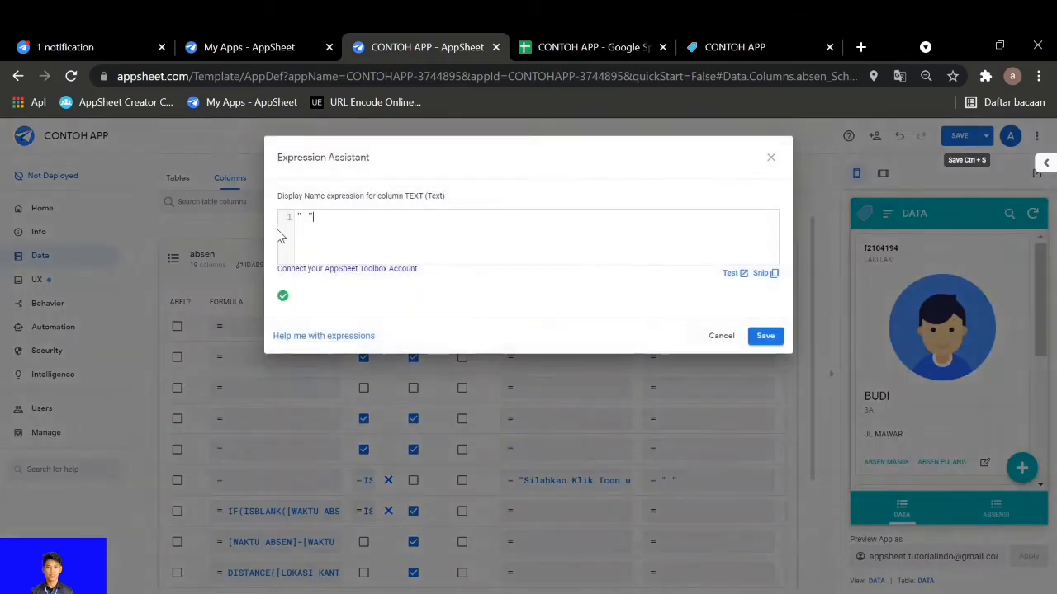
pyautogui.click(767, 161)
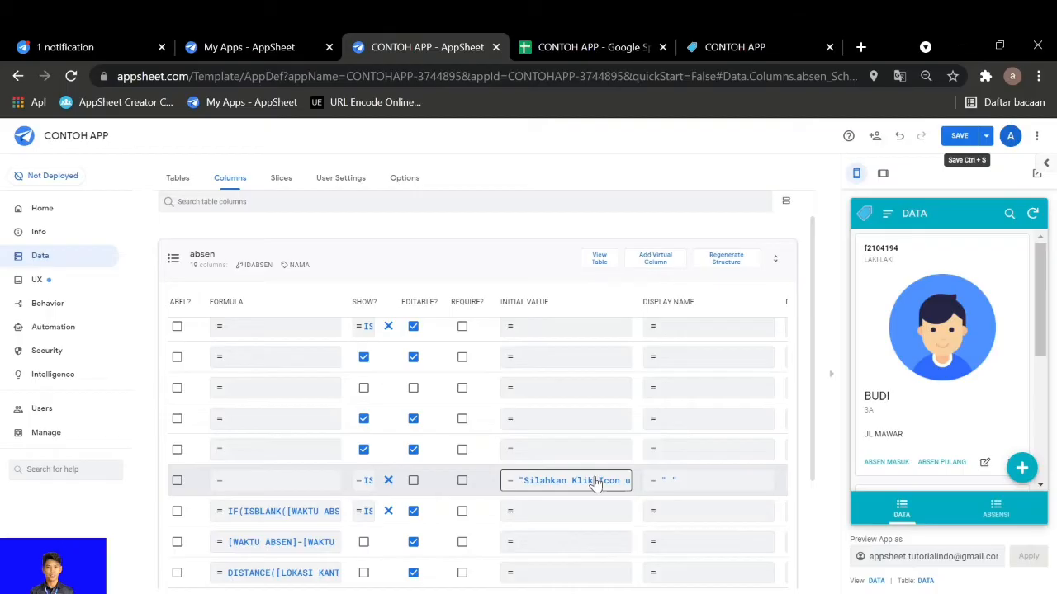
# View the app formula of the KETERANGAN column in the absen table and close it without changes
pyautogui.hscroll(-5, 592, 483)
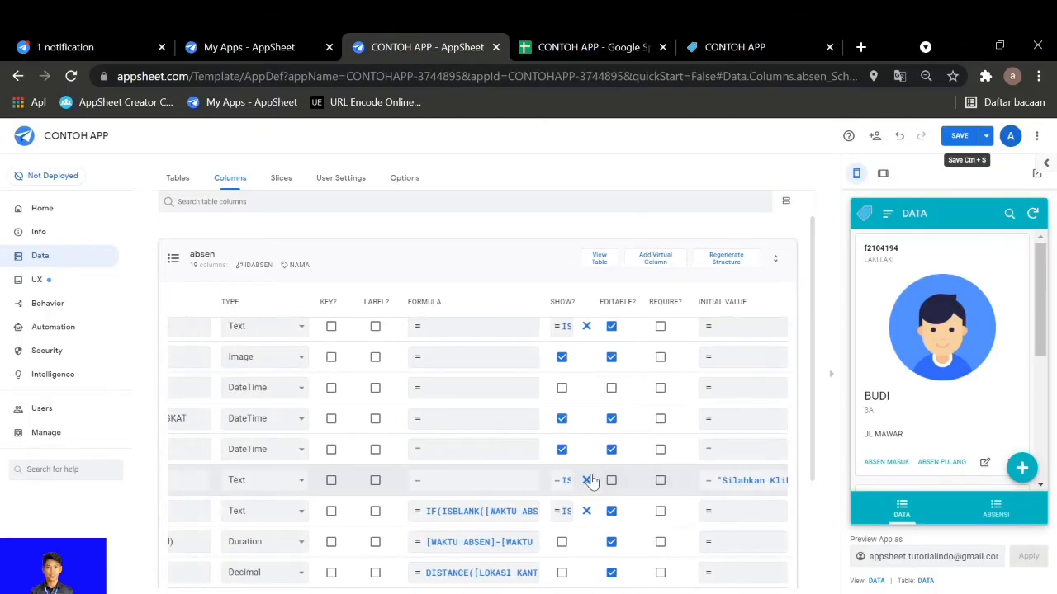
pyautogui.hscroll(-3, 591, 481)
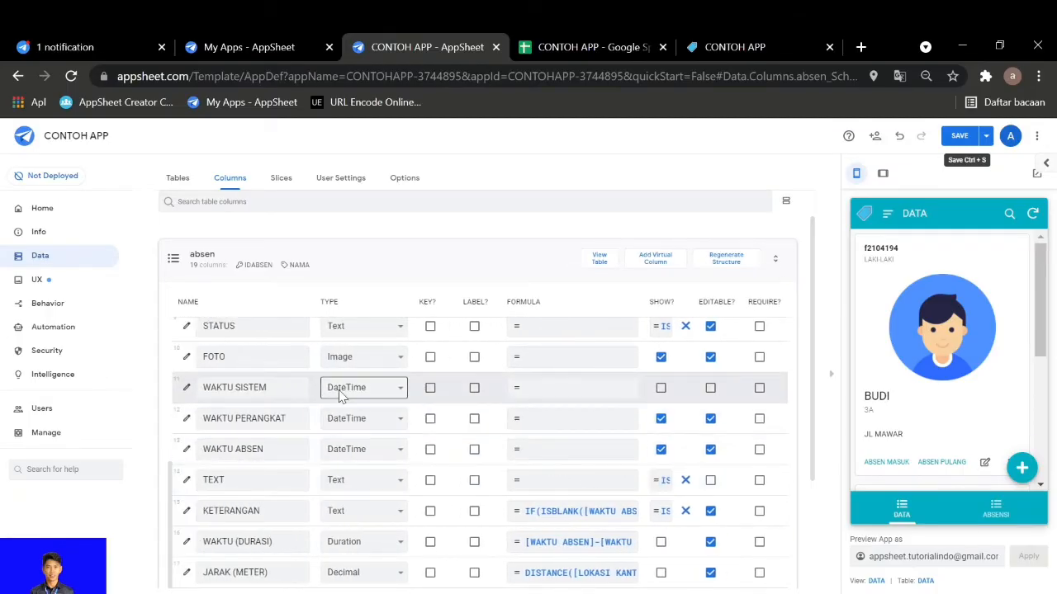
pyautogui.scroll(-1, 335, 503)
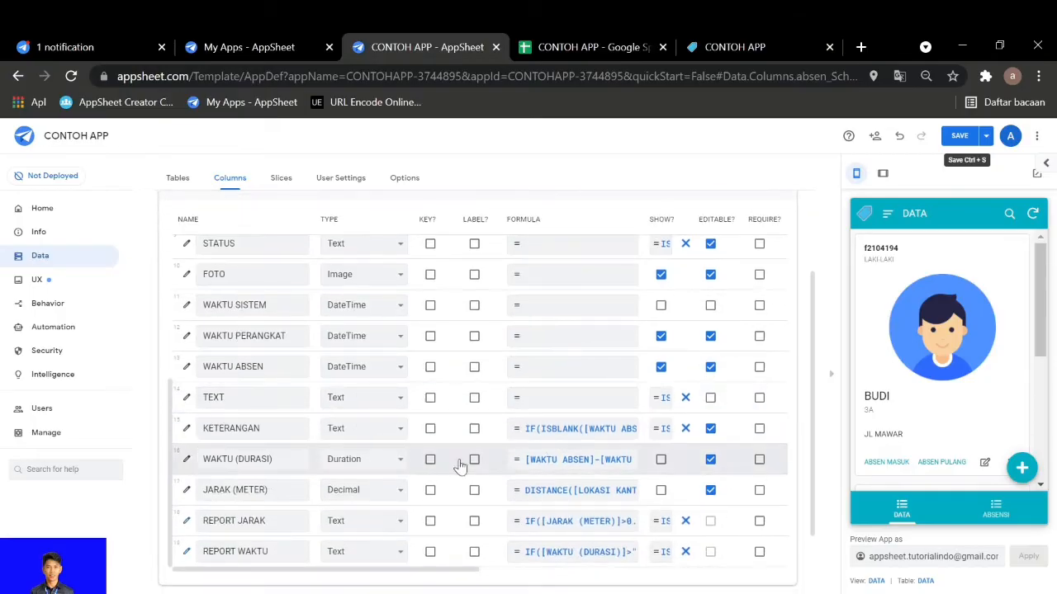
pyautogui.click(550, 432)
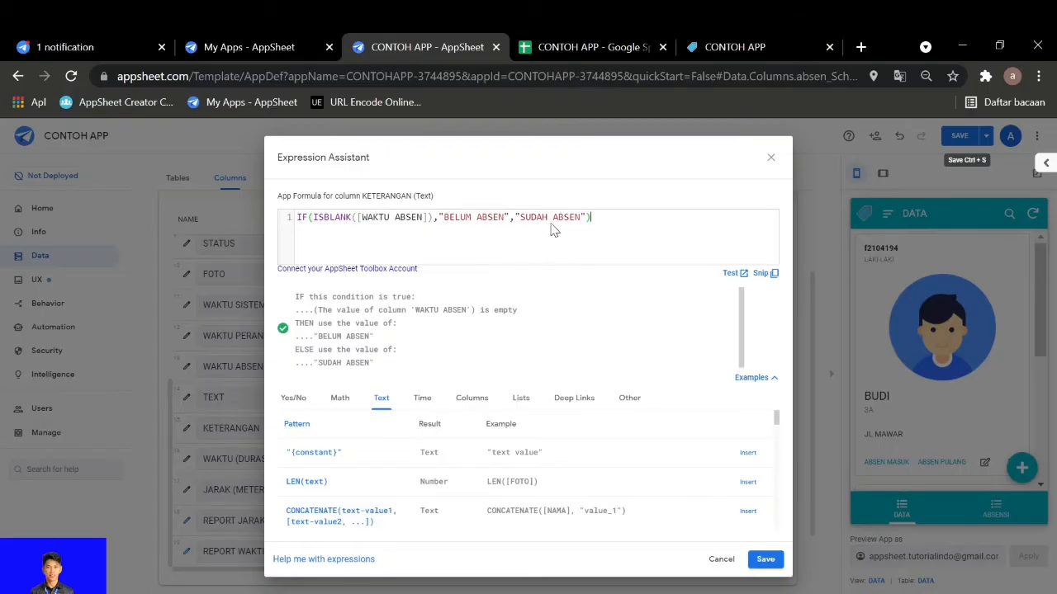
pyautogui.click(771, 159)
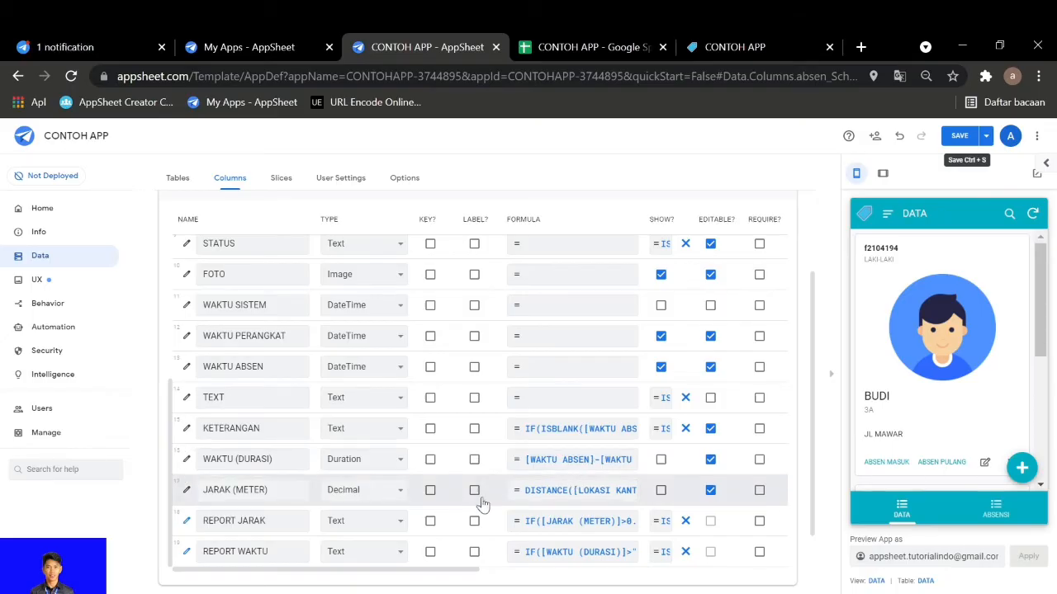
# View the app formula of the WAKTU (DURASI) column, close it without changes, and look over the neighbouring absen columns
pyautogui.click(581, 464)
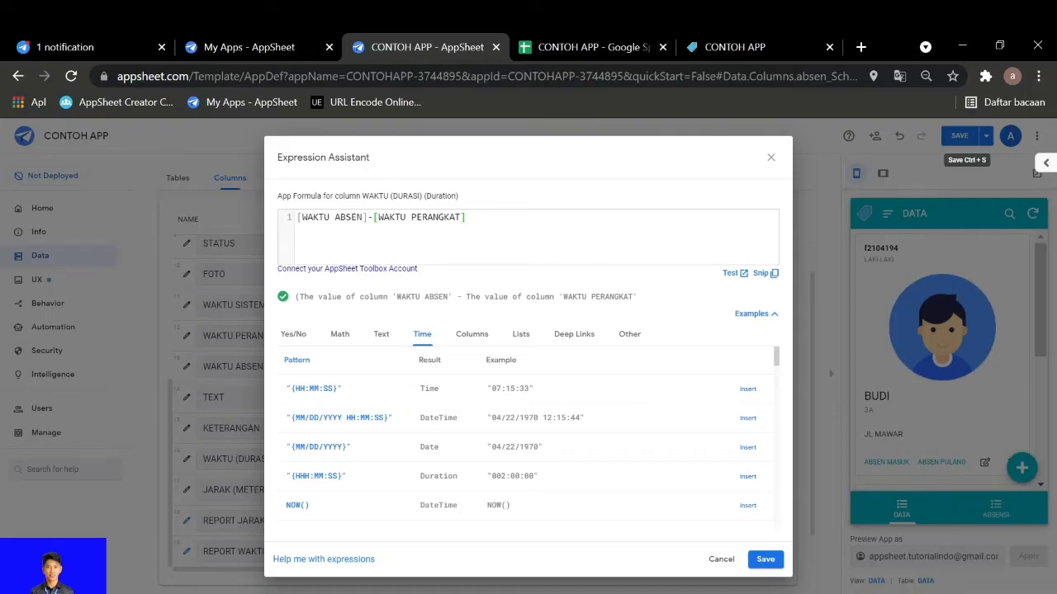
pyautogui.click(769, 161)
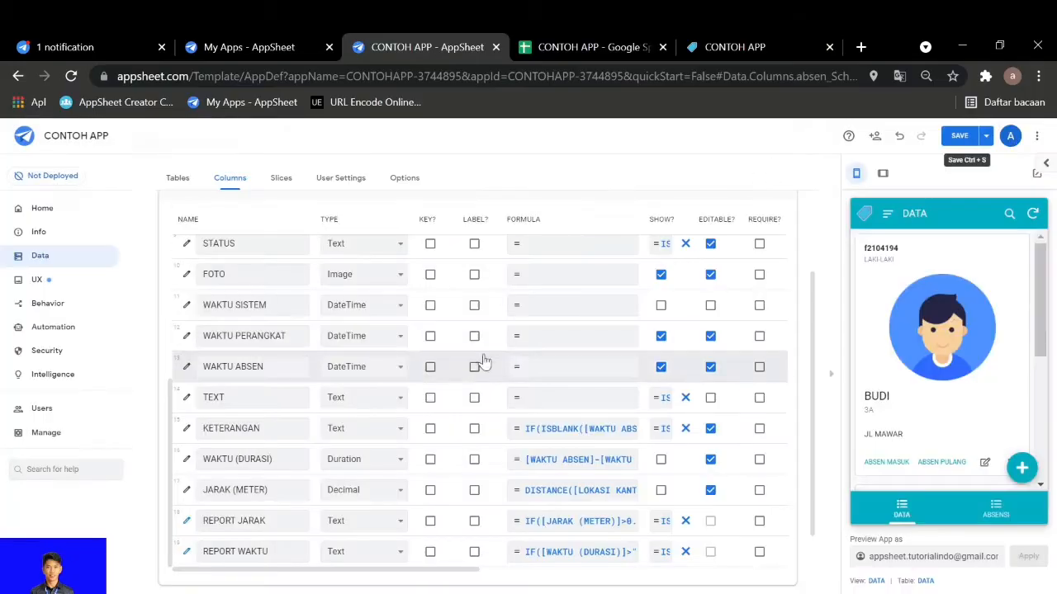
pyautogui.scroll(2, 285, 392)
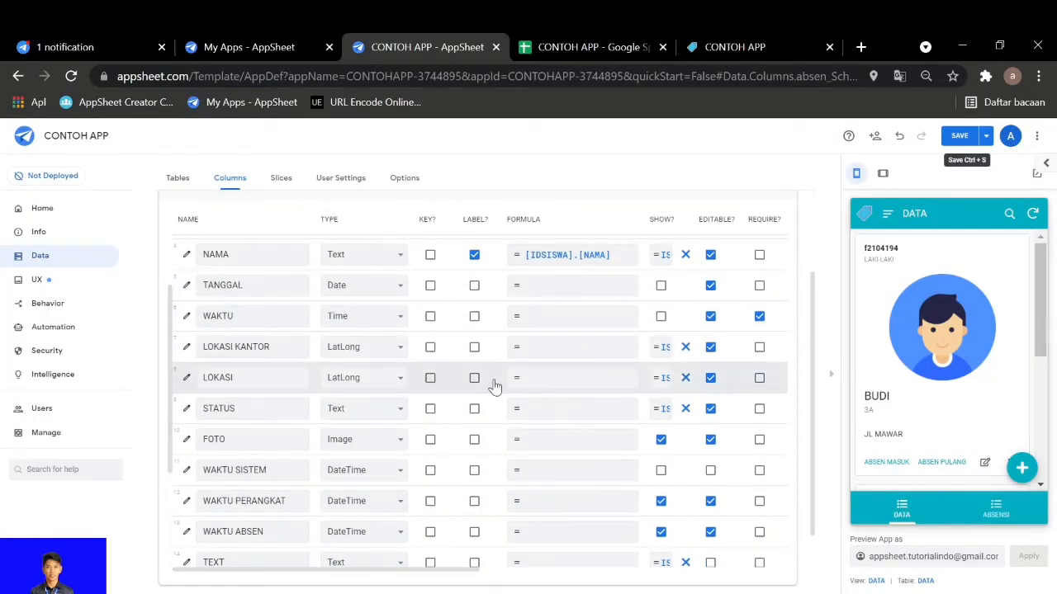
pyautogui.scroll(-3, 485, 386)
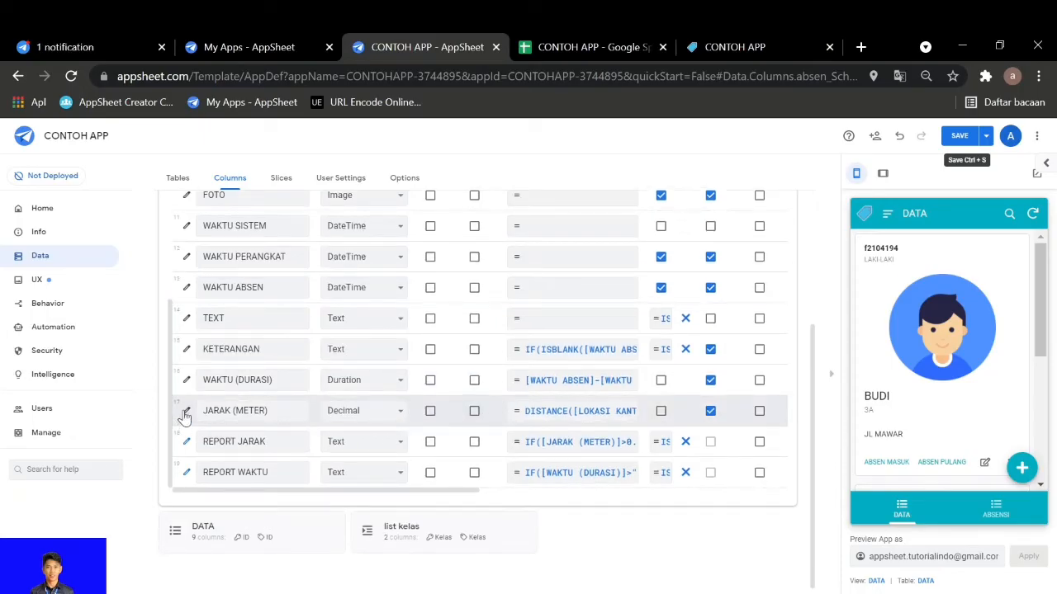
# Review the JARAK (METER) column's settings, view its app formula, and close both without changes
pyautogui.click(188, 412)
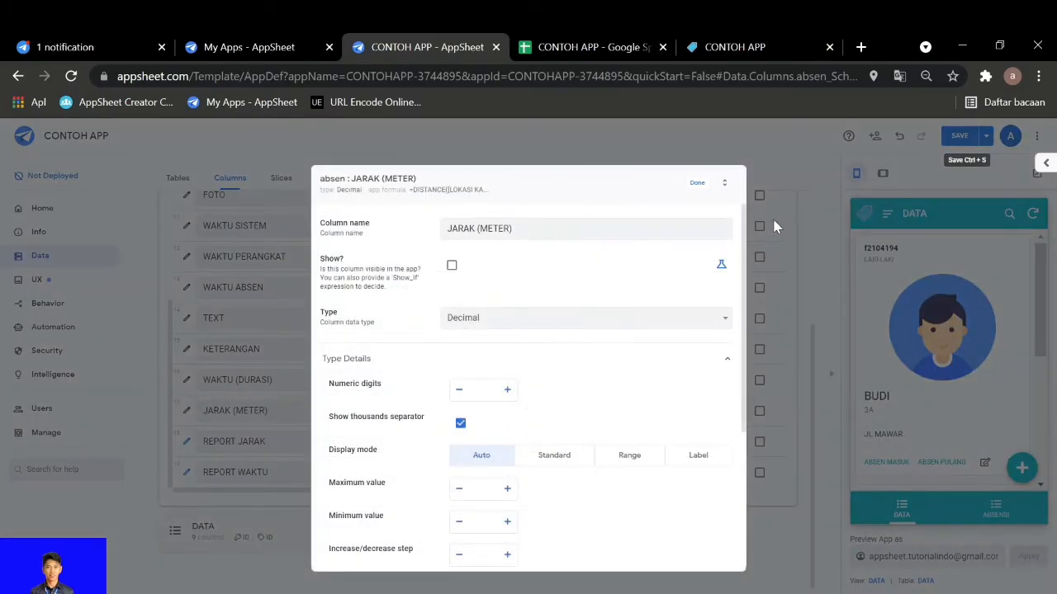
pyautogui.click(698, 184)
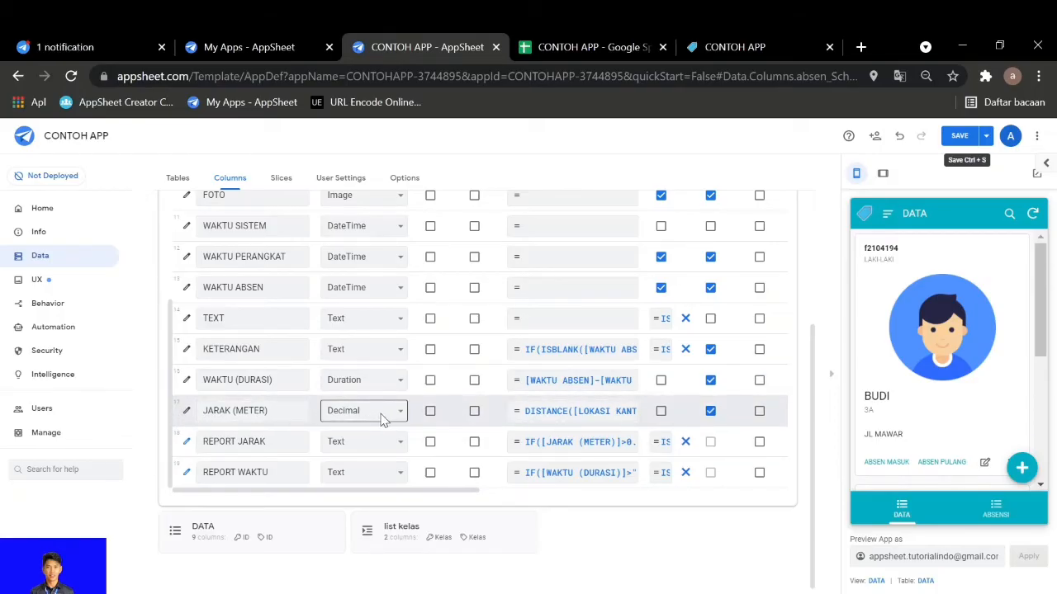
pyautogui.click(573, 410)
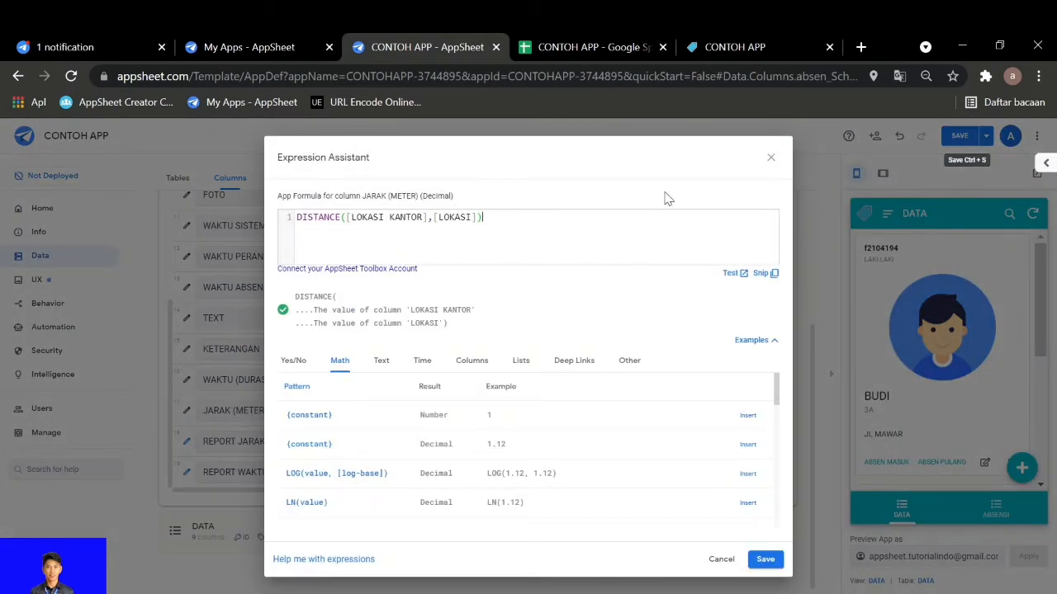
pyautogui.click(769, 159)
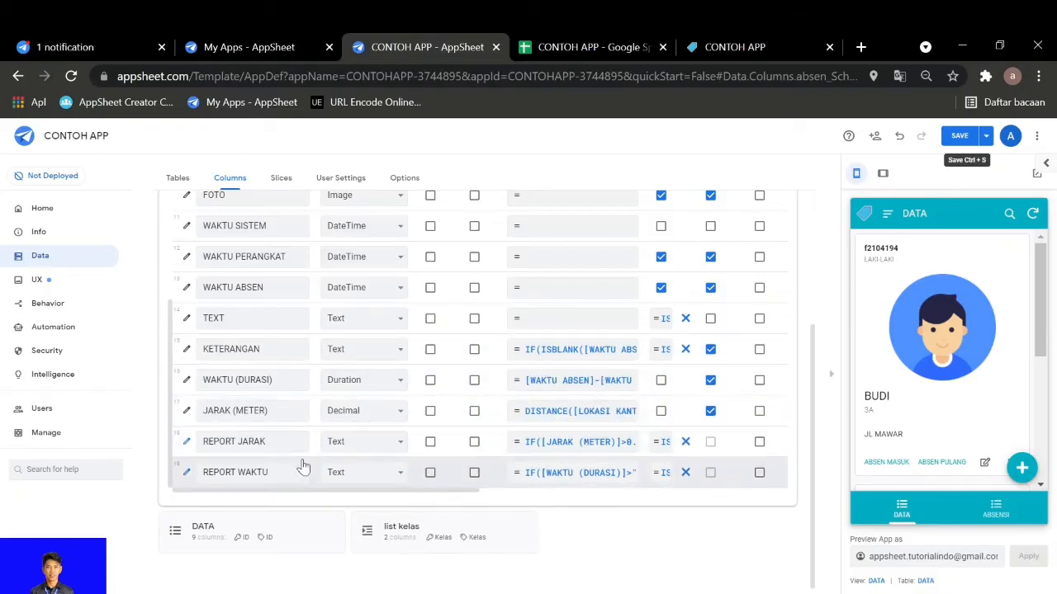
# View the app formulas of the REPORT JARAK and REPORT WAKTU columns, closing each without changes
pyautogui.click(559, 450)
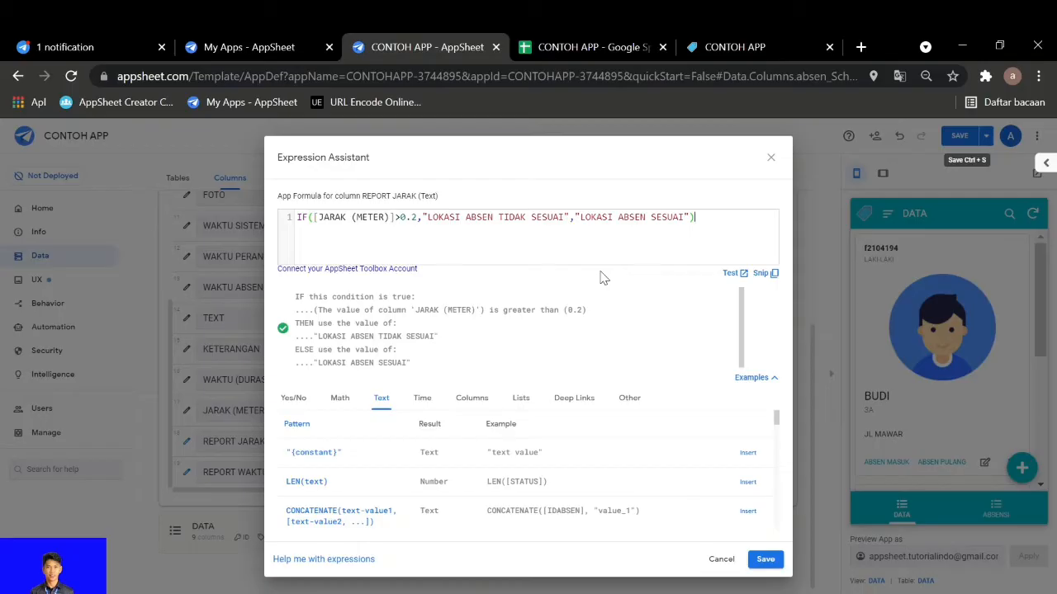
pyautogui.click(771, 159)
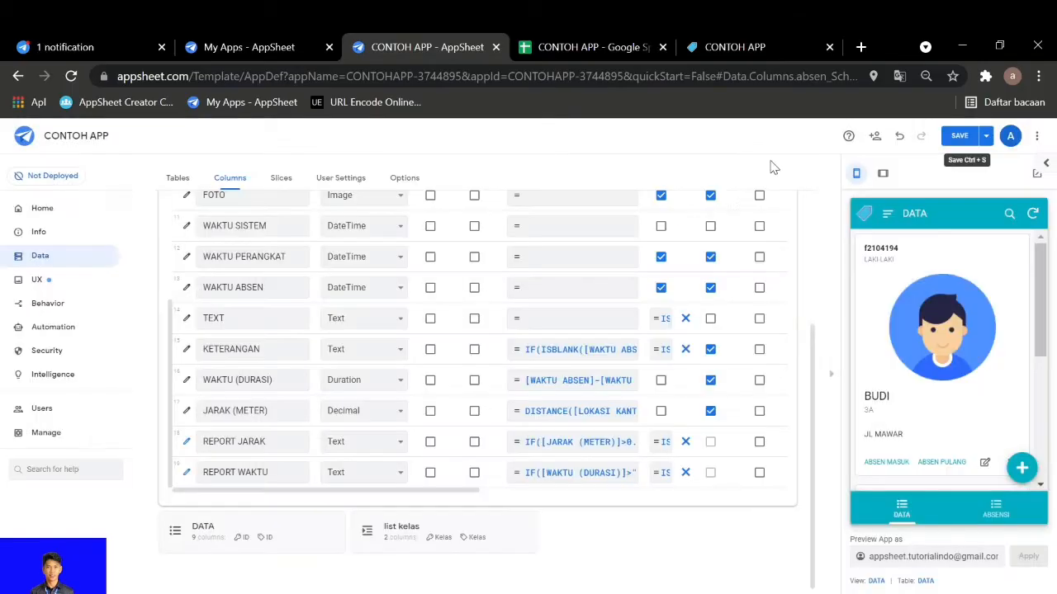
pyautogui.click(547, 474)
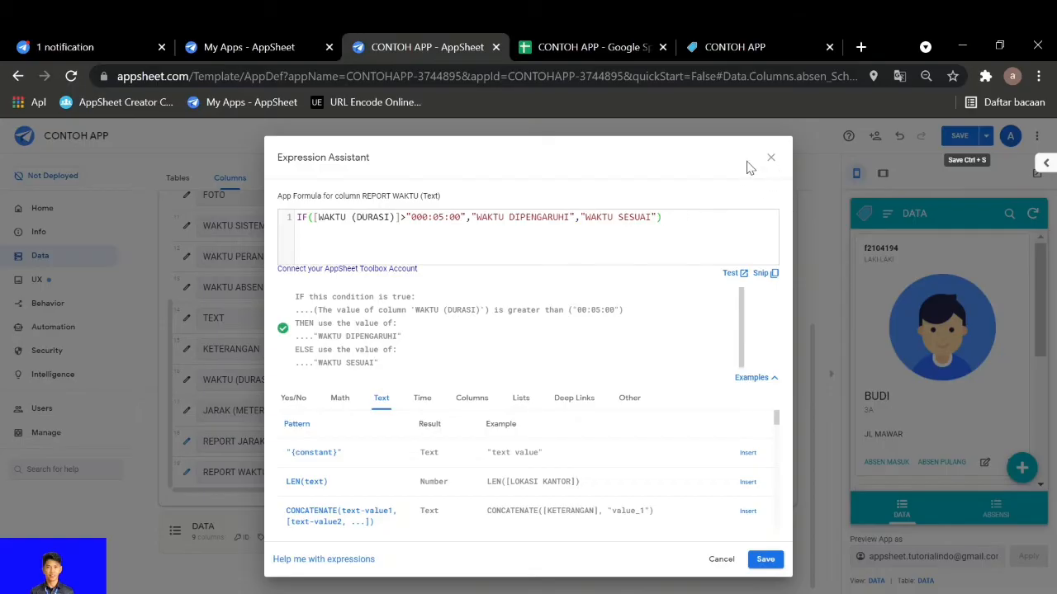
pyautogui.click(768, 160)
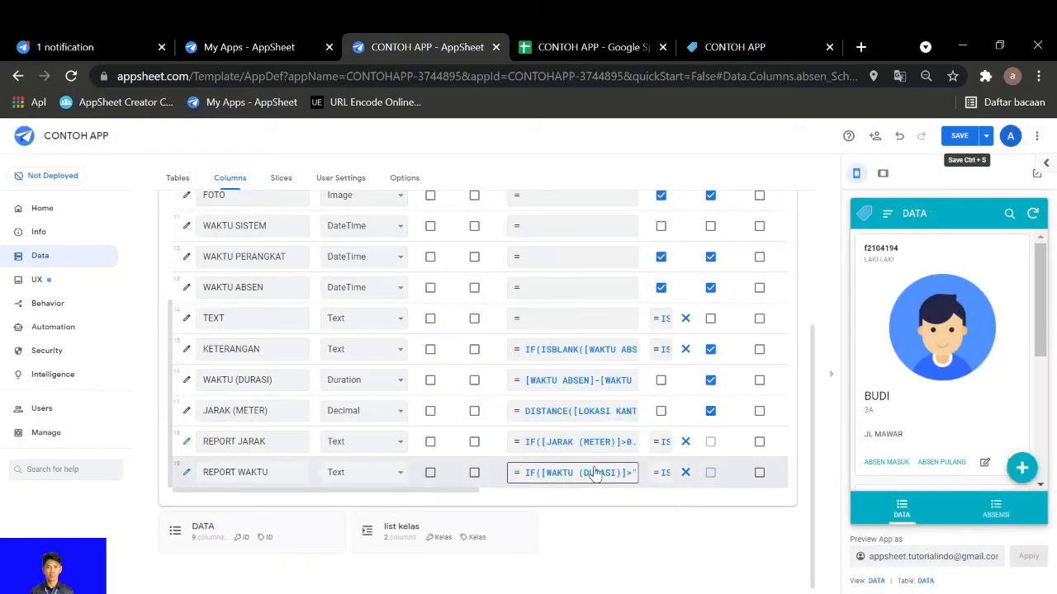
# Open BUDI's ABSEN MASUK form in the app preview to check its fields, and return to the DATA view
pyautogui.scroll(2, 514, 474)
pyautogui.scroll(6, 512, 477)
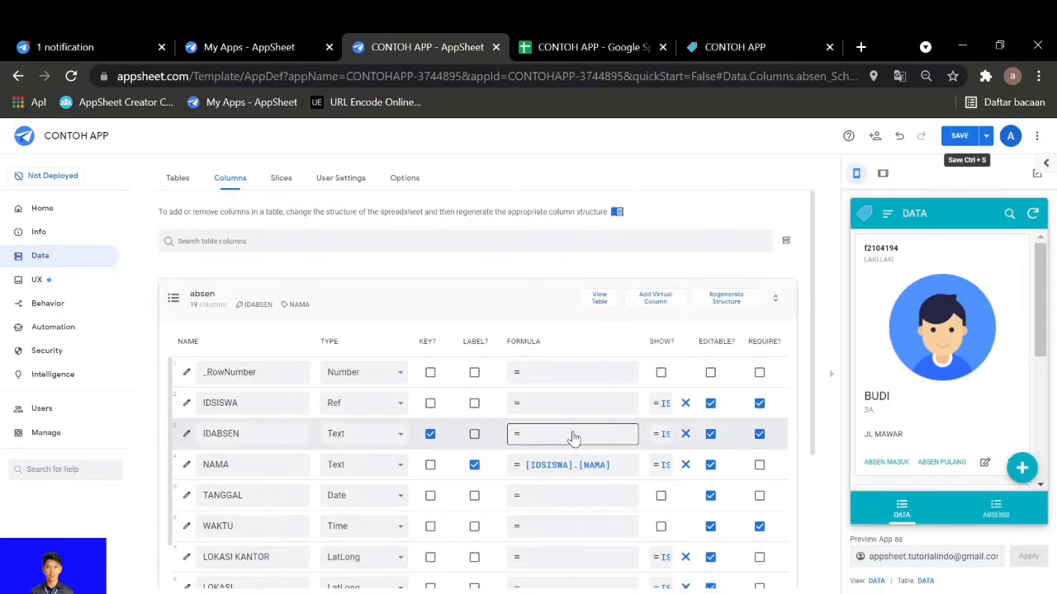
pyautogui.click(897, 470)
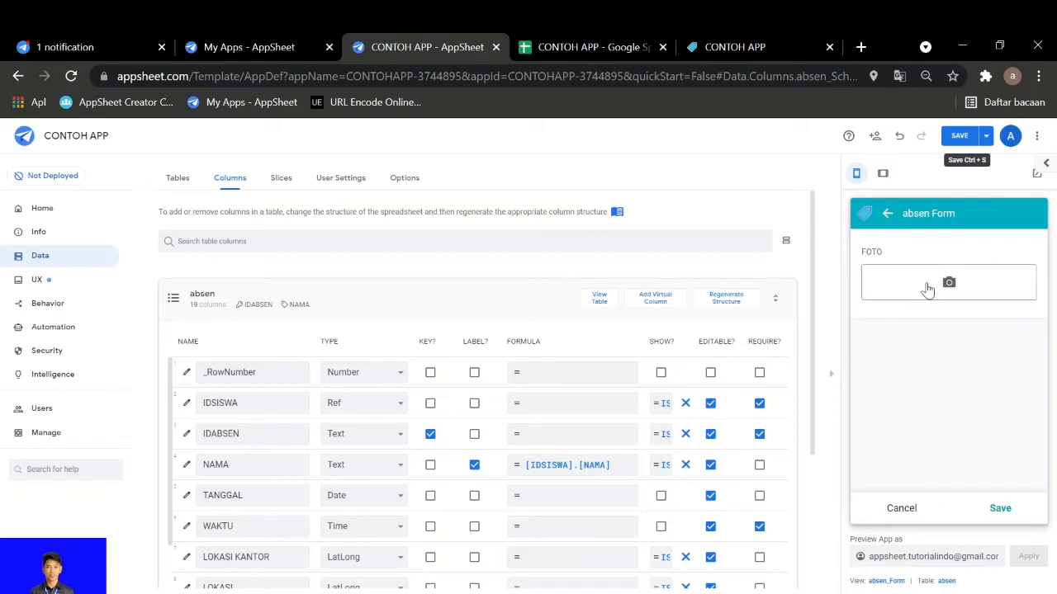
pyautogui.click(886, 216)
pyautogui.click(1009, 350)
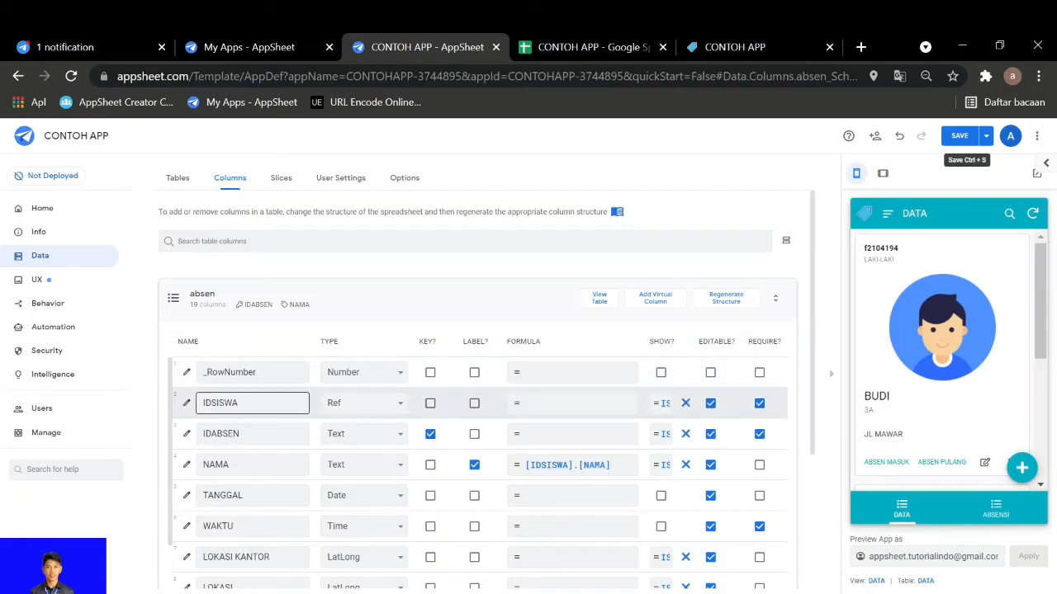
pyautogui.click(186, 403)
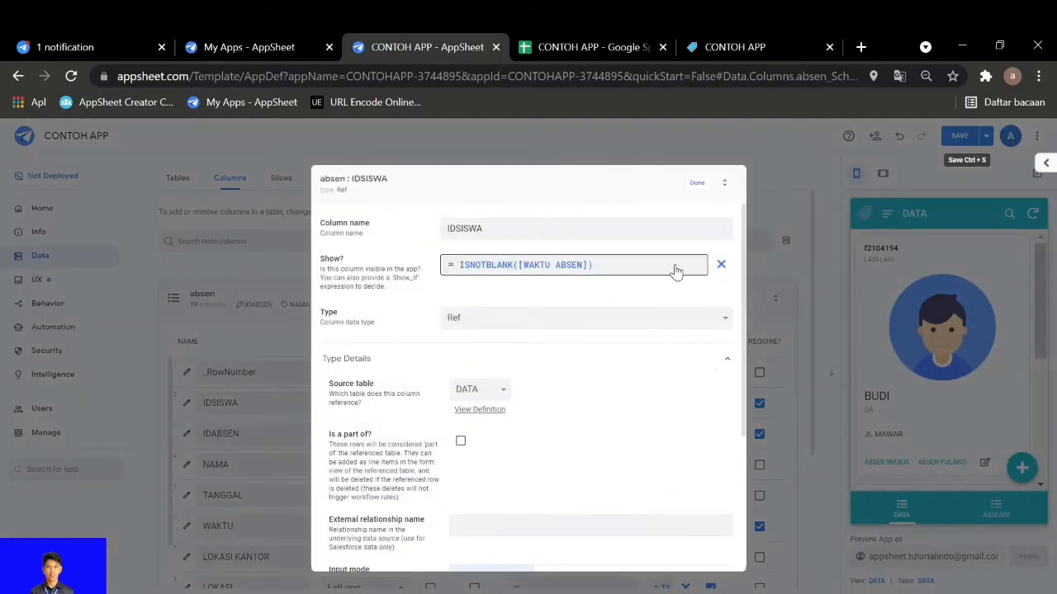
pyautogui.click(721, 265)
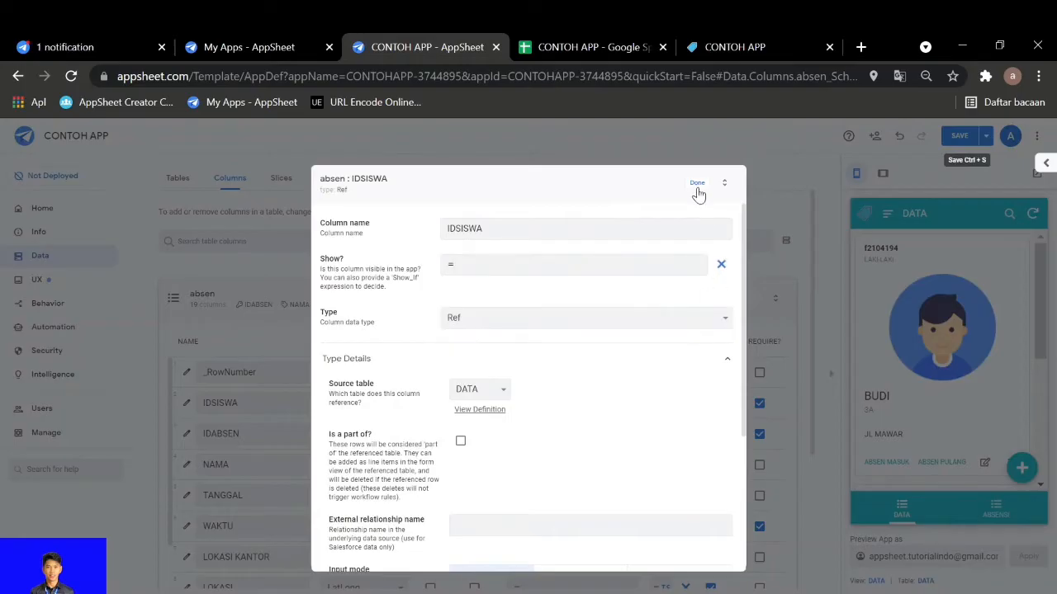
pyautogui.click(698, 185)
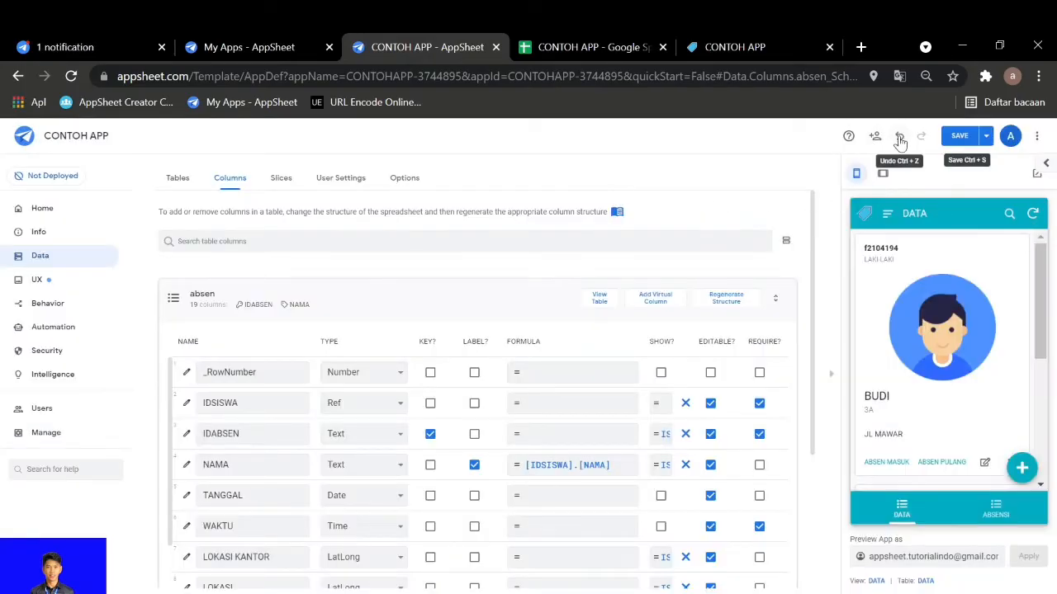
pyautogui.click(899, 136)
pyautogui.click(899, 138)
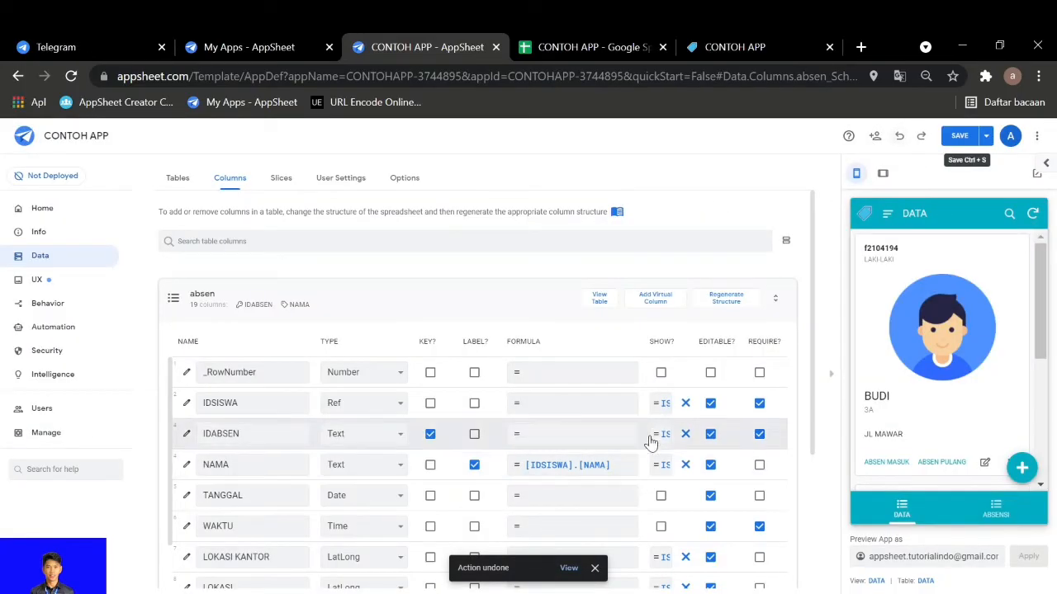
# View the Show_If expressions of the IDSISWA and IDABSEN columns, leaving both unchanged
pyautogui.click(660, 404)
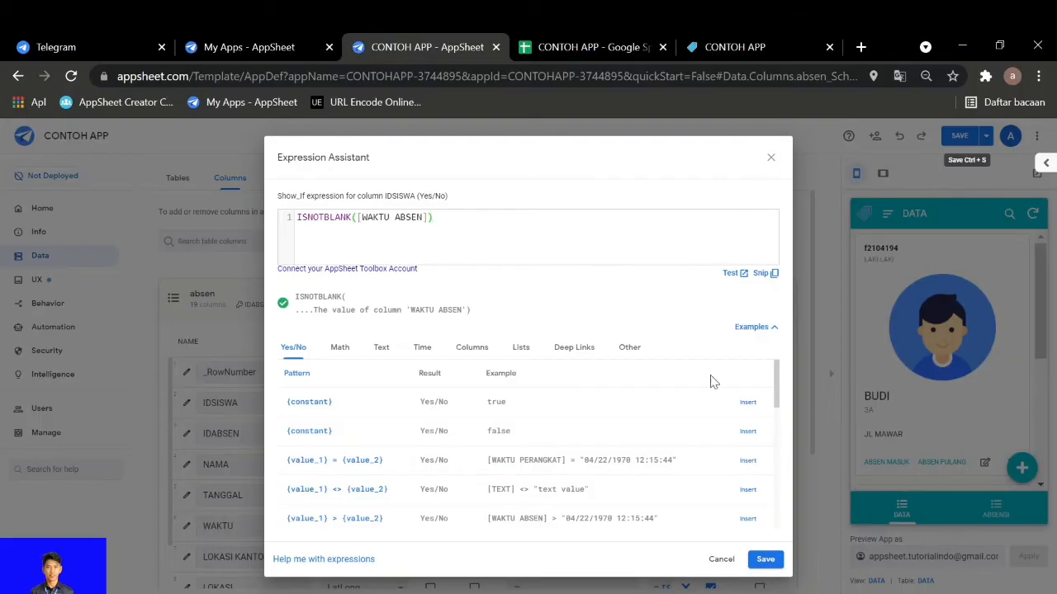
pyautogui.click(764, 566)
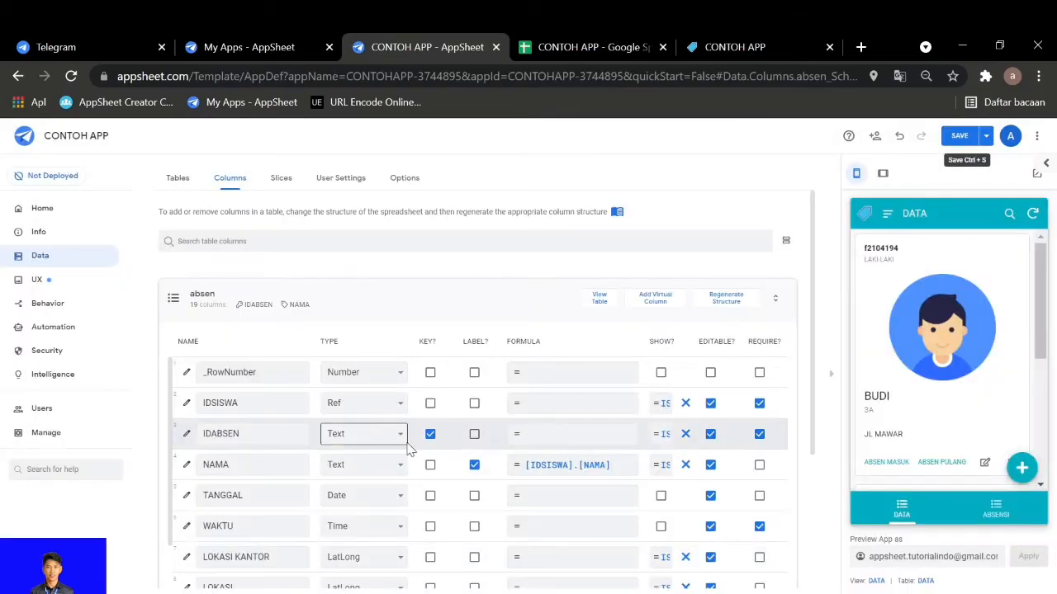
pyautogui.click(665, 433)
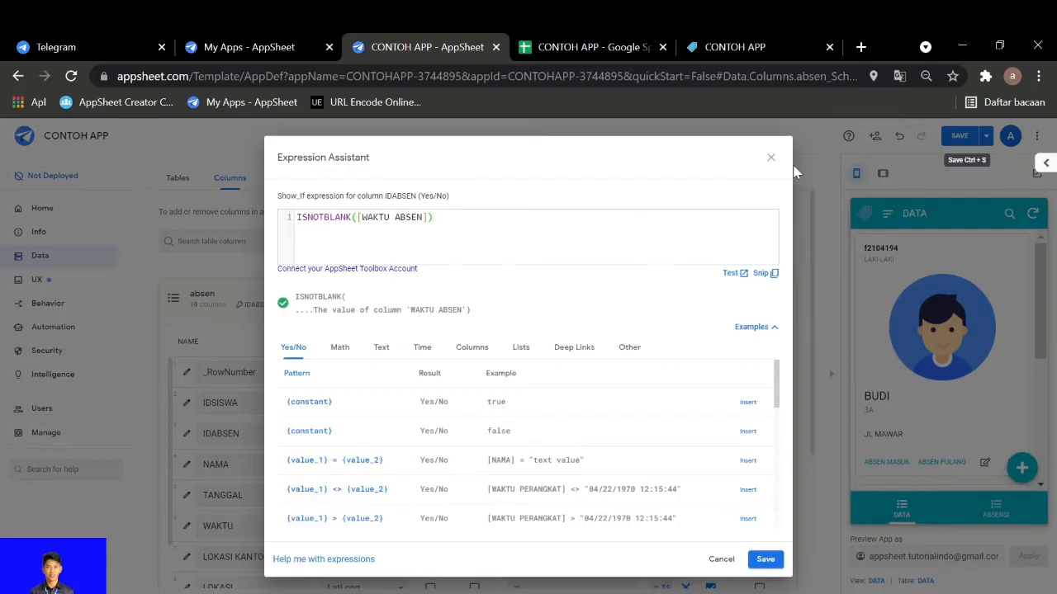
pyautogui.click(771, 156)
# Examine the visibility settings of the absen columns from NAMA through KETERANGAN
pyautogui.scroll(-2, 605, 384)
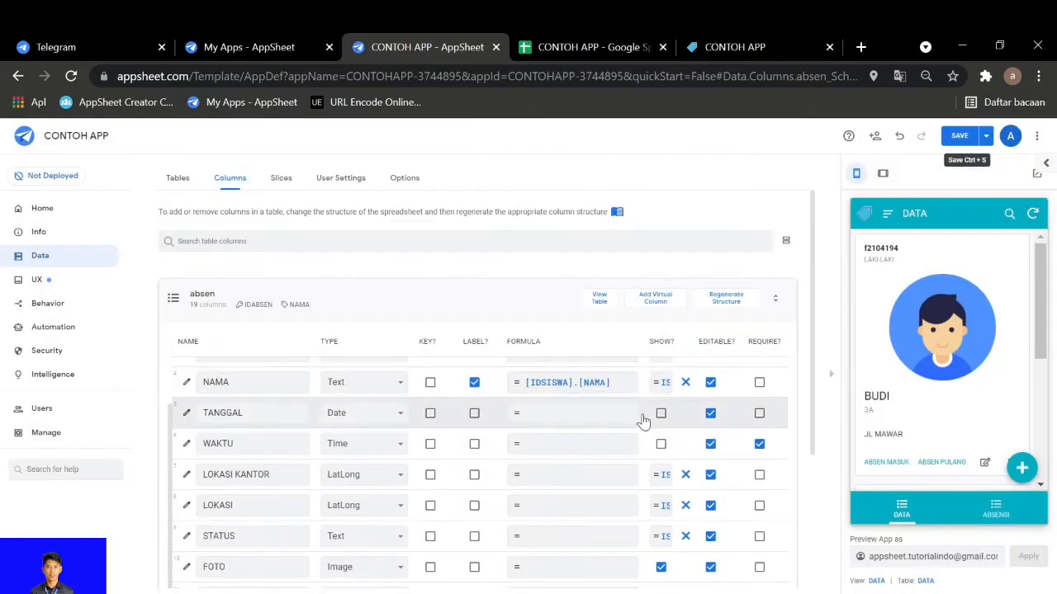
pyautogui.scroll(2, 640, 421)
pyautogui.scroll(-1, 627, 470)
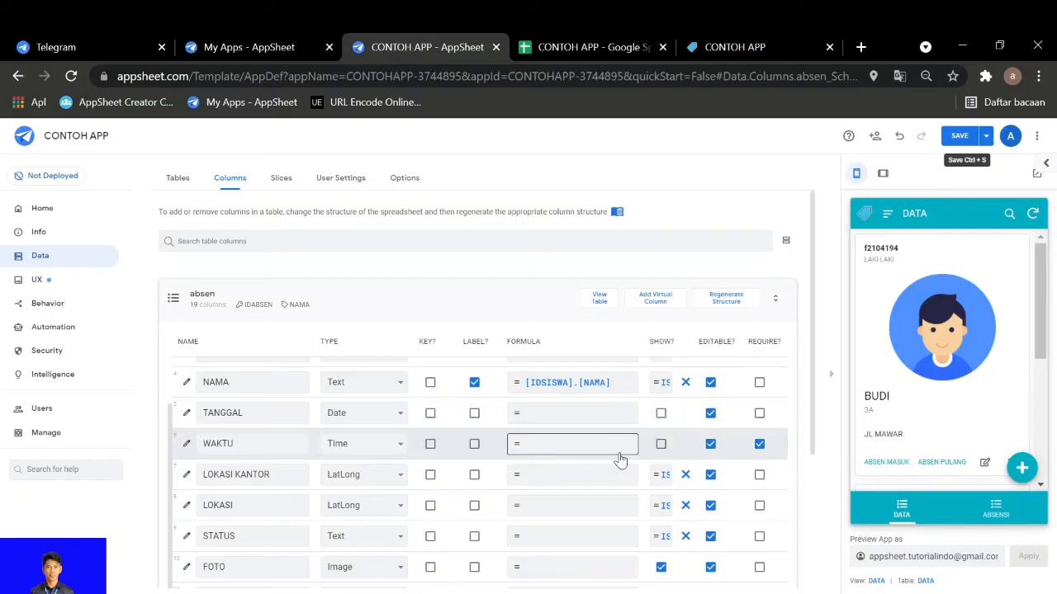
pyautogui.scroll(-2, 620, 460)
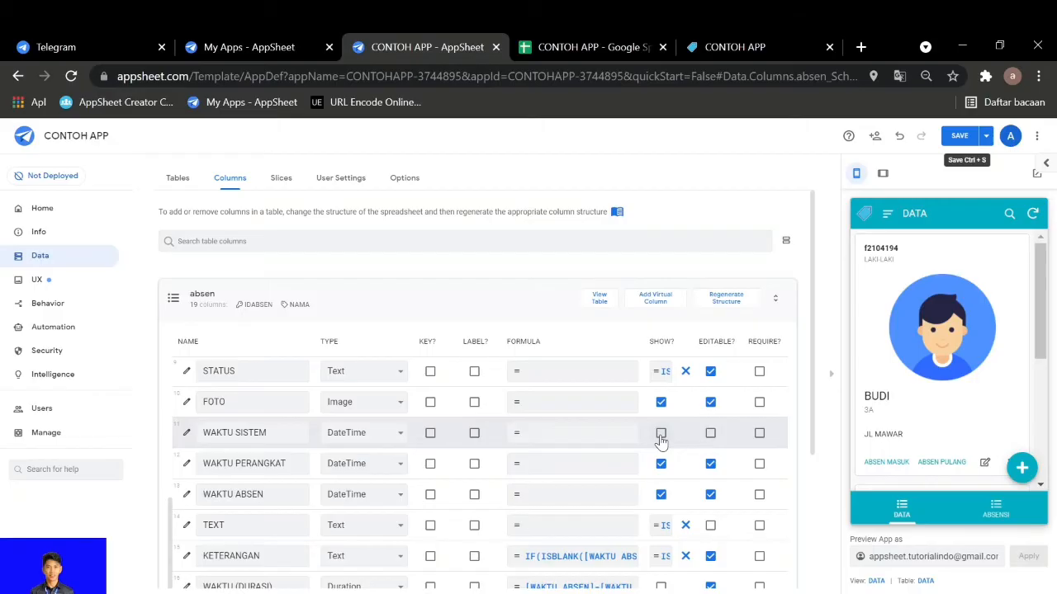
pyautogui.scroll(1, 660, 459)
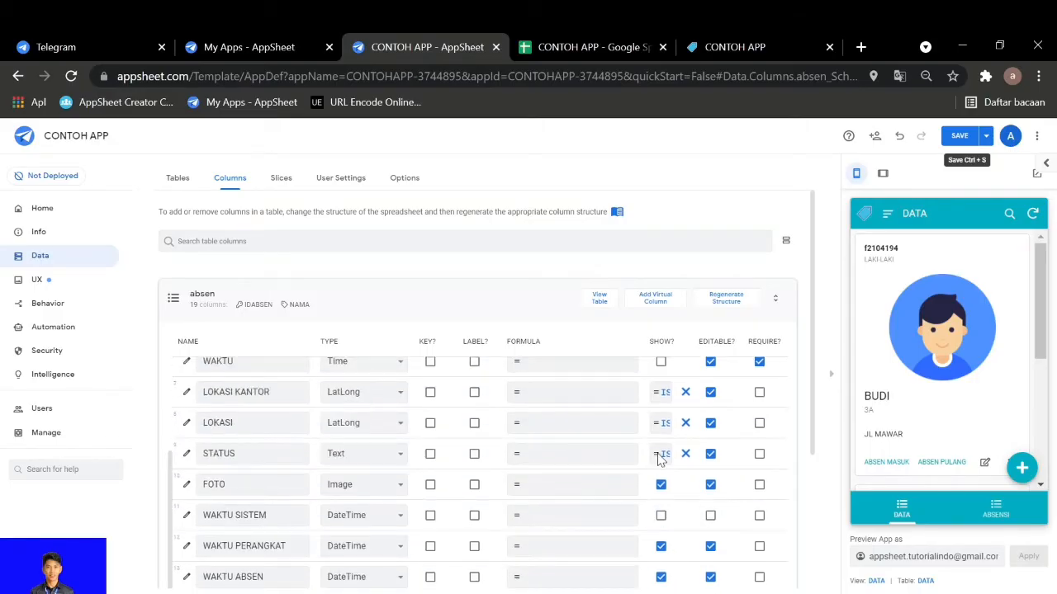
pyautogui.scroll(1, 656, 478)
pyautogui.scroll(-1, 649, 446)
pyautogui.scroll(-1, 649, 446)
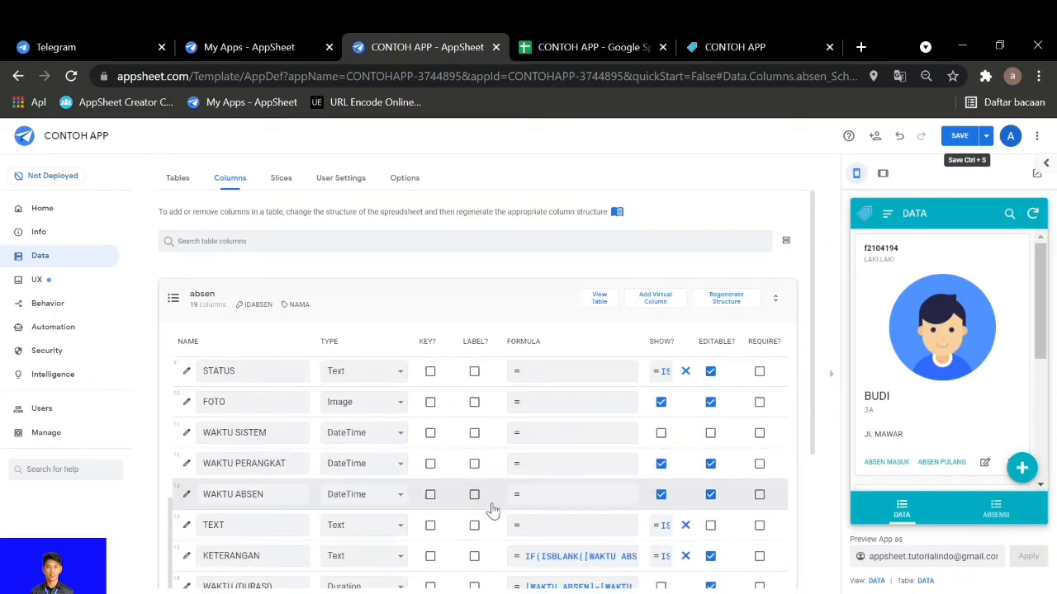
# View the TEXT column's Show_If expression, close it without changes, and open the one for KETERANGAN
pyautogui.click(663, 526)
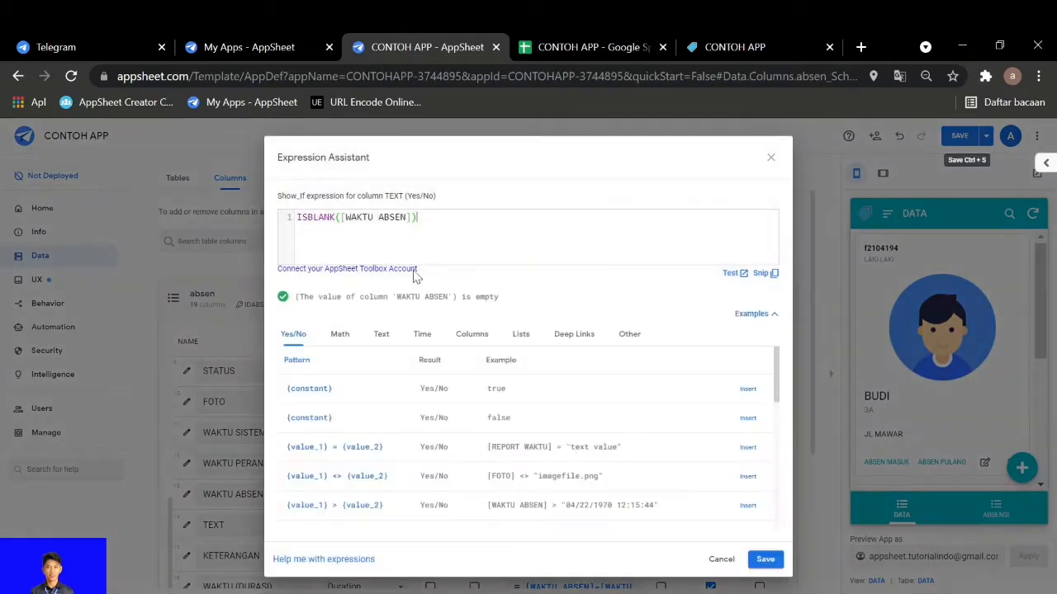
pyautogui.click(771, 160)
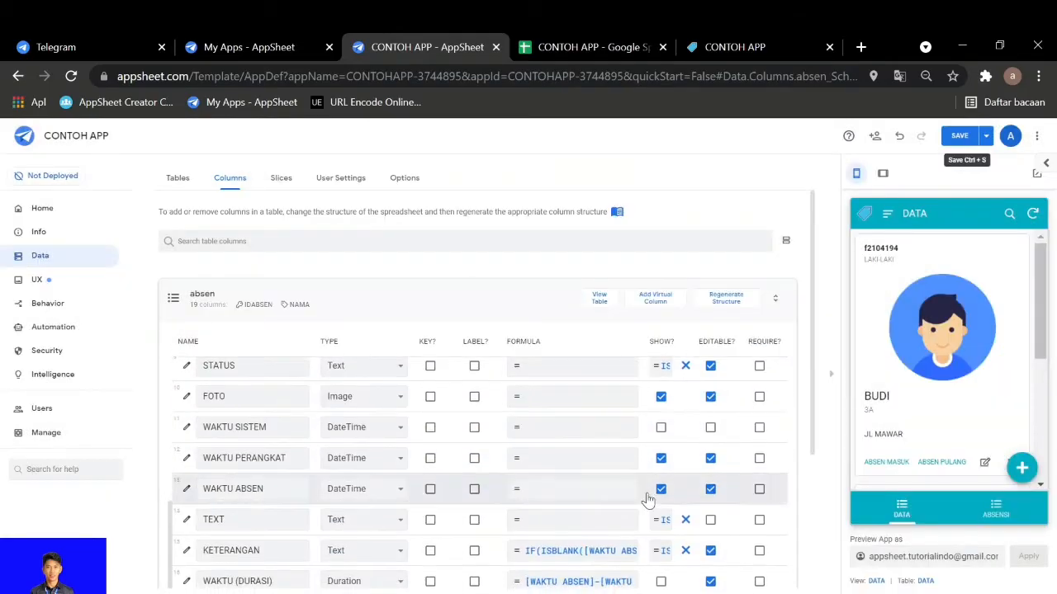
pyautogui.scroll(-1, 654, 541)
pyautogui.click(661, 469)
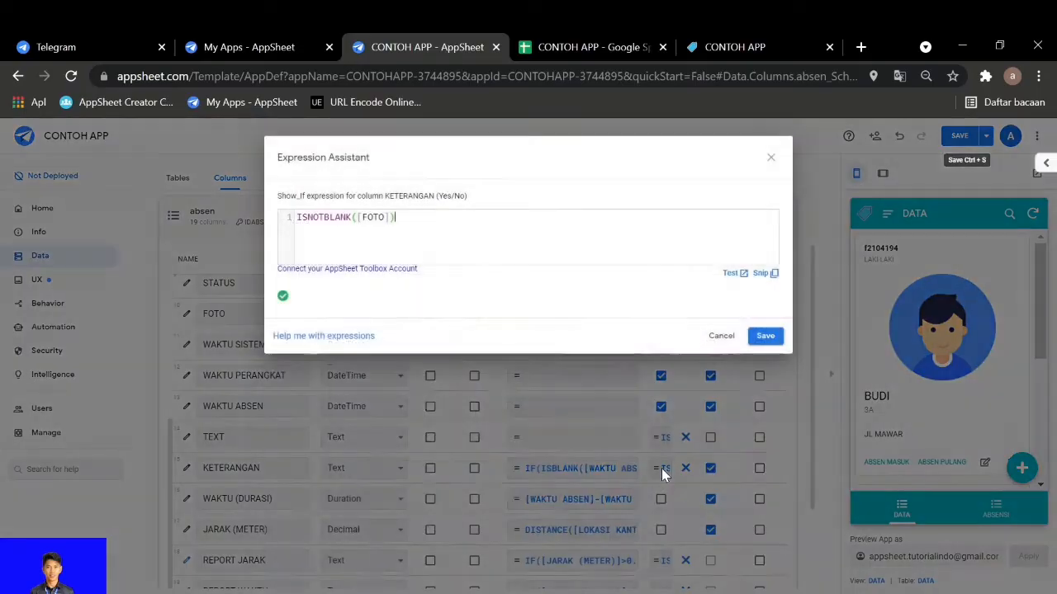
# Open the first record's ABSEN MASUK form in the app preview and view the KETERANGAN column's app formula
pyautogui.click(772, 161)
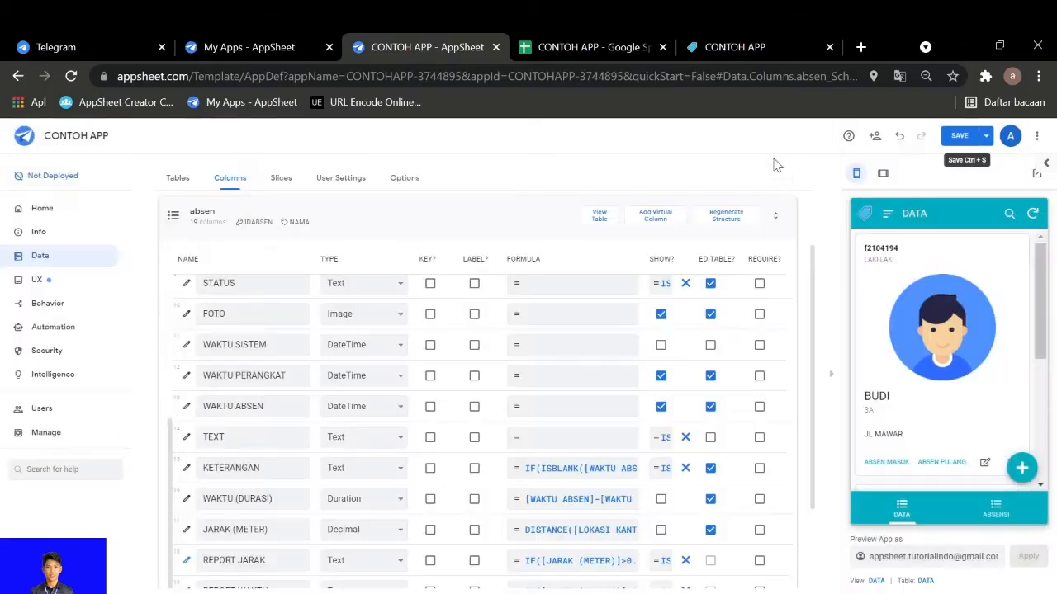
pyautogui.click(883, 464)
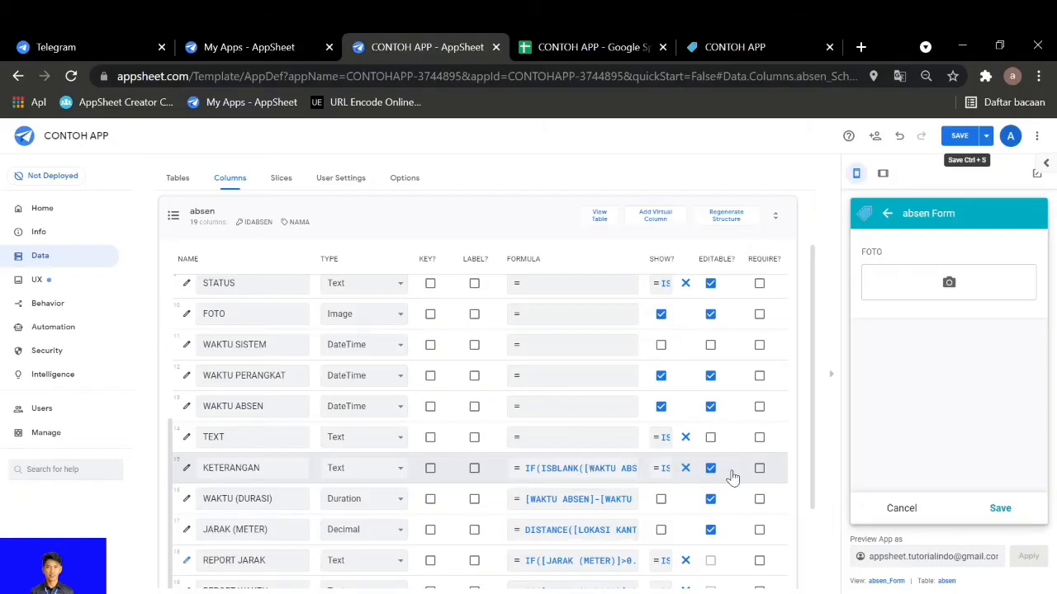
pyautogui.hscroll(3, 731, 470)
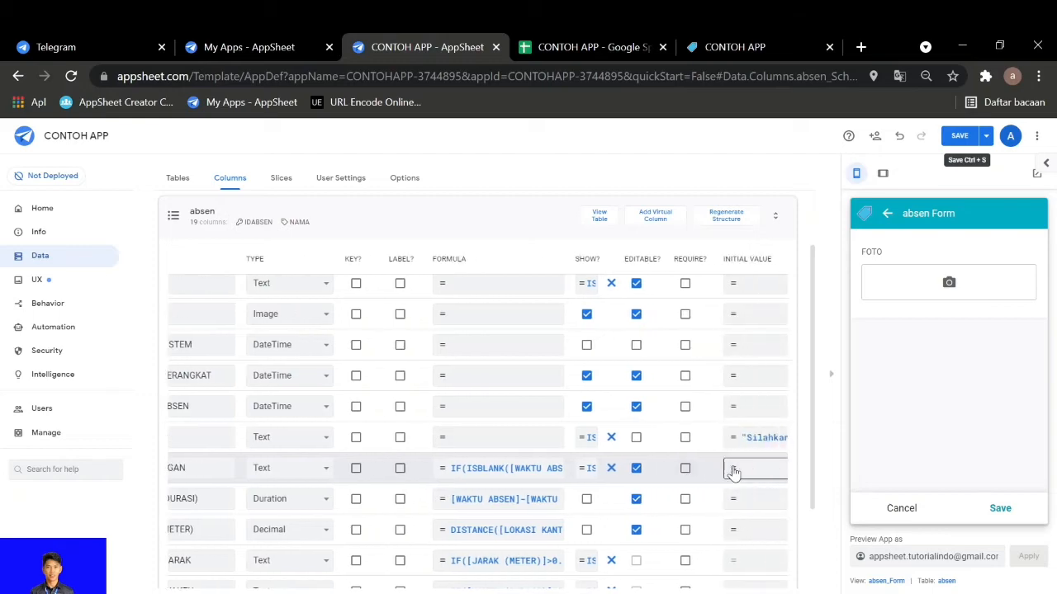
pyautogui.click(483, 469)
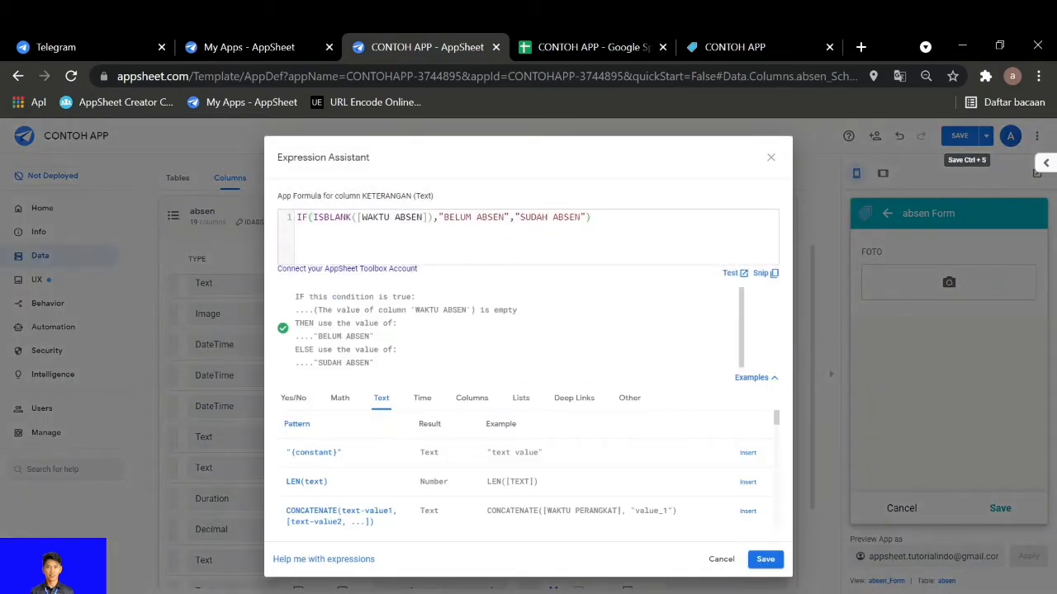
pyautogui.click(771, 157)
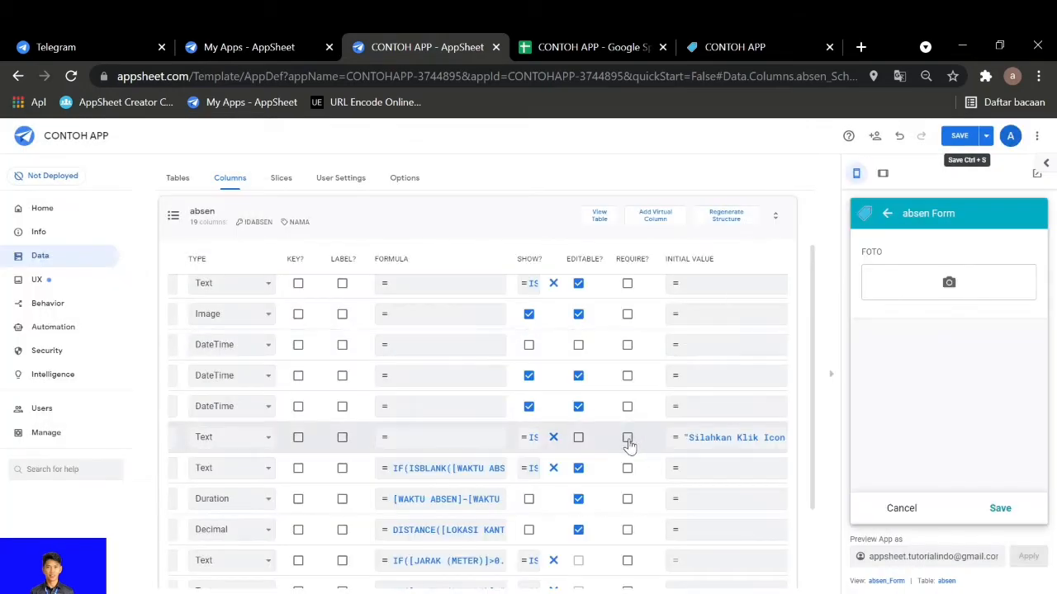
# View the Show_If expression of the absen table's REPORT JARAK column and close it
pyautogui.hscroll(-2, 537, 486)
pyautogui.hscroll(-2, 535, 483)
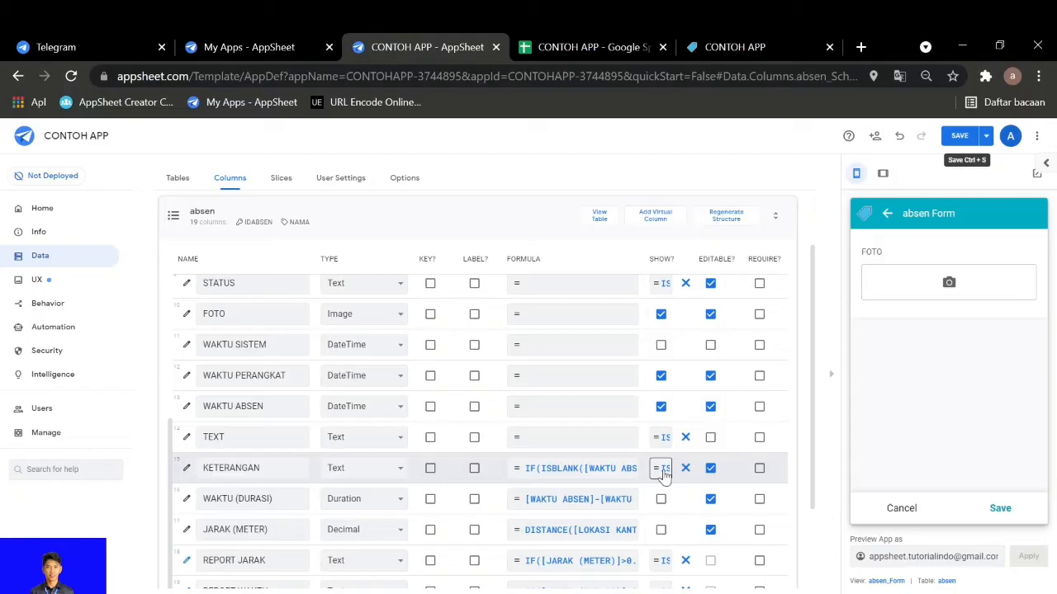
pyautogui.scroll(-1, 660, 496)
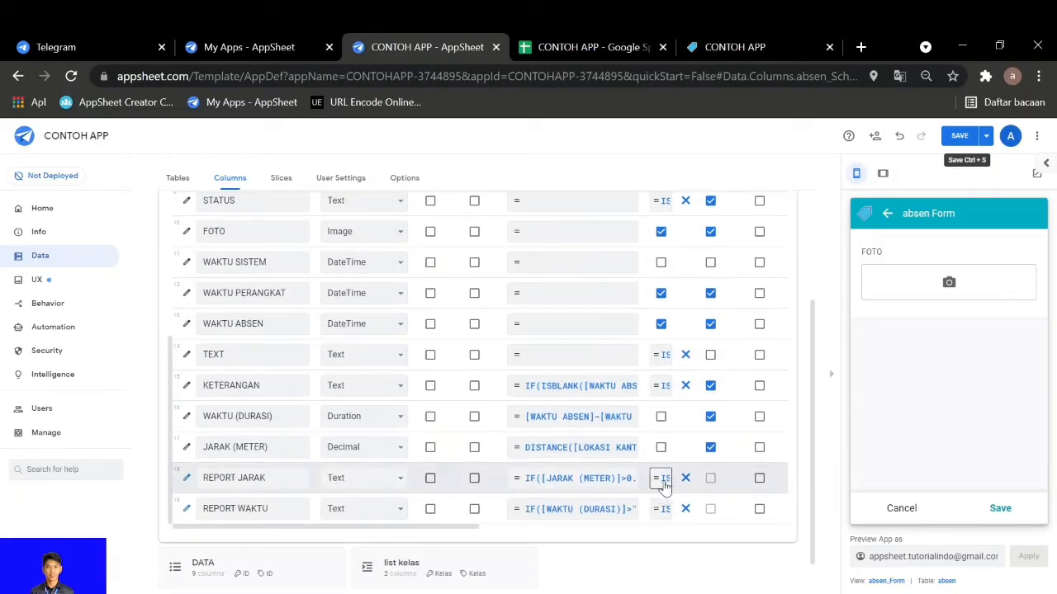
pyautogui.click(661, 478)
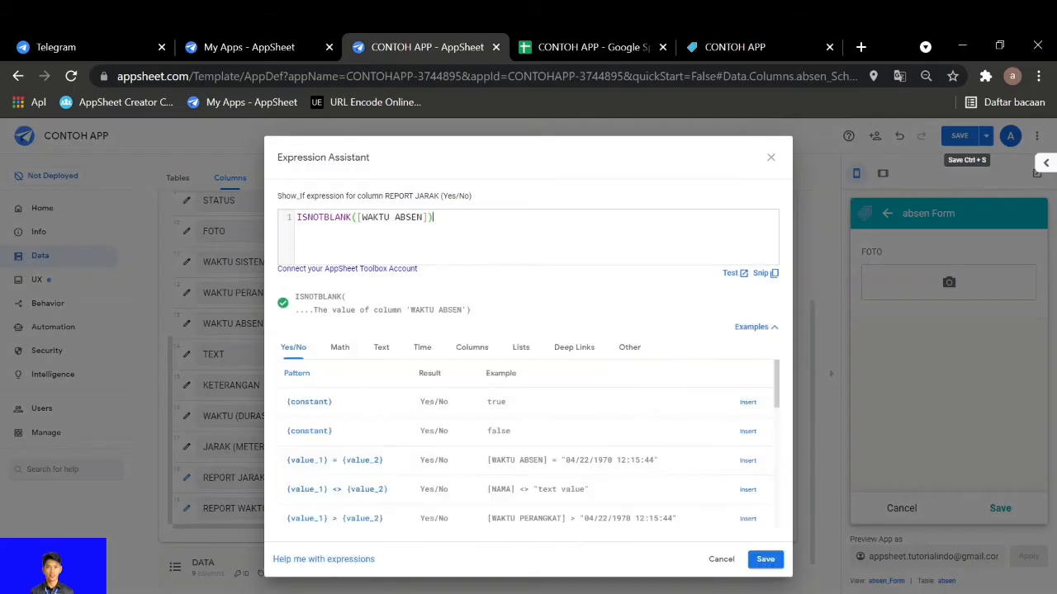
pyautogui.click(773, 159)
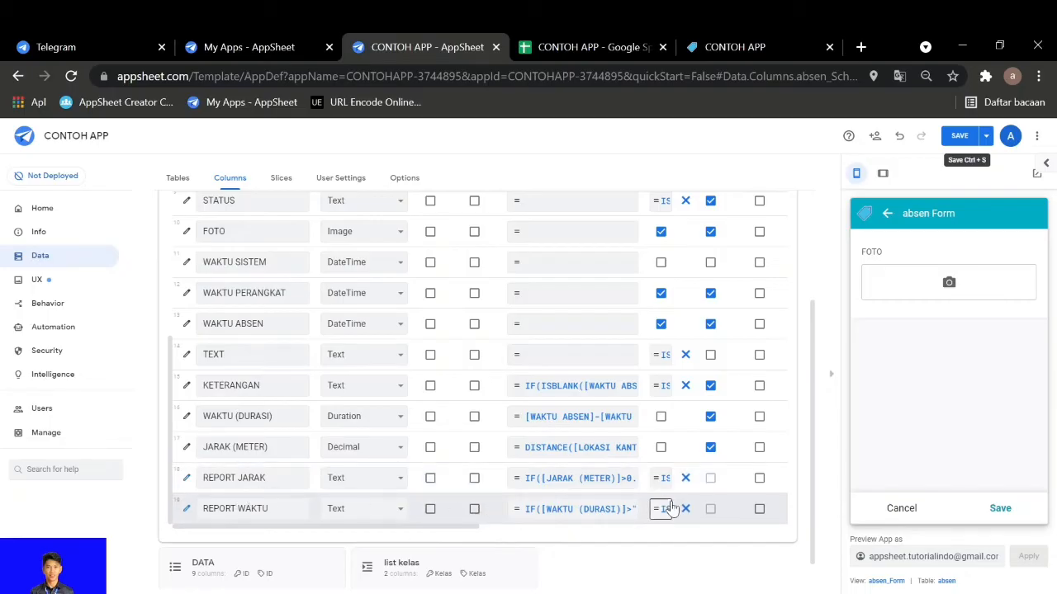
# Collapse the absen table's column list and cancel the absen form in the preview, returning to the DATA view
pyautogui.scroll(3, 664, 504)
pyautogui.scroll(3, 514, 400)
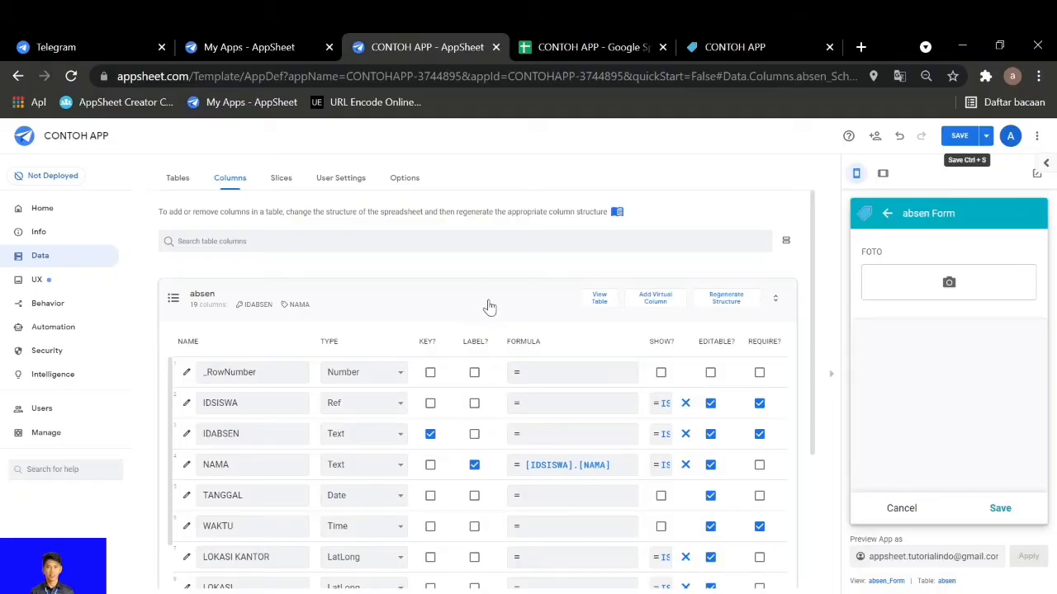
pyautogui.click(487, 303)
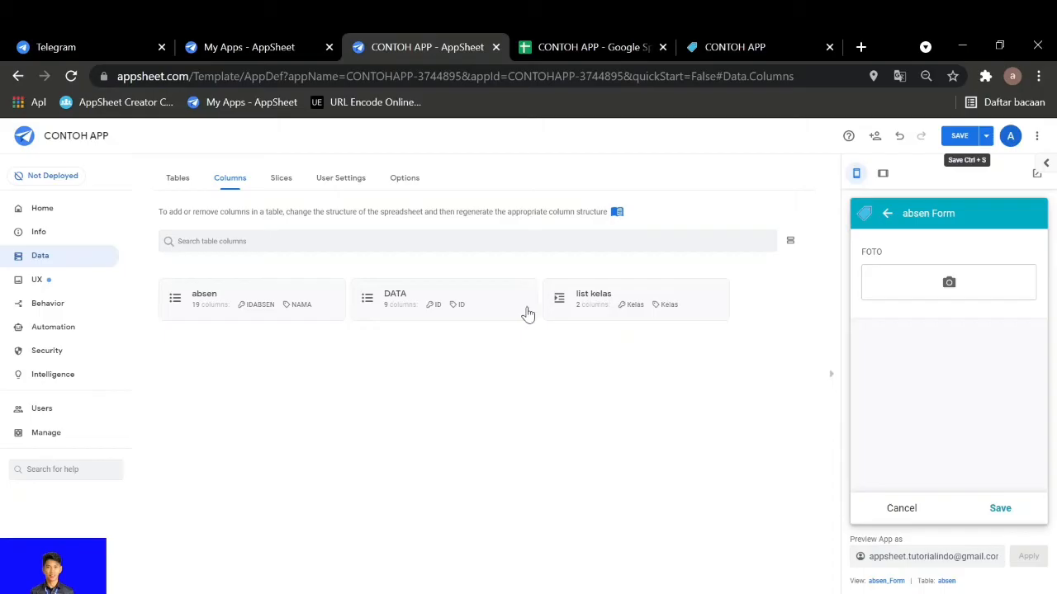
pyautogui.click(903, 509)
pyautogui.click(1006, 349)
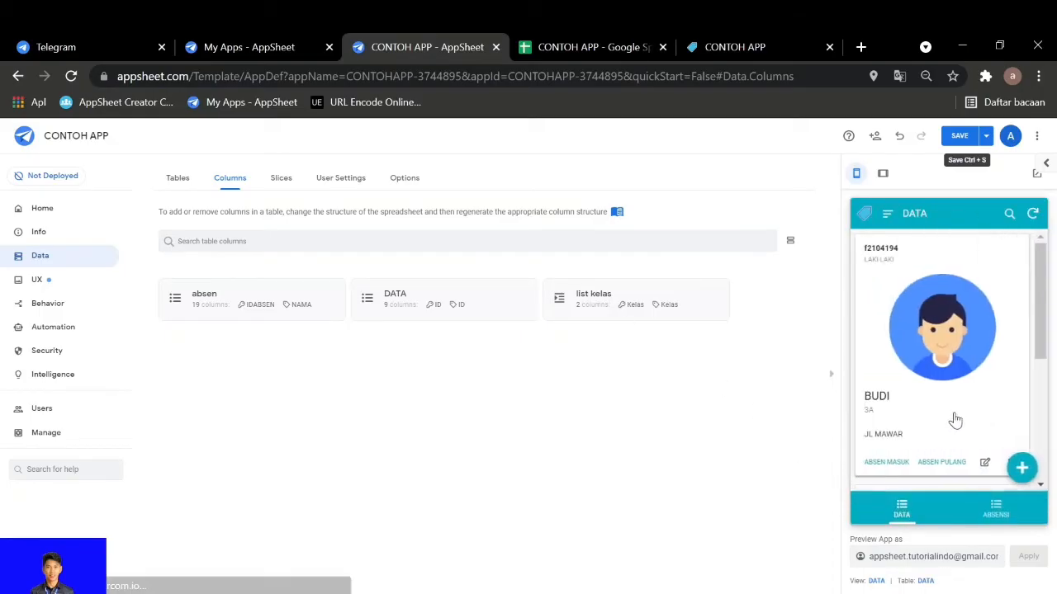
# Open the DATA table's ABSEN MASUK action in the app's behavior settings and view its navigation target expression
pyautogui.click(59, 305)
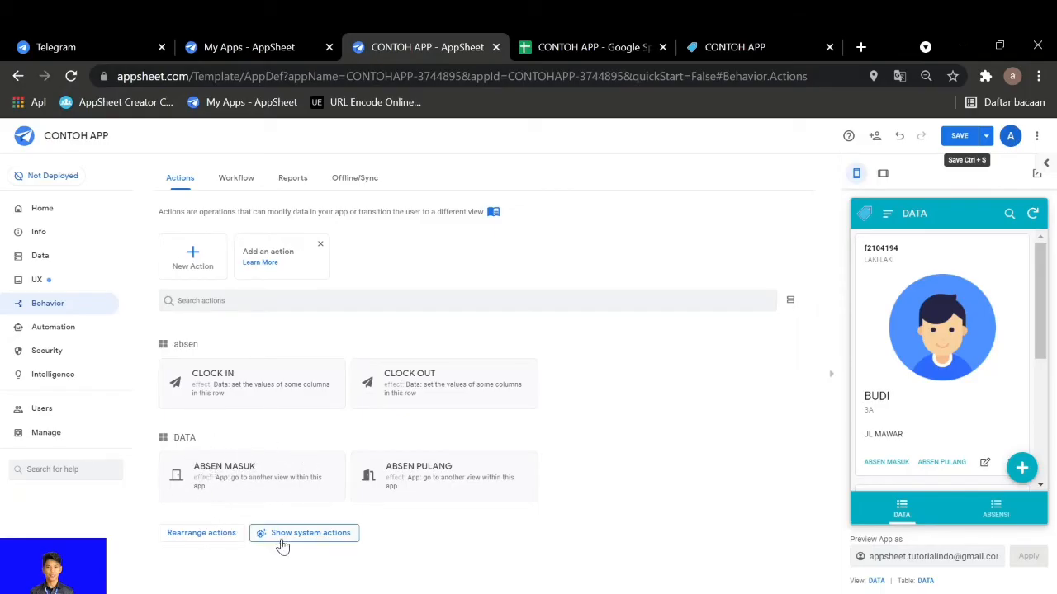
pyautogui.click(276, 493)
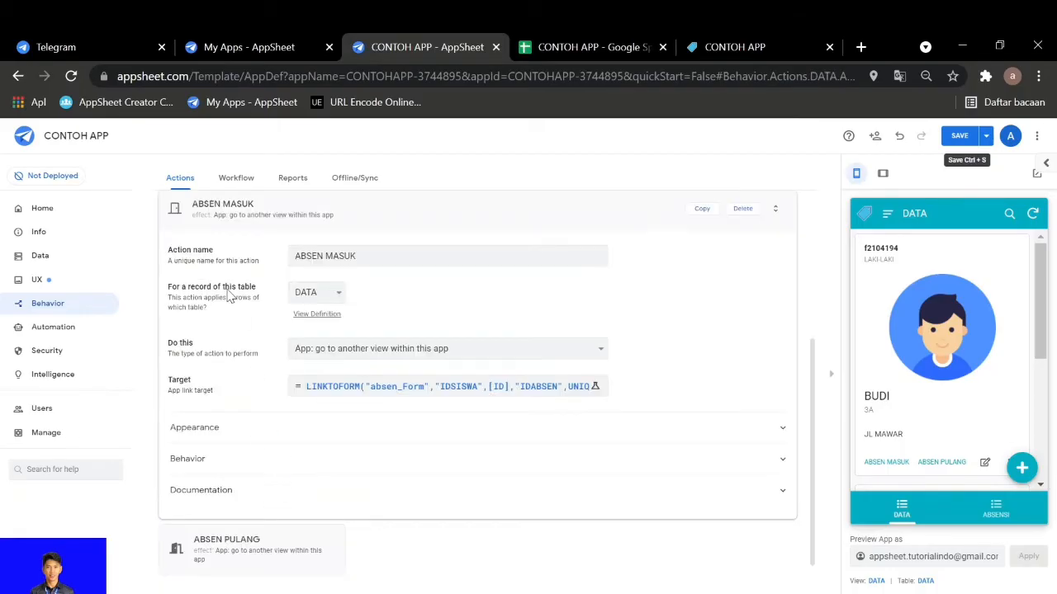
pyautogui.click(349, 252)
pyautogui.click(377, 388)
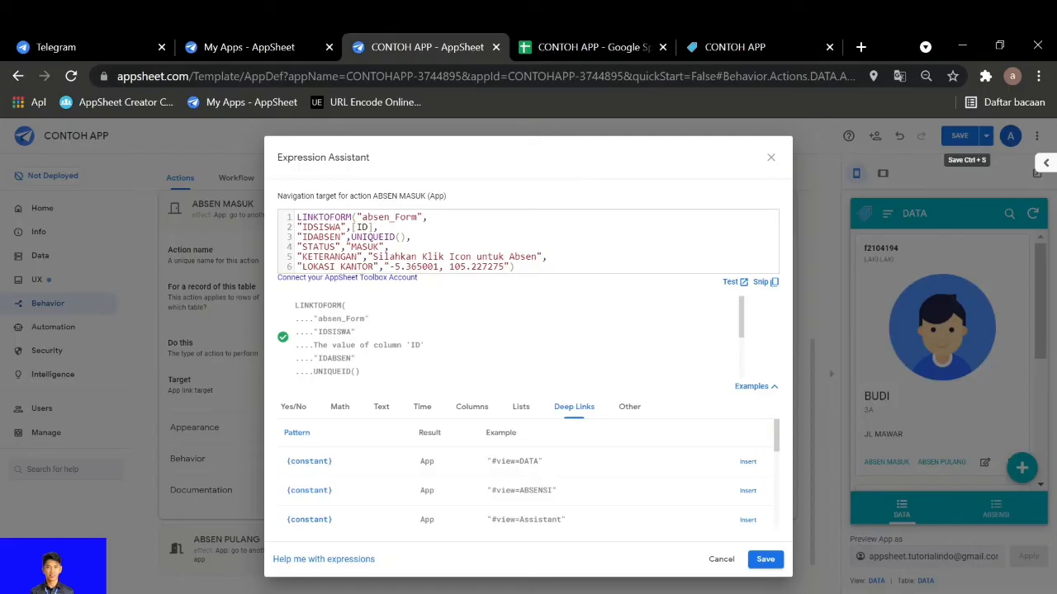
# Read through the enlarged LINKTOFORM navigation target of the ABSEN MASUK action and save the expression
pyautogui.hotkey('ctrl', '+')
pyautogui.hotkey('ctrl', '+')
pyautogui.hotkey('ctrl', '+')
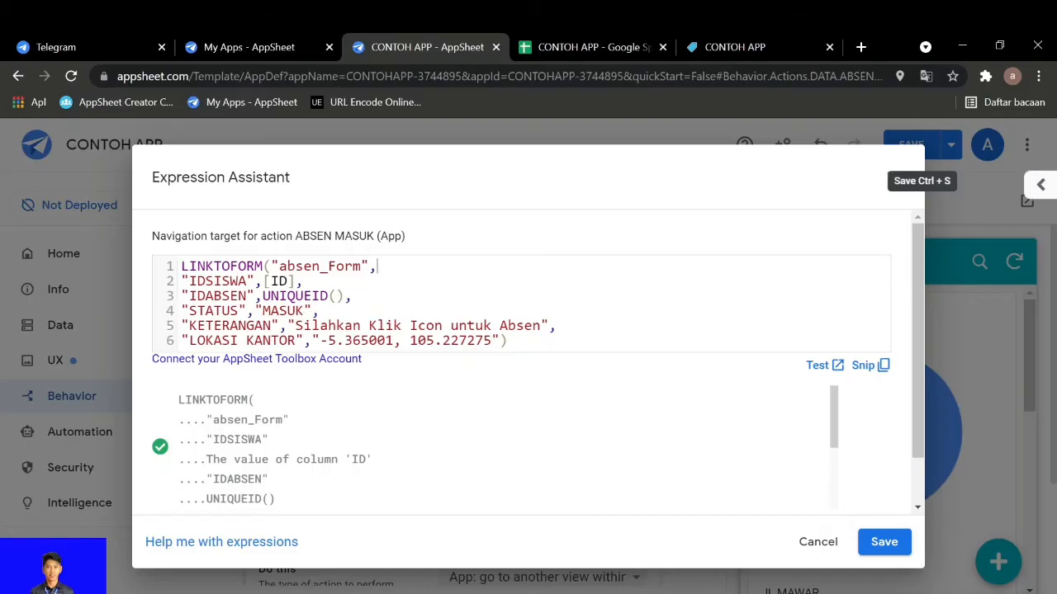
pyautogui.scroll(-1, 433, 329)
pyautogui.scroll(1, 433, 328)
pyautogui.click(884, 545)
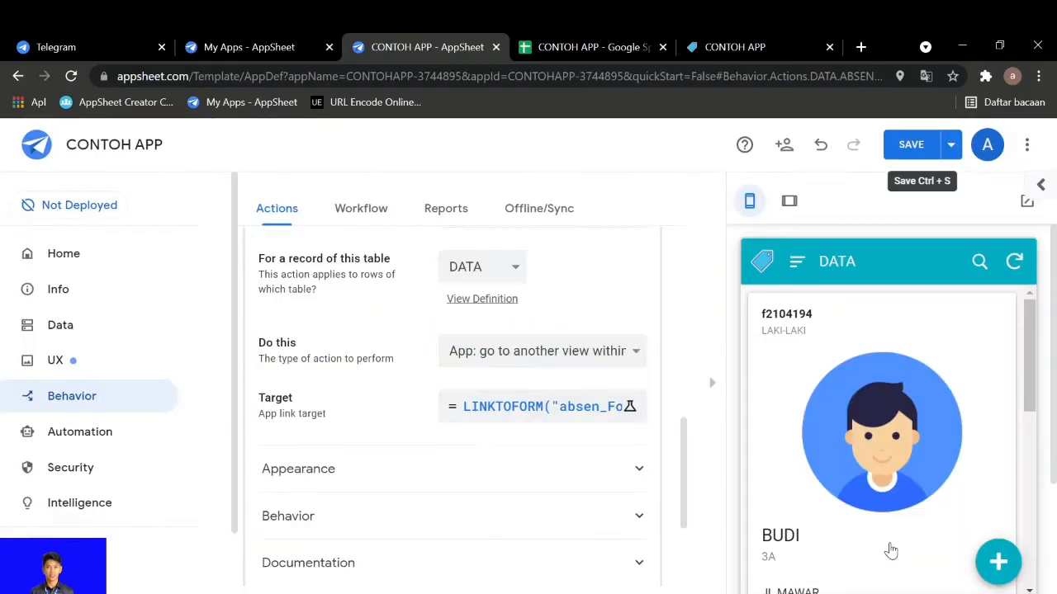
pyautogui.hotkey('ctrl', '-')
pyautogui.hotkey('ctrl', '-')
pyautogui.hotkey('ctrl', '-')
pyautogui.hotkey('ctrl', '-')
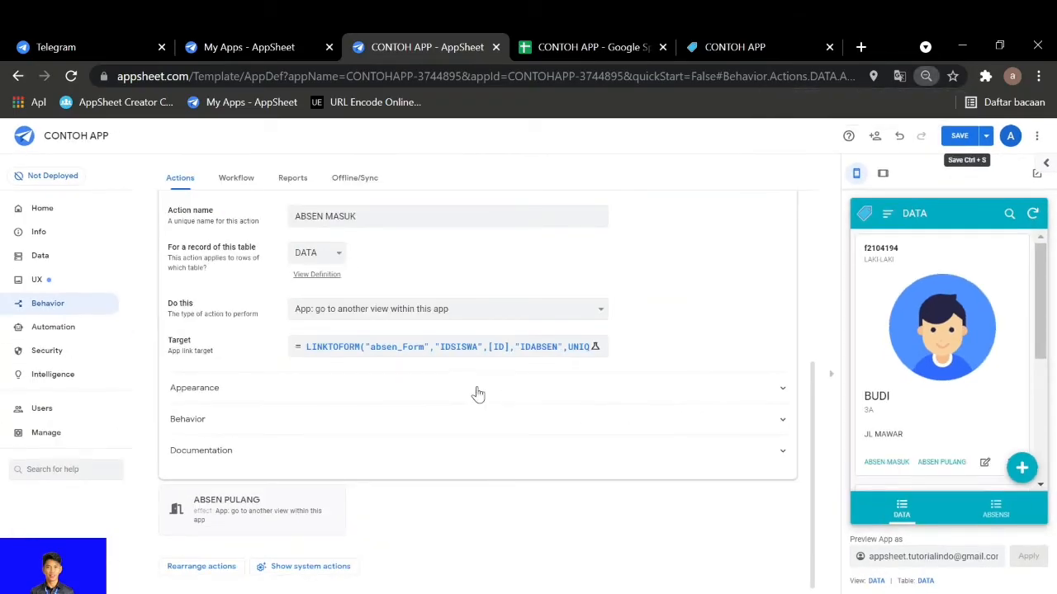
# Expand the ABSEN MASUK action's Appearance and Behavior settings and review them, keeping ID as the attached column
pyautogui.click(478, 391)
pyautogui.scroll(-3, 429, 495)
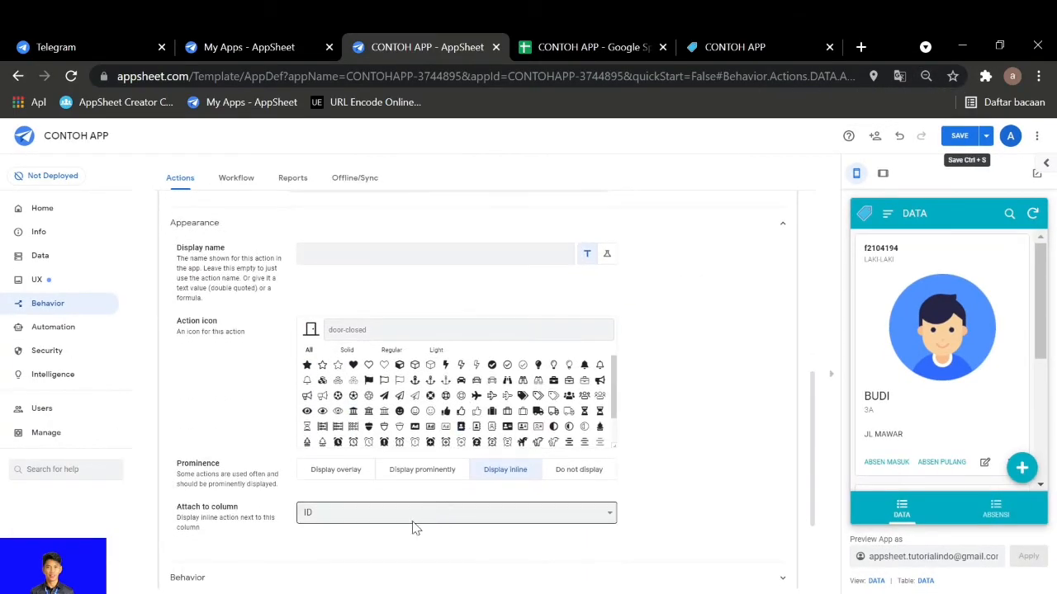
pyautogui.click(392, 505)
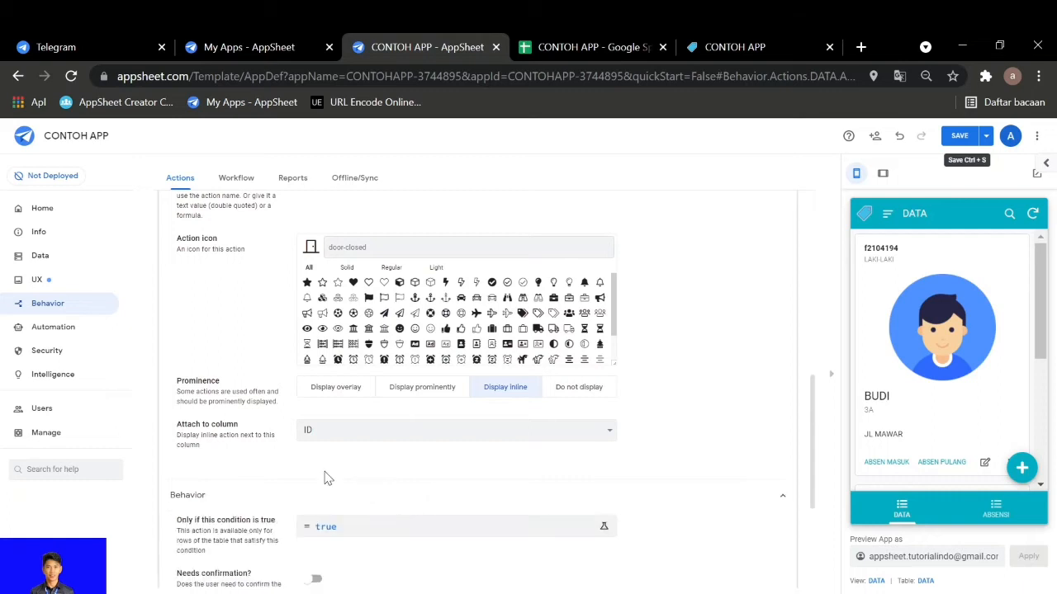
pyautogui.scroll(-1, 314, 462)
pyautogui.scroll(-3, 309, 464)
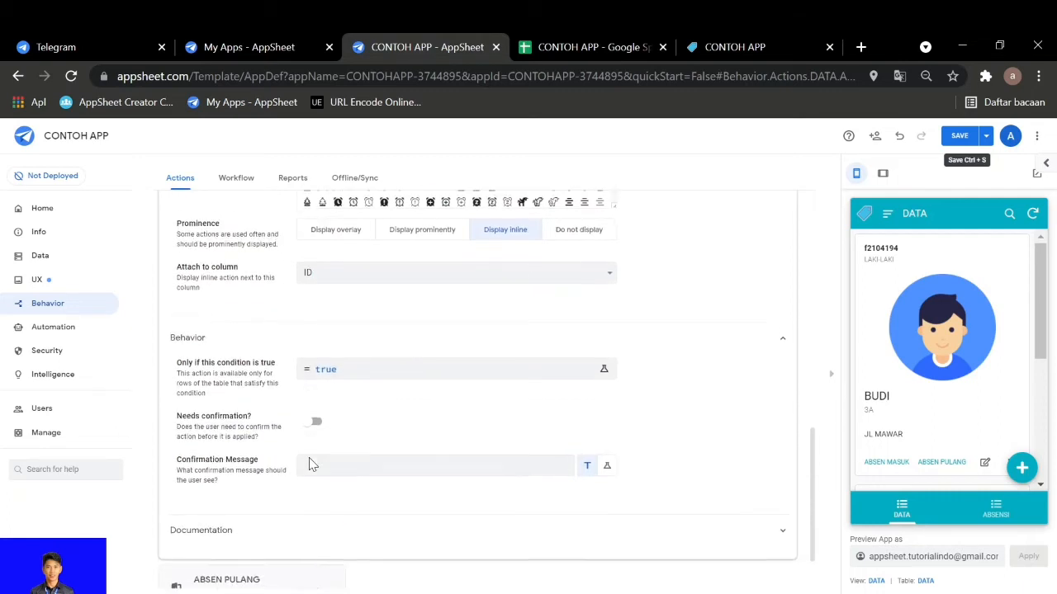
pyautogui.click(310, 464)
pyautogui.click(249, 430)
pyautogui.scroll(2, 236, 408)
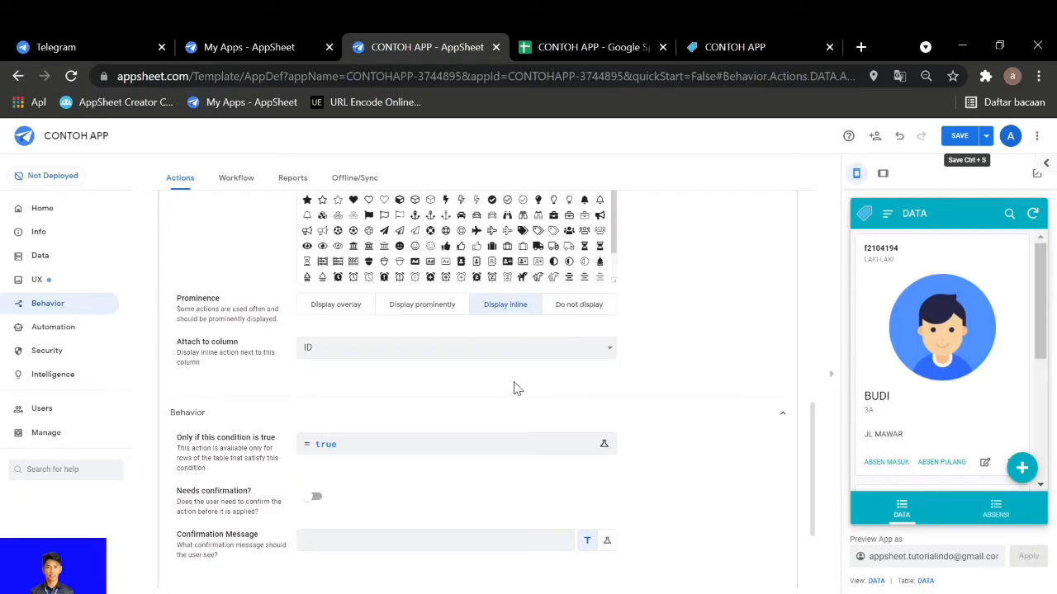
pyautogui.click(550, 353)
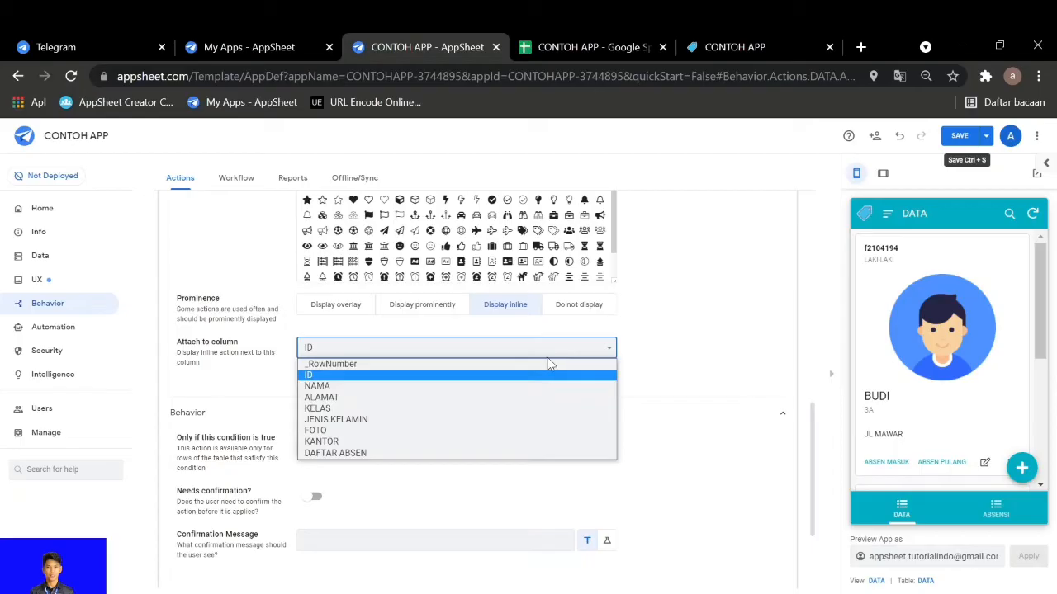
pyautogui.click(536, 376)
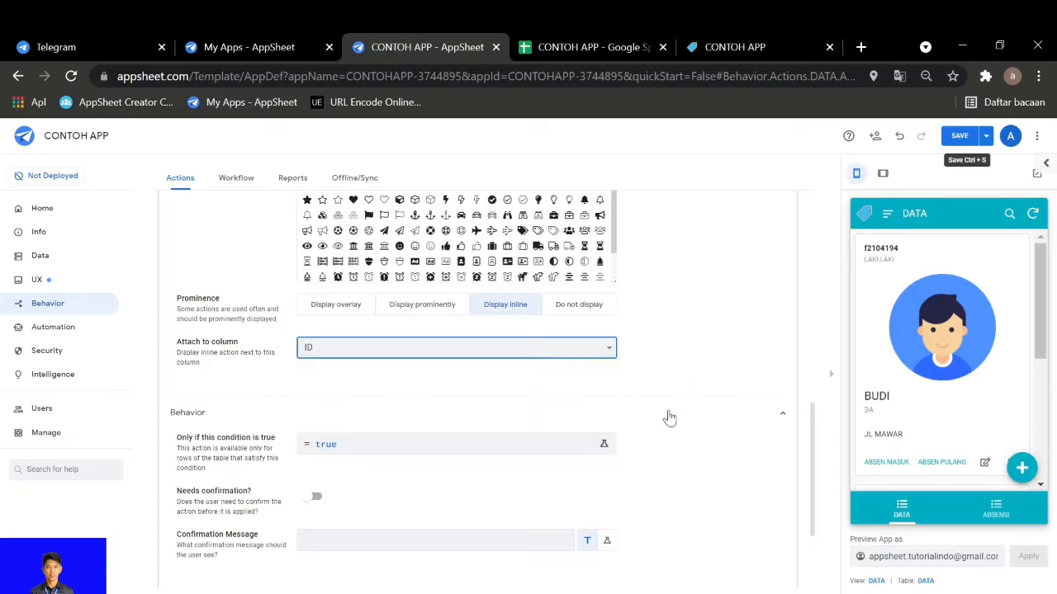
# Try the Do not display and Display prominently options for ABSEN MASUK, and restore Display inline attached to the ID column
pyautogui.scroll(1, 667, 417)
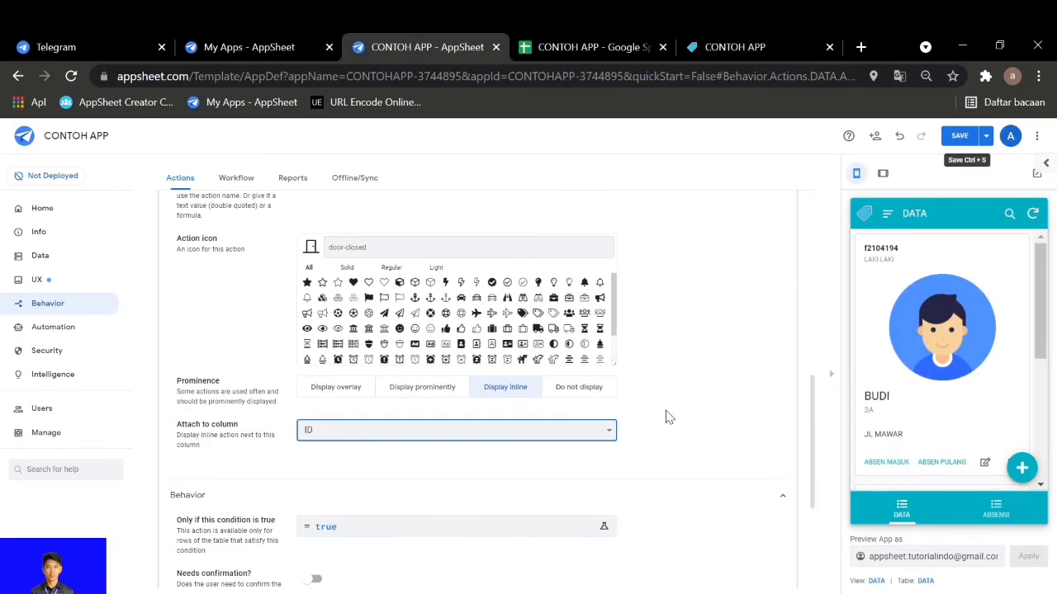
pyautogui.click(558, 395)
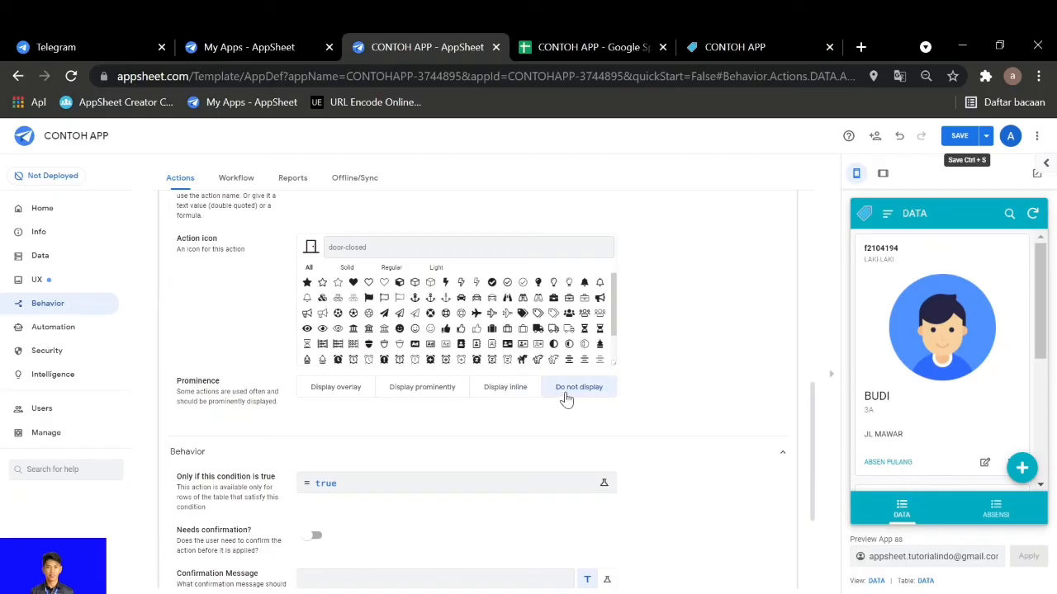
pyautogui.click(507, 395)
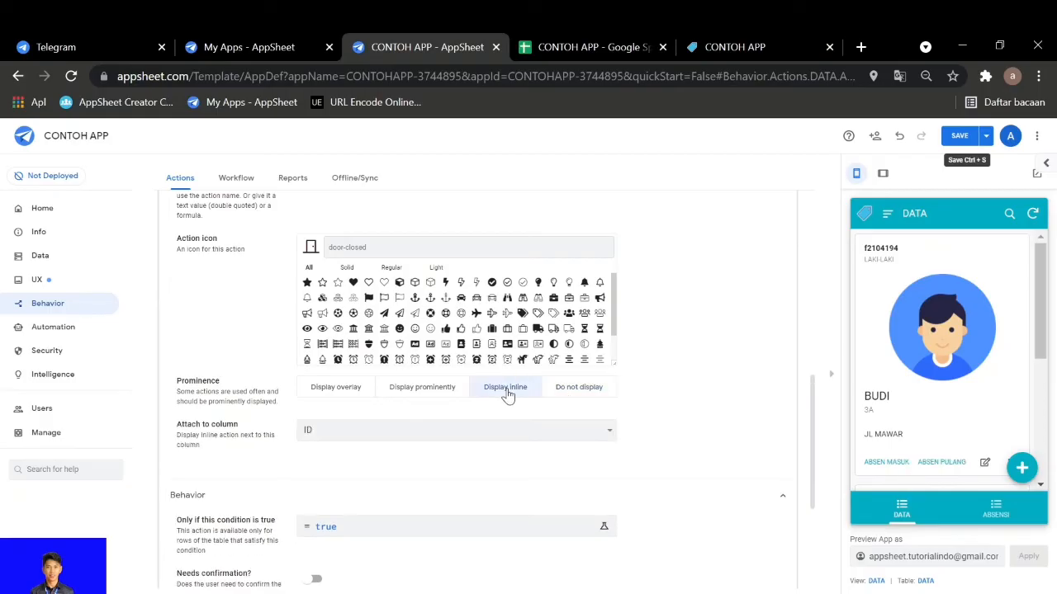
pyautogui.click(438, 392)
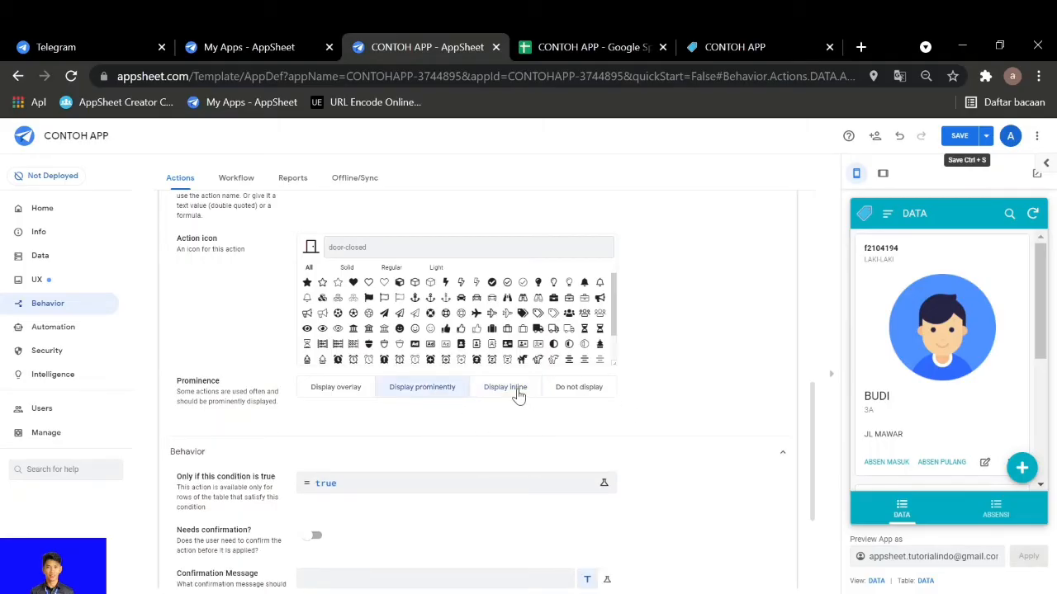
pyautogui.click(512, 394)
pyautogui.click(591, 431)
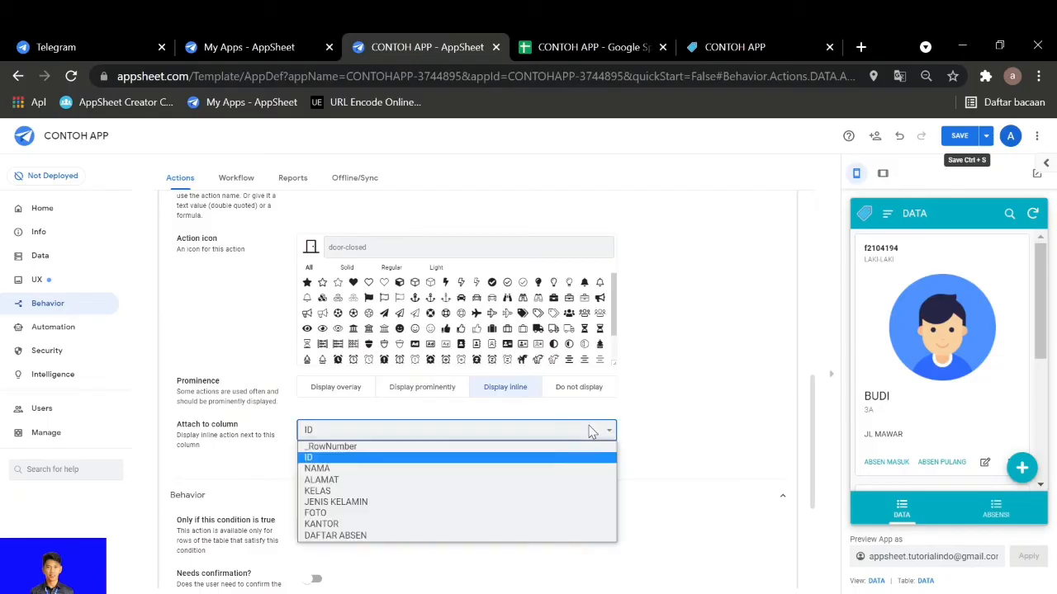
pyautogui.click(405, 457)
# Look over the ABSEN MASUK action's icon choices, collapse the action and save the app
pyautogui.scroll(3, 547, 465)
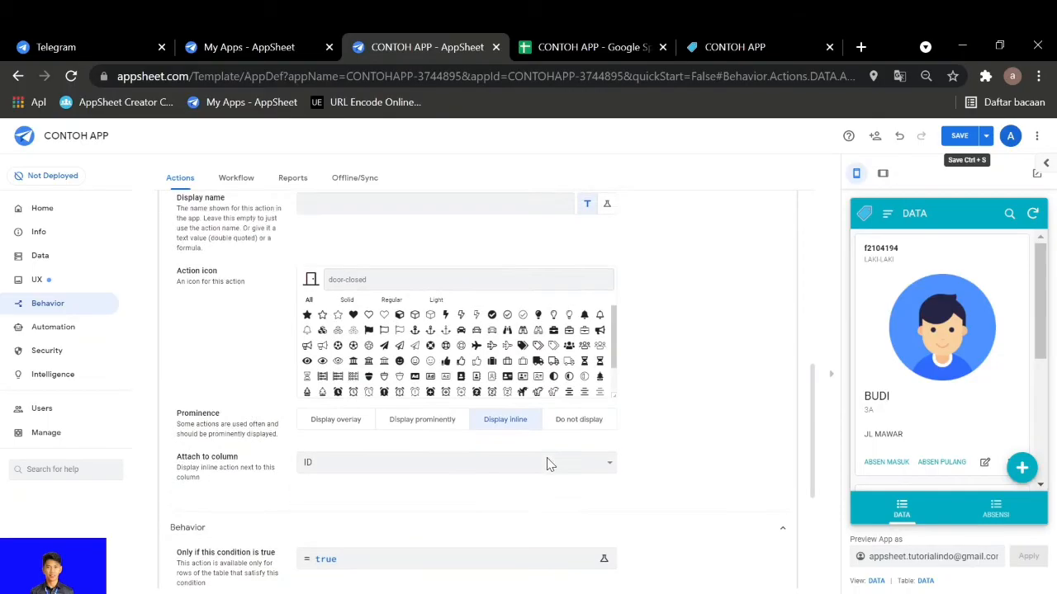
pyautogui.scroll(-1, 417, 496)
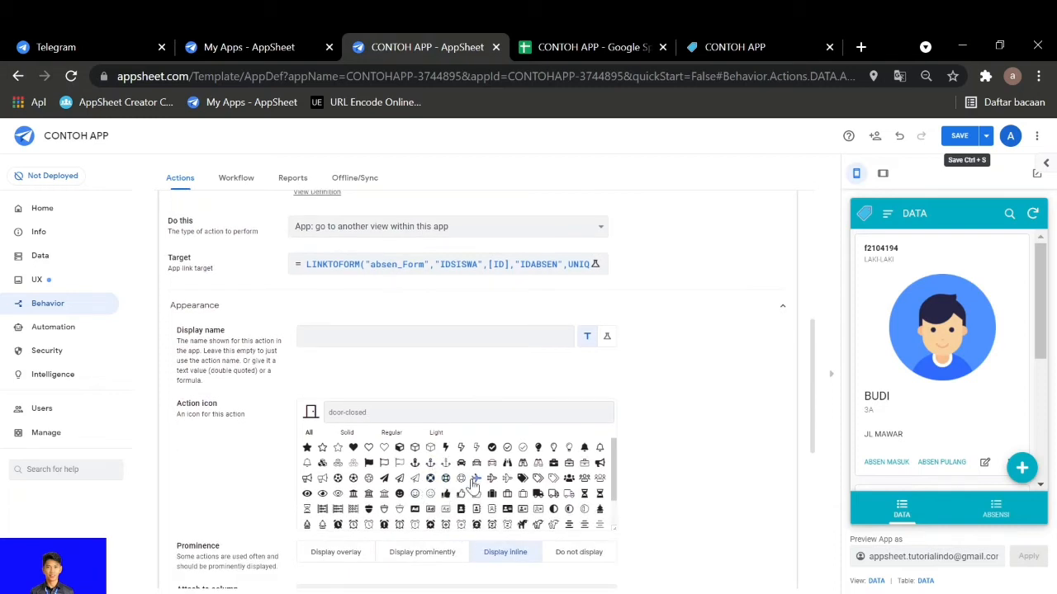
pyautogui.scroll(-5, 462, 487)
pyautogui.scroll(3, 623, 478)
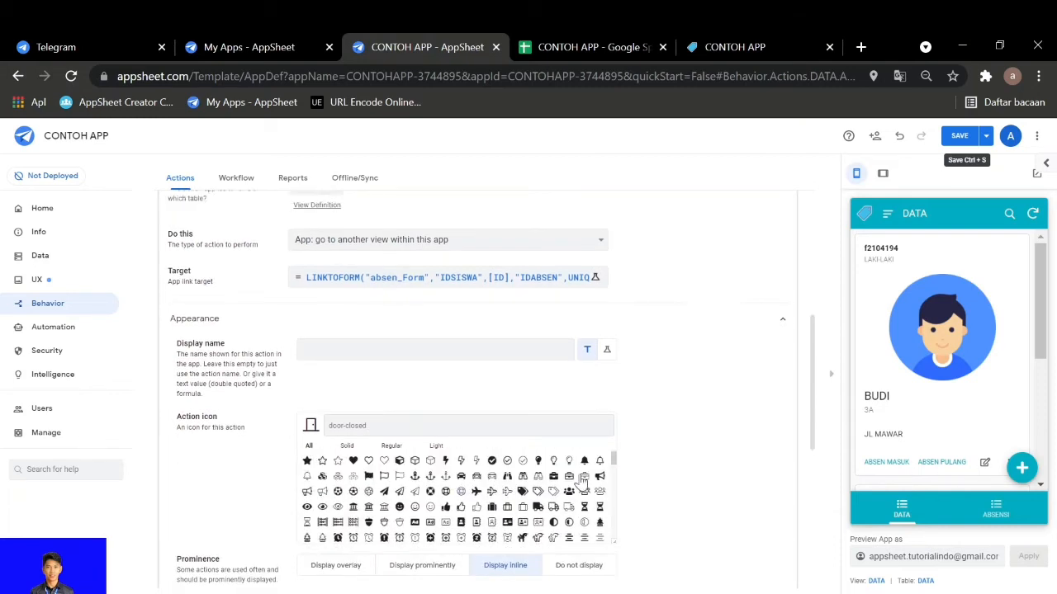
pyautogui.click(571, 345)
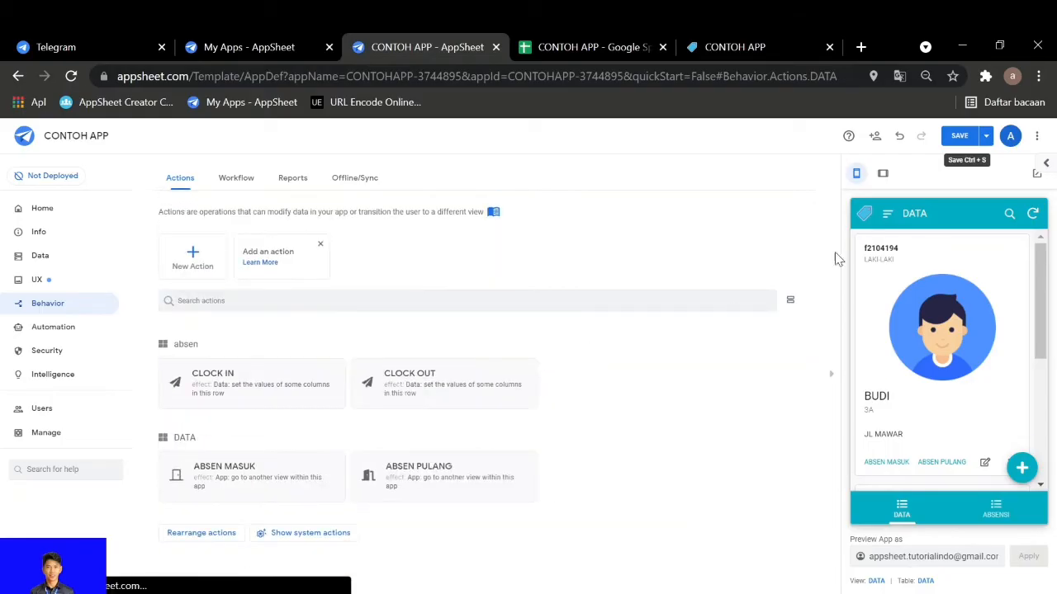
pyautogui.click(956, 137)
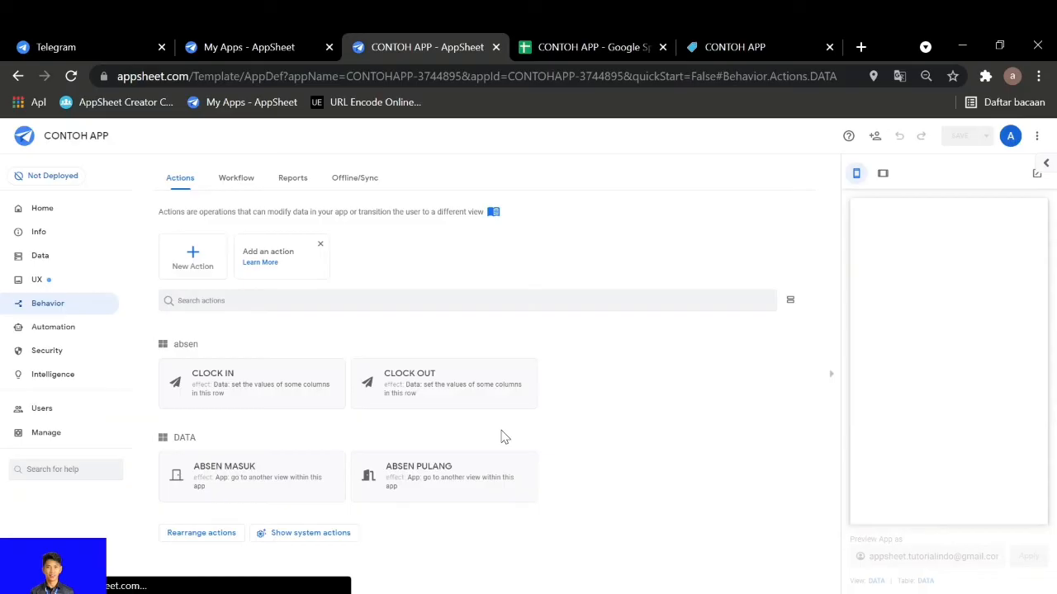
# Open the DATA table's ABSEN PULANG action, view its navigation target expression, and close both the expression and the action
pyautogui.click(417, 494)
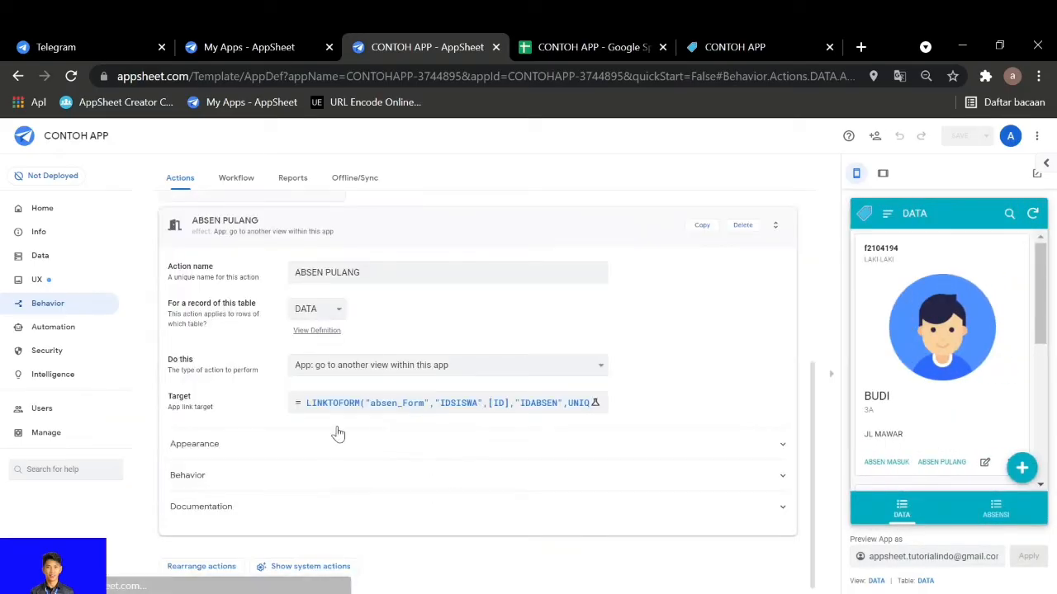
pyautogui.click(373, 404)
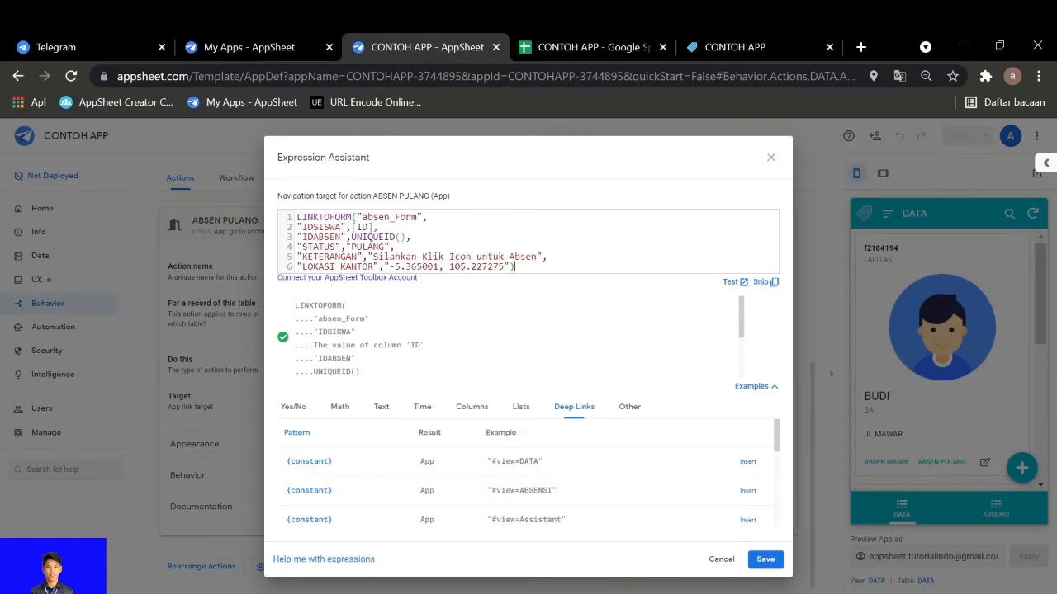
pyautogui.click(771, 159)
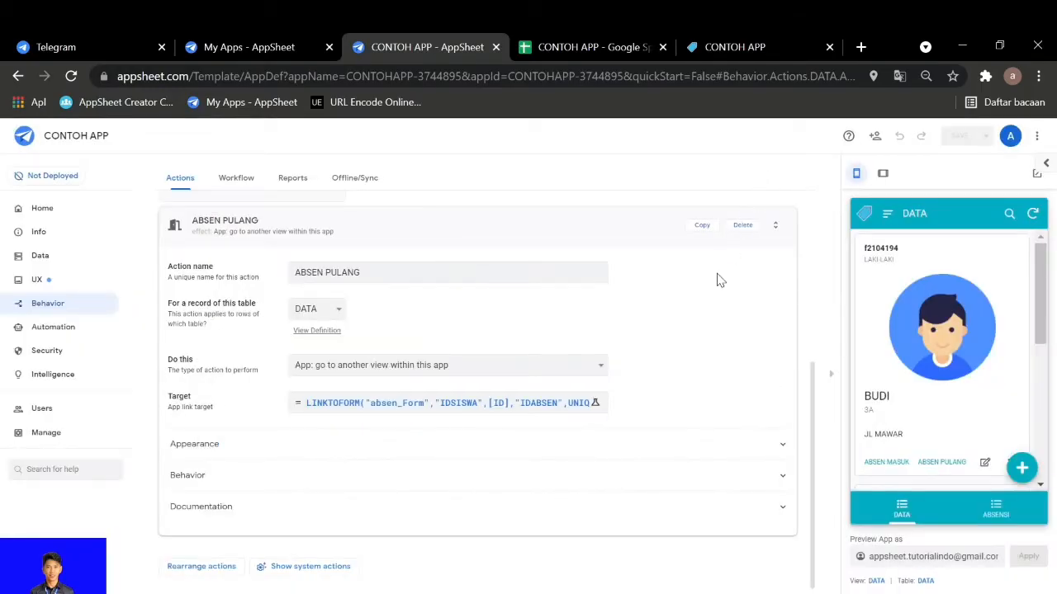
pyautogui.click(532, 237)
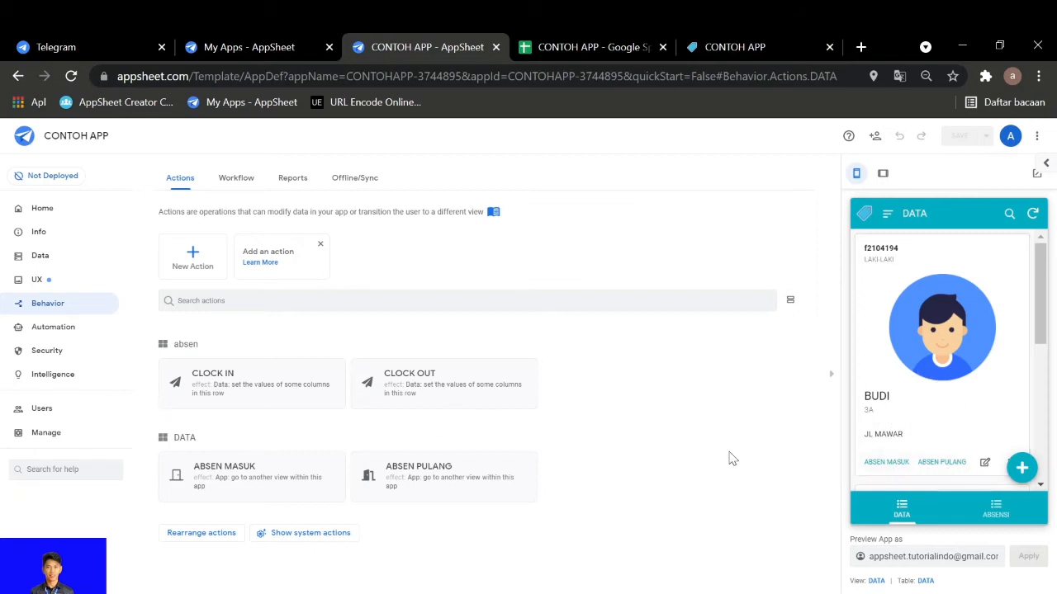
# Open the DATA view's UX settings and inspect the actions assigned to the large card layout's action buttons
pyautogui.click(877, 581)
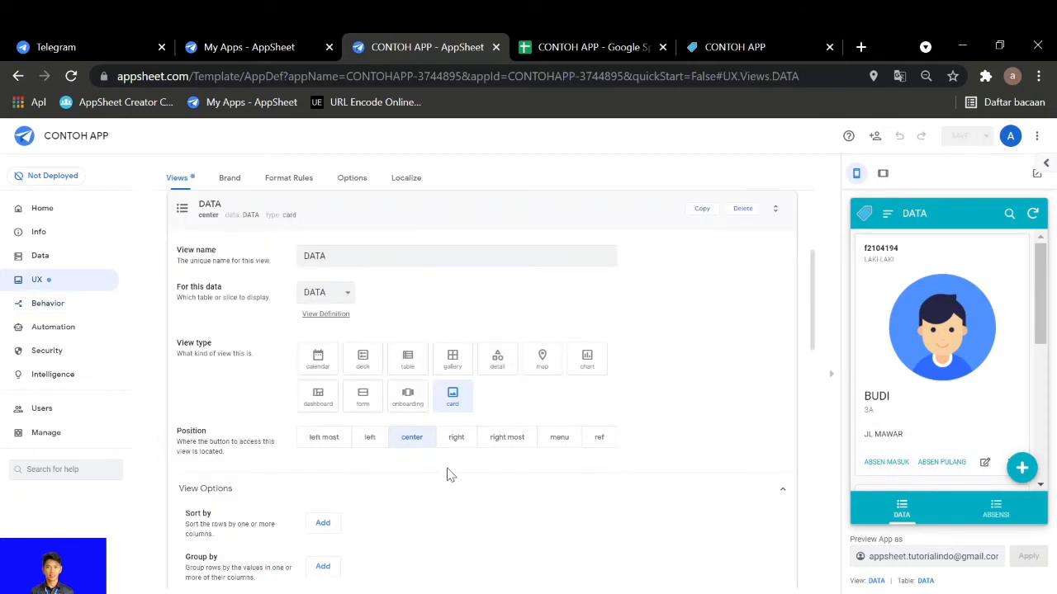
pyautogui.scroll(-5, 448, 474)
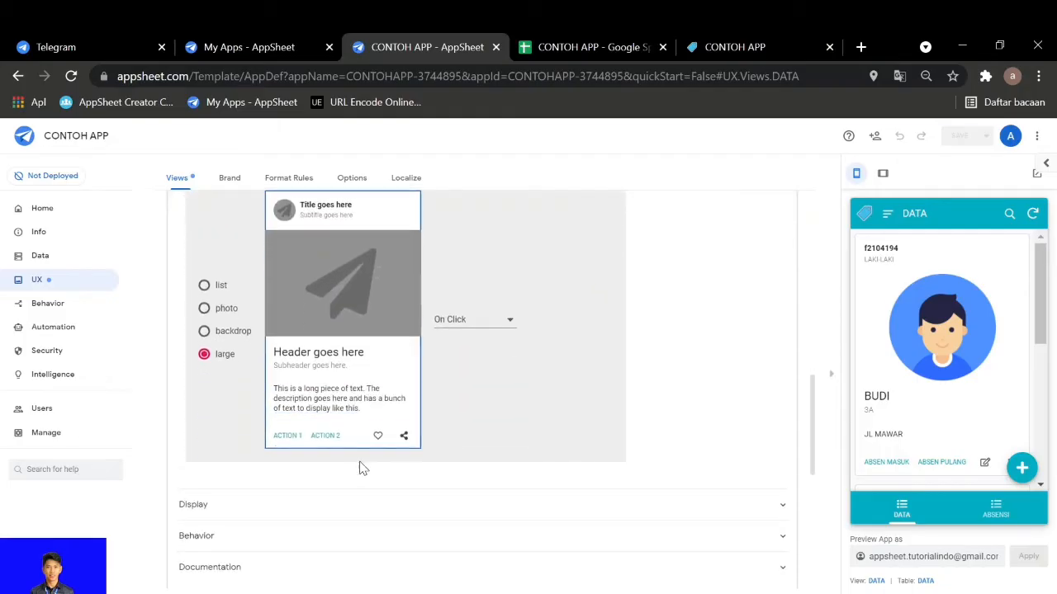
pyautogui.click(289, 436)
pyautogui.click(325, 436)
pyautogui.click(287, 435)
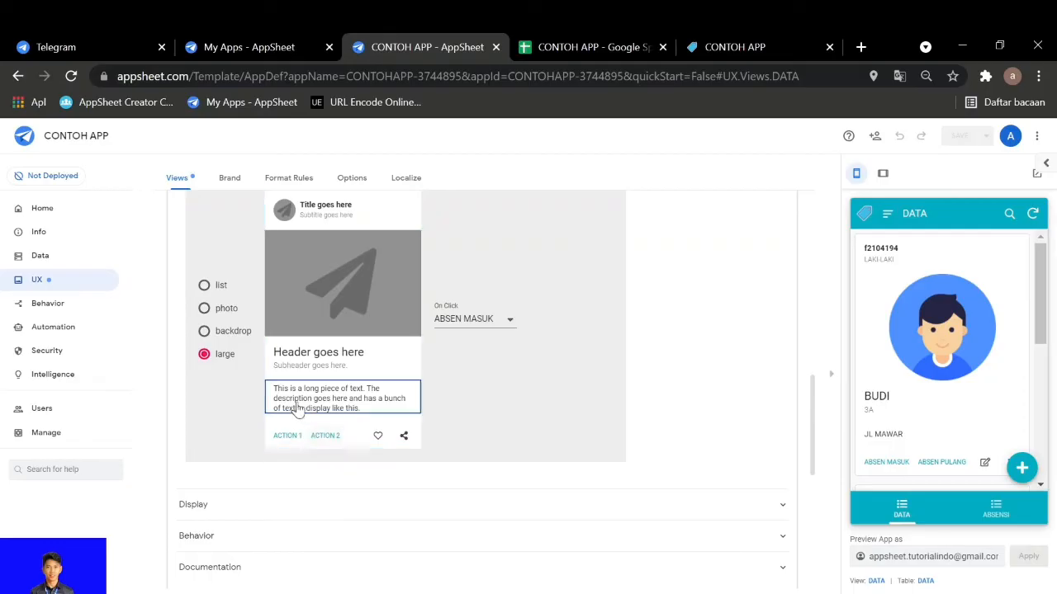
pyautogui.scroll(6, 388, 355)
pyautogui.scroll(-6, 397, 345)
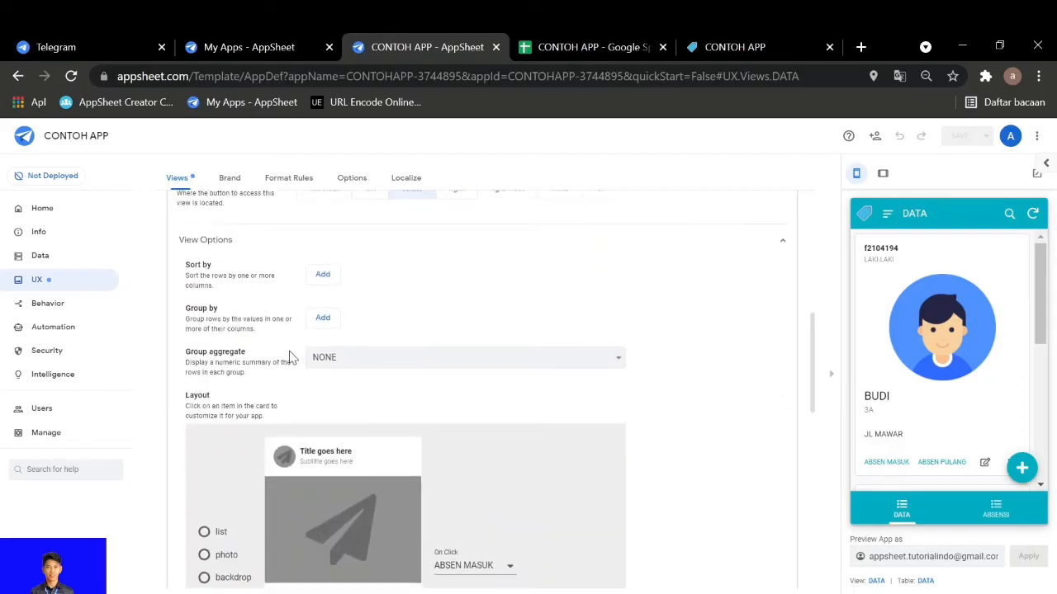
# Check the On Click choices of the card layout's Action 1 and Action 2, keeping ABSEN MASUK and ABSEN PULANG
pyautogui.click(326, 436)
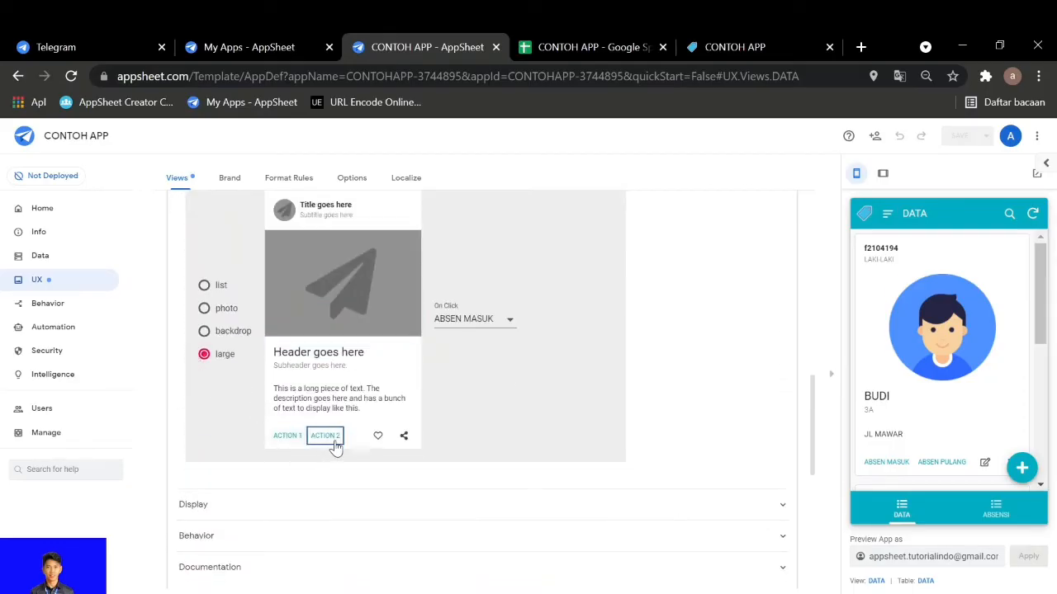
pyautogui.click(289, 436)
pyautogui.click(465, 327)
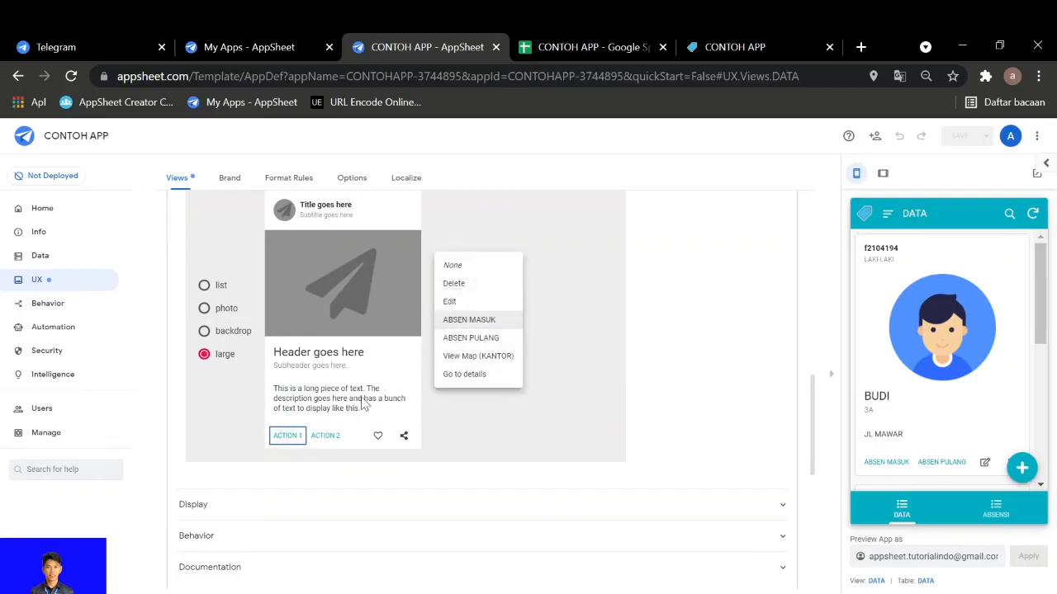
pyautogui.click(470, 337)
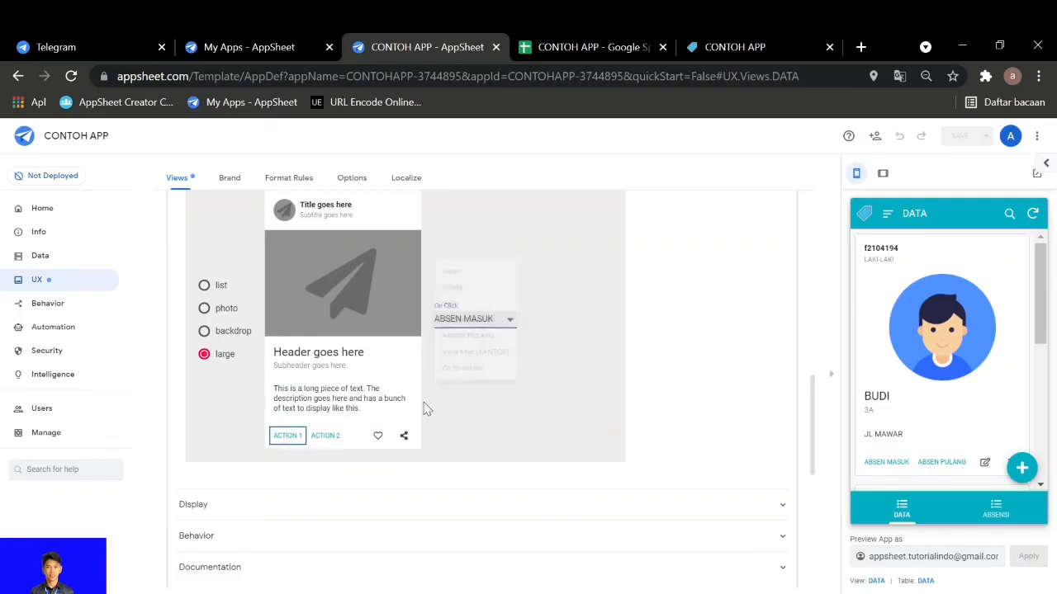
pyautogui.click(456, 329)
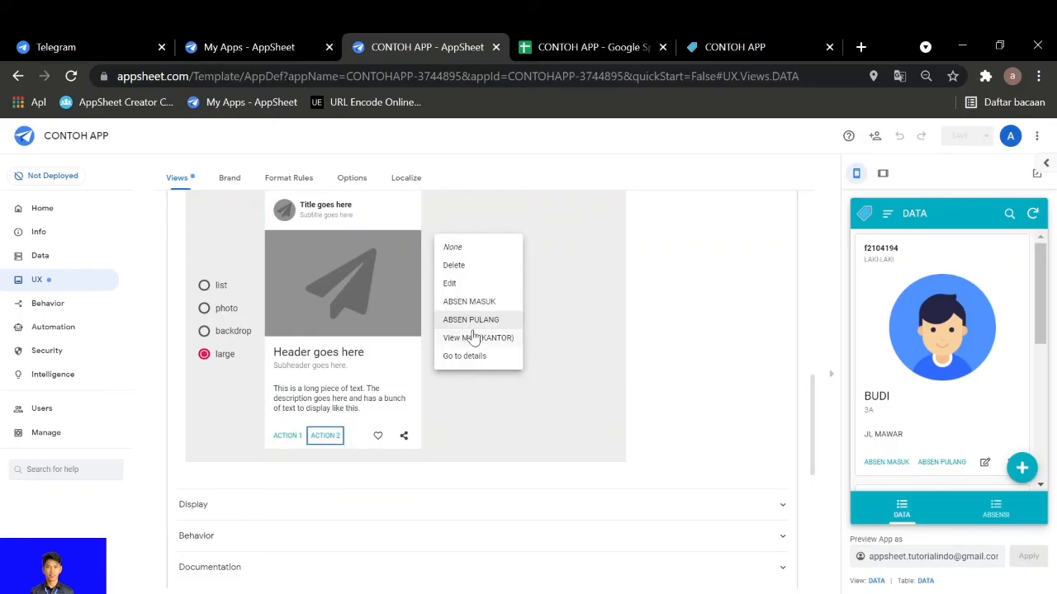
pyautogui.click(584, 357)
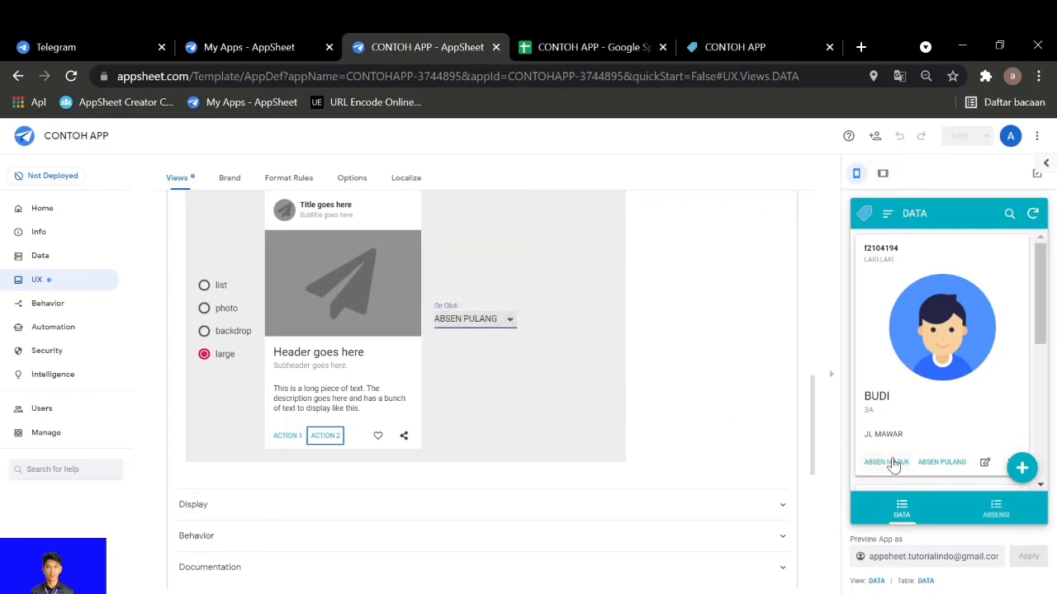
# Collapse the DATA view's settings and open the first record's ABSEN MASUK form in the app preview
pyautogui.scroll(3, 525, 410)
pyautogui.scroll(5, 437, 411)
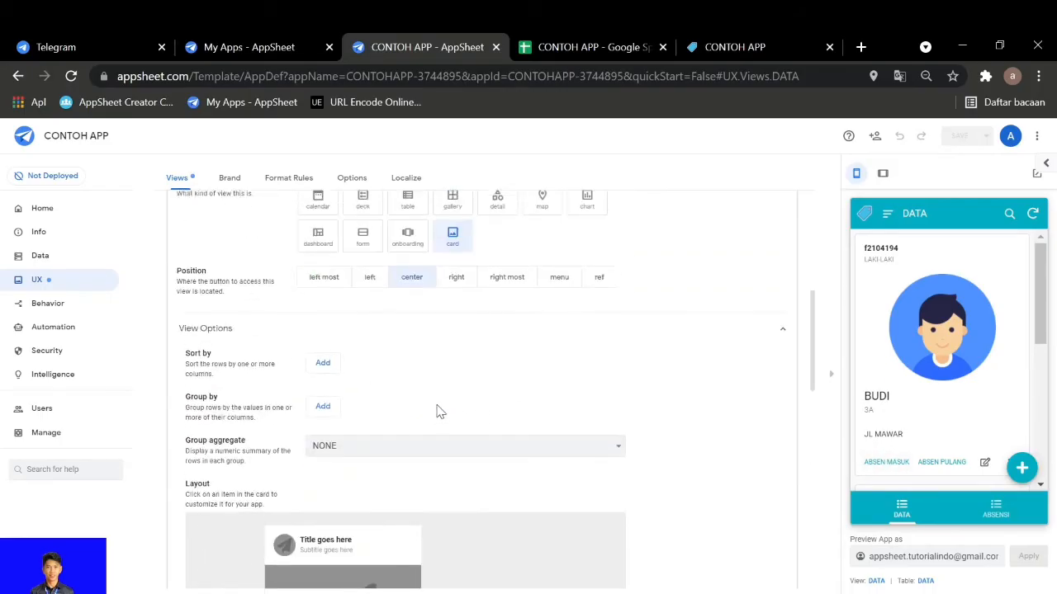
pyautogui.click(400, 299)
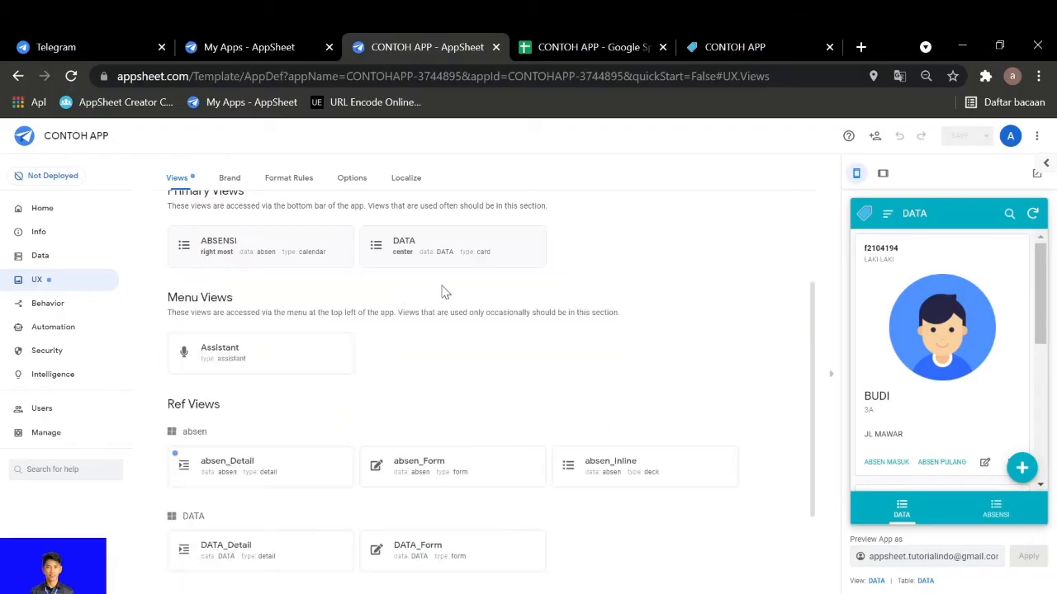
pyautogui.click(900, 466)
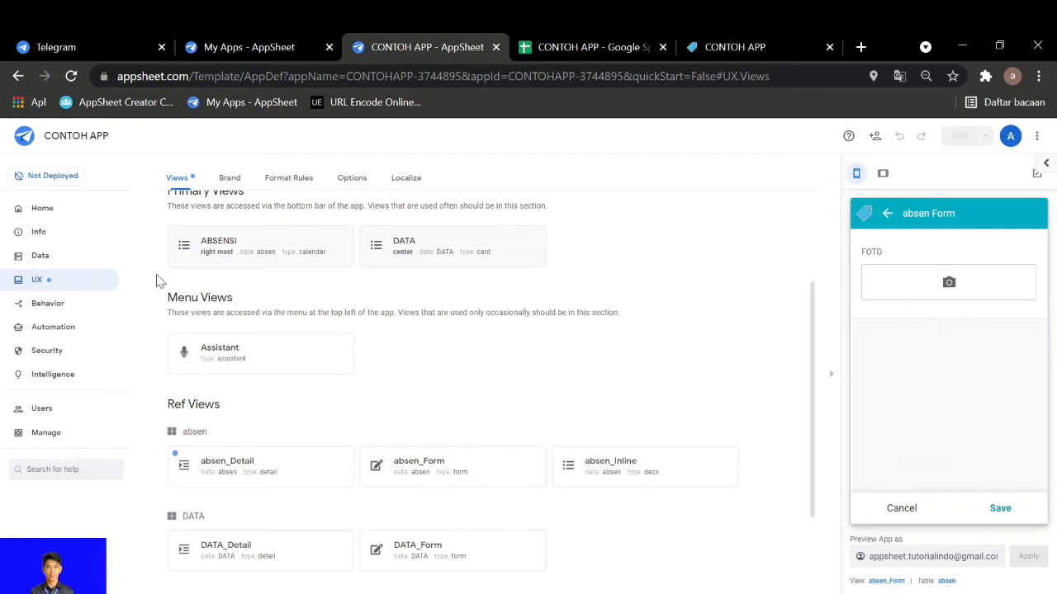
# Open the absen table's column definitions and review which columns are shown in the form, including their Show_If expressions
pyautogui.click(947, 581)
pyautogui.click(598, 212)
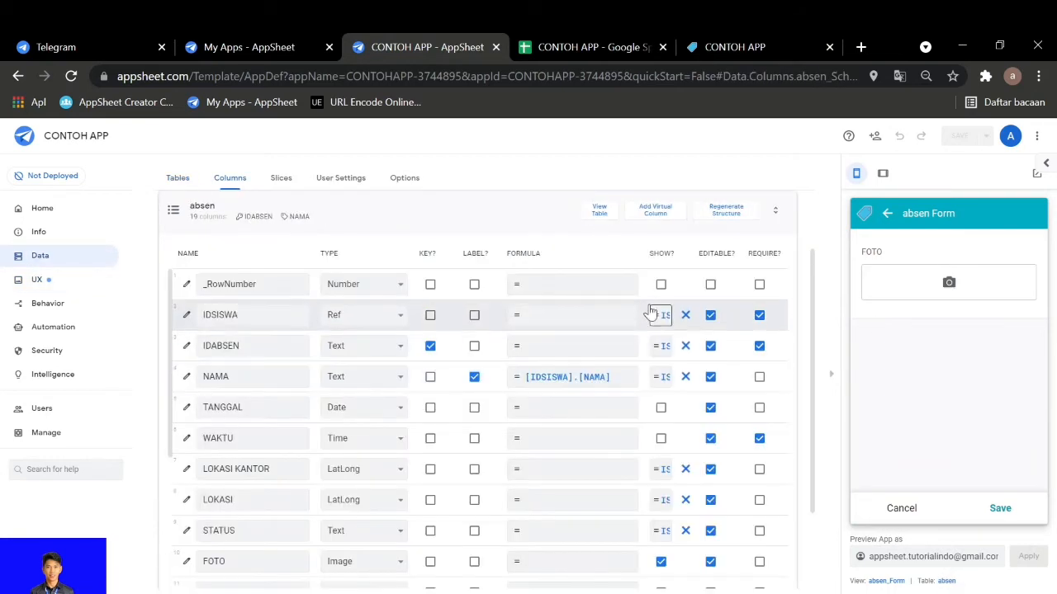
pyautogui.scroll(-2, 648, 413)
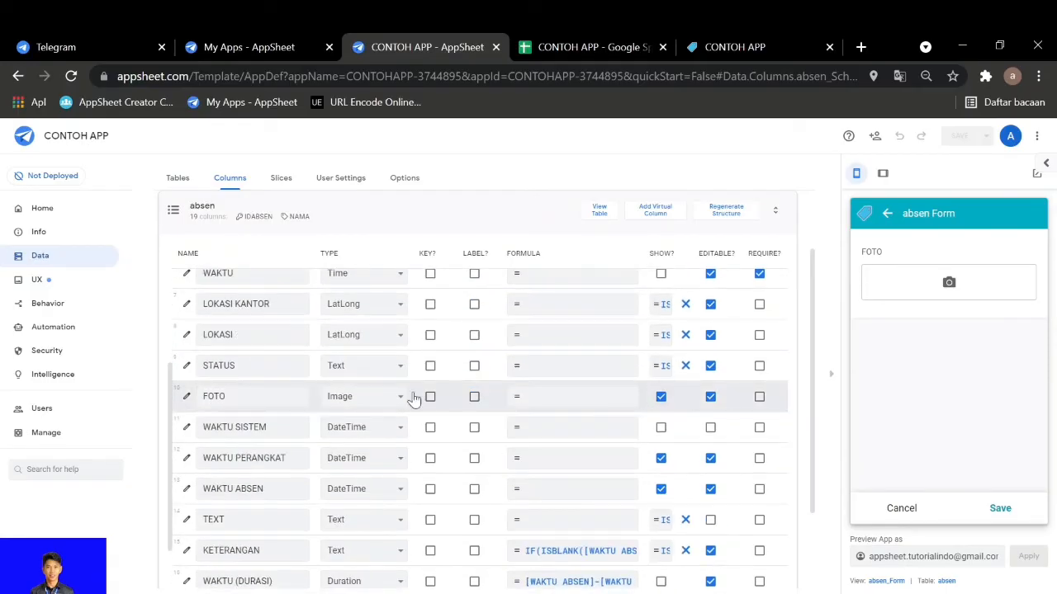
pyautogui.scroll(3, 665, 400)
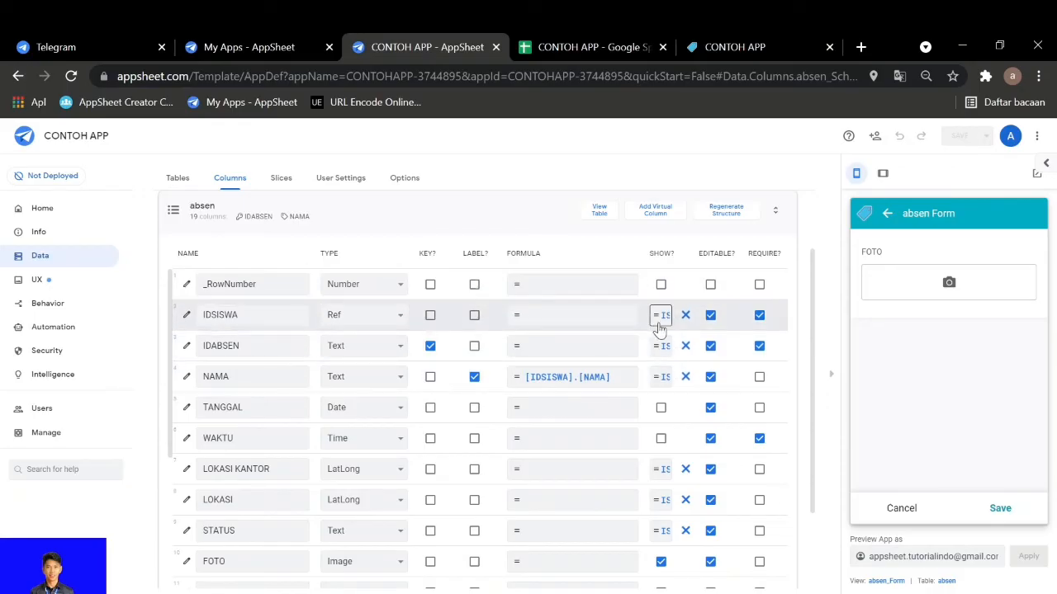
pyautogui.scroll(-2, 658, 319)
pyautogui.scroll(-4, 662, 351)
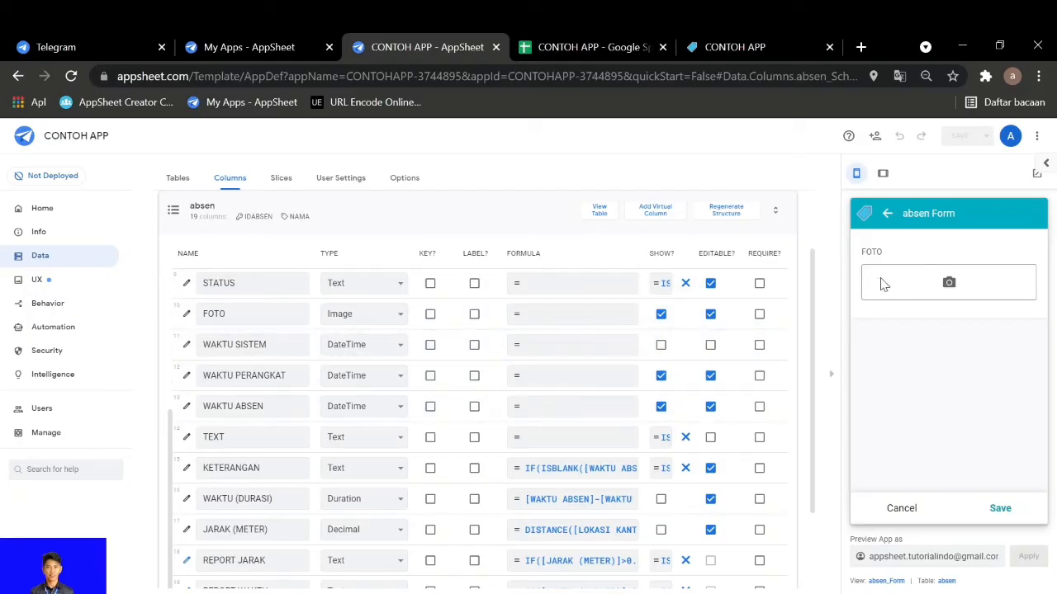
# Attach the clipboard-and-pen image as FOTO in the previewed absen form and save the record
pyautogui.click(949, 289)
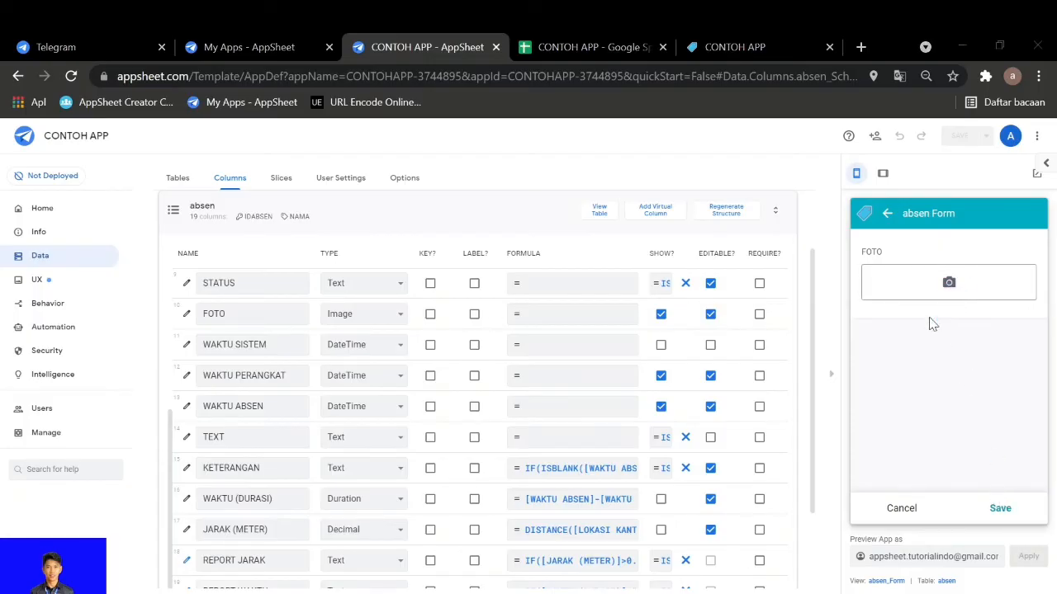
pyautogui.click(373, 299)
pyautogui.click(390, 401)
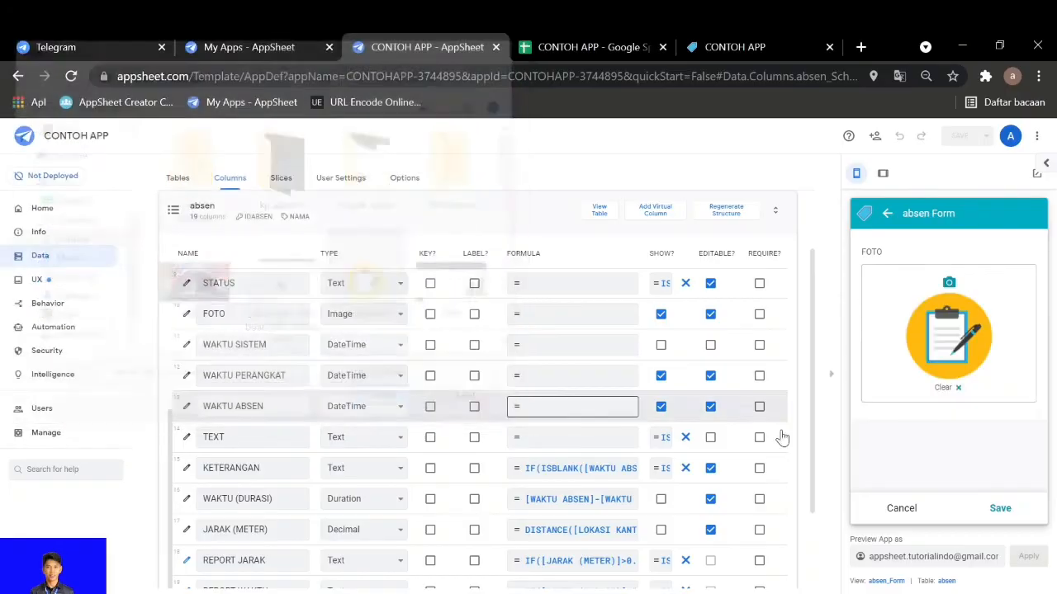
pyautogui.click(999, 509)
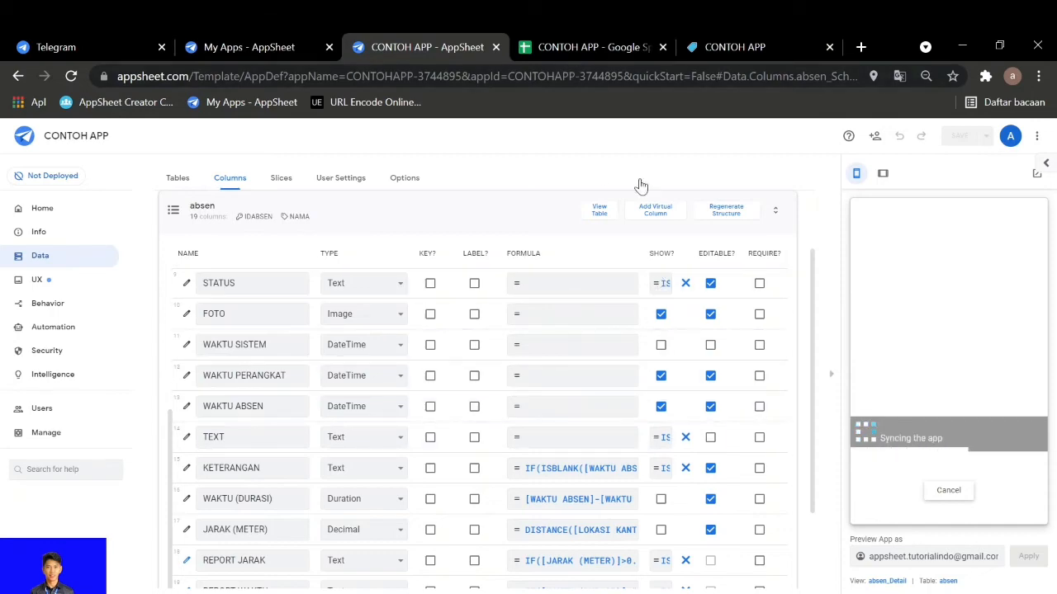
# Switch to the Google Sheets spreadsheet and examine the new record across the absen sheet's columns
pyautogui.click(587, 47)
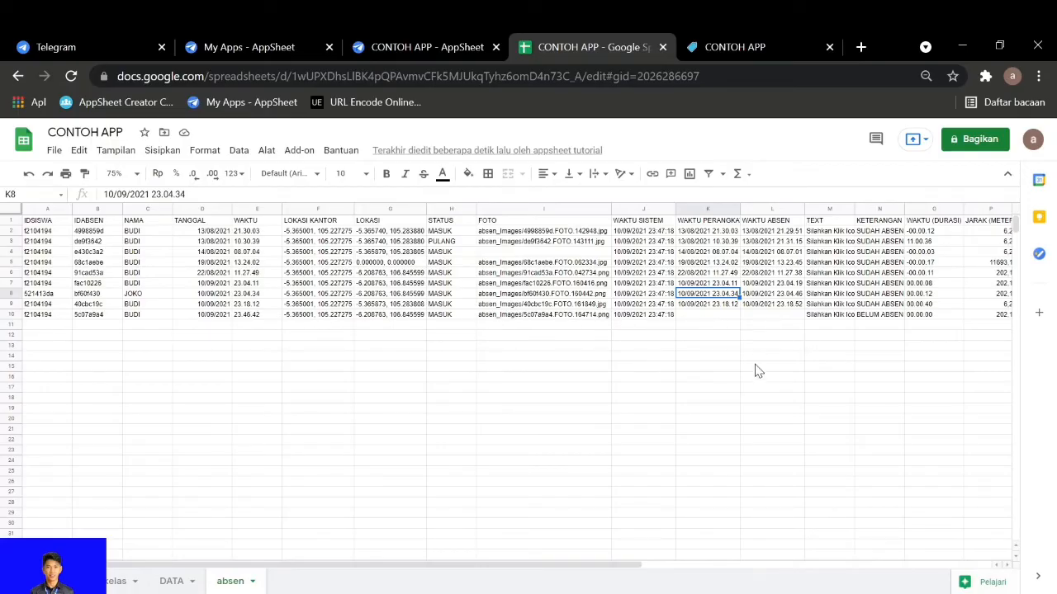
pyautogui.moveTo(649, 568); pyautogui.dragTo(719, 566)
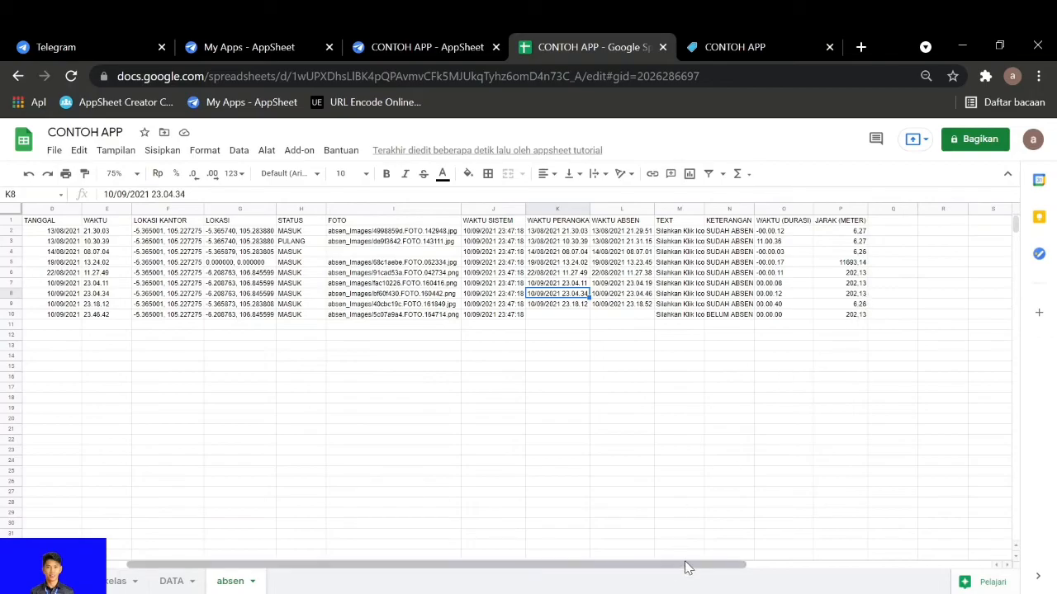
pyautogui.moveTo(685, 566); pyautogui.dragTo(606, 570)
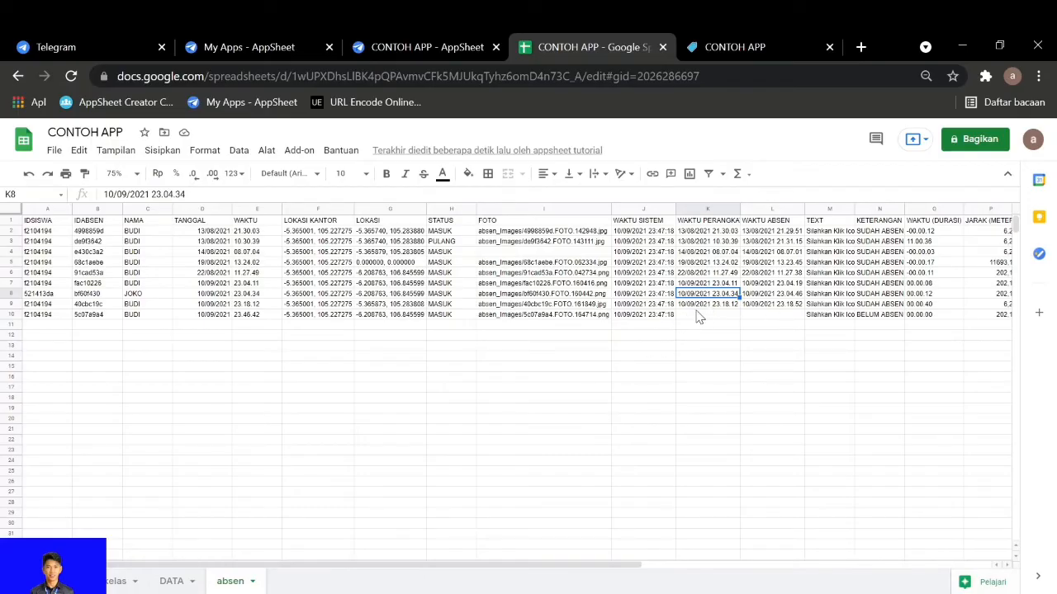
pyautogui.moveTo(597, 569); pyautogui.dragTo(831, 558)
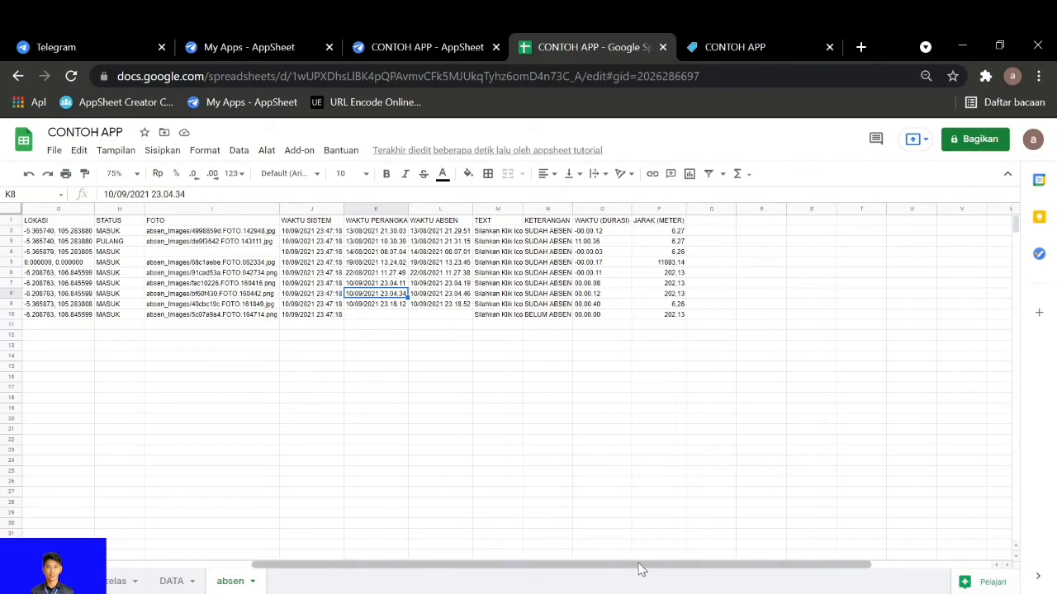
pyautogui.moveTo(643, 569); pyautogui.dragTo(427, 569)
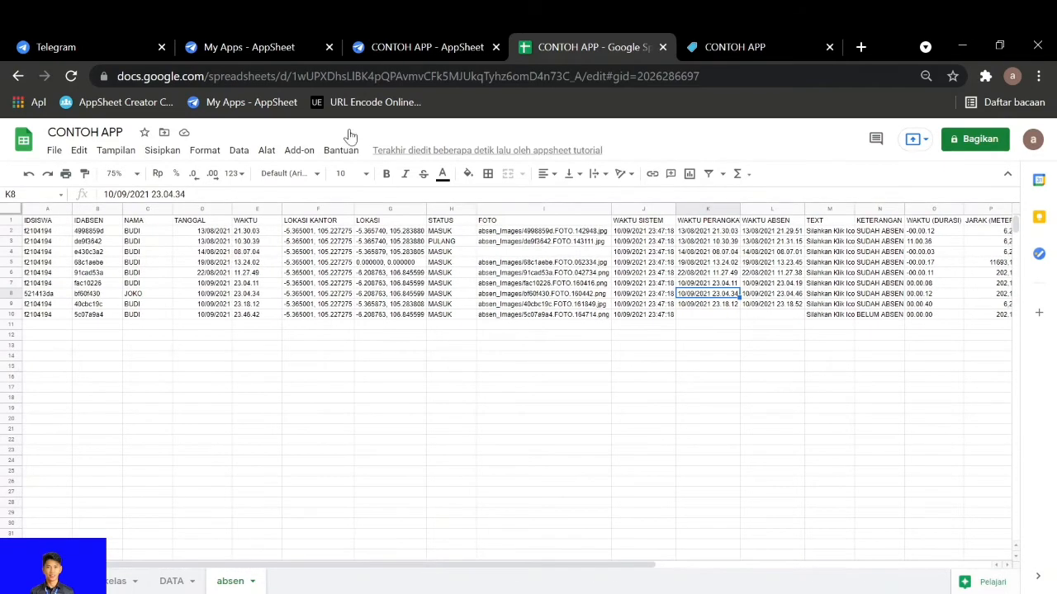
# Return to the AppSheet editor and open the absen table's CLOCK IN action to view the columns it sets
pyautogui.click(392, 50)
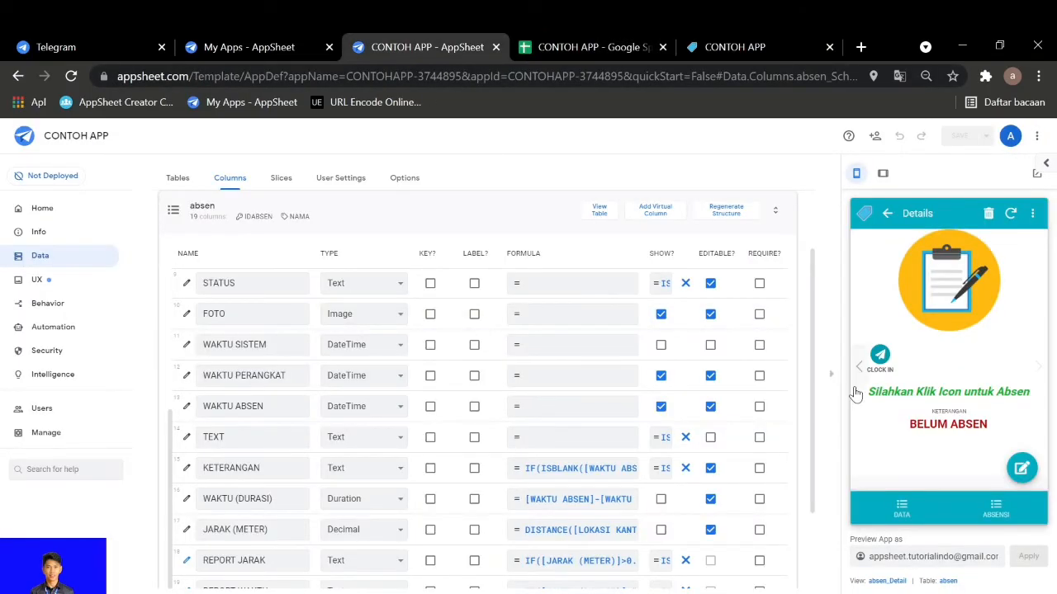
pyautogui.click(48, 305)
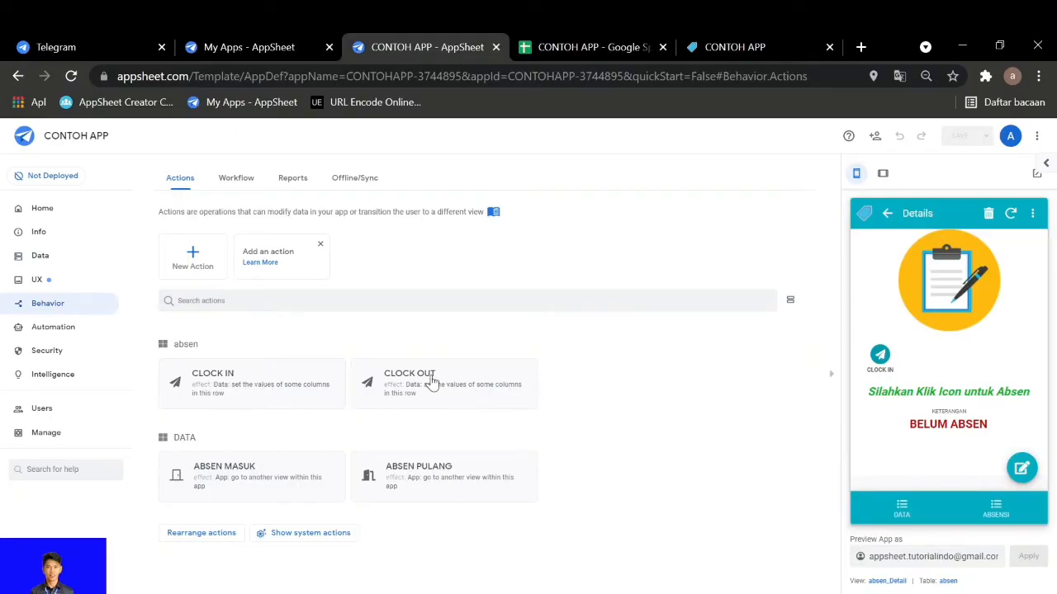
pyautogui.click(260, 405)
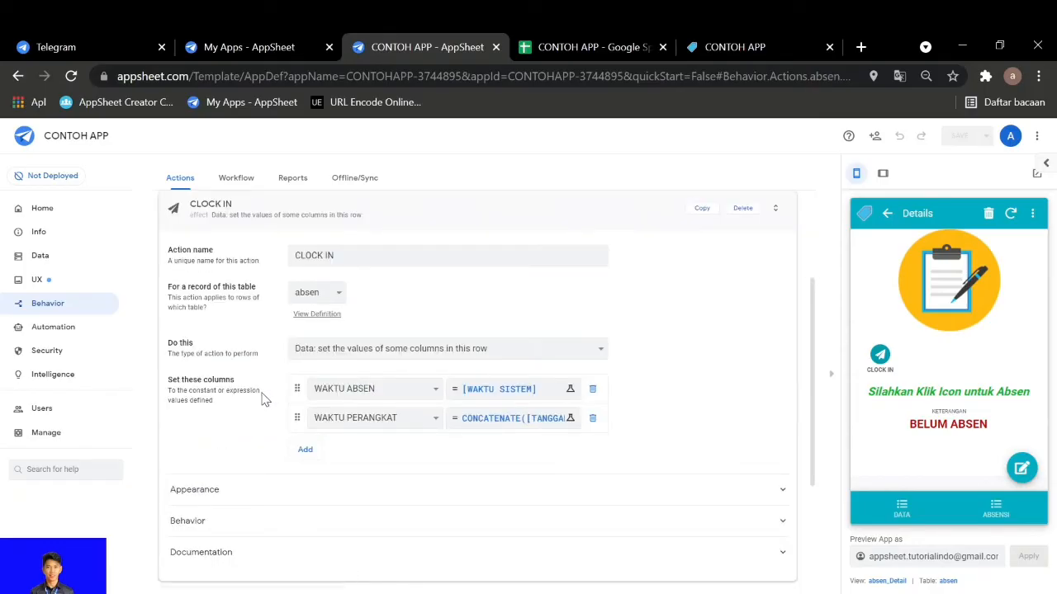
# Compare CLOCK IN's WAKTU ABSEN and WAKTU PERANGKAT assignments with the WAKTU SISTEM, WAKTU PERANGKAT and WAKTU ABSEN columns in Google Sheets
pyautogui.click(596, 44)
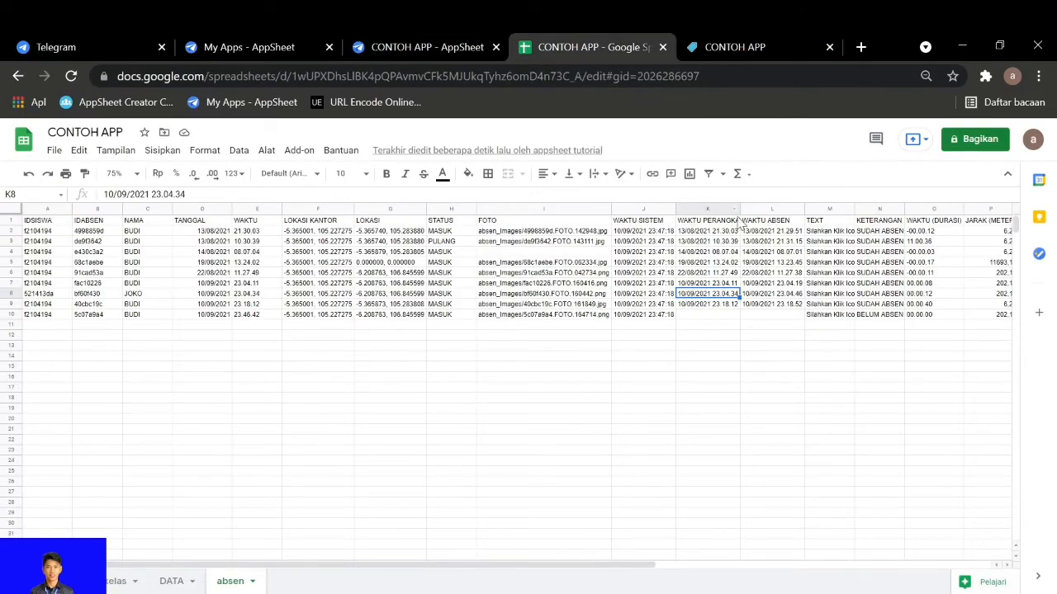
pyautogui.click(412, 47)
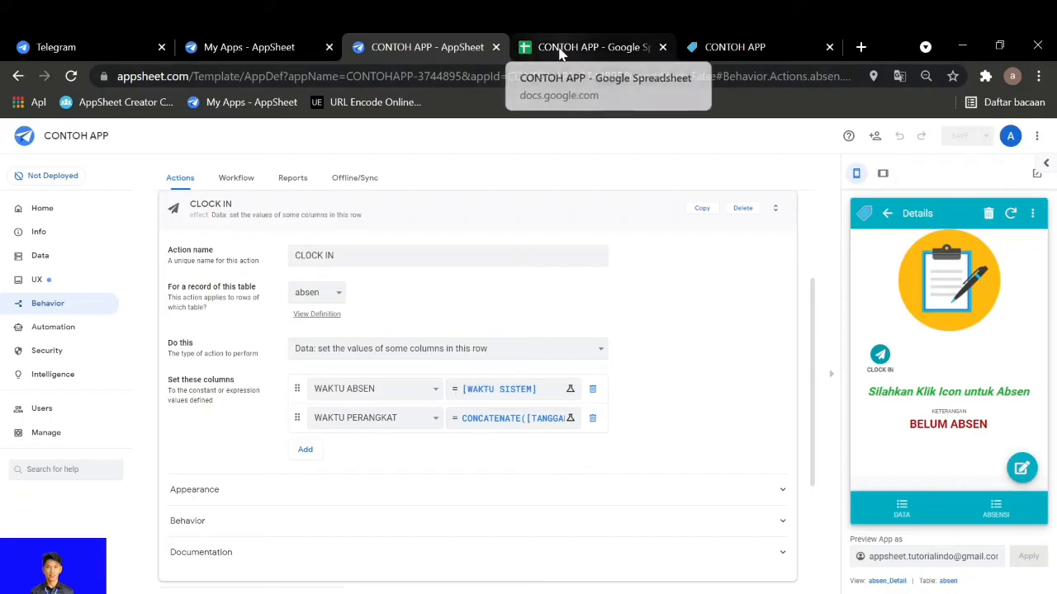
pyautogui.click(561, 51)
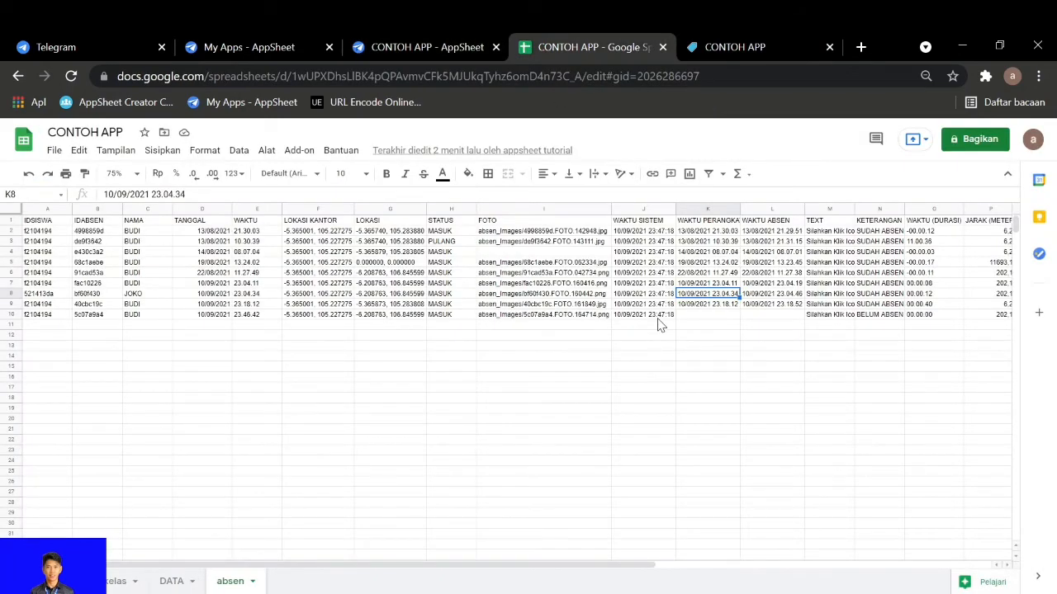
pyautogui.click(428, 47)
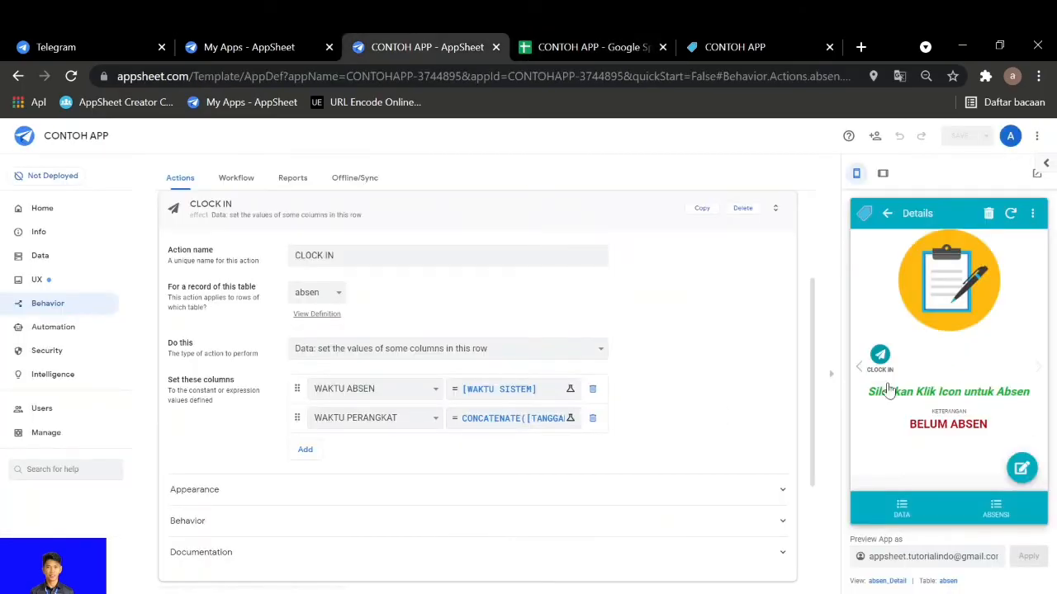
pyautogui.click(608, 45)
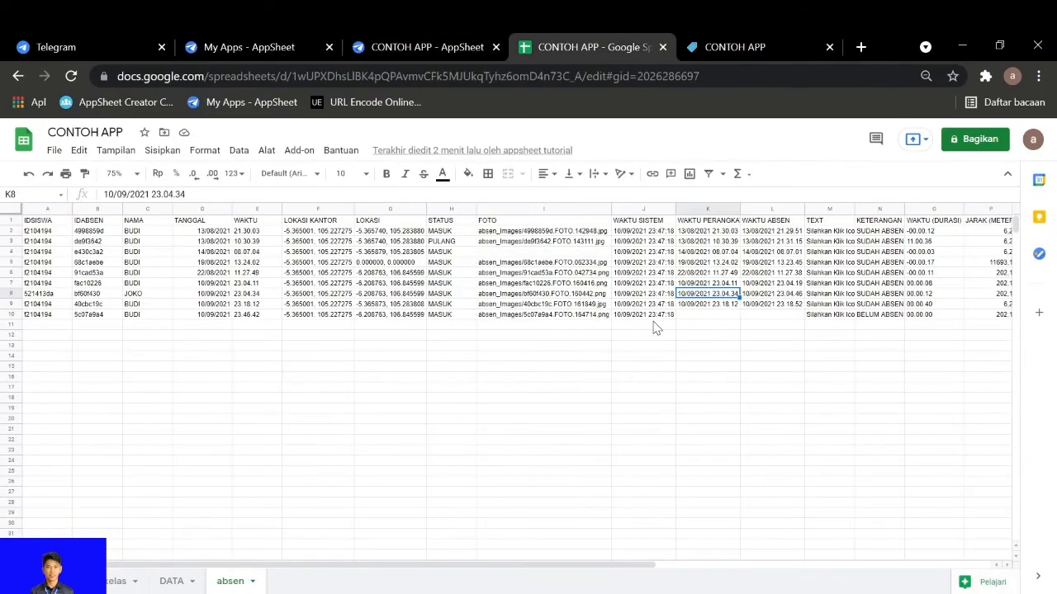
pyautogui.click(389, 43)
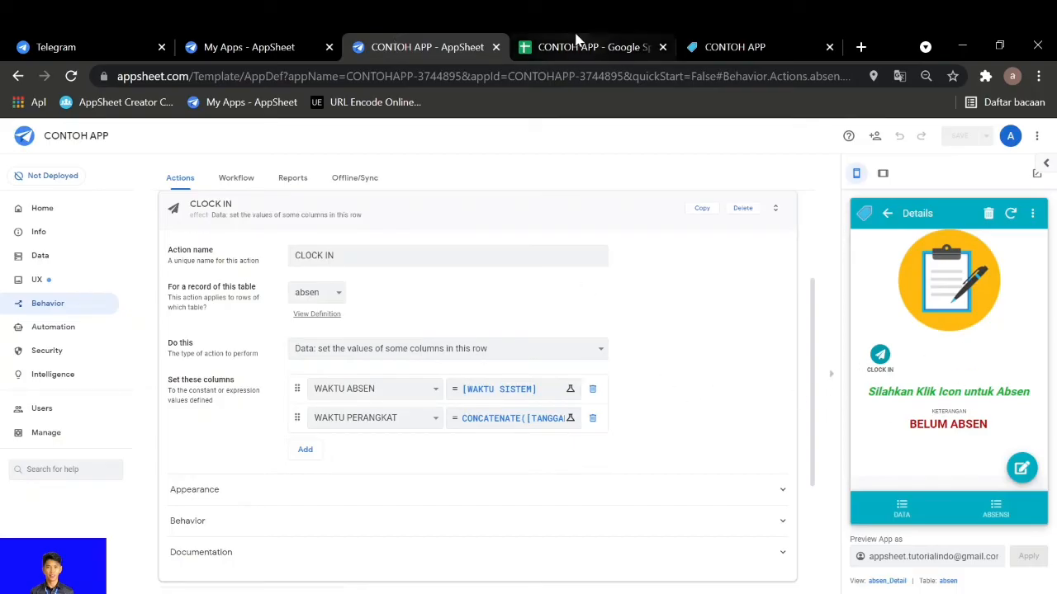
# In the Google Sheets absen sheet, enter G in cell J12 to recalculate WAKTU SISTEM, and clear the cell again
pyautogui.click(602, 47)
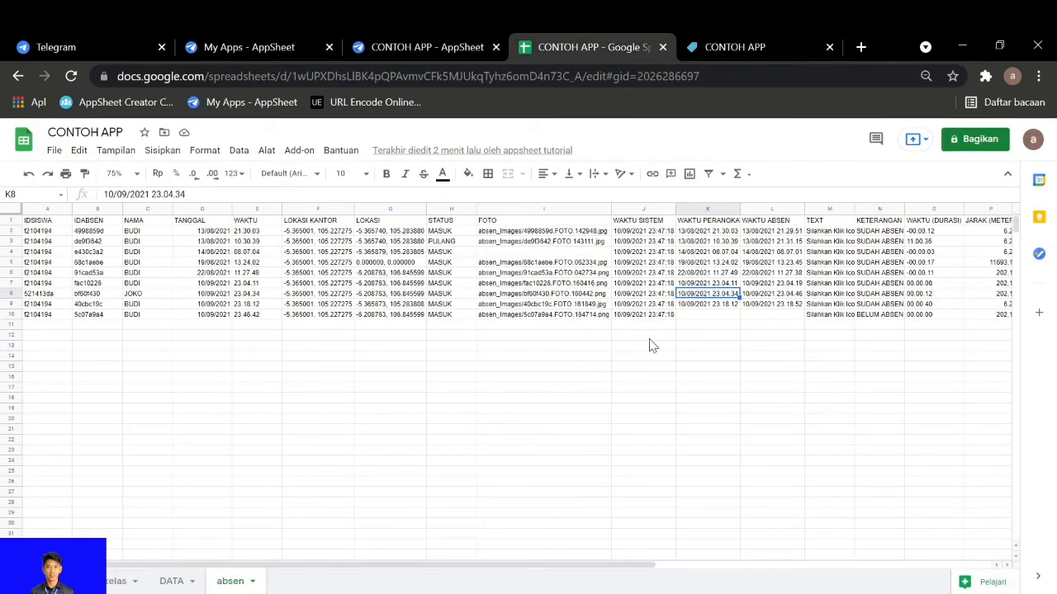
pyautogui.click(651, 338)
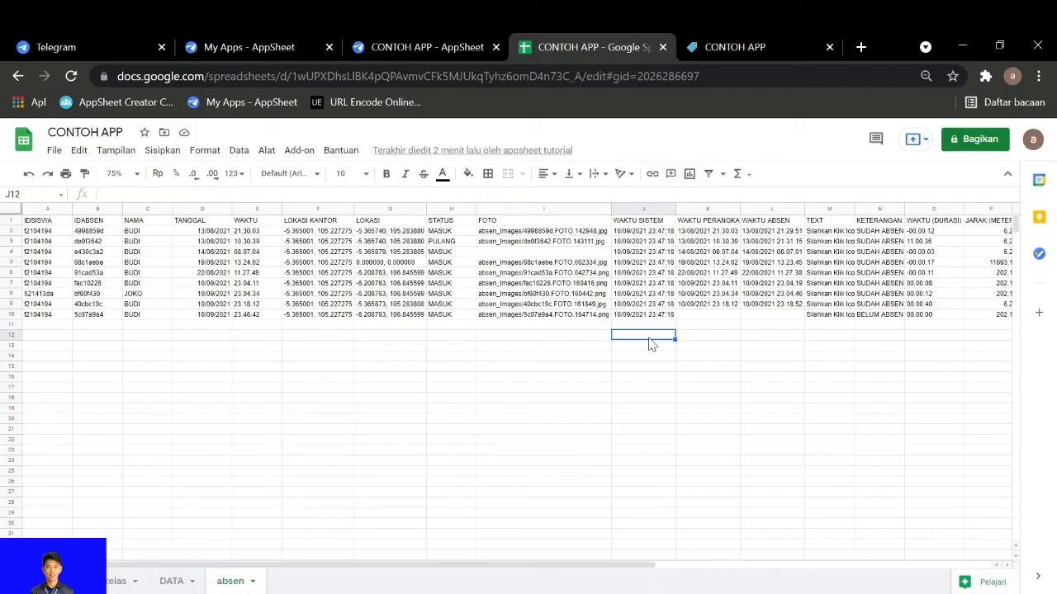
pyautogui.write('G')
pyautogui.press('Return')
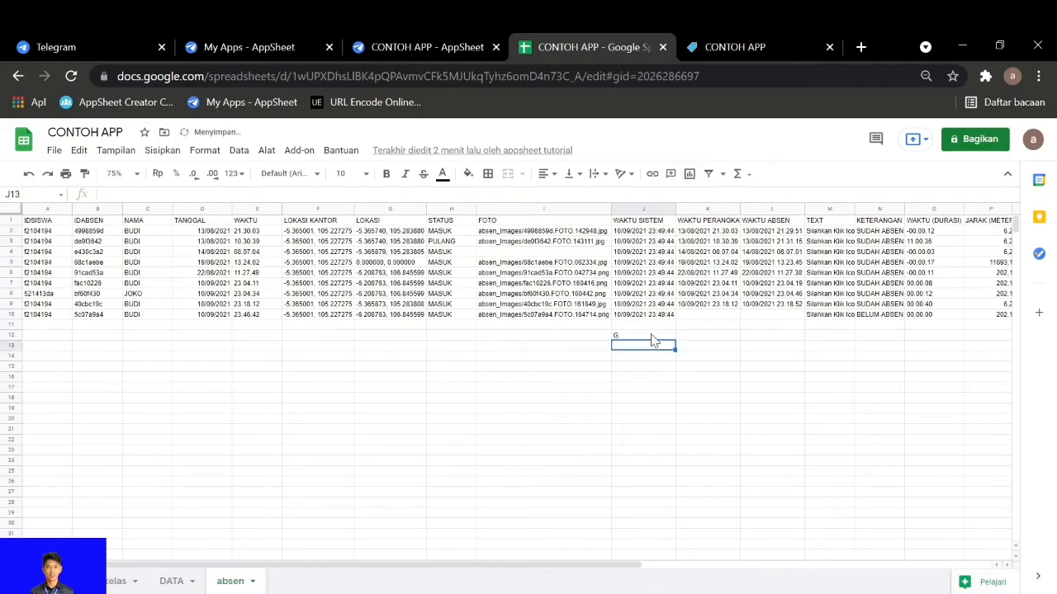
pyautogui.click(646, 337)
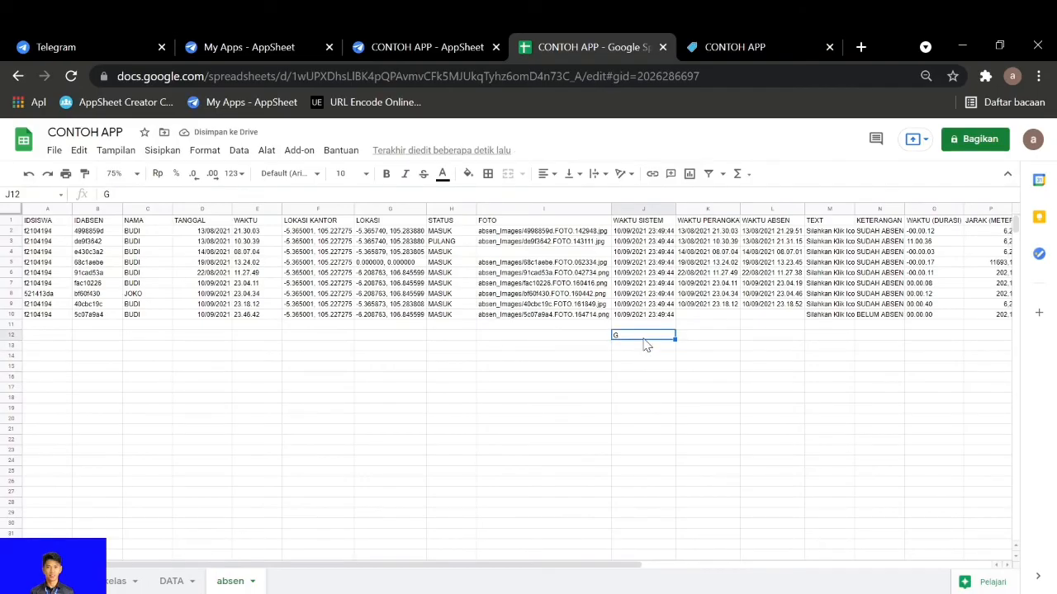
pyautogui.press('Delete')
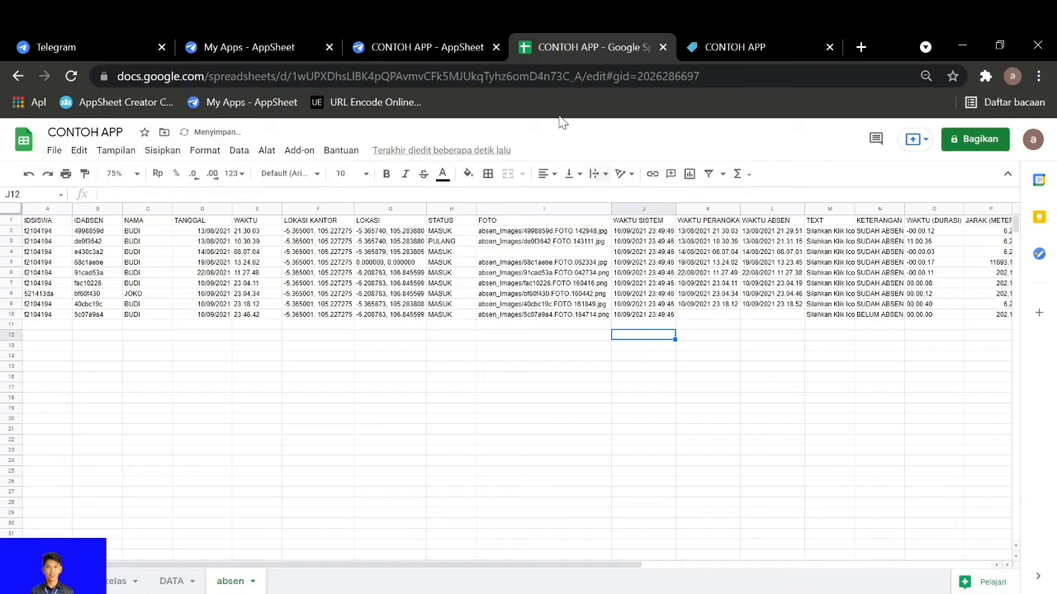
# Run CLOCK IN on the new record in the AppSheet preview and check its times in the Google Sheets absen sheet
pyautogui.click(426, 41)
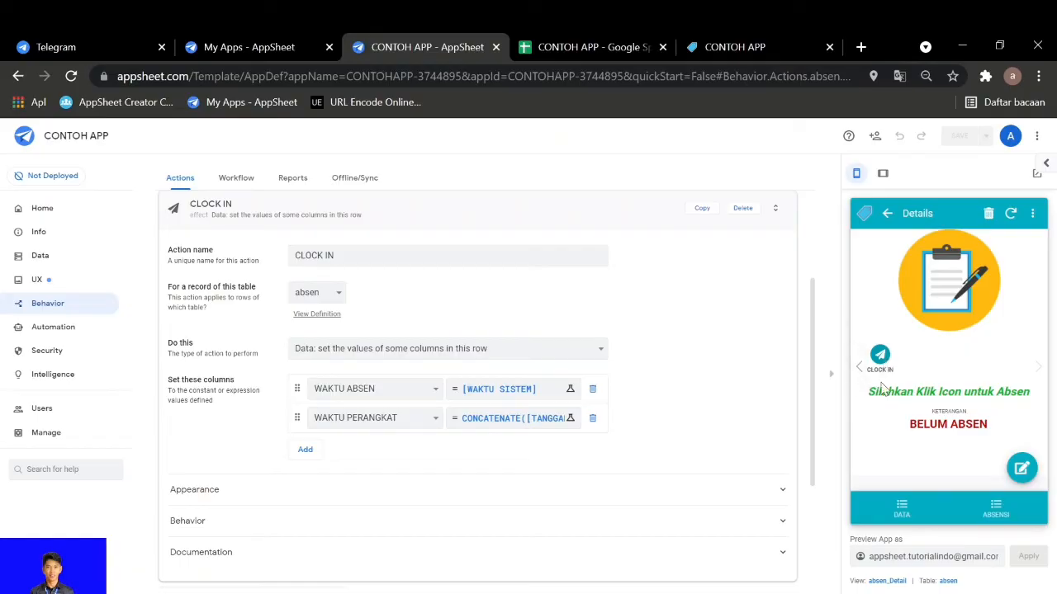
pyautogui.click(880, 355)
pyautogui.click(578, 47)
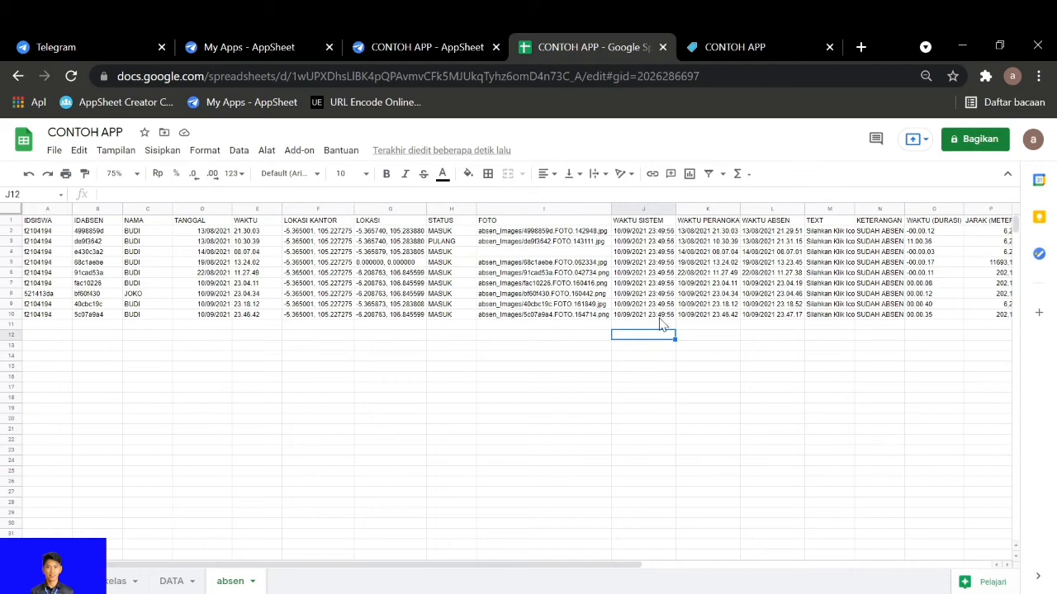
pyautogui.click(442, 47)
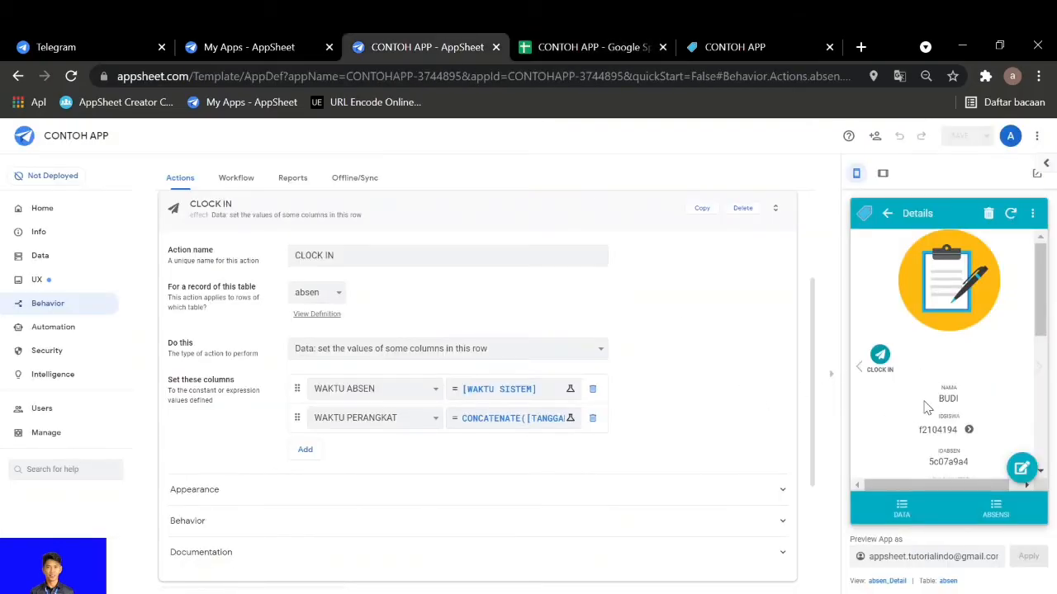
pyautogui.click(578, 47)
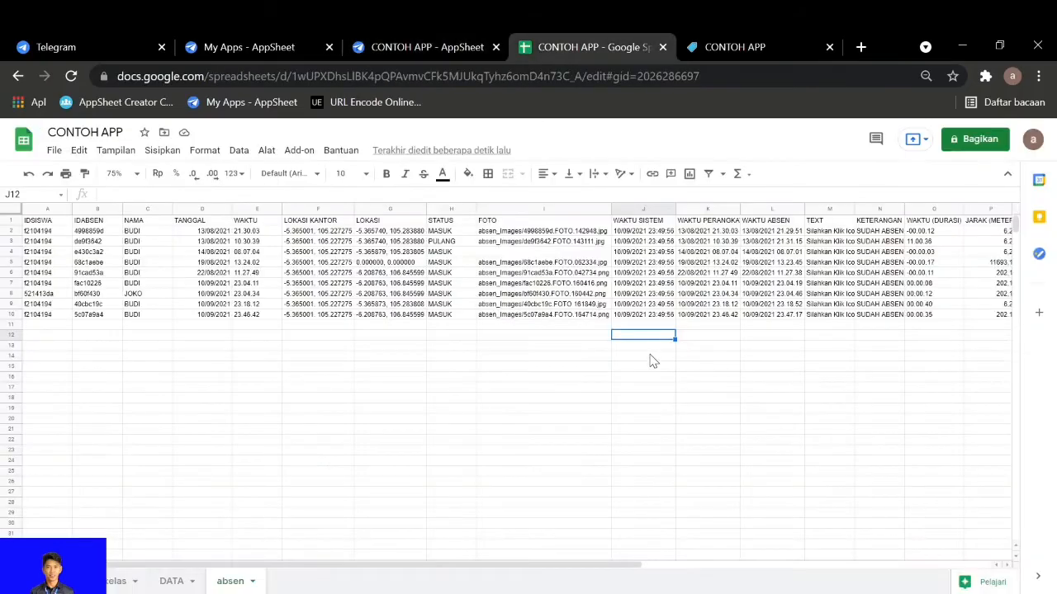
# Return to AppSheet, open CLOCK IN's WAKTU PERANGKAT expression and enlarge the page to read it
pyautogui.click(426, 47)
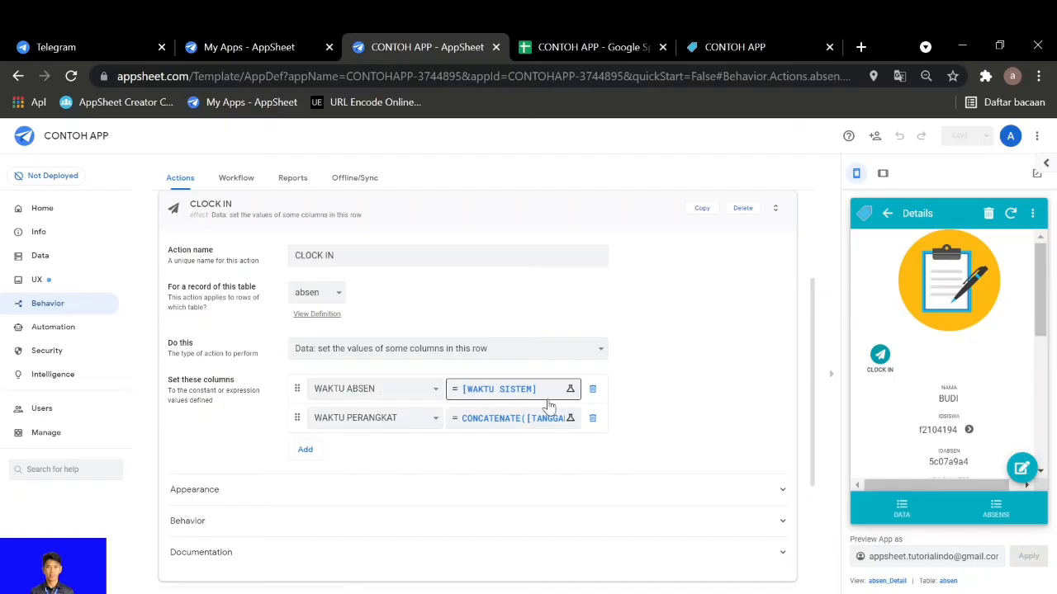
pyautogui.click(511, 421)
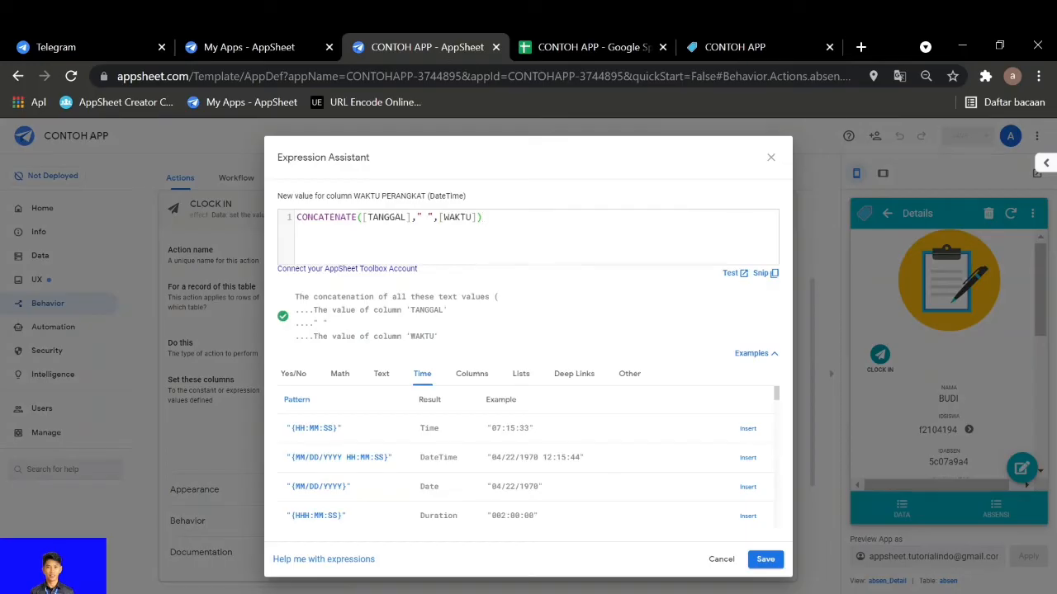
pyautogui.hotkey('ctrl', '+')
pyautogui.hotkey('ctrl', '+')
pyautogui.hotkey('ctrl', '+')
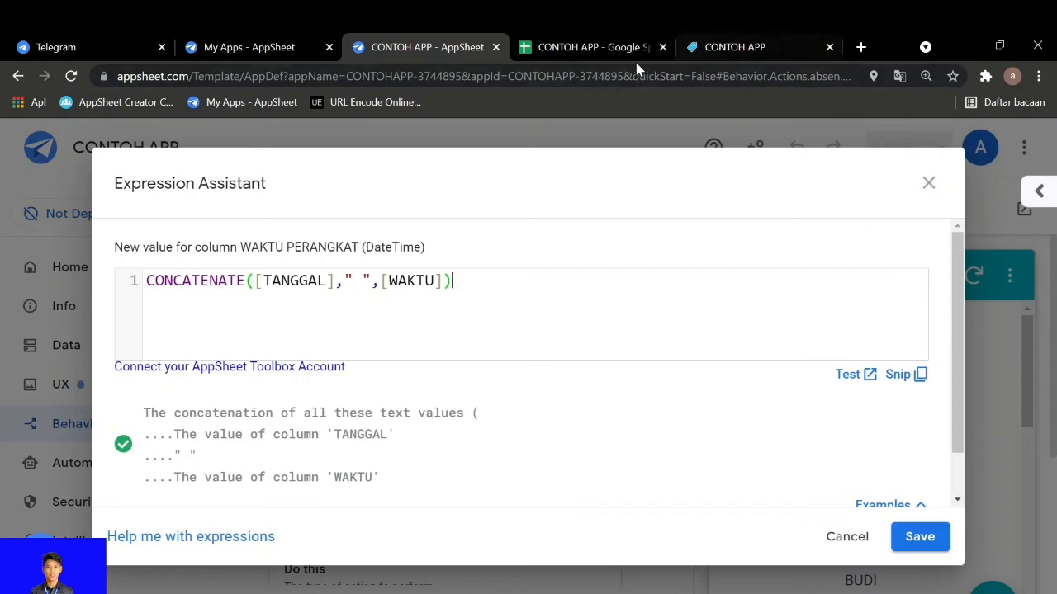
# In Google Sheets, set the absen sheet zoom to 100% and compare WAKTU PERANGKAT in row 10 with its TANGGAL and WAKTU values
pyautogui.click(594, 47)
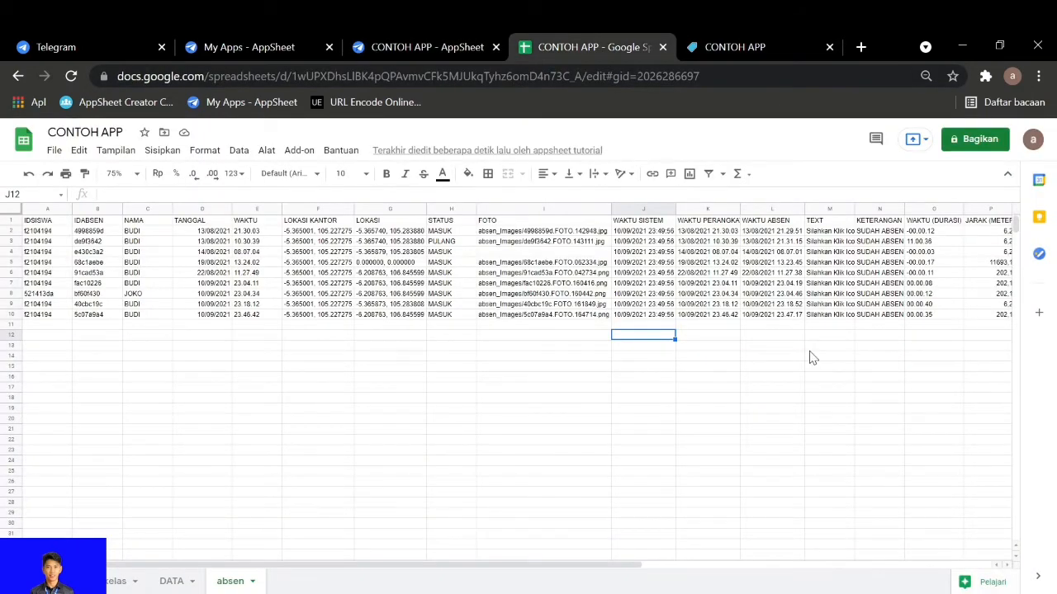
pyautogui.click(118, 173)
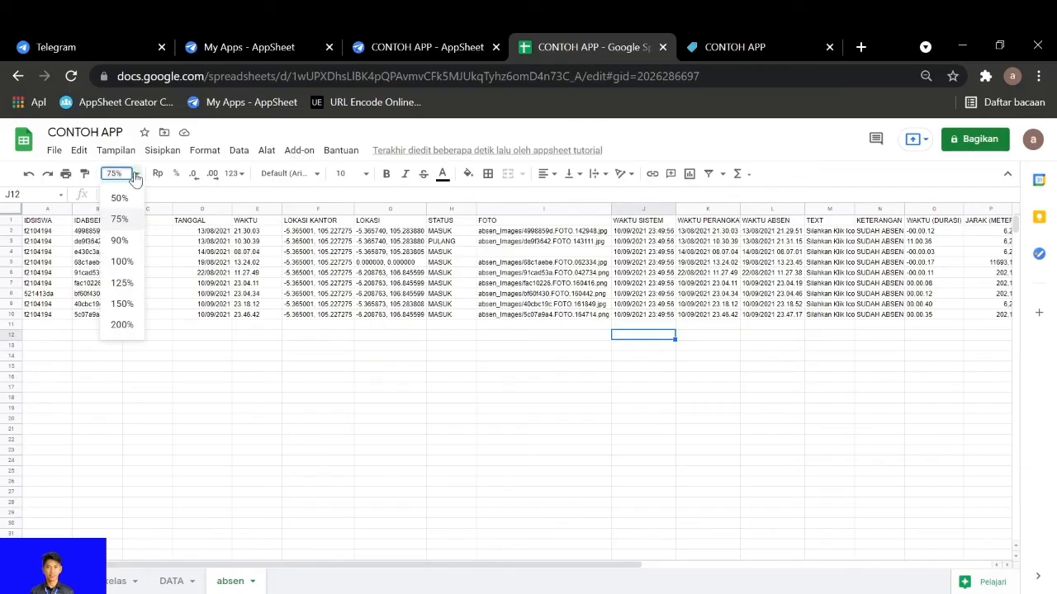
pyautogui.click(121, 261)
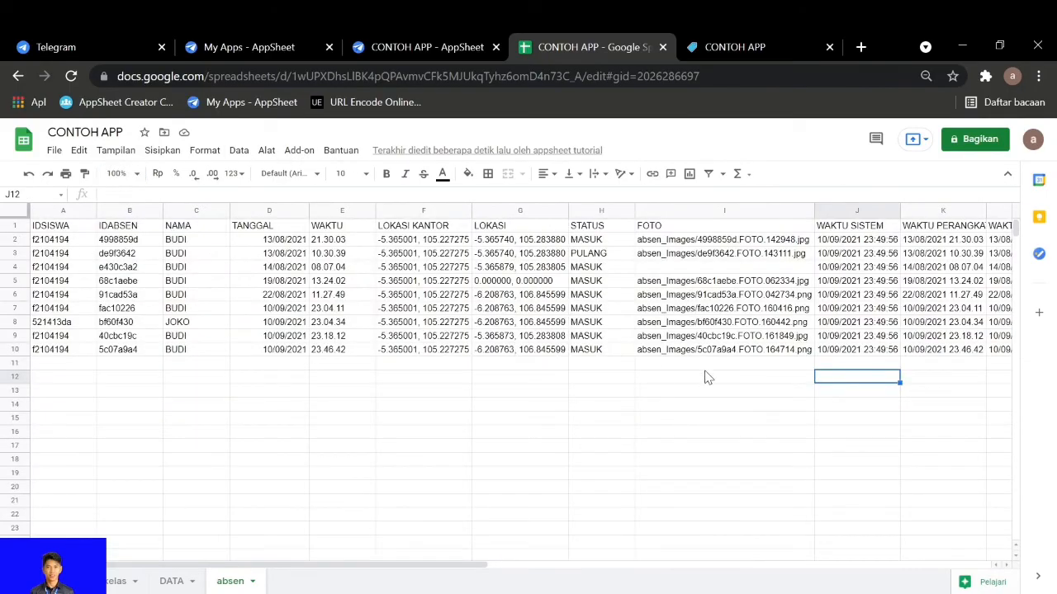
pyautogui.click(918, 350)
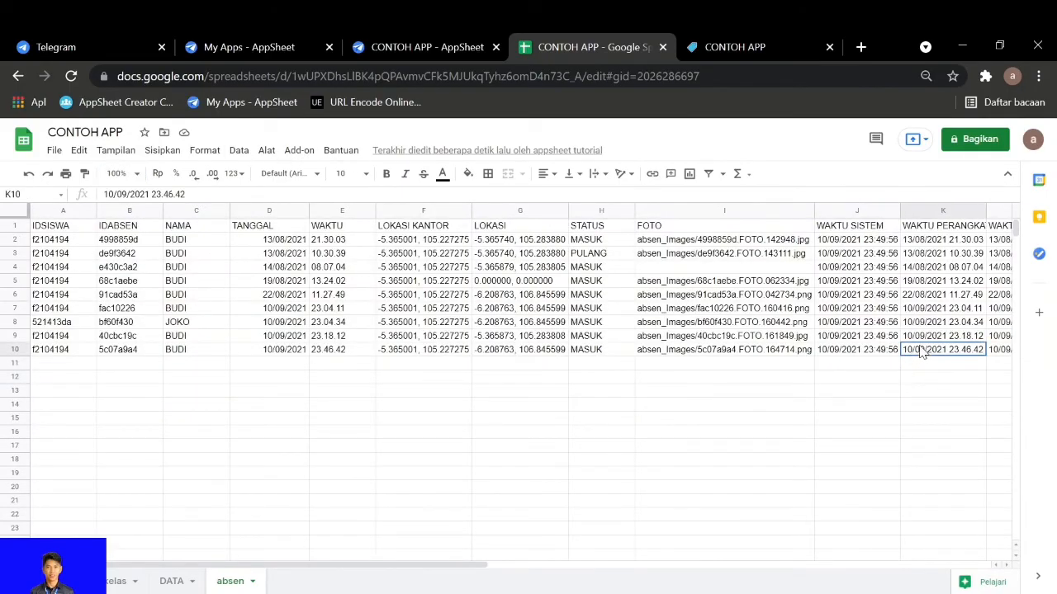
pyautogui.click(304, 351)
pyautogui.click(335, 356)
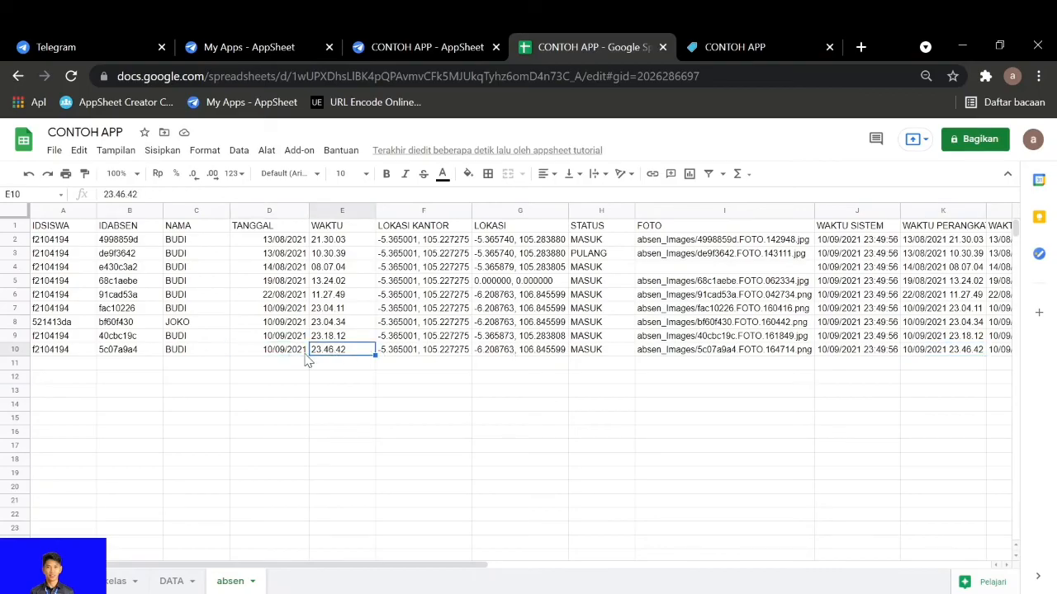
pyautogui.click(923, 351)
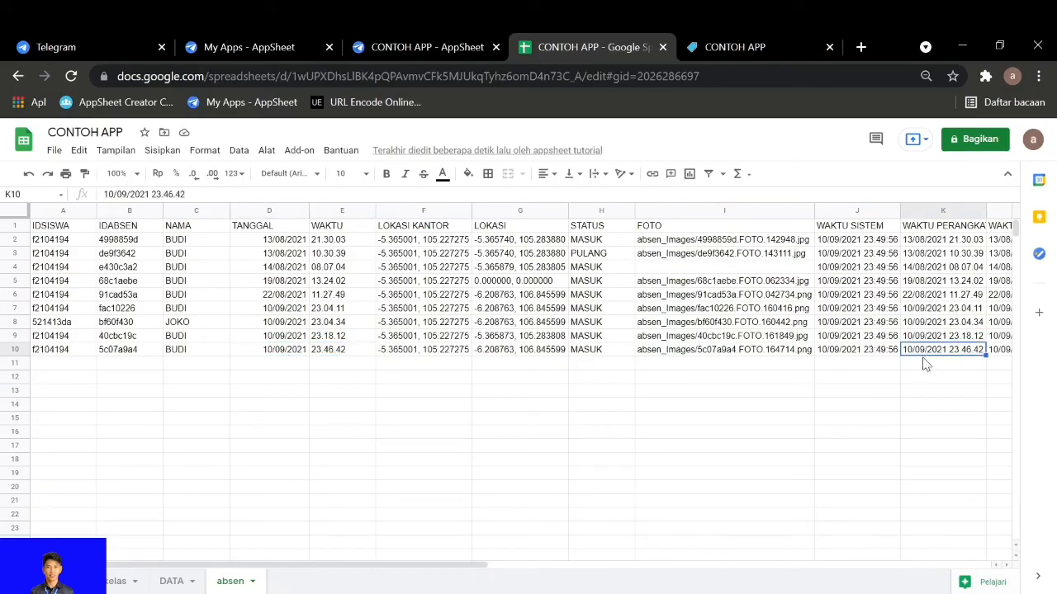
pyautogui.click(279, 353)
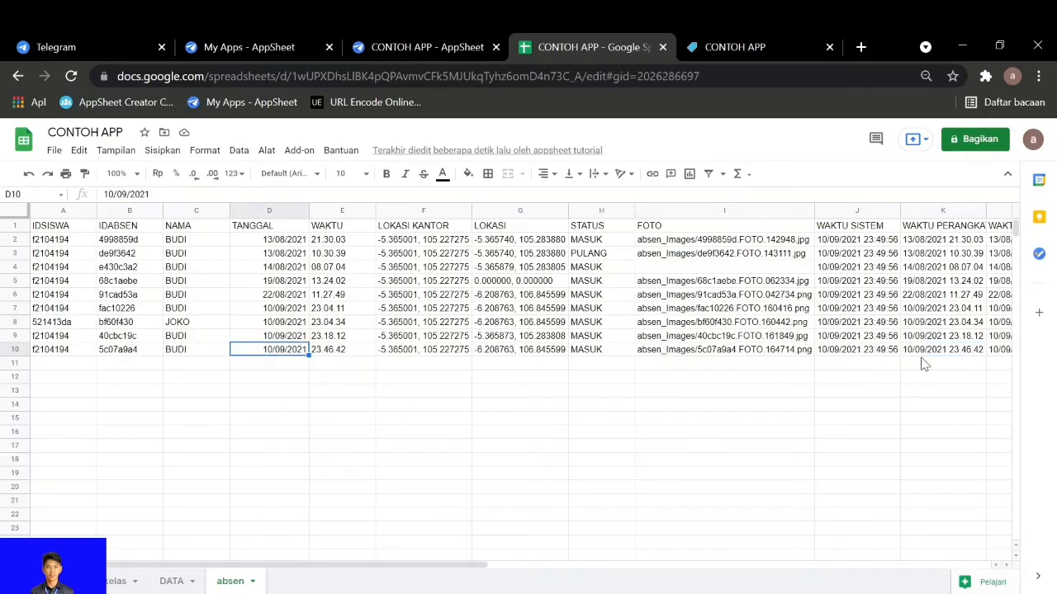
# Return to AppSheet, reduce the page zoom to 67% and save the WAKTU PERANGKAT expression
pyautogui.click(414, 50)
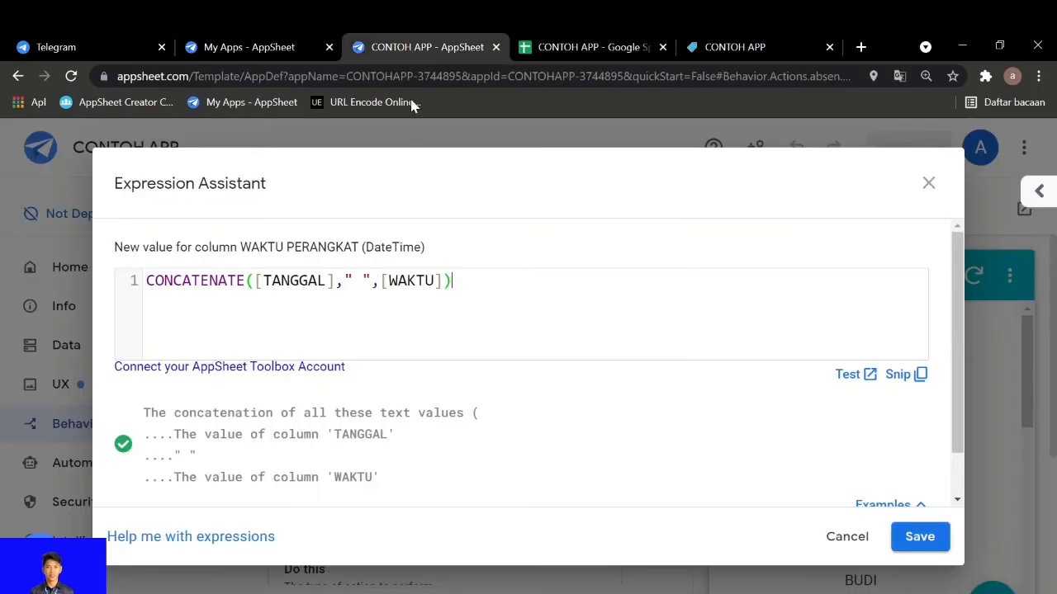
pyautogui.hotkey('ctrl', '-')
pyautogui.hotkey('ctrl', '-')
pyautogui.hotkey('ctrl', '-')
pyautogui.hotkey('ctrl', '-')
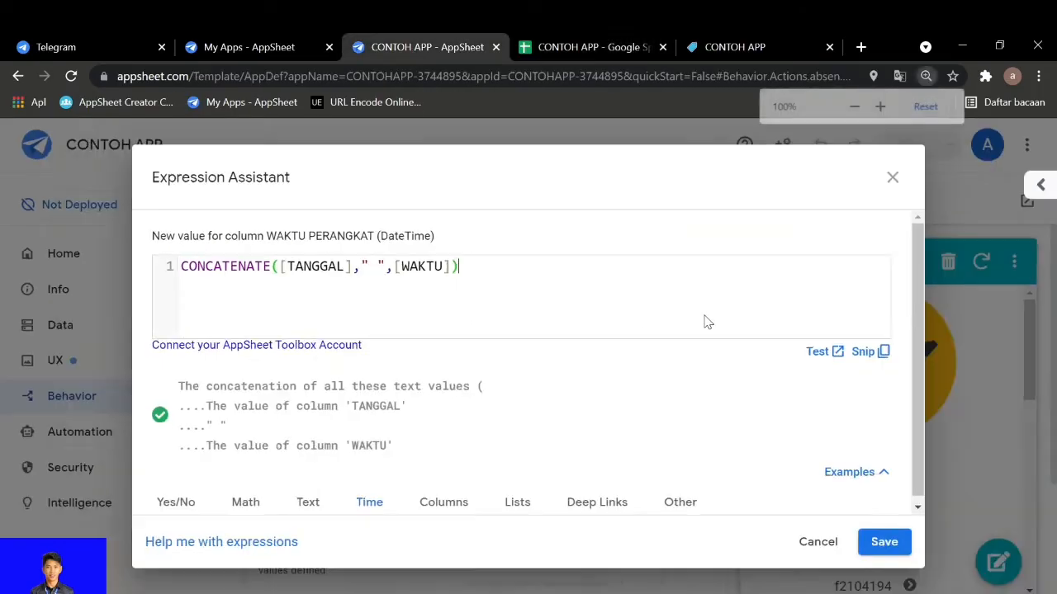
pyautogui.hotkey('ctrl', '-')
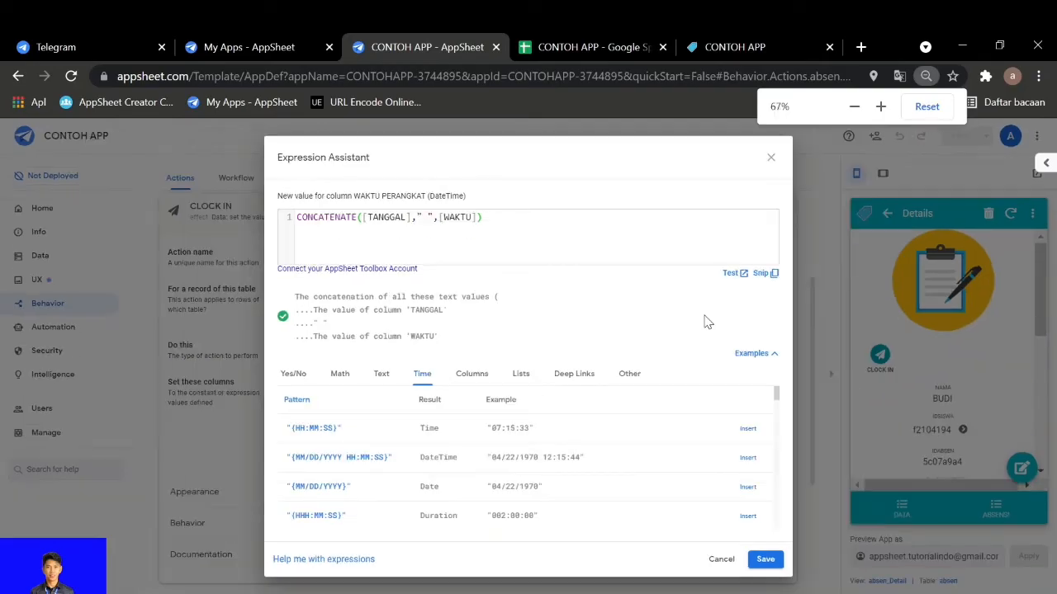
pyautogui.click(766, 559)
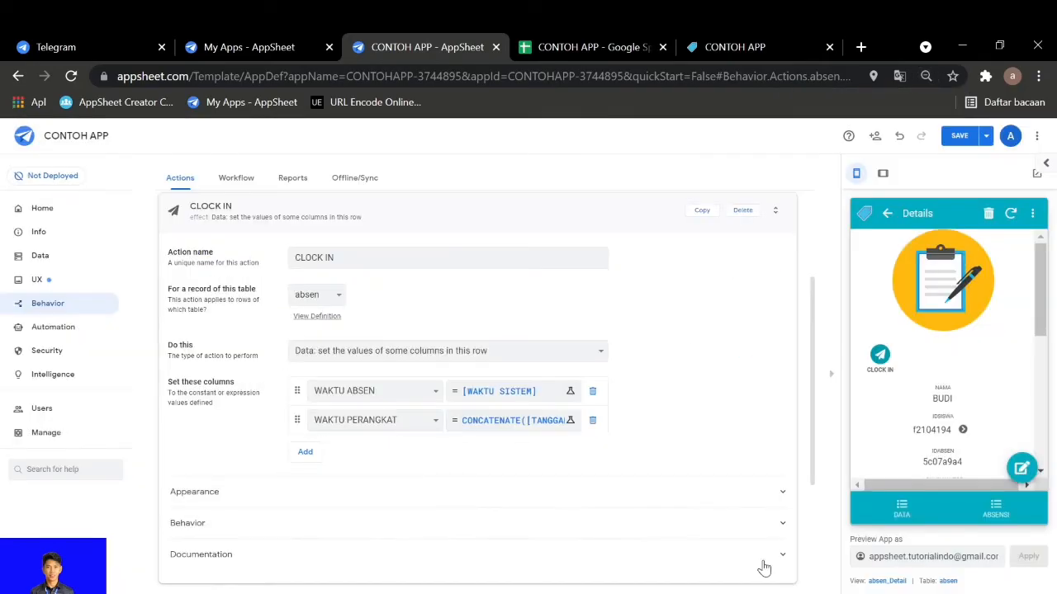
# Try Display overlay and Display inline as CLOCK IN's prominence, checking each in the preview, and set it back to Display prominently
pyautogui.click(427, 493)
pyautogui.scroll(-2, 380, 487)
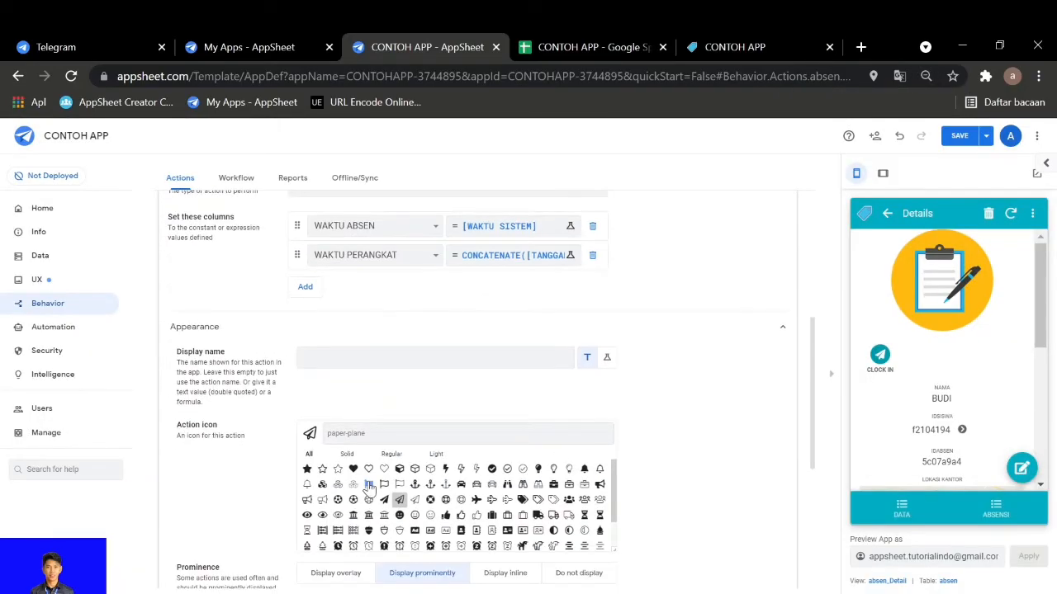
pyautogui.scroll(-2, 359, 489)
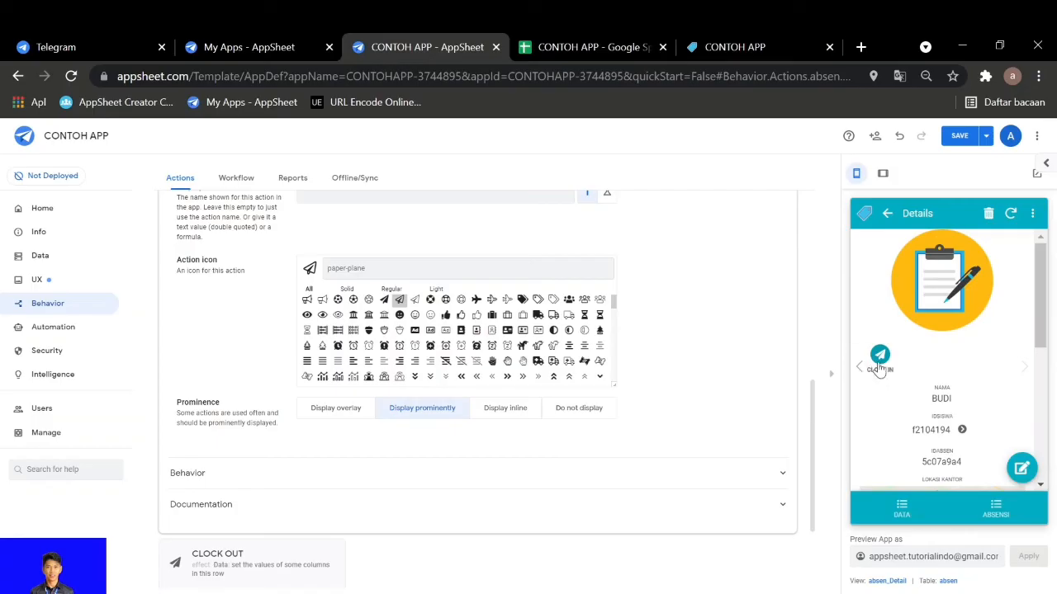
pyautogui.click(333, 408)
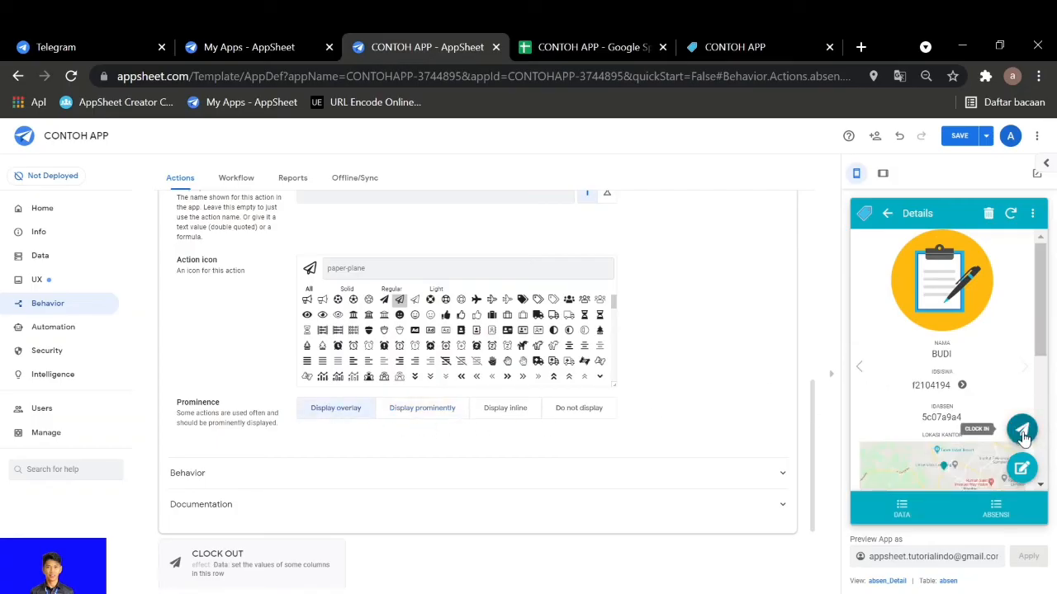
pyautogui.click(505, 407)
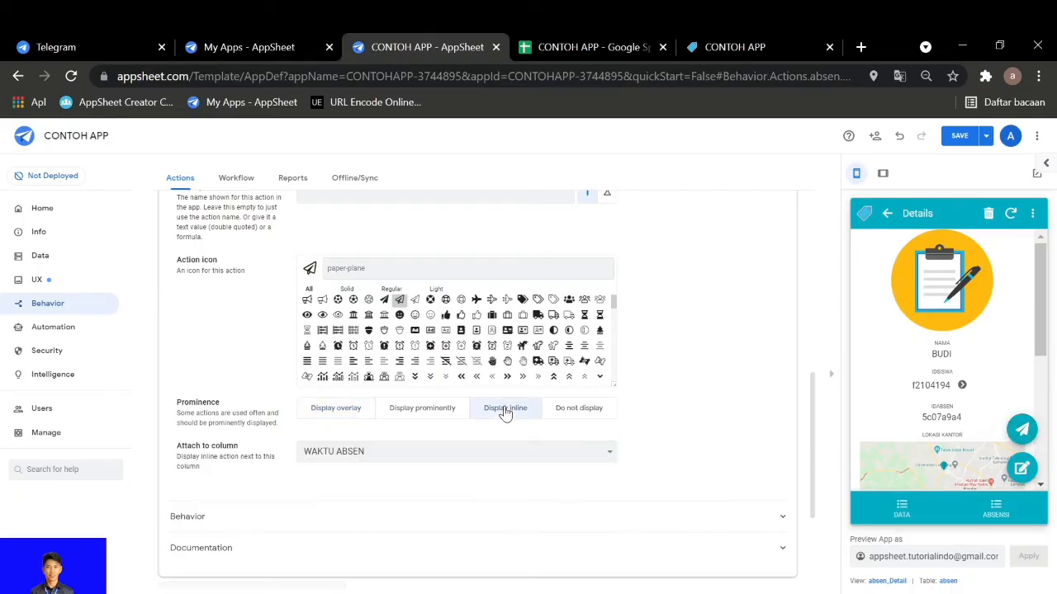
pyautogui.scroll(-3, 900, 410)
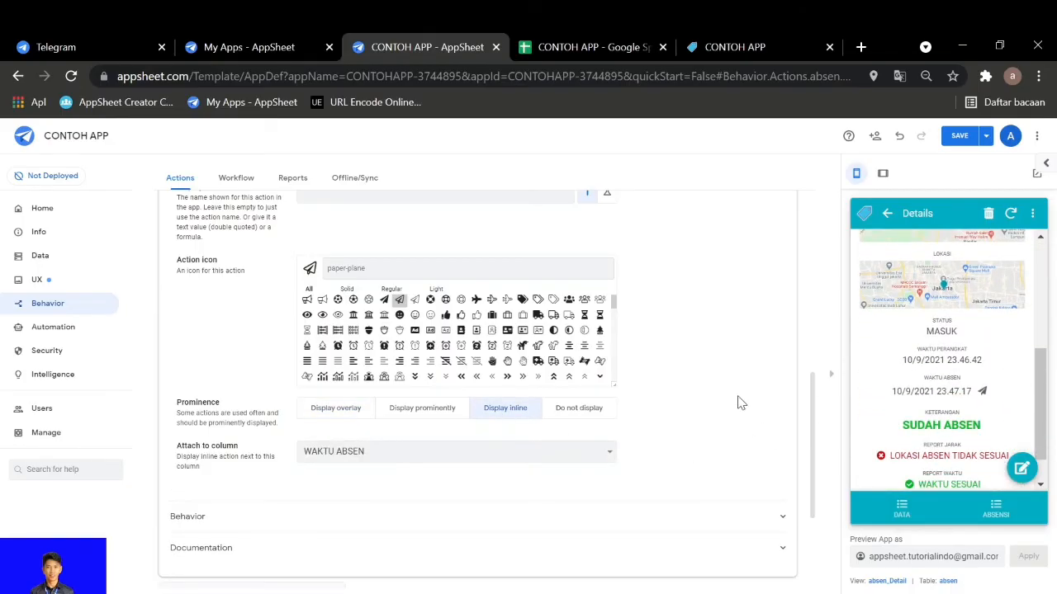
pyautogui.scroll(2, 671, 532)
pyautogui.scroll(-1, 696, 470)
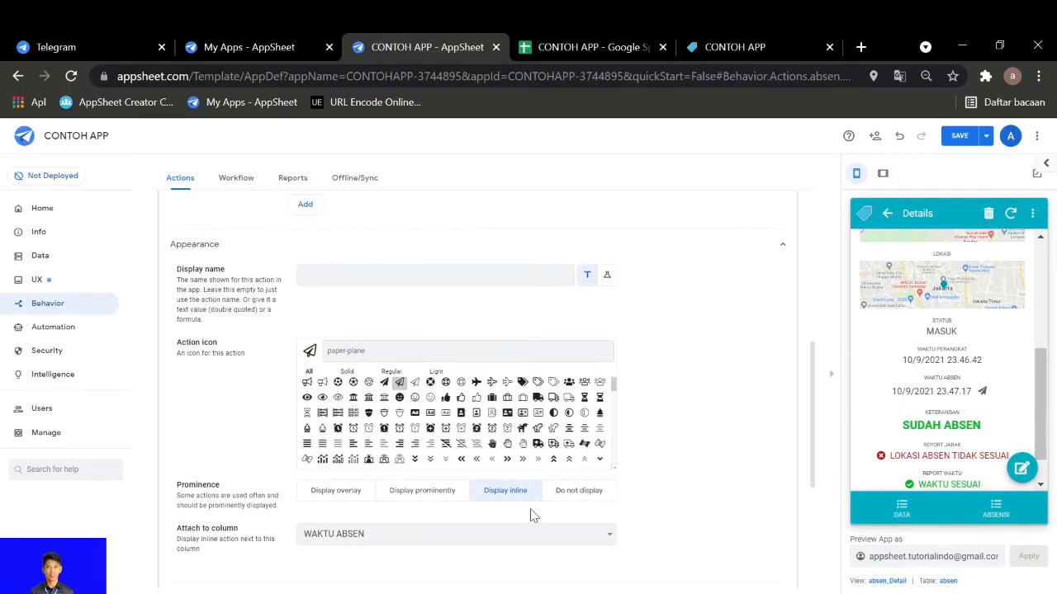
pyautogui.click(425, 490)
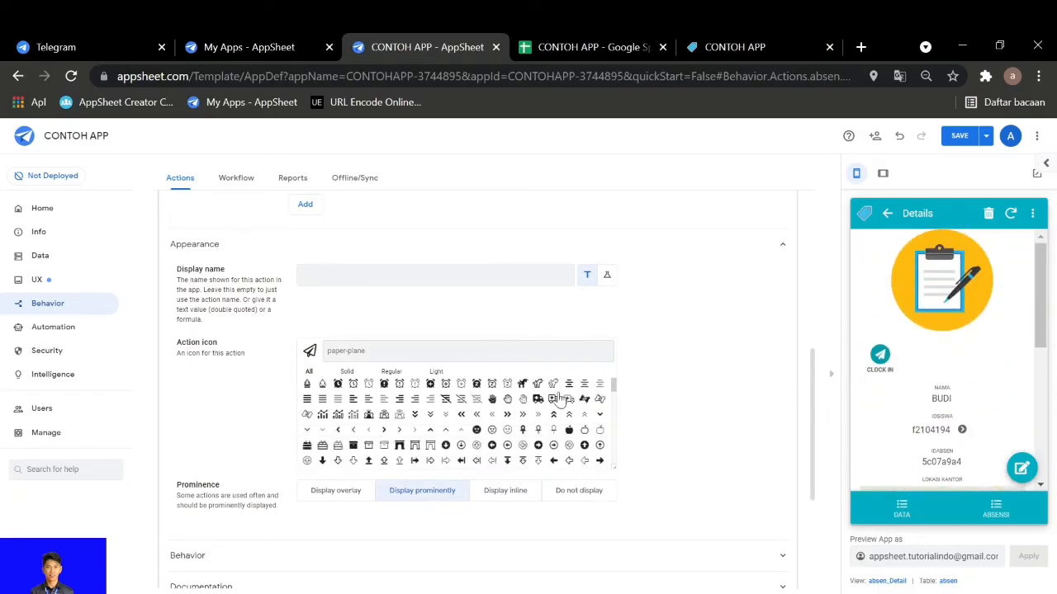
# Examine the condition under which CLOCK IN is available and compare it with the record's STATUS in the preview
pyautogui.scroll(-1, 273, 444)
pyautogui.click(246, 469)
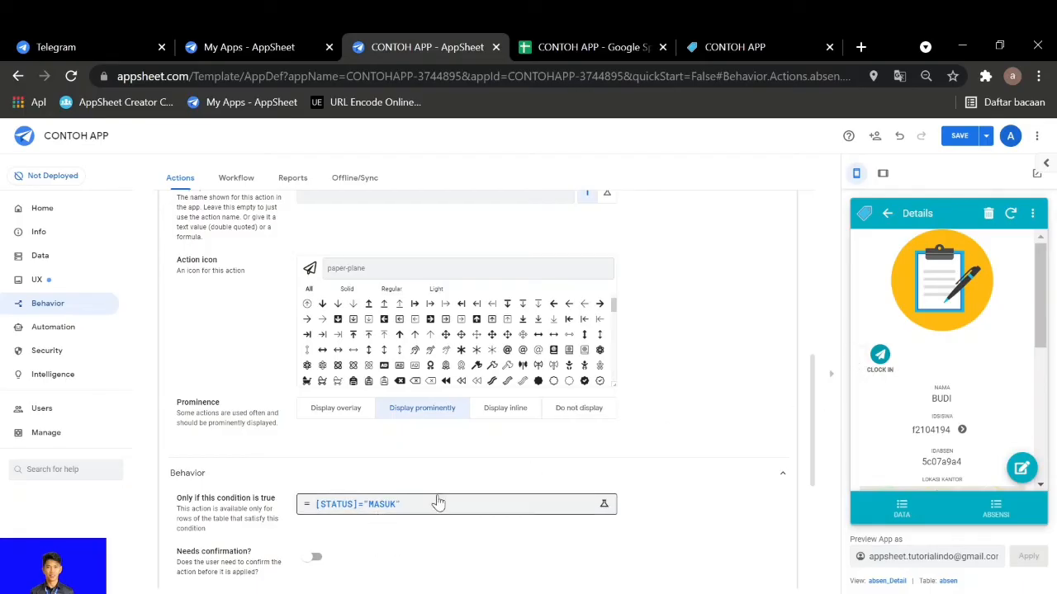
pyautogui.scroll(-2, 908, 450)
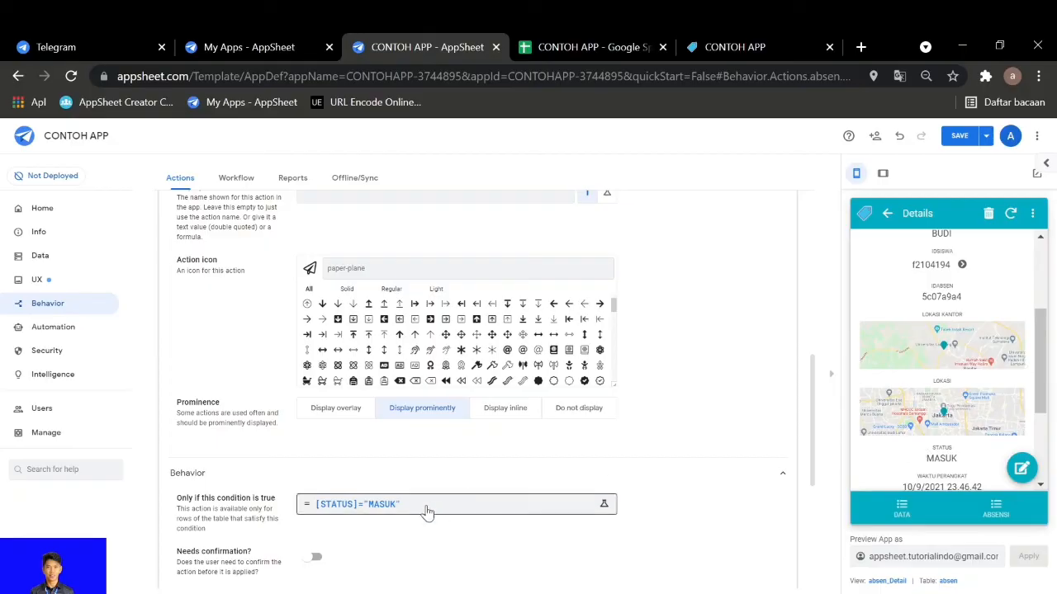
pyautogui.scroll(4, 396, 520)
pyautogui.scroll(2, 372, 397)
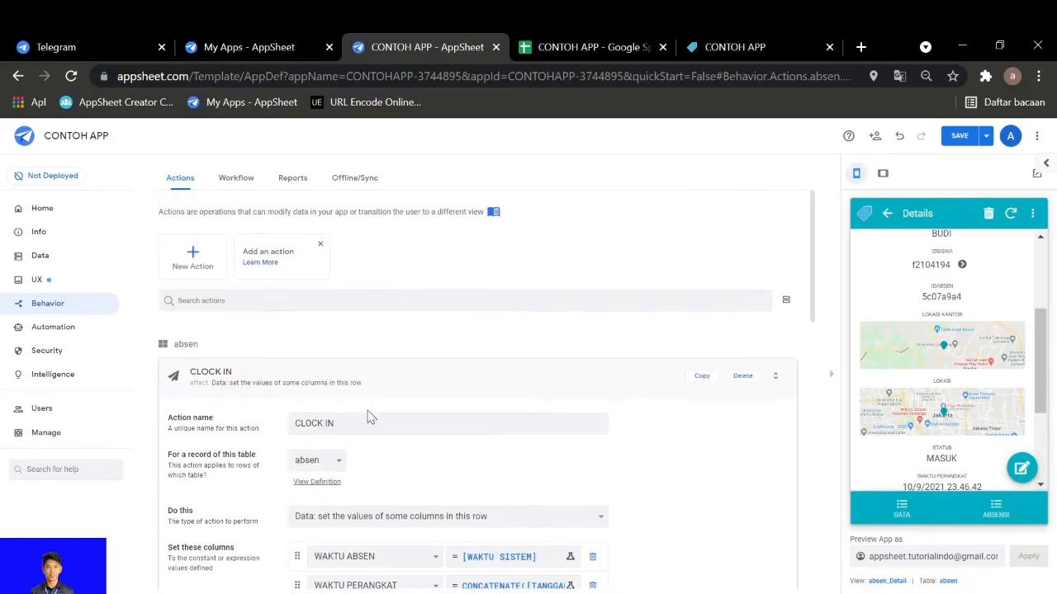
pyautogui.click(378, 382)
# Open the CLOCK OUT action and examine the condition under which it is available
pyautogui.click(468, 385)
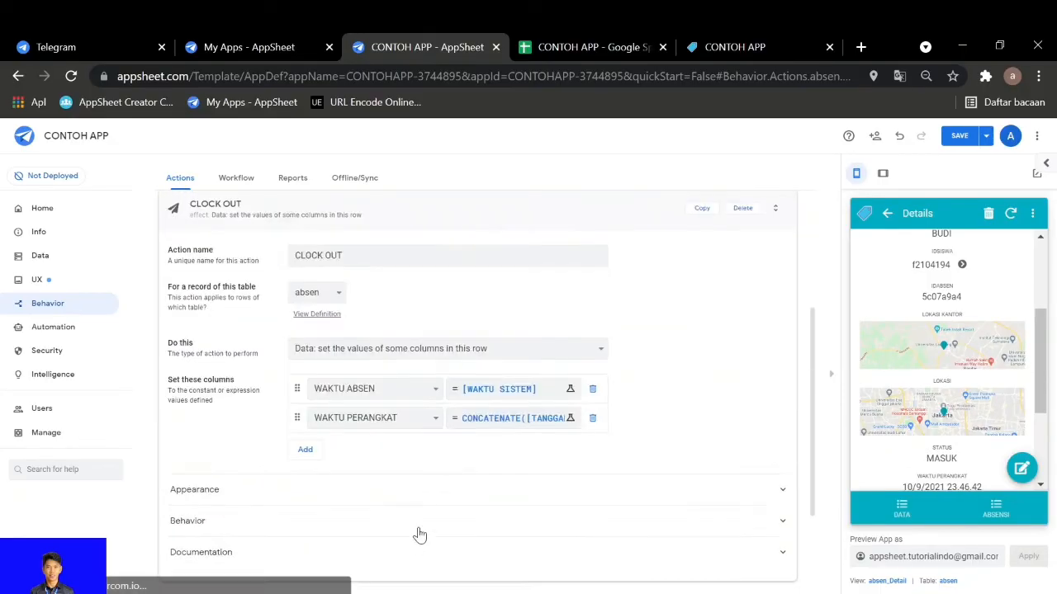
pyautogui.scroll(-2, 413, 512)
pyautogui.click(334, 393)
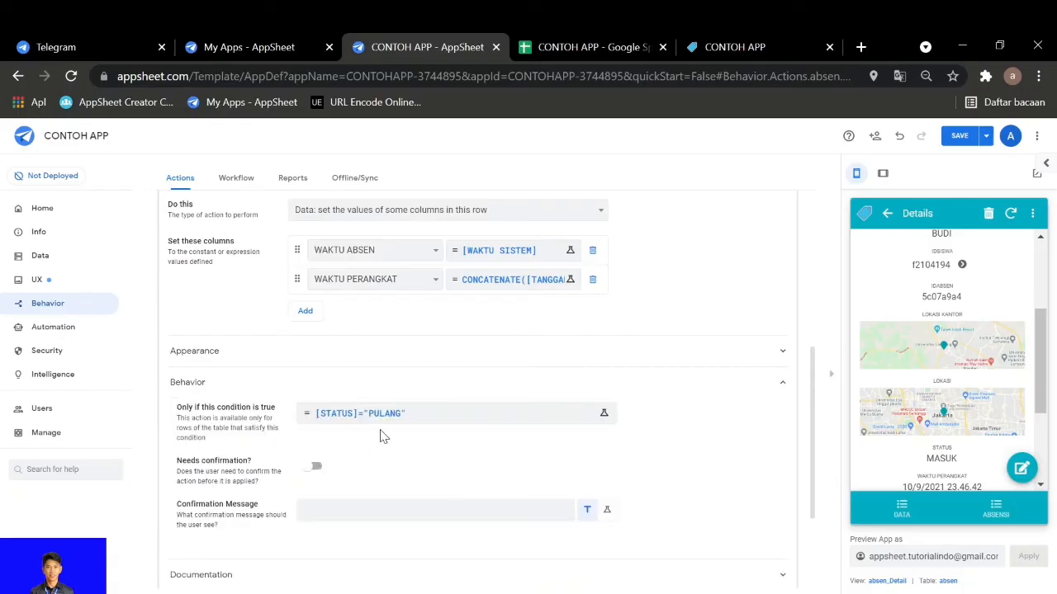
pyautogui.scroll(4, 388, 429)
pyautogui.click(401, 431)
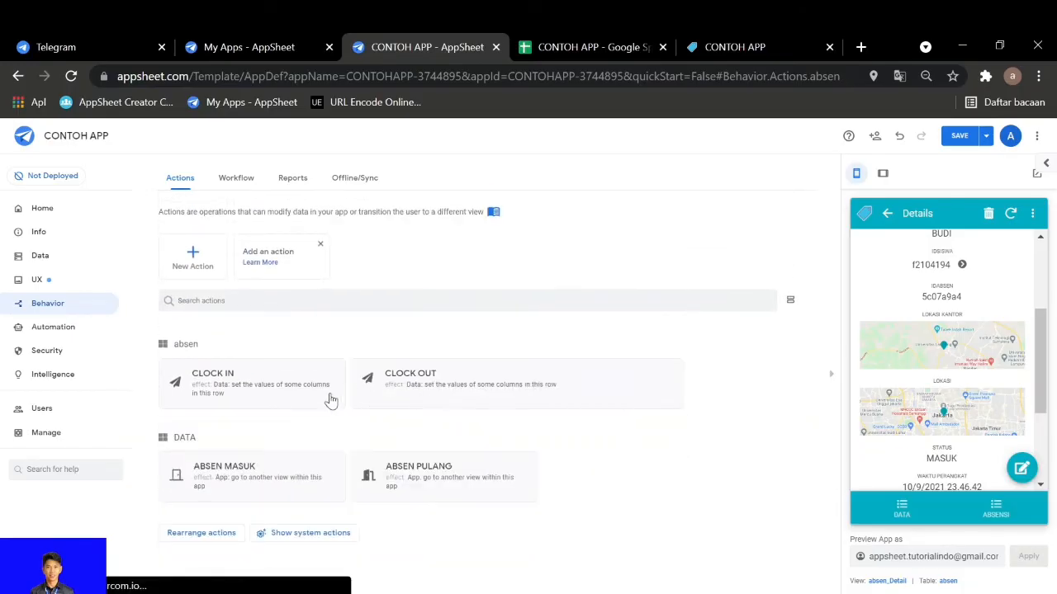
# Compare the column assignments of CLOCK IN and CLOCK OUT, and review CLOCK OUT's STATUS condition again
pyautogui.click(302, 380)
pyautogui.scroll(-2, 330, 363)
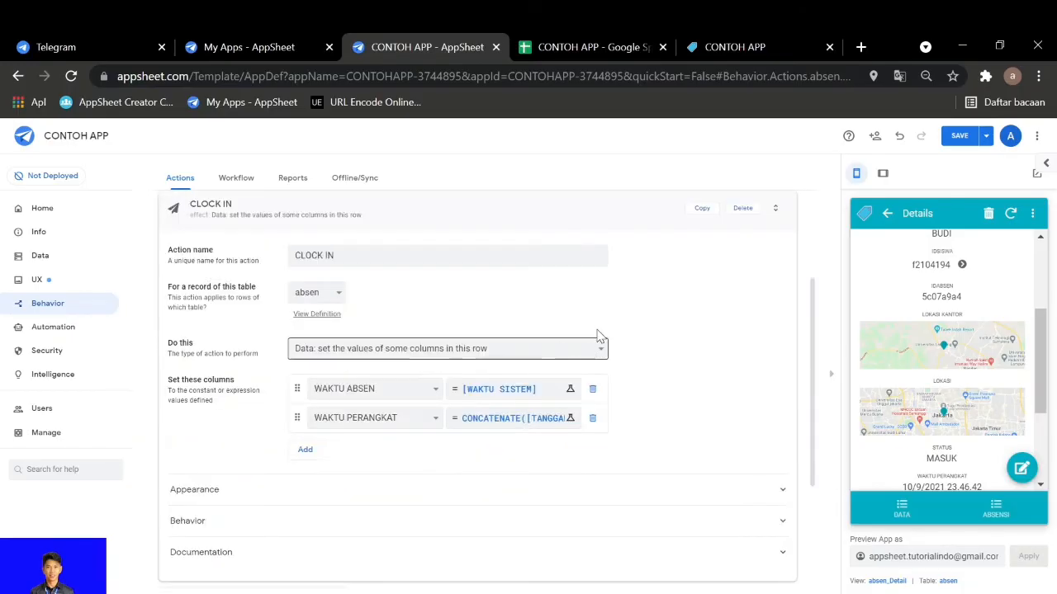
pyautogui.click(427, 219)
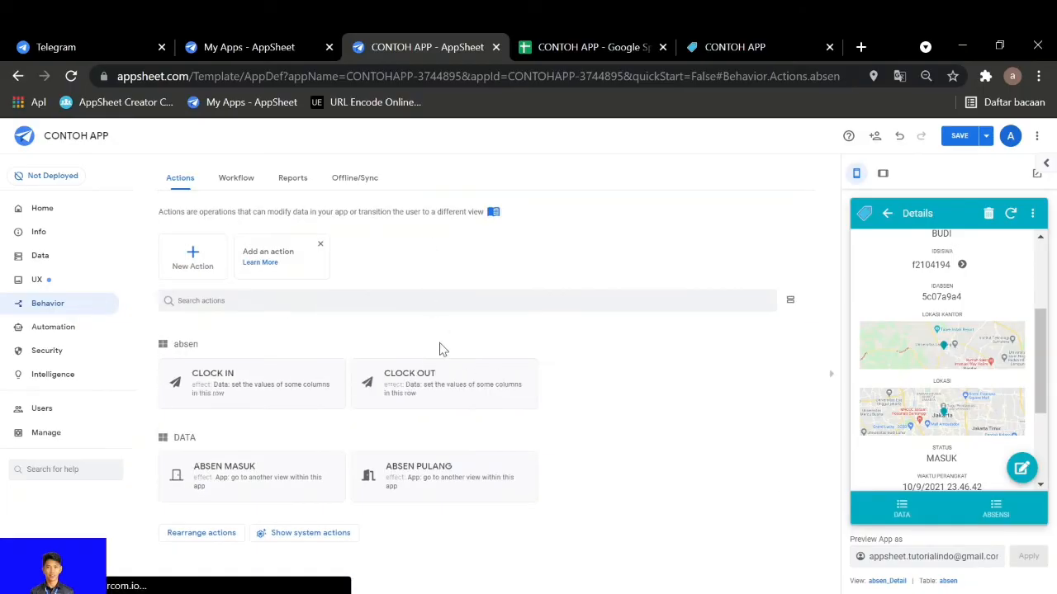
pyautogui.click(450, 408)
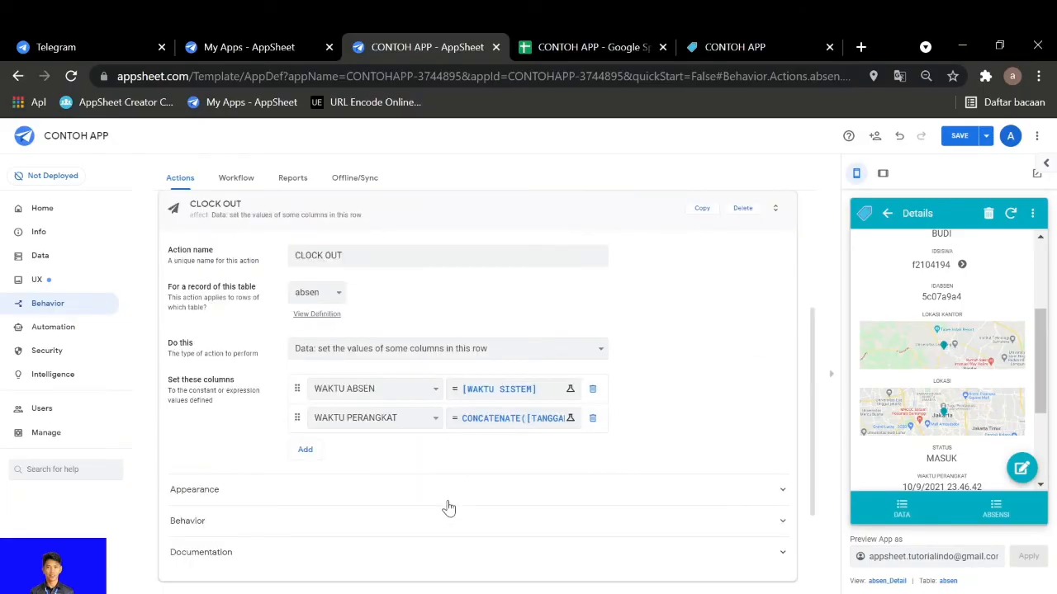
pyautogui.click(436, 520)
pyautogui.scroll(-1, 436, 520)
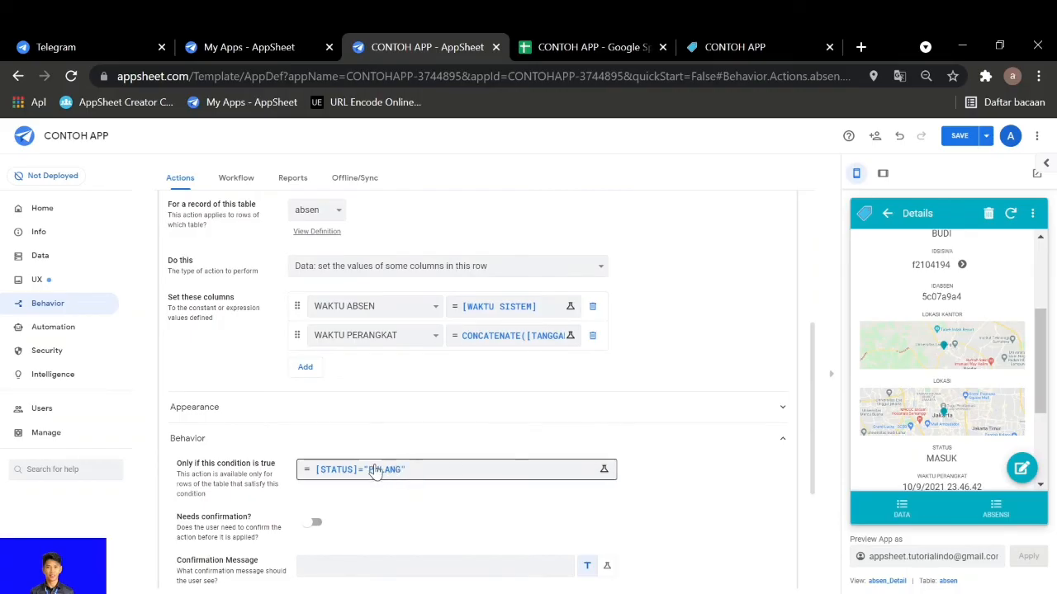
pyautogui.scroll(3, 455, 488)
pyautogui.click(415, 382)
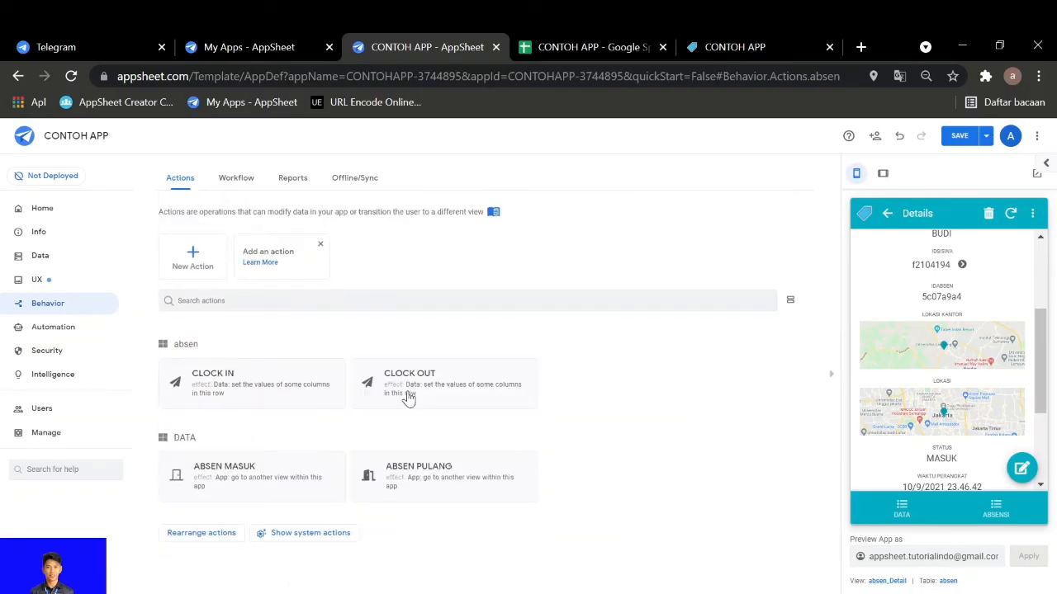
# Review the attendance record's location and time reports in the preview, and examine its row 10 across the absen sheet's time and distance columns
pyautogui.scroll(-3, 995, 363)
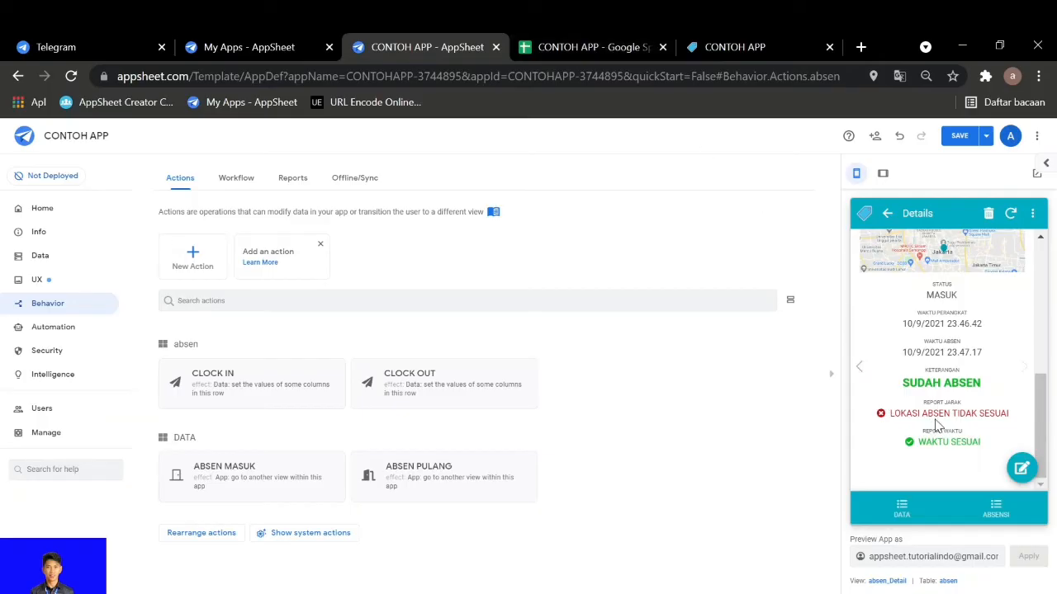
pyautogui.click(600, 50)
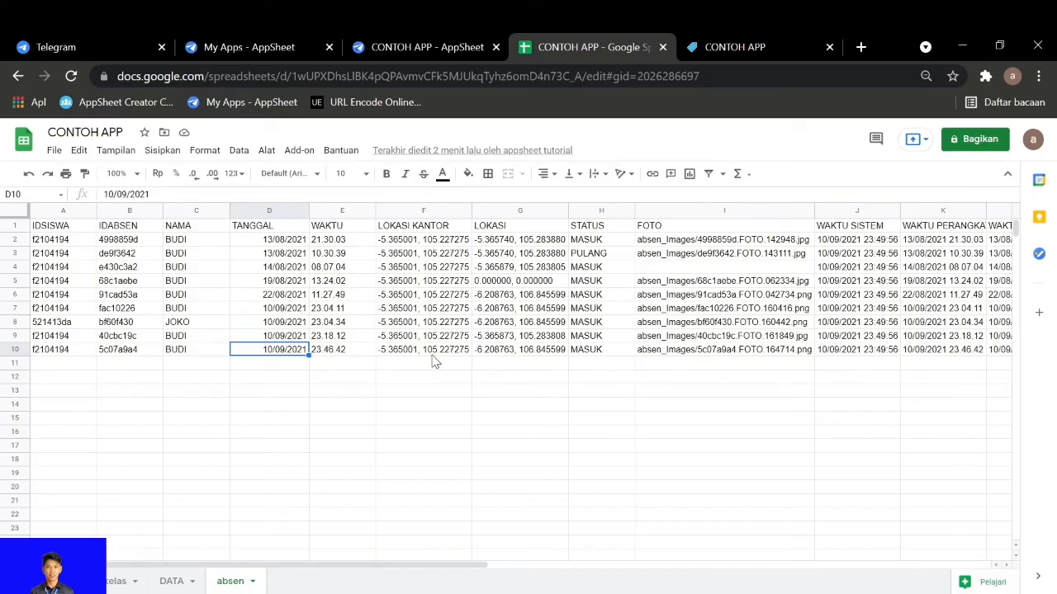
pyautogui.click(867, 353)
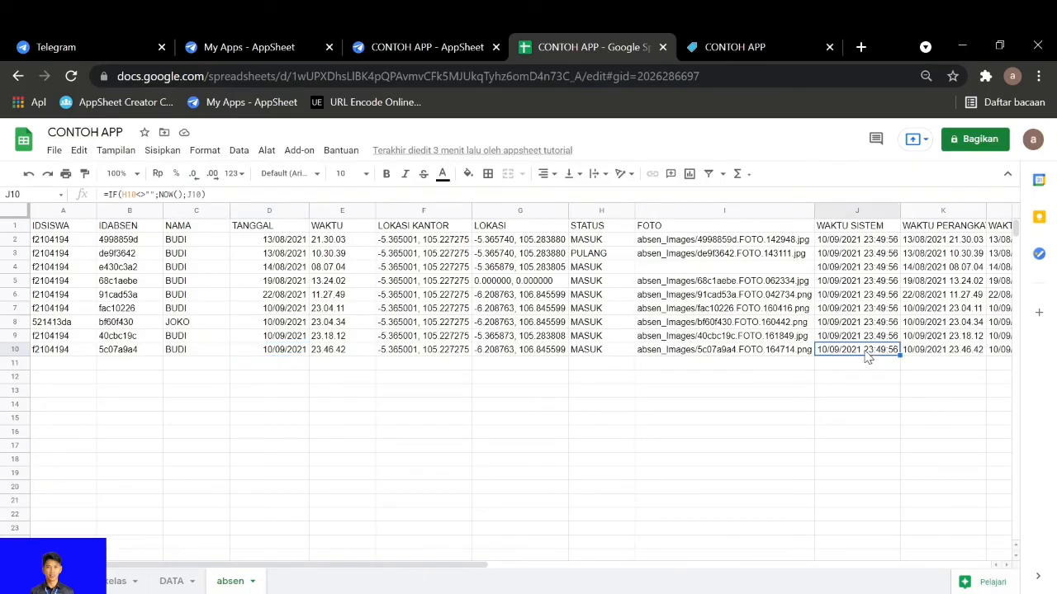
pyautogui.press('Right')
pyautogui.press('Right')
pyautogui.press('Right')
pyautogui.press('Right')
pyautogui.press('Right')
pyautogui.press('Right')
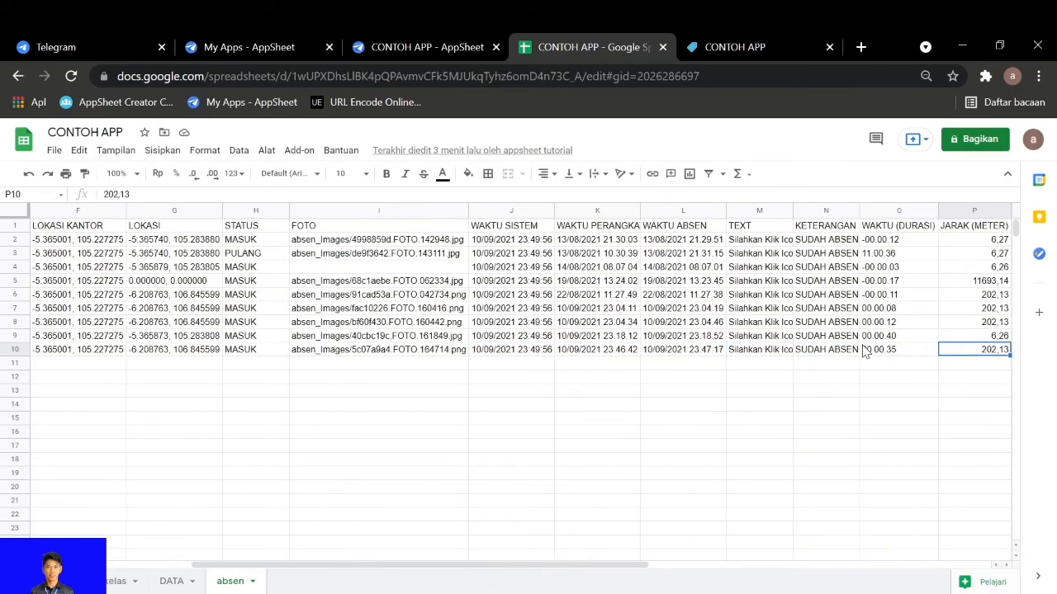
pyautogui.press('Right')
pyautogui.press('Right')
pyautogui.press('Left')
pyautogui.press('Left')
pyautogui.press('Left')
pyautogui.press('Left')
pyautogui.press('Left')
pyautogui.press('Left')
pyautogui.press('Left')
pyautogui.press('Left')
pyautogui.press('Left')
pyautogui.press('Left')
pyautogui.press('Left')
pyautogui.press('Left')
pyautogui.press('Left')
pyautogui.press('Left')
pyautogui.press('Left')
pyautogui.press('Left')
pyautogui.press('Left')
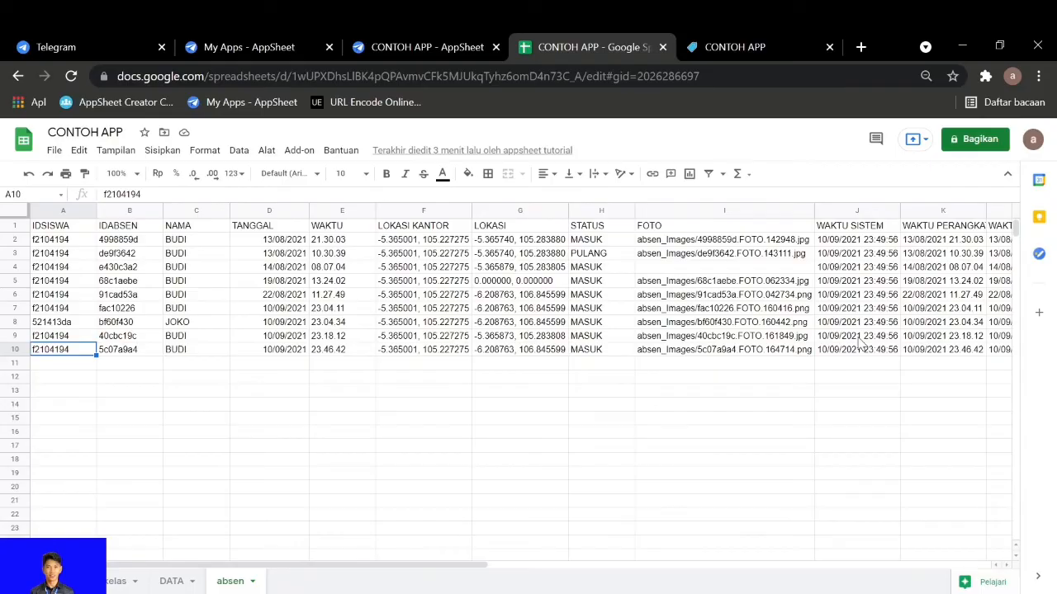
# Copy the LOKASI coordinates from cell G10, the last record in the absen sheet
pyautogui.press('Right')
pyautogui.press('Right')
pyautogui.press('Right')
pyautogui.press('Right')
pyautogui.press('Right')
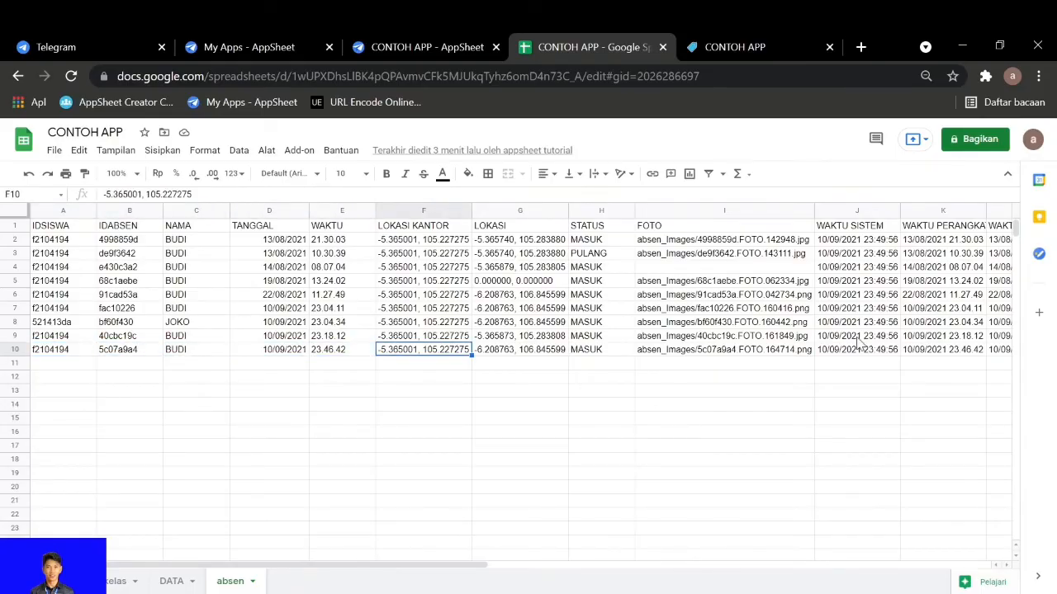
pyautogui.press('Right')
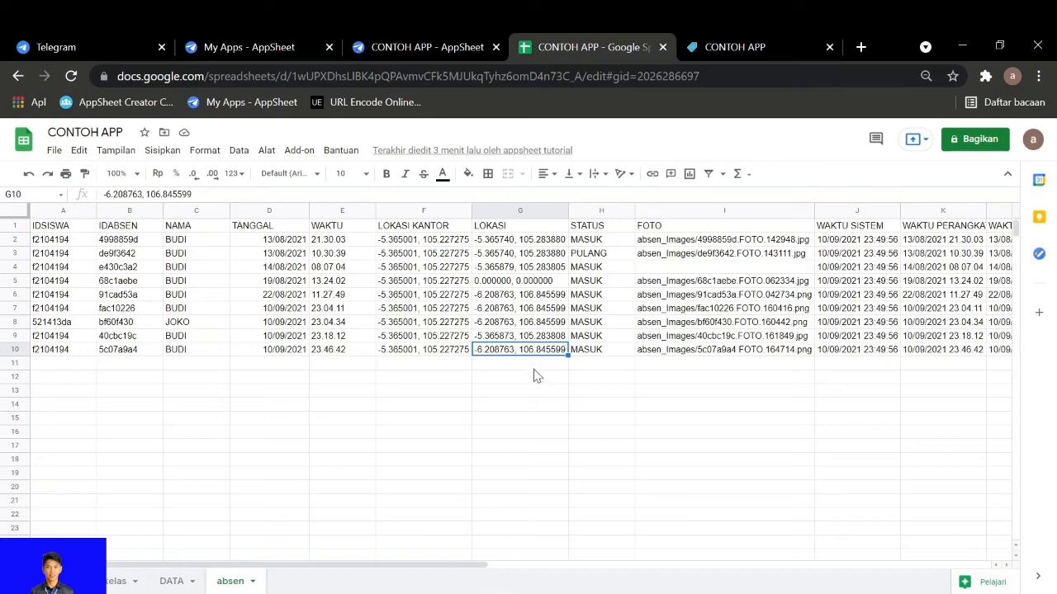
pyautogui.hotkey('ctrl', 'c')
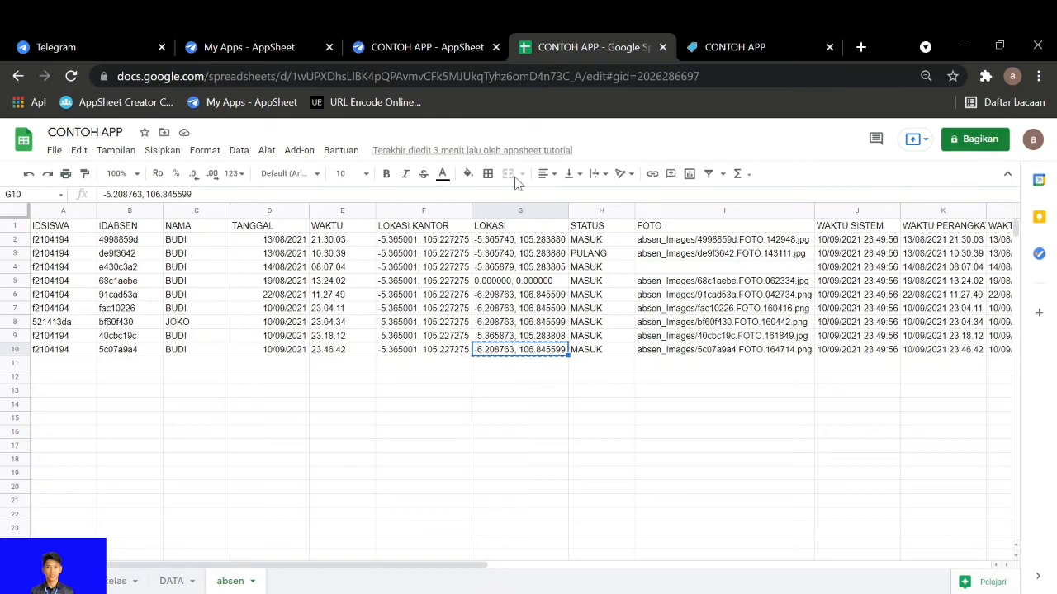
# Switch back to the AppSheet editor and examine the formulas and initial values of LOKASI KANTOR and LOKASI in the absen table's columns
pyautogui.click(404, 47)
pyautogui.click(34, 256)
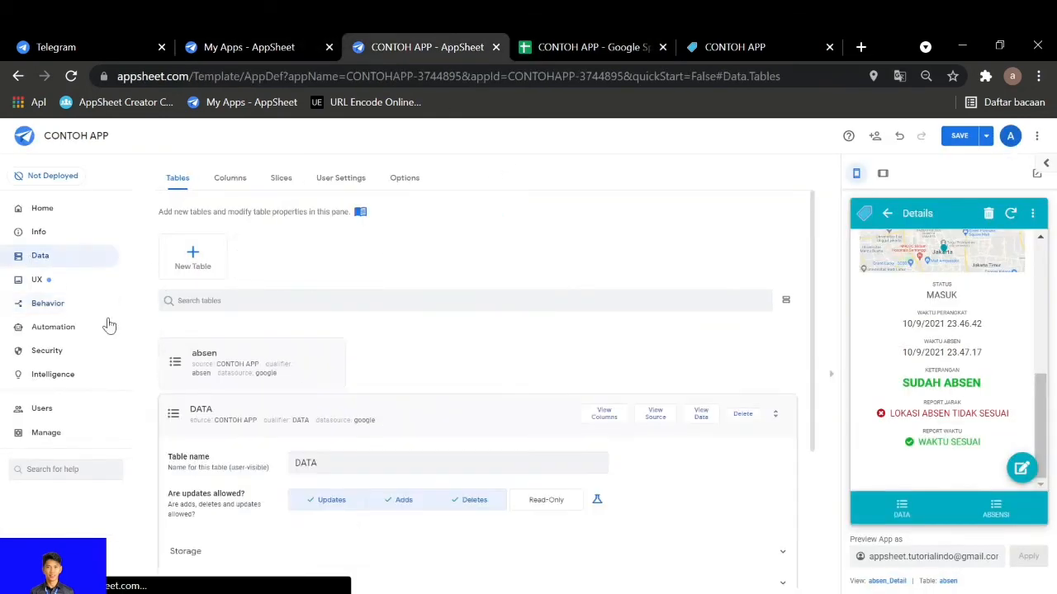
pyautogui.click(300, 353)
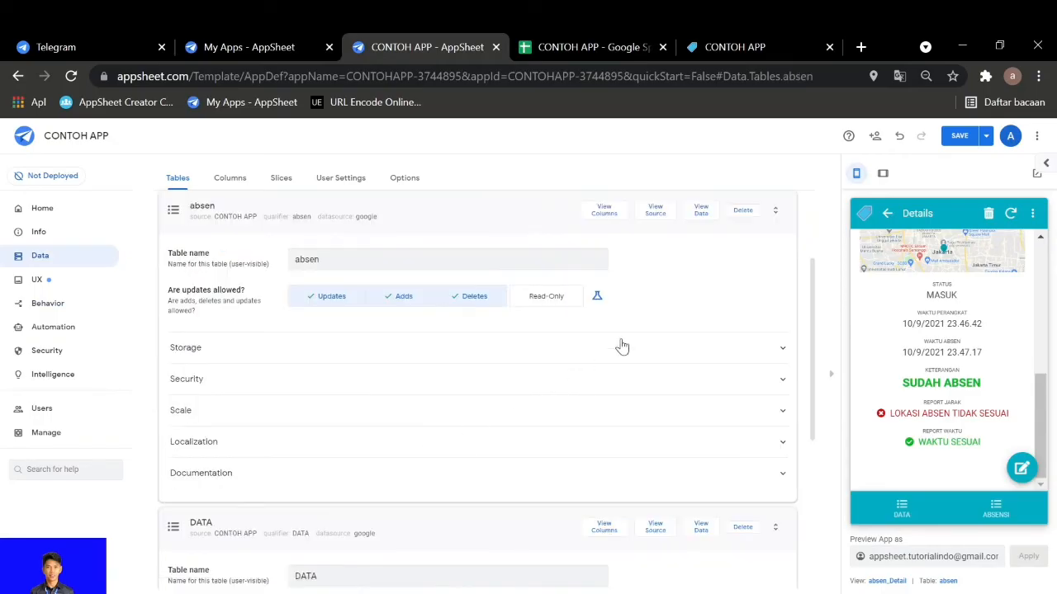
pyautogui.click(605, 210)
pyautogui.scroll(-3, 578, 507)
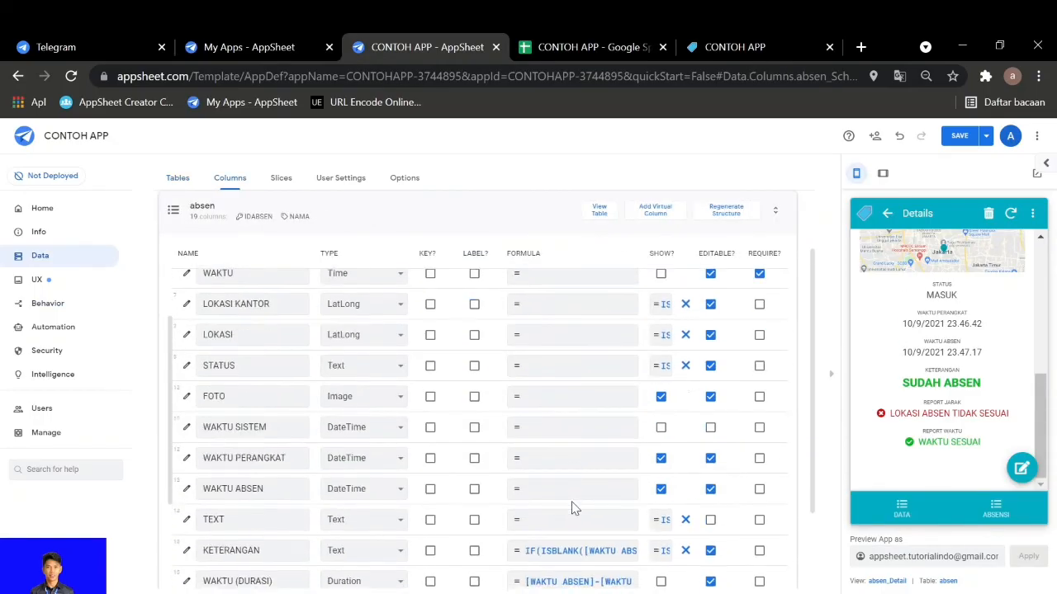
pyautogui.scroll(-3, 475, 513)
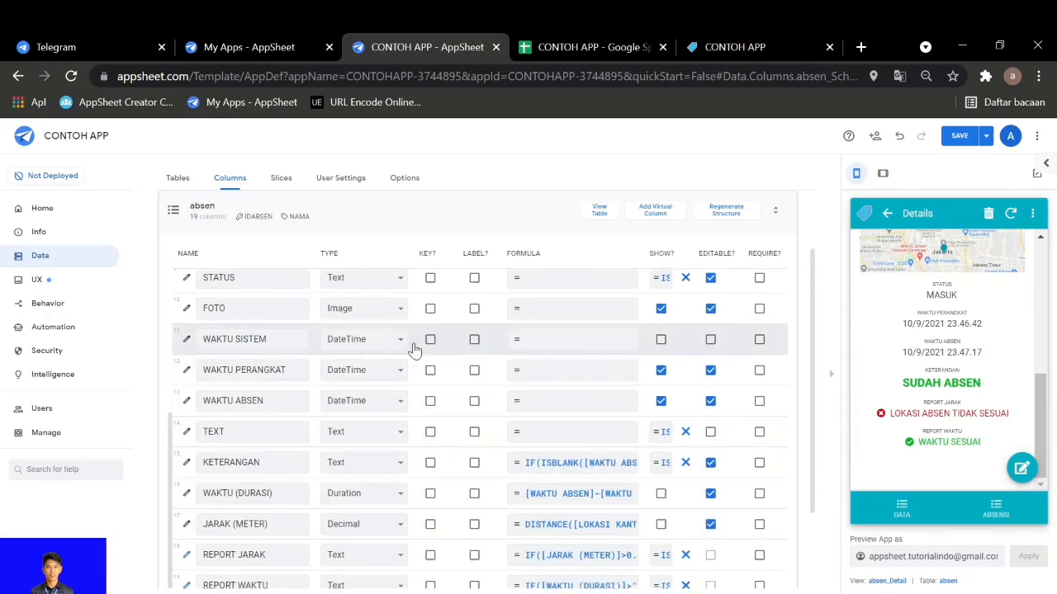
pyautogui.scroll(2, 453, 380)
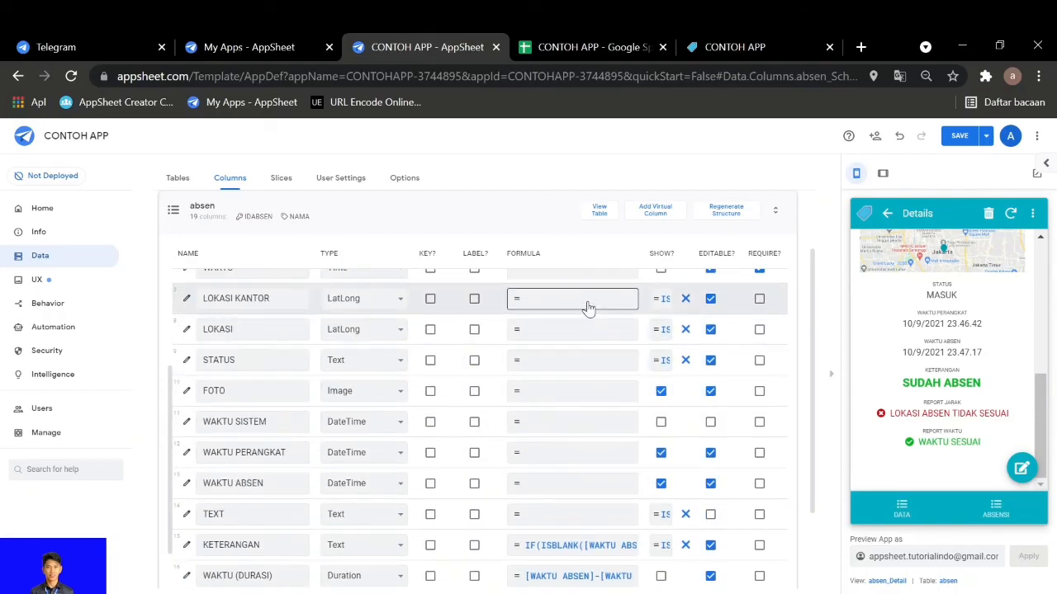
pyautogui.hscroll(5, 739, 307)
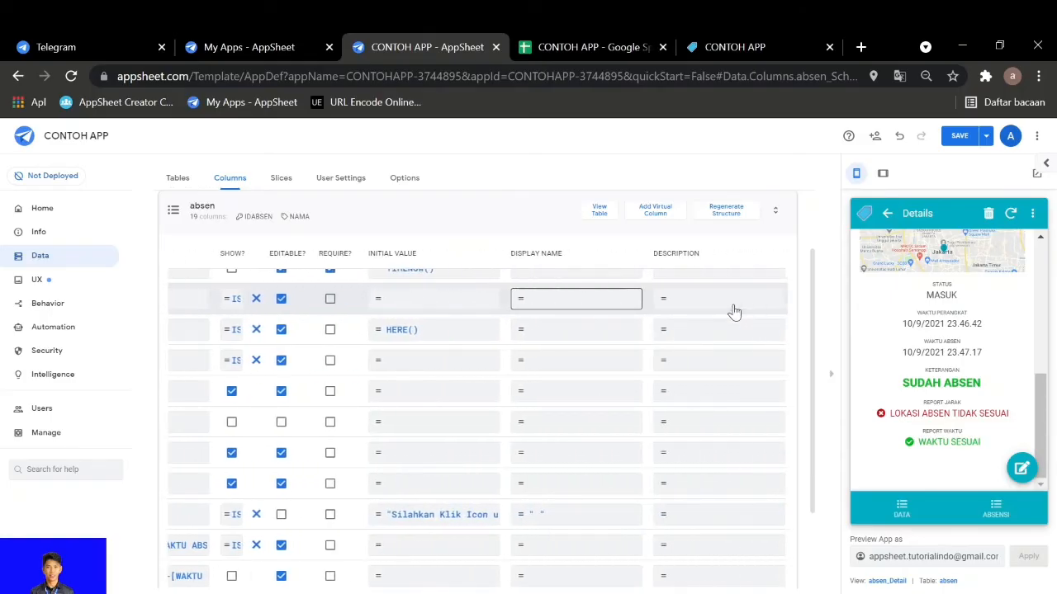
pyautogui.hscroll(-5, 730, 306)
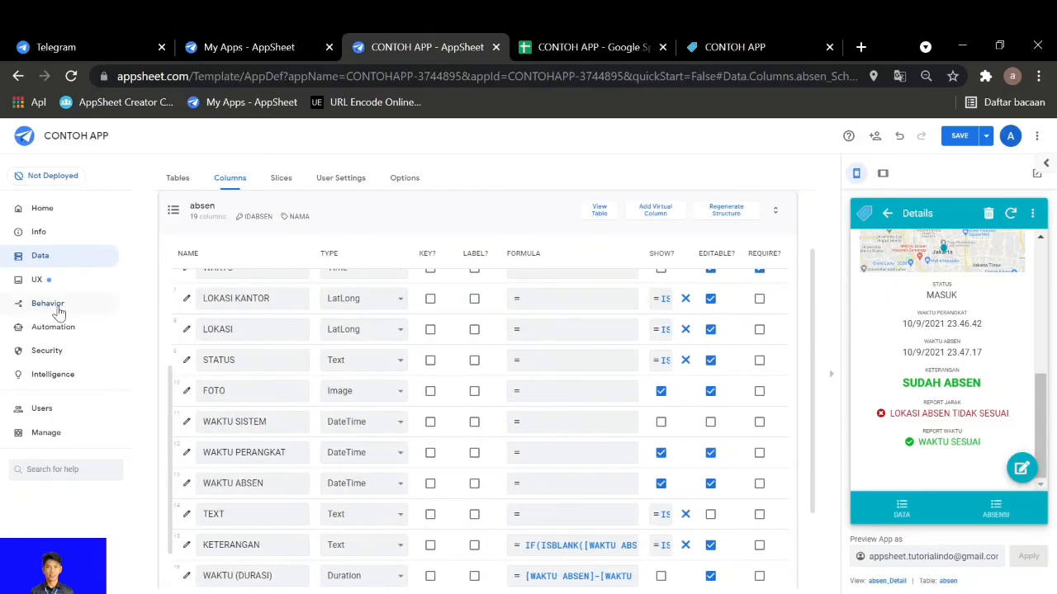
# Open the target expression of the ABSEN MASUK action and select the coordinates assigned to LOKASI KANTOR
pyautogui.click(48, 303)
pyautogui.click(295, 494)
pyautogui.click(416, 386)
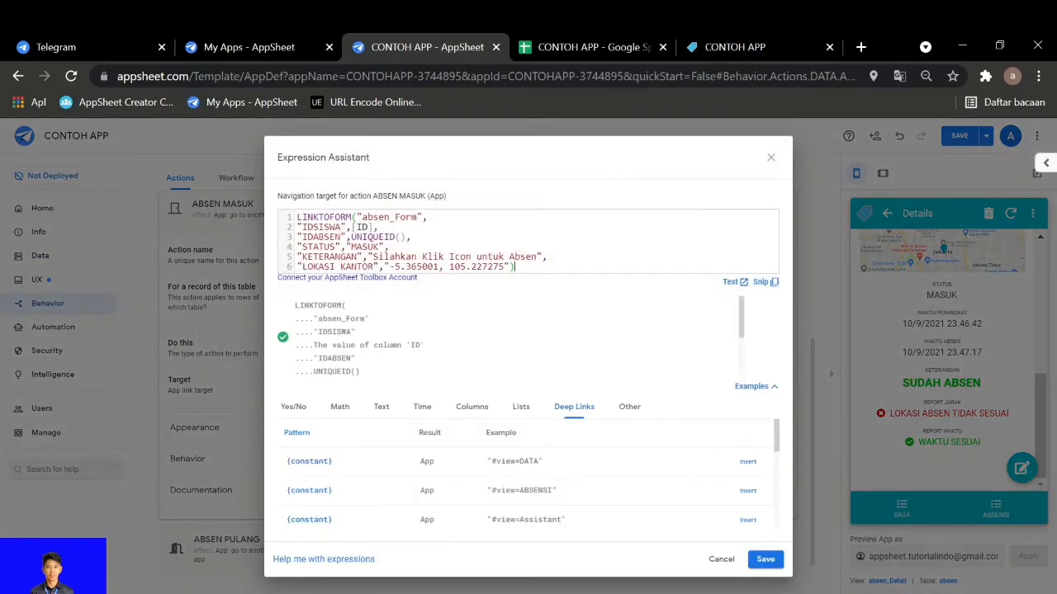
pyautogui.moveTo(388, 267); pyautogui.dragTo(503, 266)
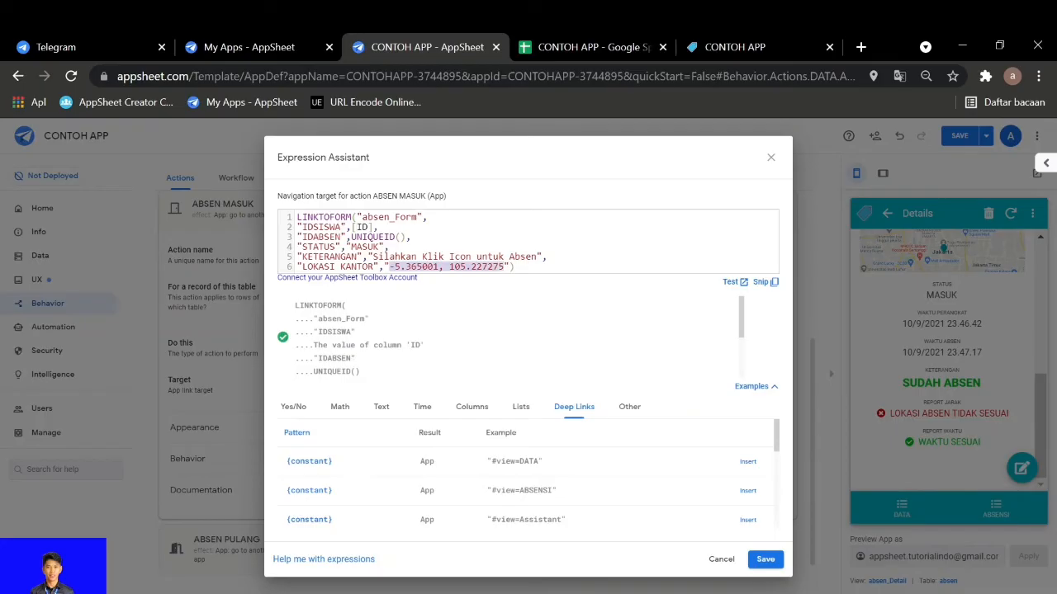
# Undo a trial replacement of the LOKASI KANTOR coordinates and keep a copy of the original coordinates in a new Notepad document
pyautogui.hotkey('ctrl', 'v')
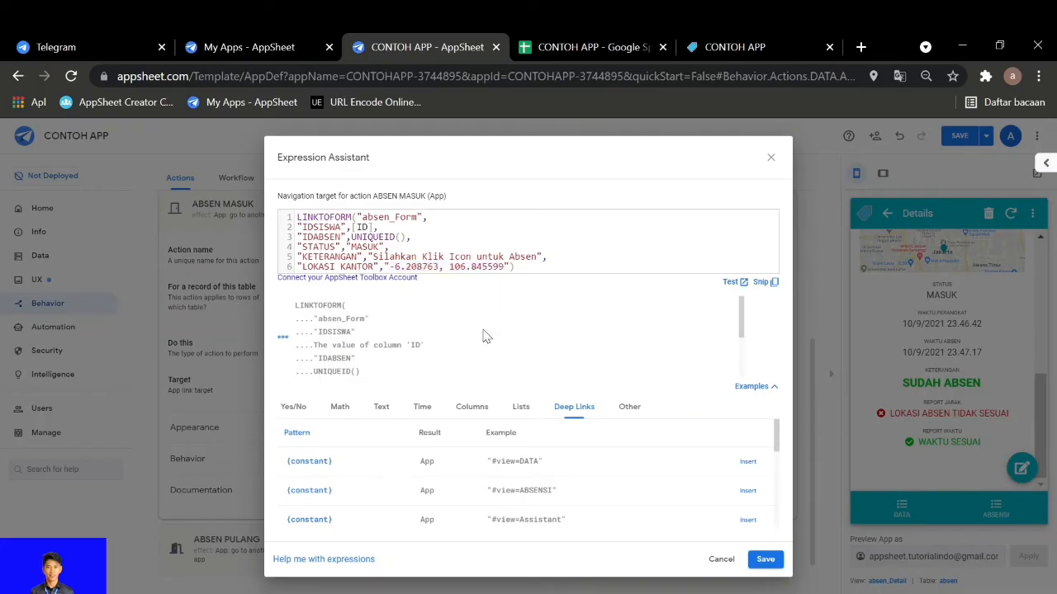
pyautogui.hotkey('ctrl', 'z')
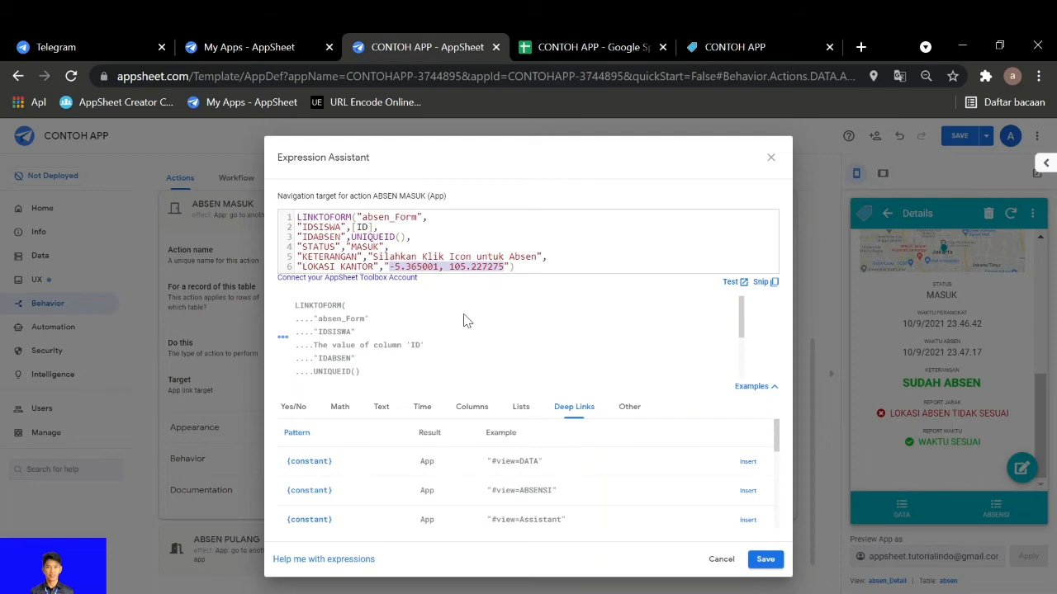
pyautogui.press('super')
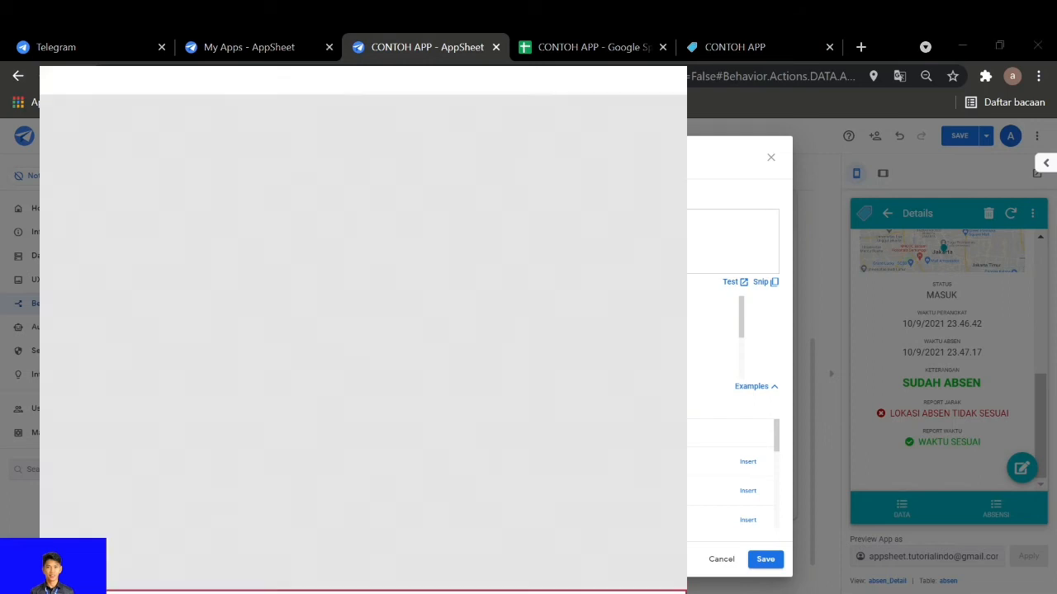
pyautogui.write('no')
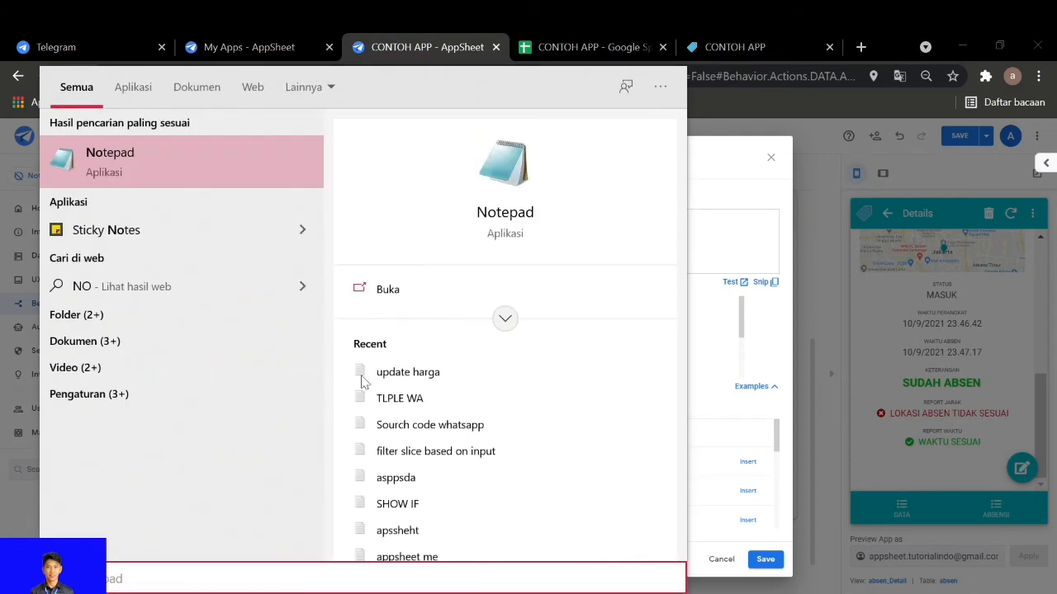
pyautogui.press('Return')
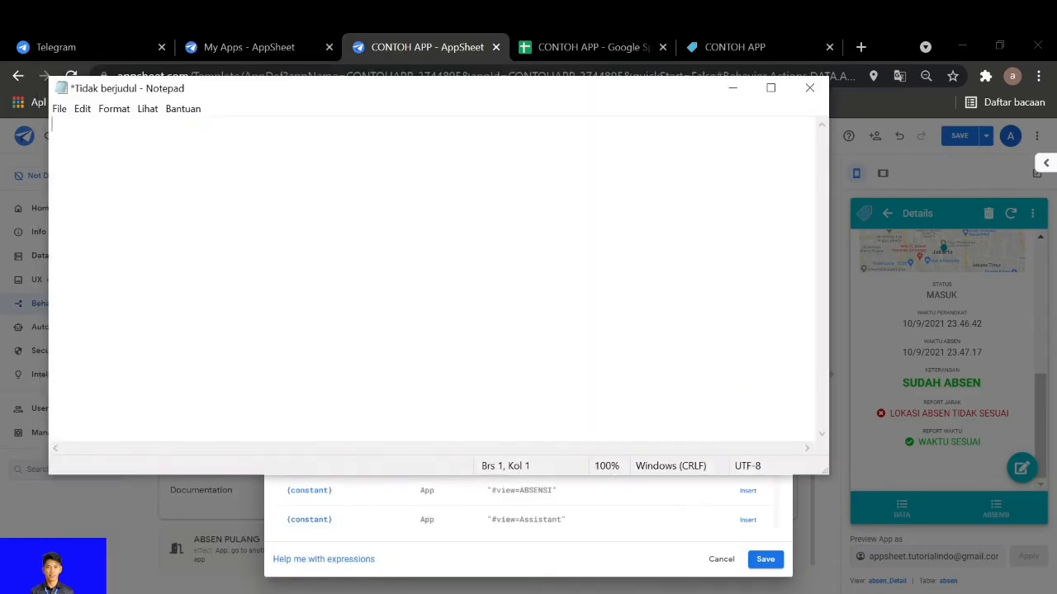
pyautogui.hotkey('ctrl', 'v')
pyautogui.click(732, 87)
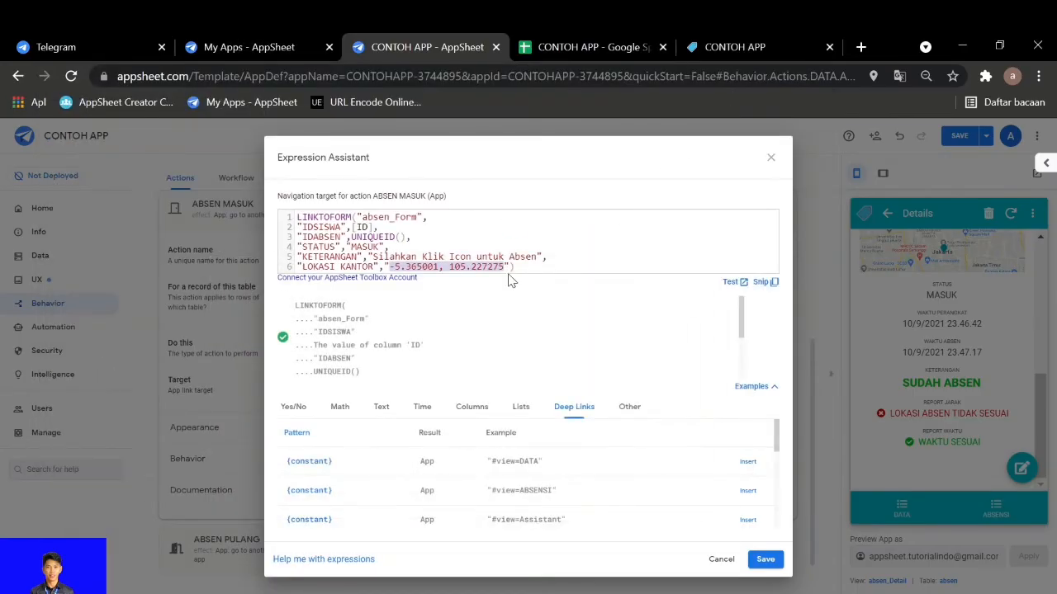
# Replace the LOKASI KANTOR coordinates in ABSEN MASUK's target with -6.208763, 106.845599 from cell G10, and save the expression and the app
pyautogui.click(596, 47)
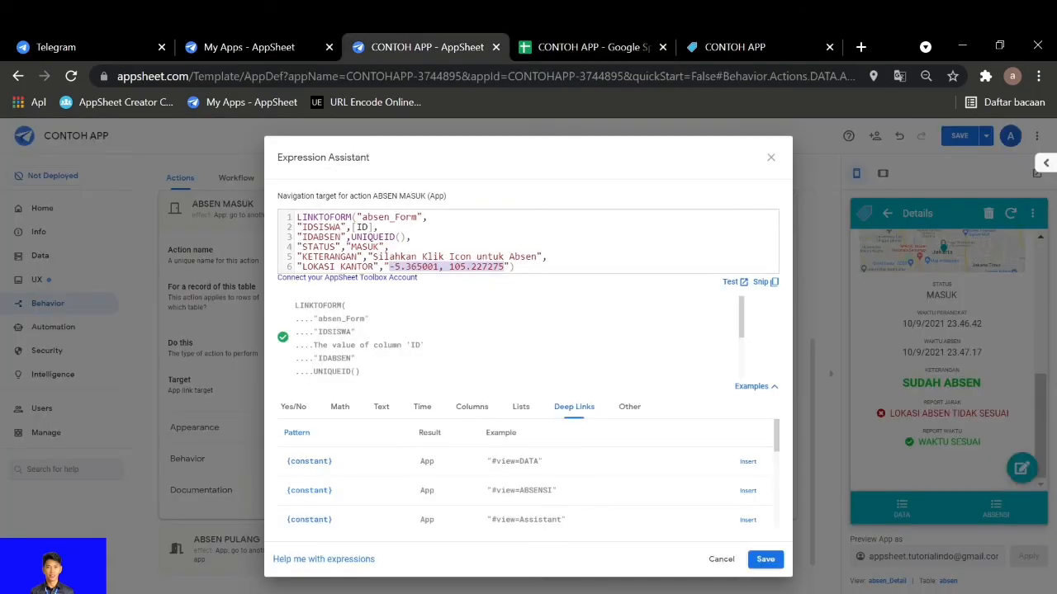
pyautogui.click(417, 47)
pyautogui.hotkey('ctrl', 'v')
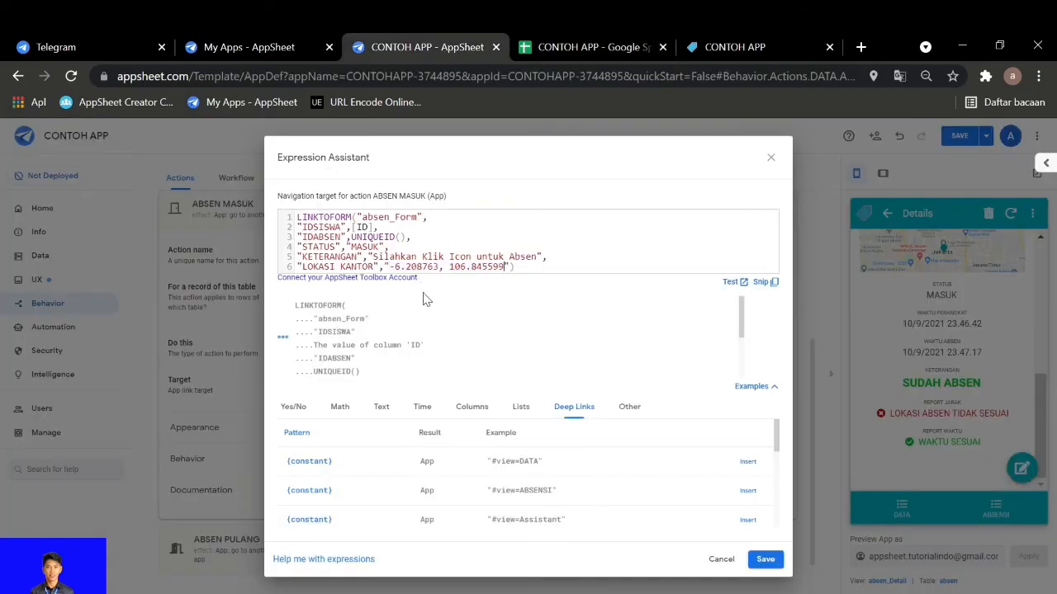
pyautogui.click(765, 558)
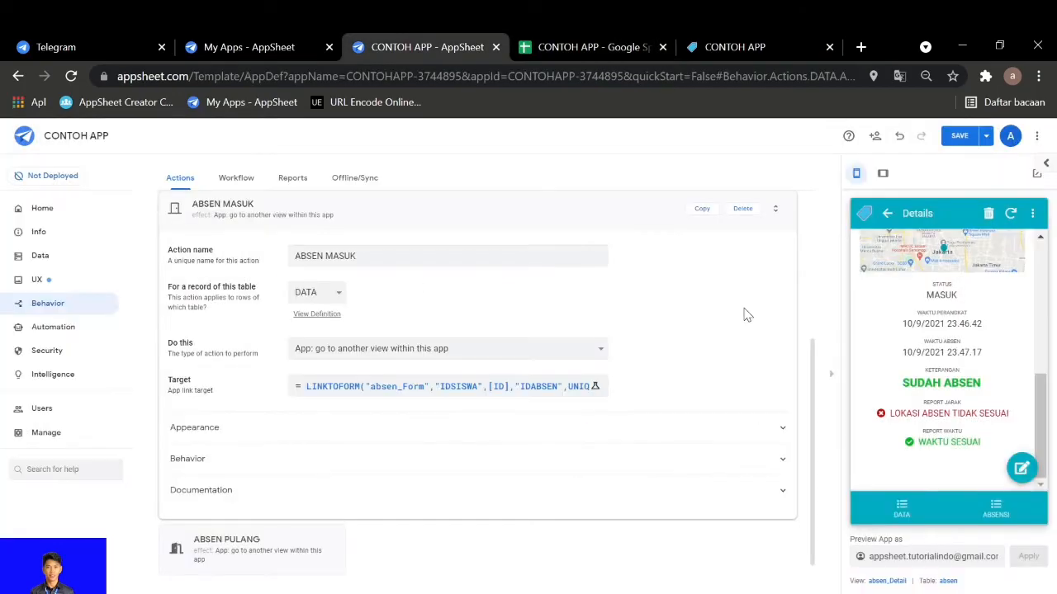
pyautogui.click(953, 135)
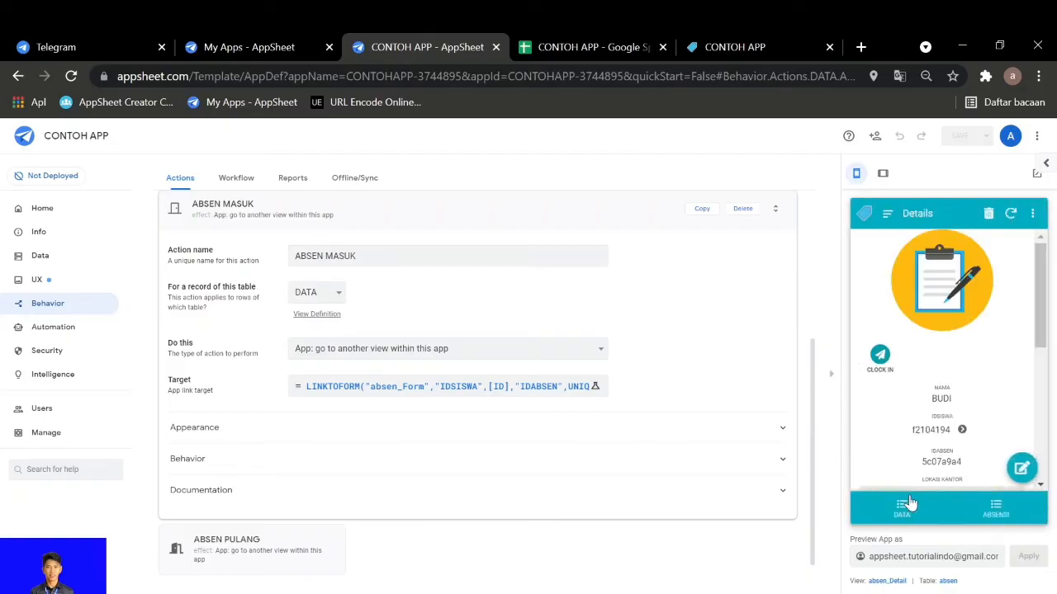
# Submit an ABSEN MASUK attendance record in the preview with the checkman image as FOTO, and apply CLOCK IN to it
pyautogui.click(901, 507)
pyautogui.click(895, 463)
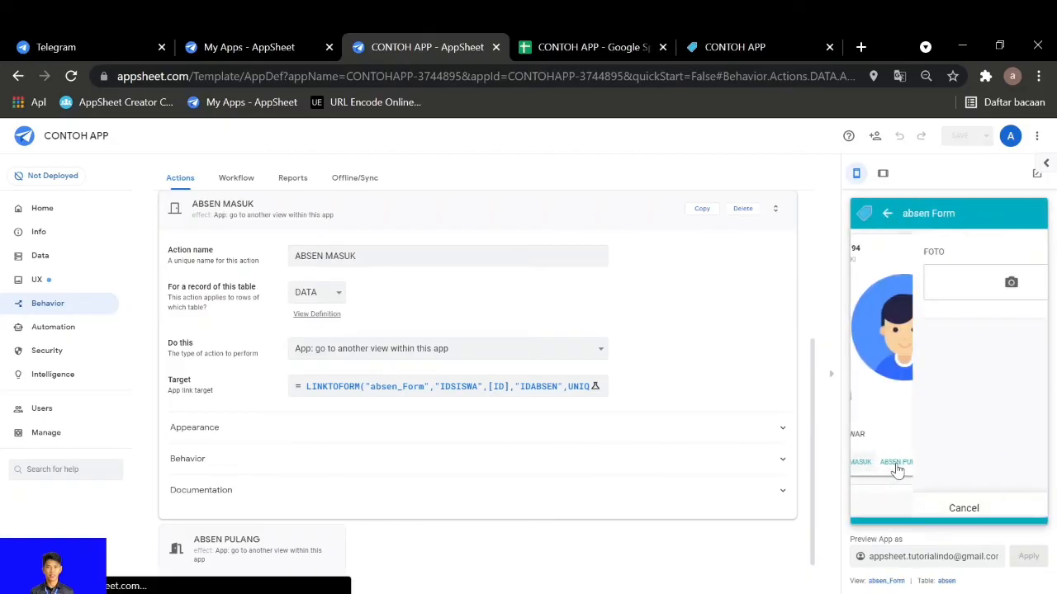
pyautogui.click(949, 282)
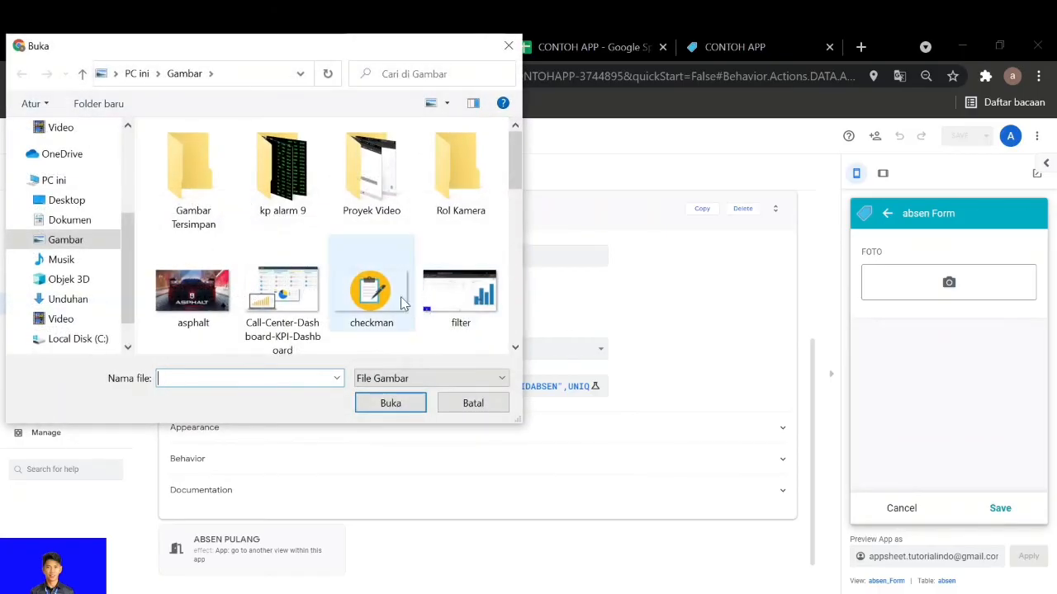
pyautogui.click(369, 293)
pyautogui.click(388, 401)
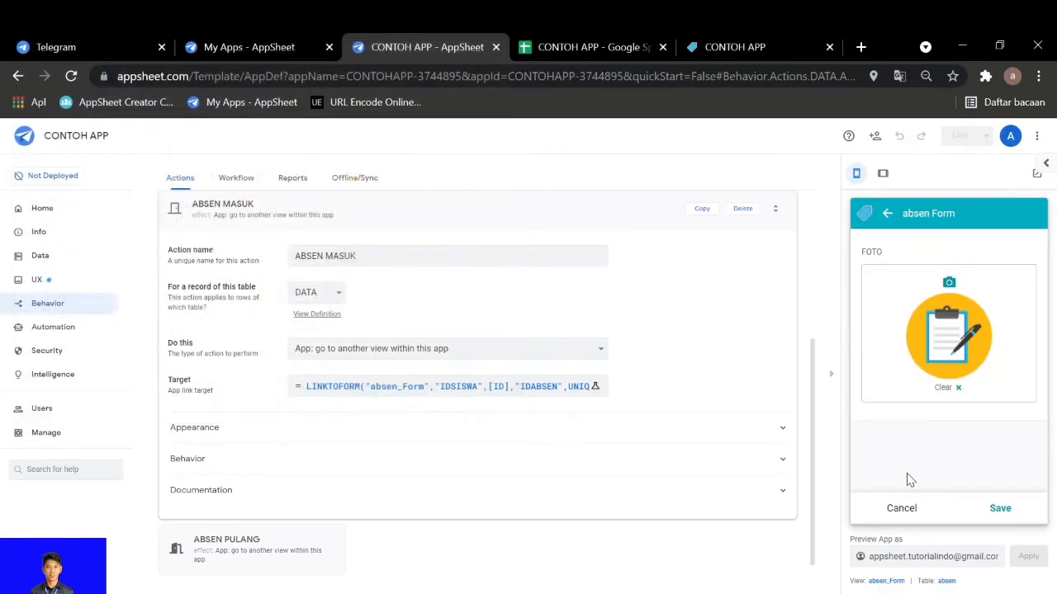
pyautogui.click(1000, 508)
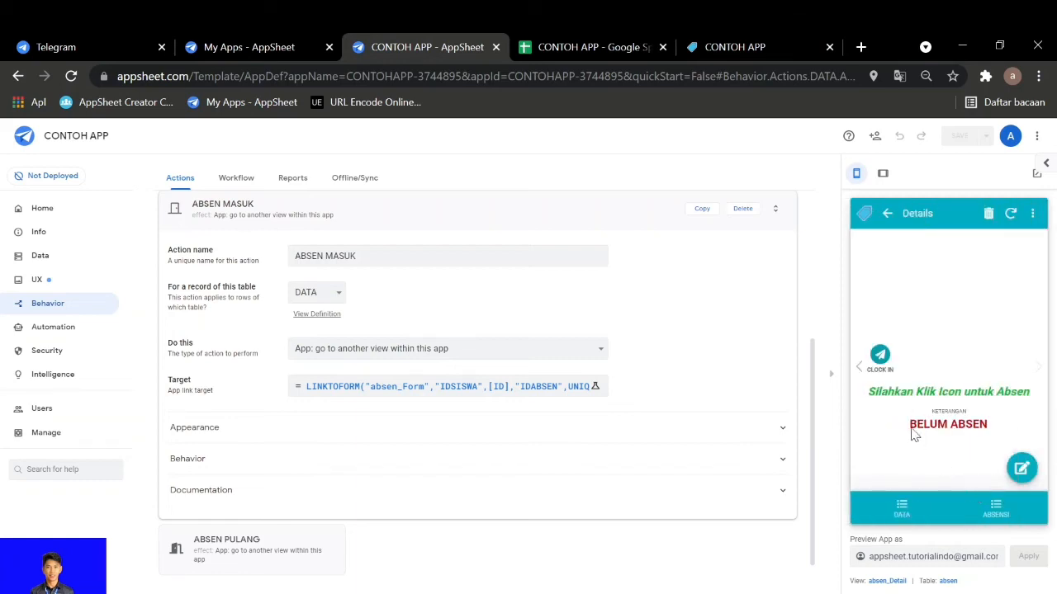
pyautogui.click(880, 355)
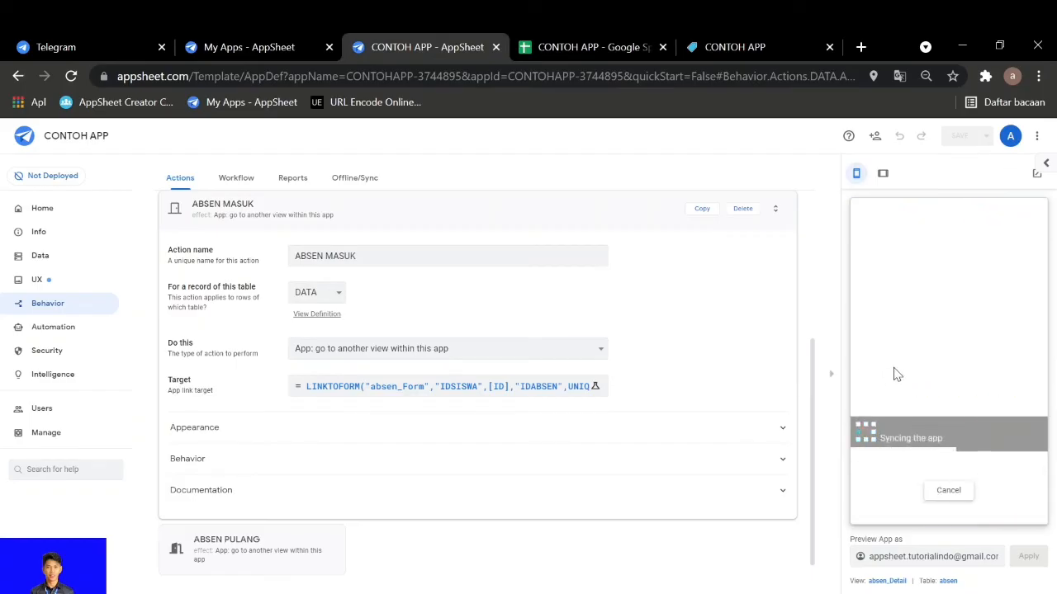
pyautogui.scroll(-3, 895, 373)
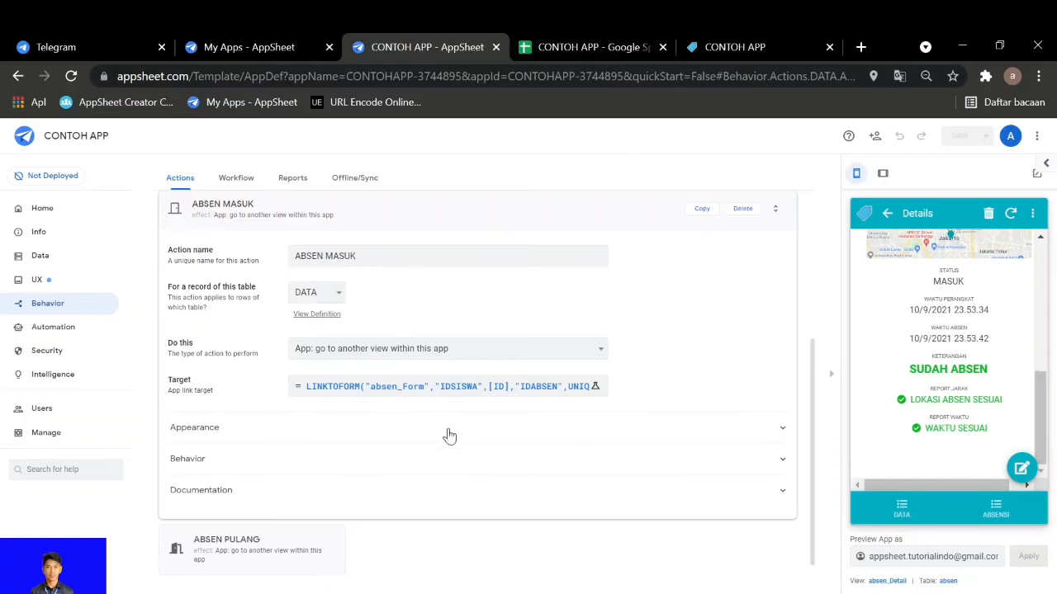
# Review the target expression of the ABSEN MASUK action, including its LOKASI KANTOR coordinates, and close it without changes
pyautogui.click(453, 395)
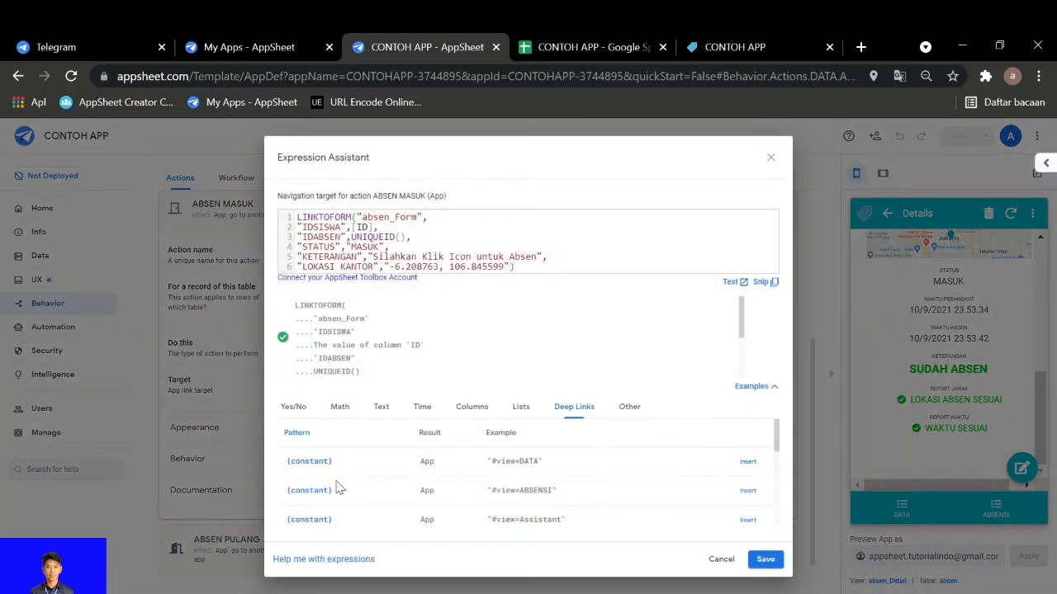
pyautogui.moveTo(144, 593)
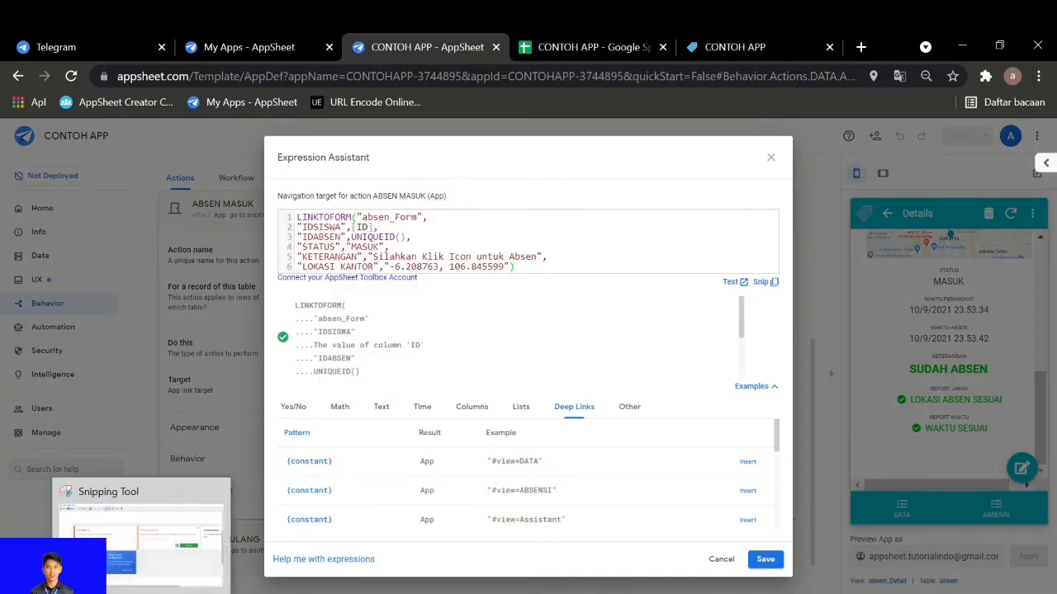
pyautogui.click(167, 577)
pyautogui.click(954, 45)
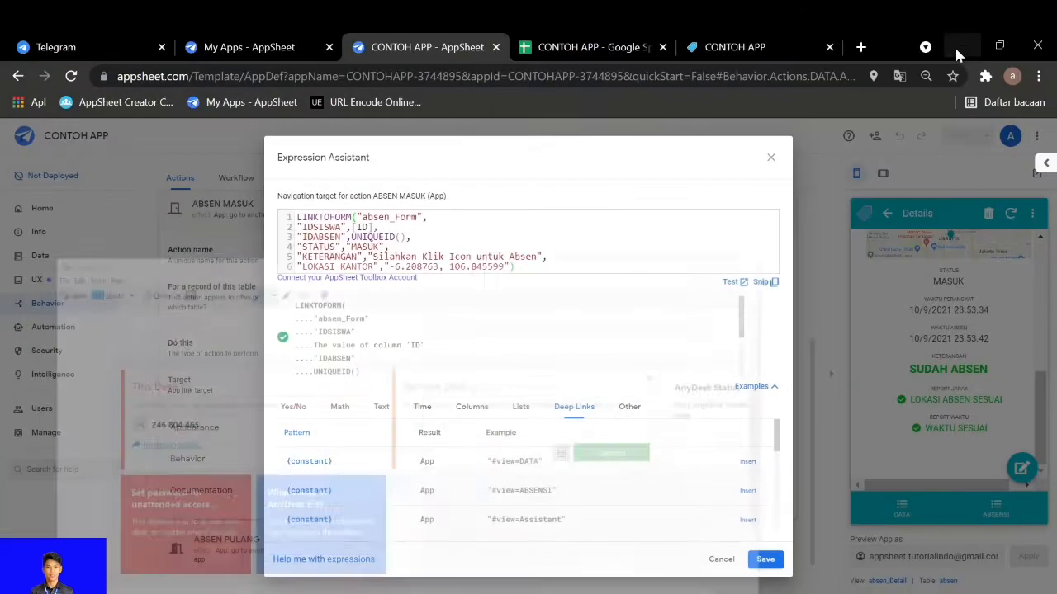
pyautogui.click(771, 158)
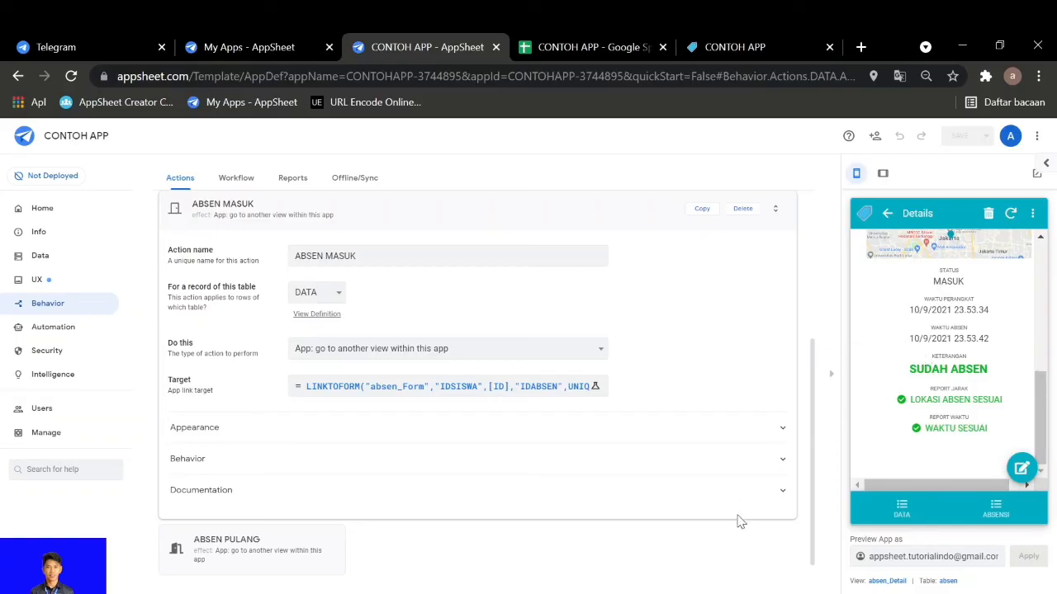
# Switch to the phone session in AnyDesk, sync the attendance app there, and return to the absen sheet in Google Sheets
pyautogui.click(473, 591)
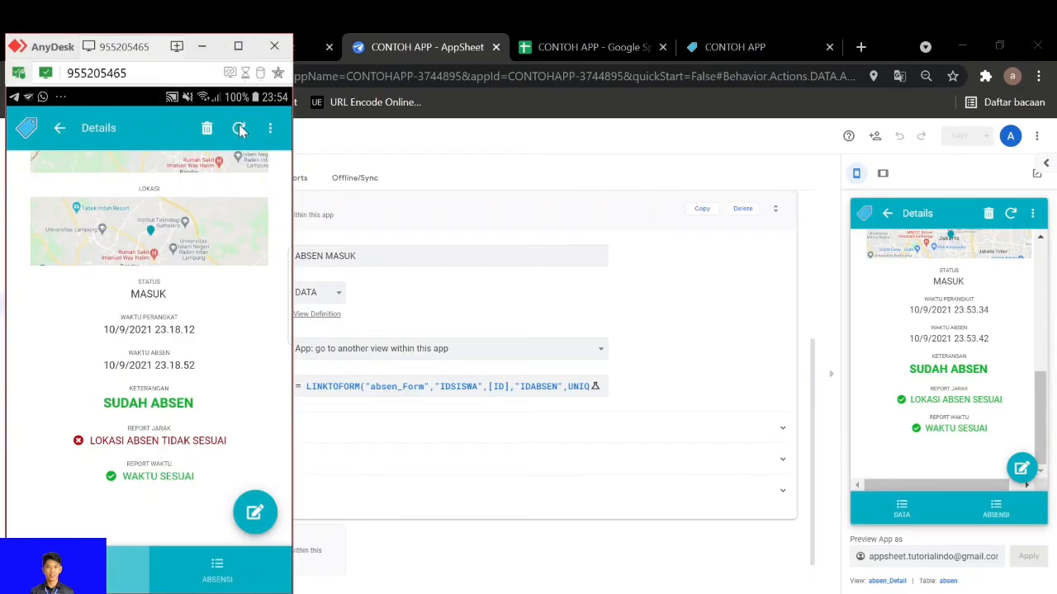
pyautogui.click(239, 130)
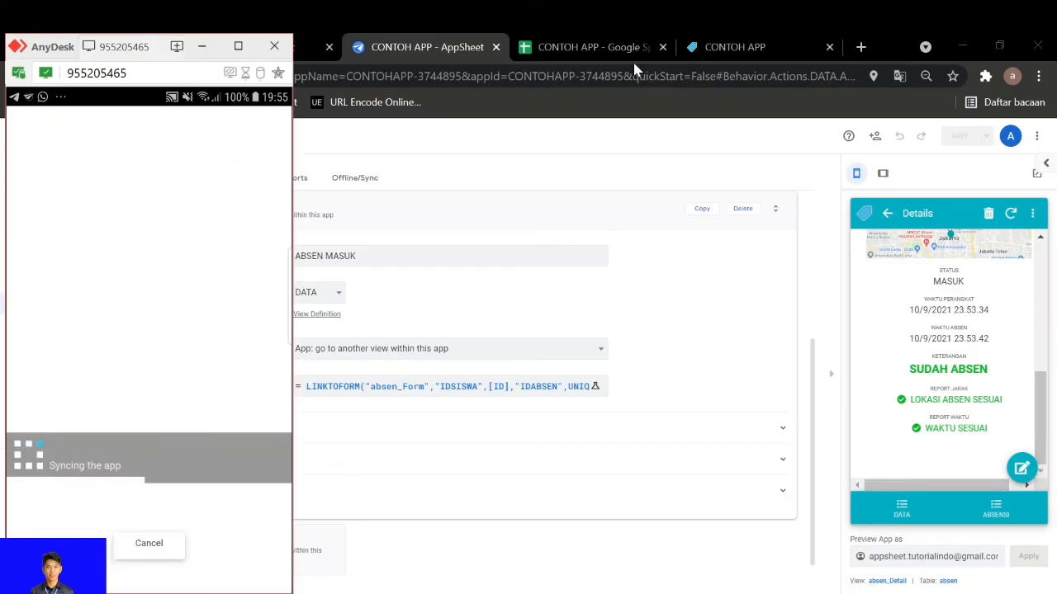
pyautogui.click(620, 47)
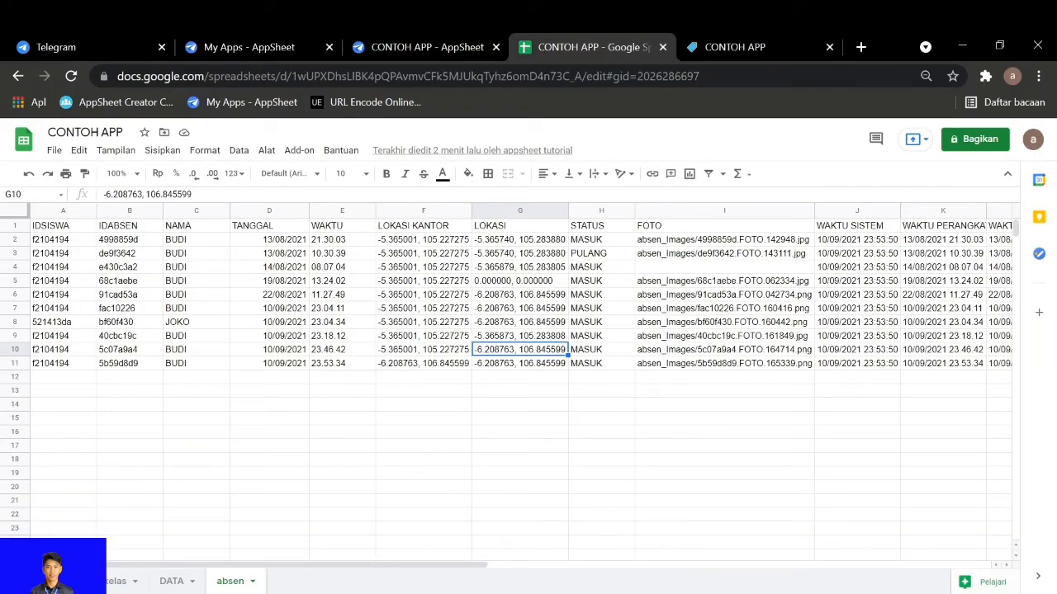
# Check the phone's new attendance record in the absen sheet, including its WAKTU (DURASI) and JARAK (METER) columns
pyautogui.click(606, 592)
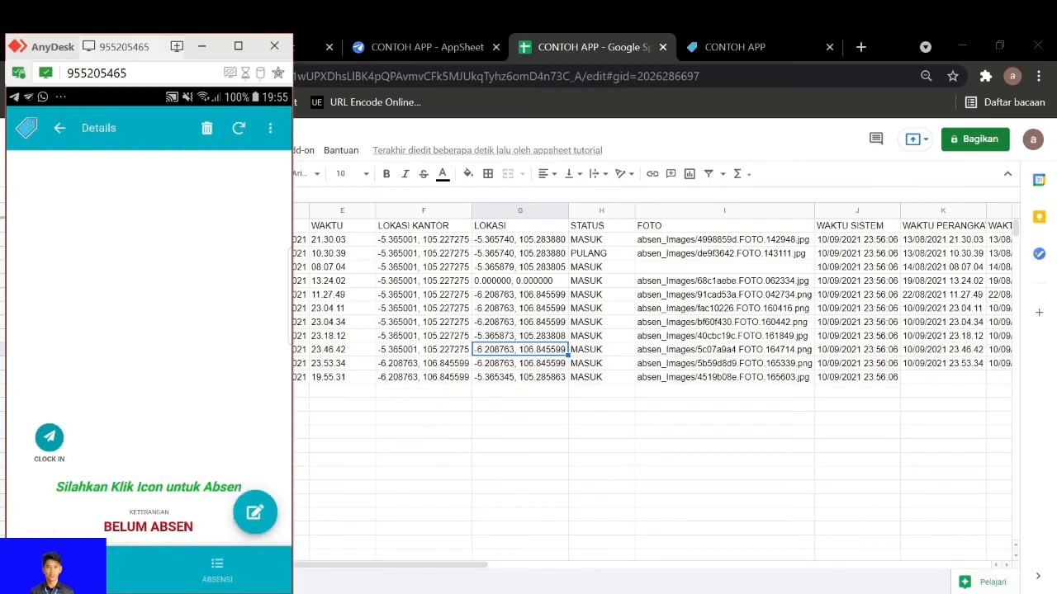
pyautogui.click(1014, 569)
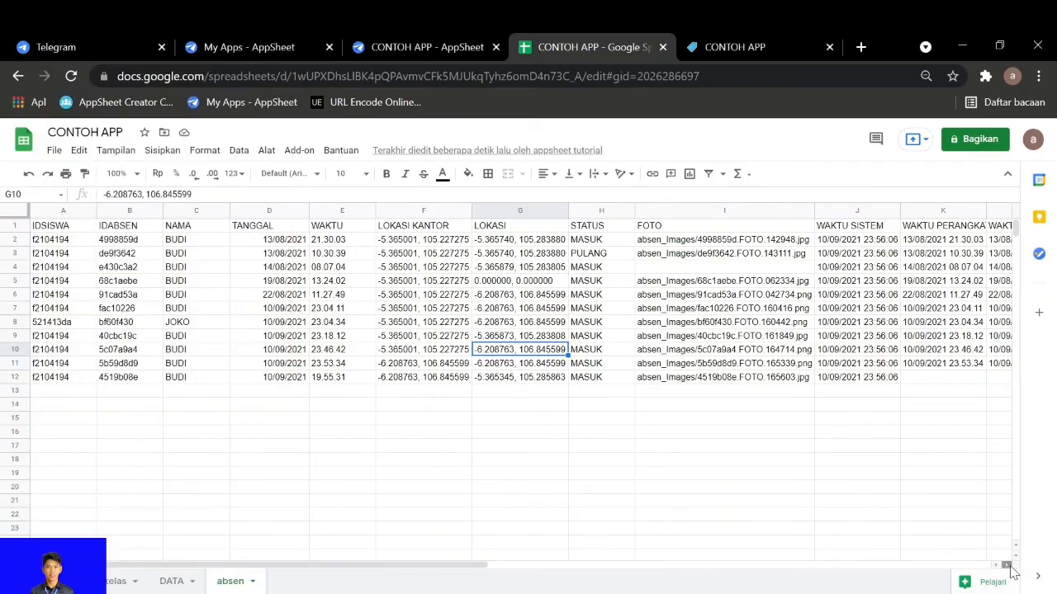
pyautogui.click(397, 592)
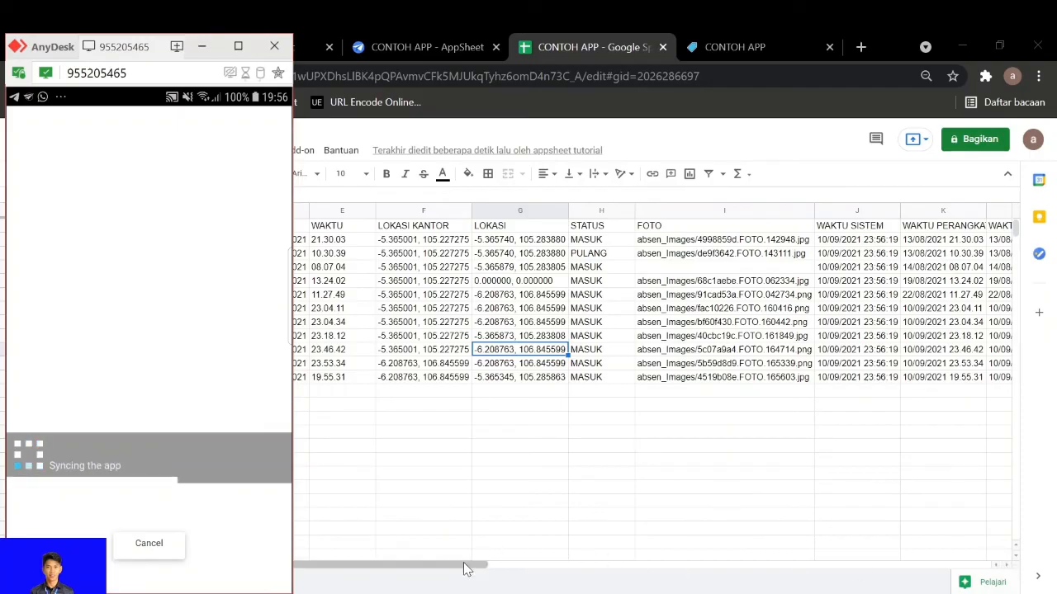
pyautogui.moveTo(465, 566); pyautogui.dragTo(649, 564)
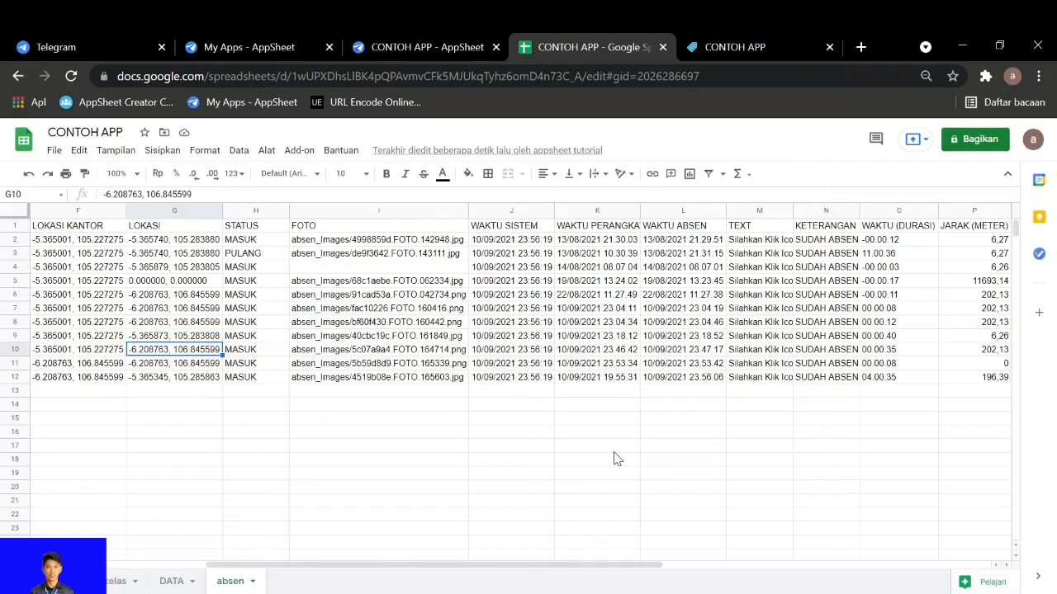
# Review the attendance details on the phone, compare the next submitted record with the absen sheet, and return to the phone's absen form
pyautogui.hotkey('alt', 'Tab')
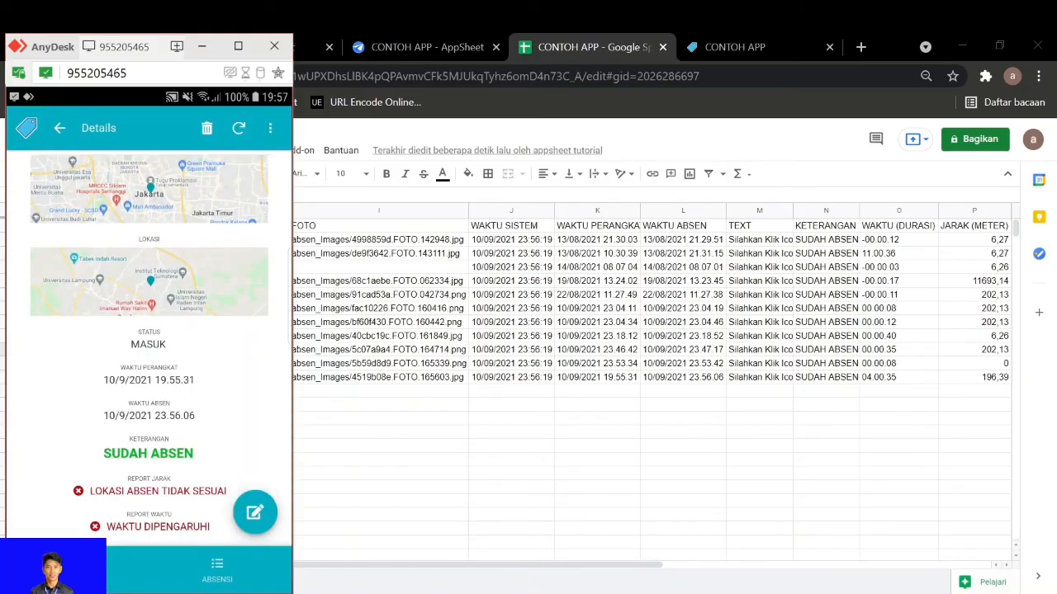
pyautogui.click(92, 571)
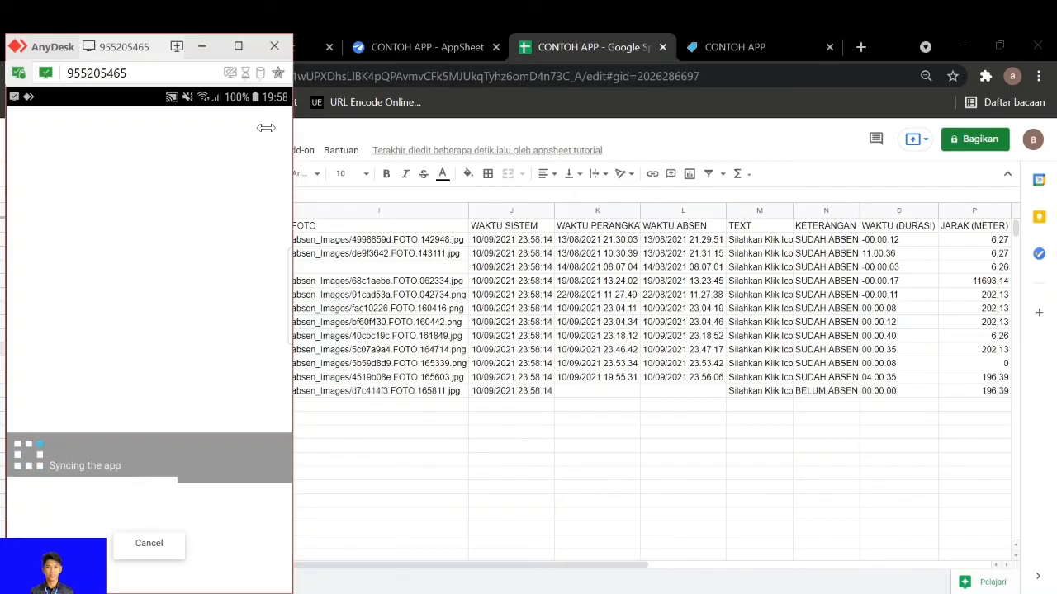
pyautogui.click(522, 490)
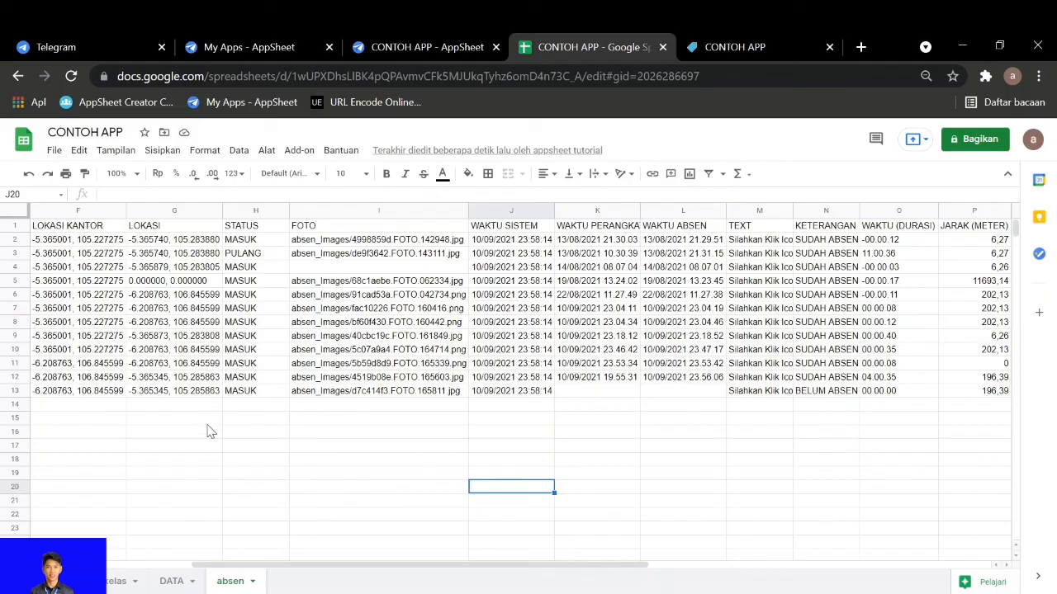
pyautogui.hotkey('alt', 'Tab')
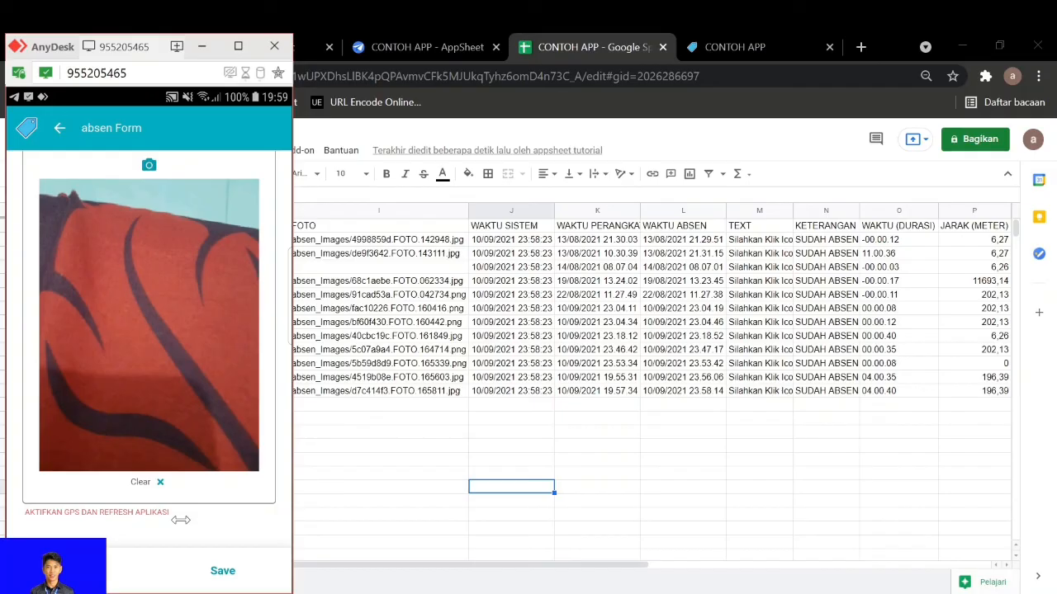
# Inspect the WAKTU SISTEM formula in row 11 of the absen sheet, and locate the 0.000000, 0.000000 entry in the LOKASI column
pyautogui.click(384, 464)
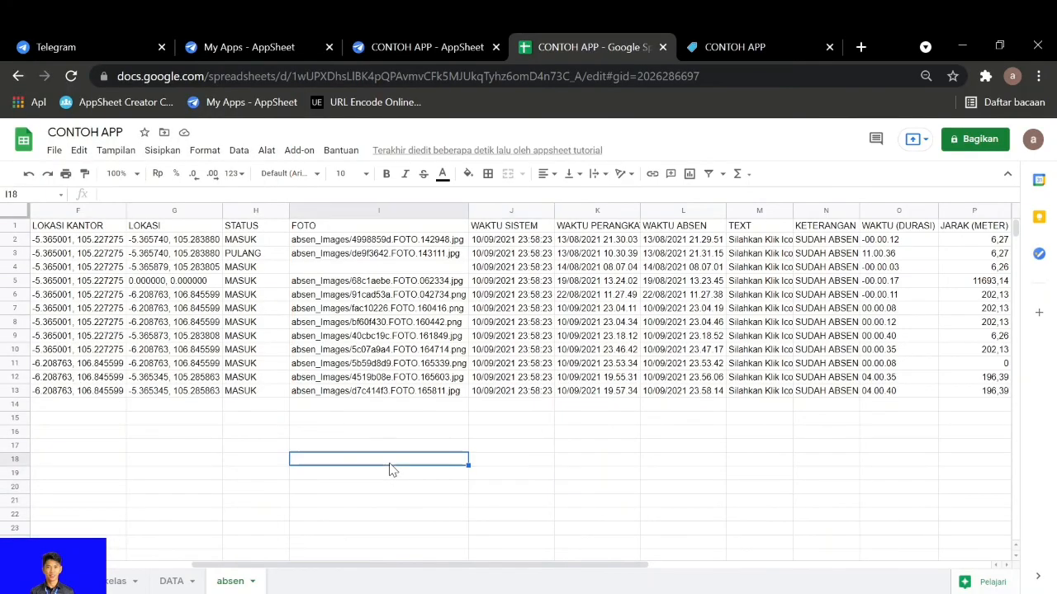
pyautogui.click(515, 366)
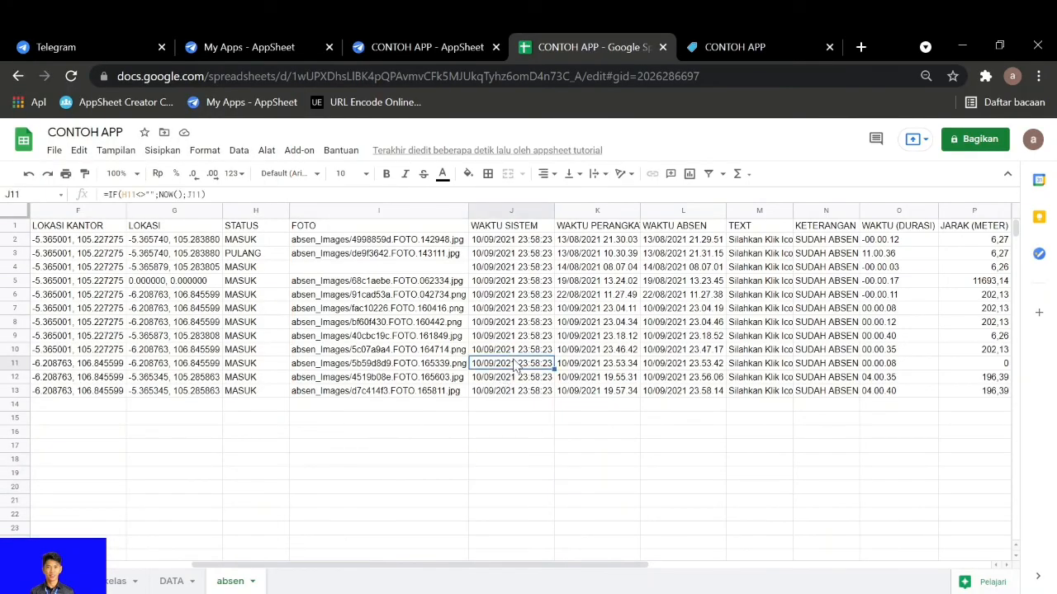
pyautogui.press('Left')
pyautogui.press('Left')
pyautogui.press('Left')
pyautogui.press('Left')
pyautogui.press('Left')
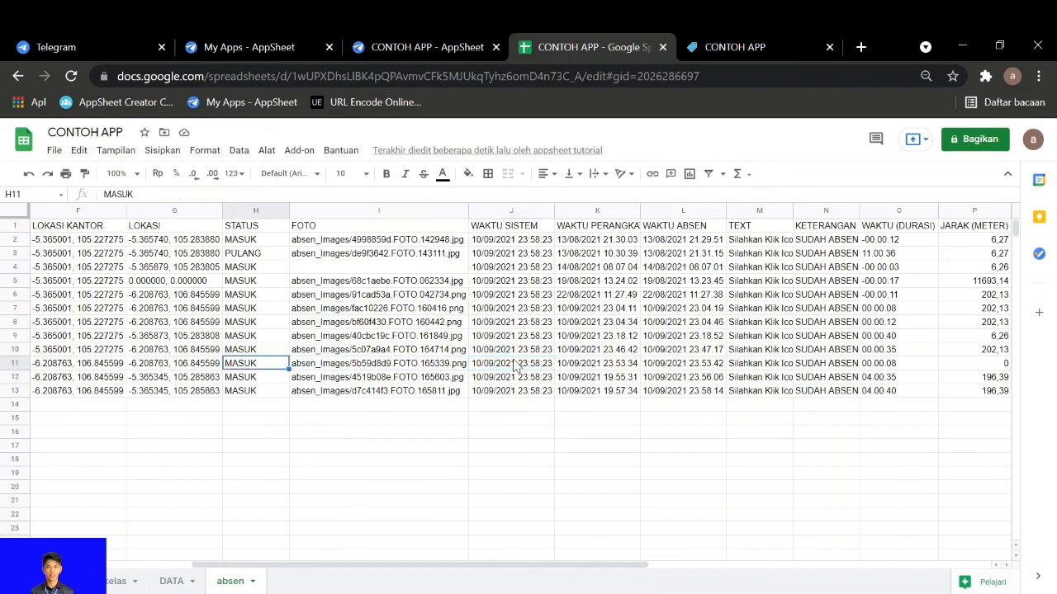
pyautogui.press('Right')
pyautogui.press('Right')
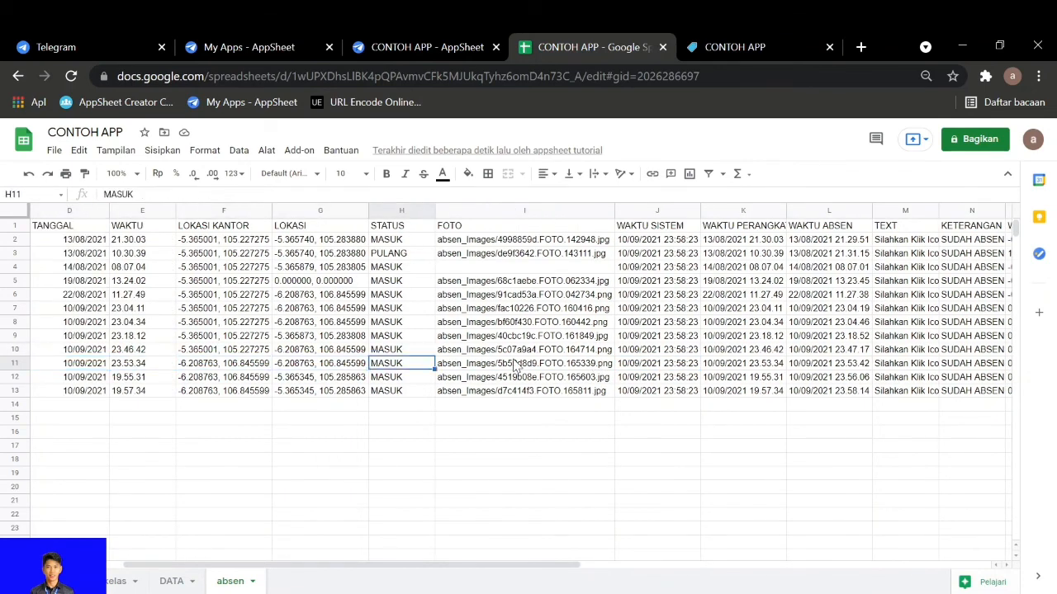
pyautogui.press('Up')
pyautogui.press('Up')
pyautogui.press('Up')
pyautogui.press('Up')
pyautogui.press('Up')
pyautogui.press('Up')
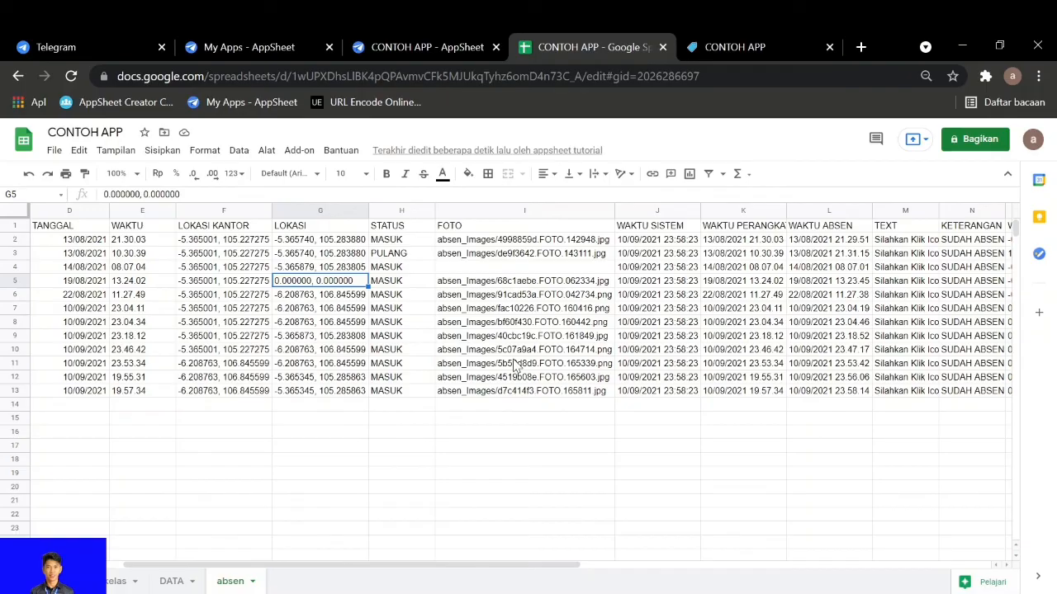
pyautogui.press('Left')
pyautogui.press('Left')
pyautogui.press('Right')
pyautogui.press('Right')
pyautogui.press('Right')
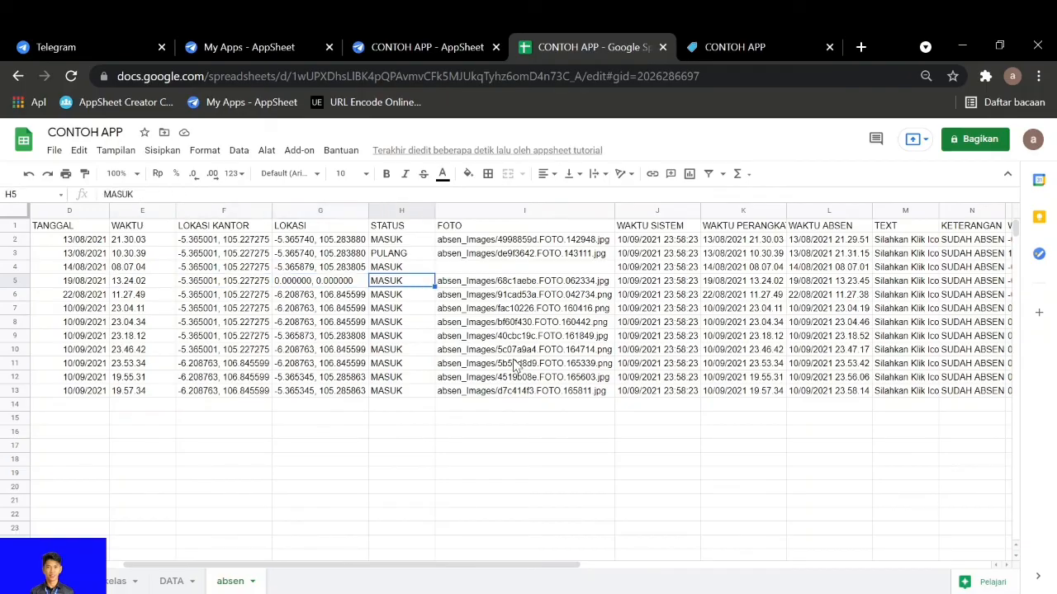
pyautogui.press('Left')
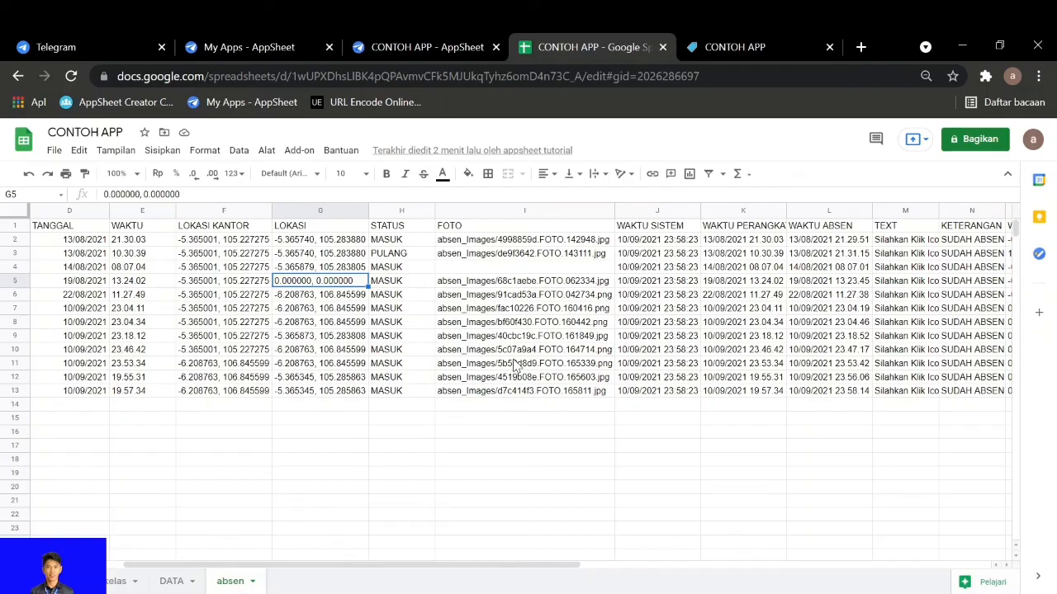
# Open the Valid If formula of the FOTO column in AppSheet's absen table and enlarge it for reading
pyautogui.click(450, 48)
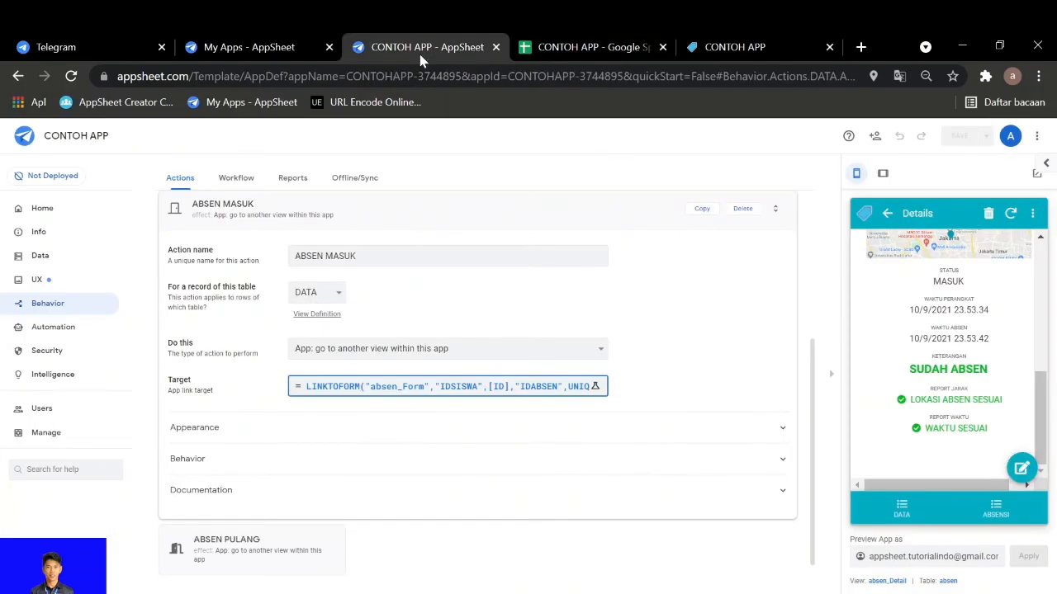
pyautogui.click(30, 257)
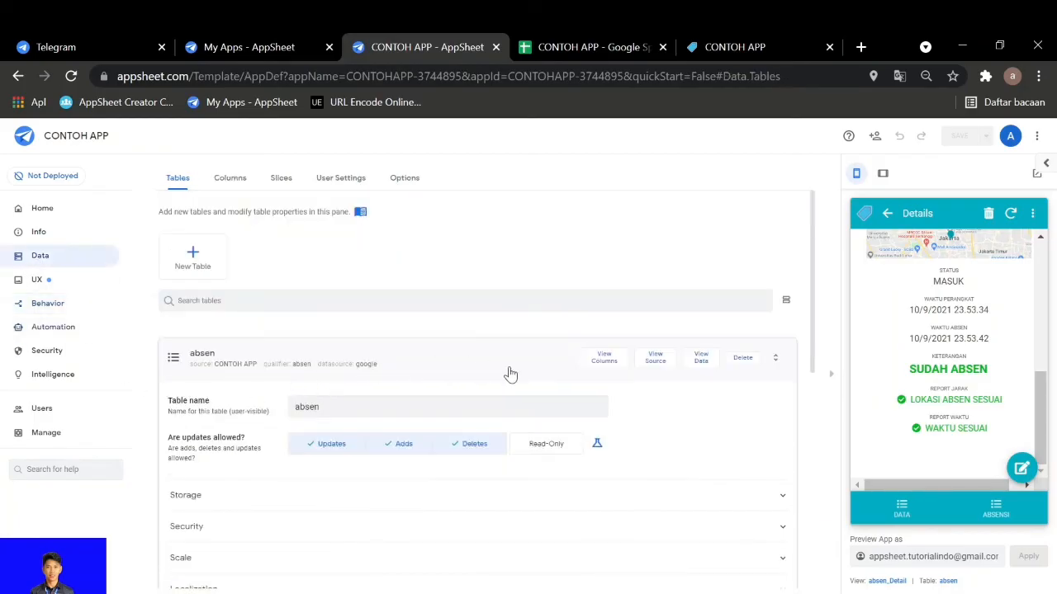
pyautogui.click(598, 367)
pyautogui.scroll(-1, 381, 538)
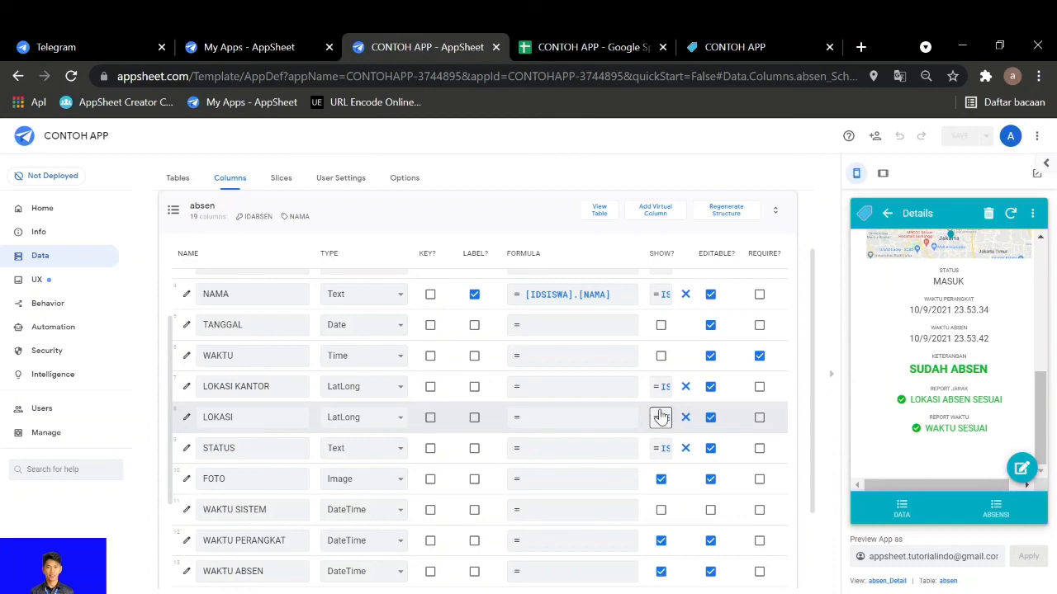
pyautogui.click(186, 479)
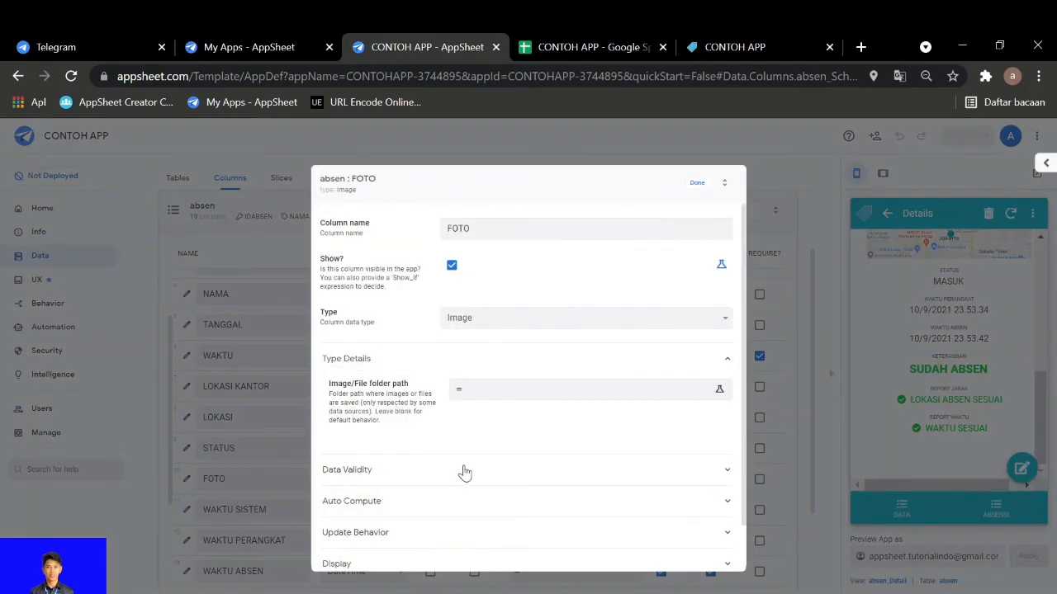
pyautogui.click(465, 472)
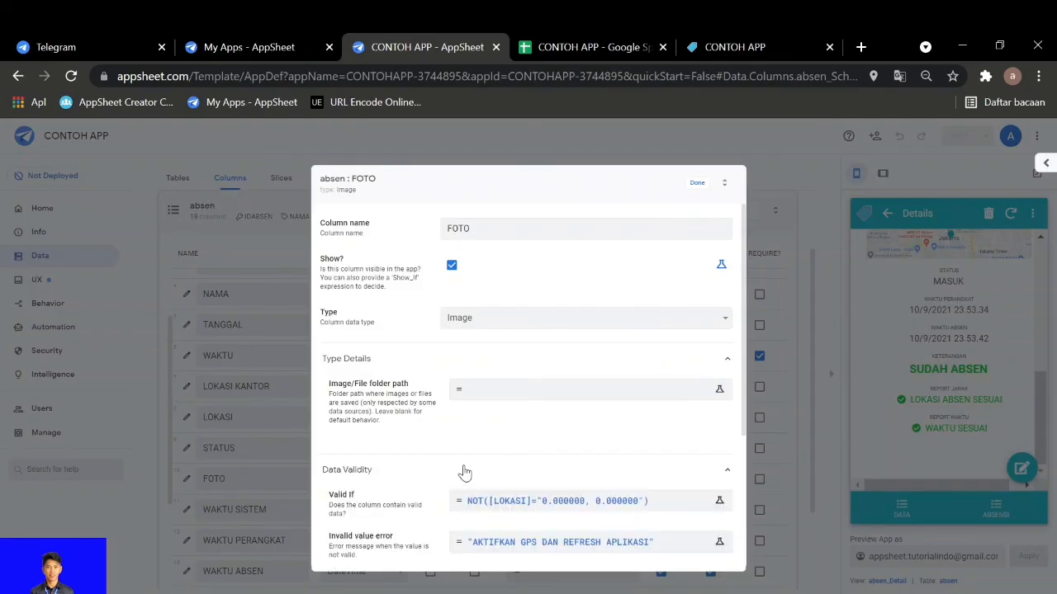
pyautogui.scroll(-1, 462, 466)
pyautogui.click(484, 428)
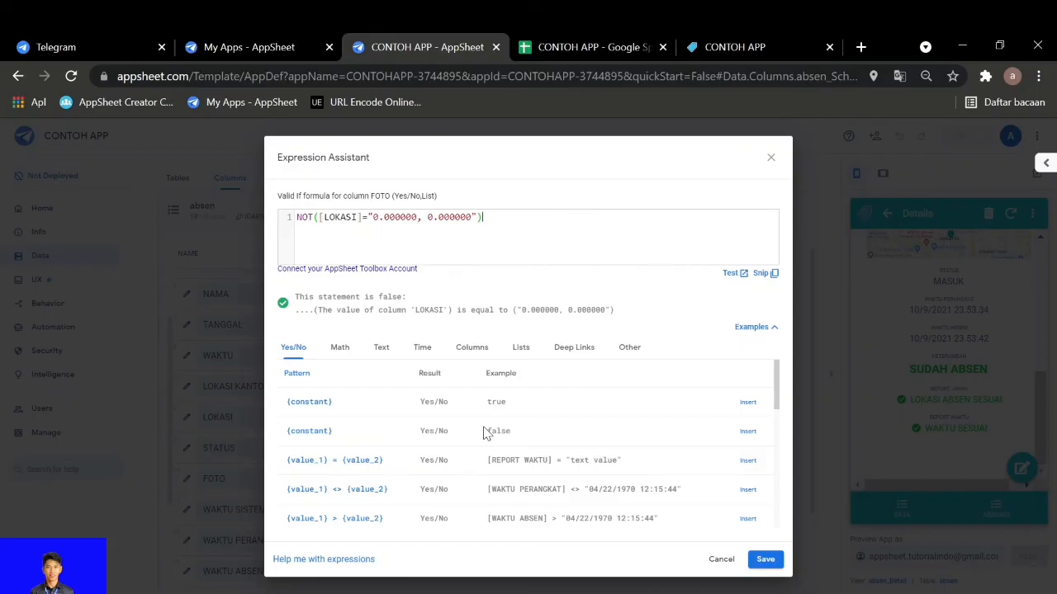
pyautogui.hotkey('ctrl', '+')
pyautogui.hotkey('ctrl', '+')
pyautogui.hotkey('ctrl', '+')
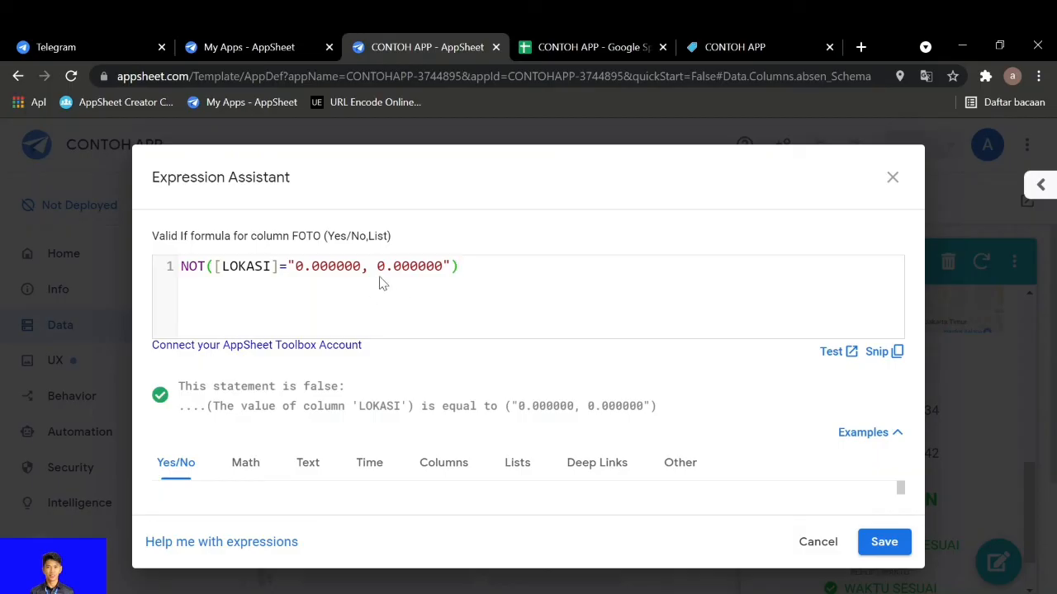
# Compare FOTO's Valid If formula with the LOKASI value in cell G5 of the absen sheet, and save the expression unchanged
pyautogui.click(590, 47)
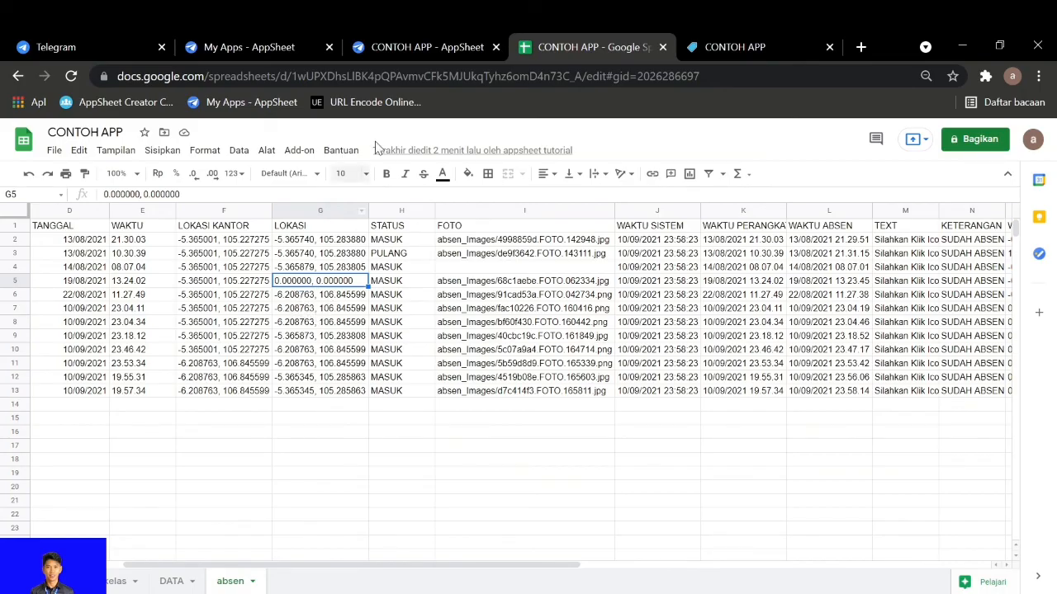
pyautogui.click(390, 49)
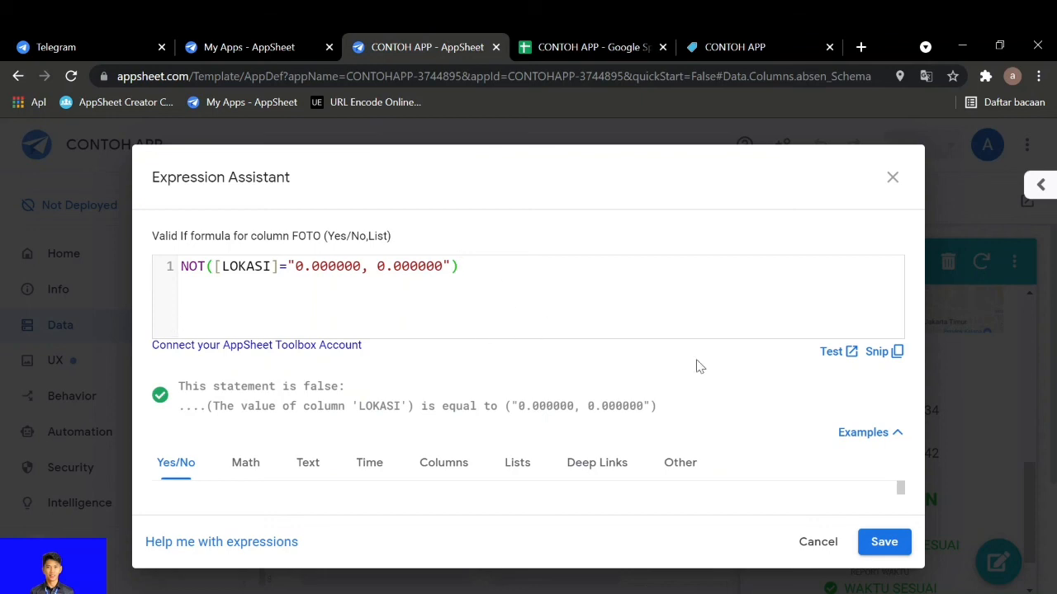
pyautogui.click(871, 541)
# Review the Invalid value error expression of the FOTO column and close it without changes
pyautogui.scroll(-1, 511, 453)
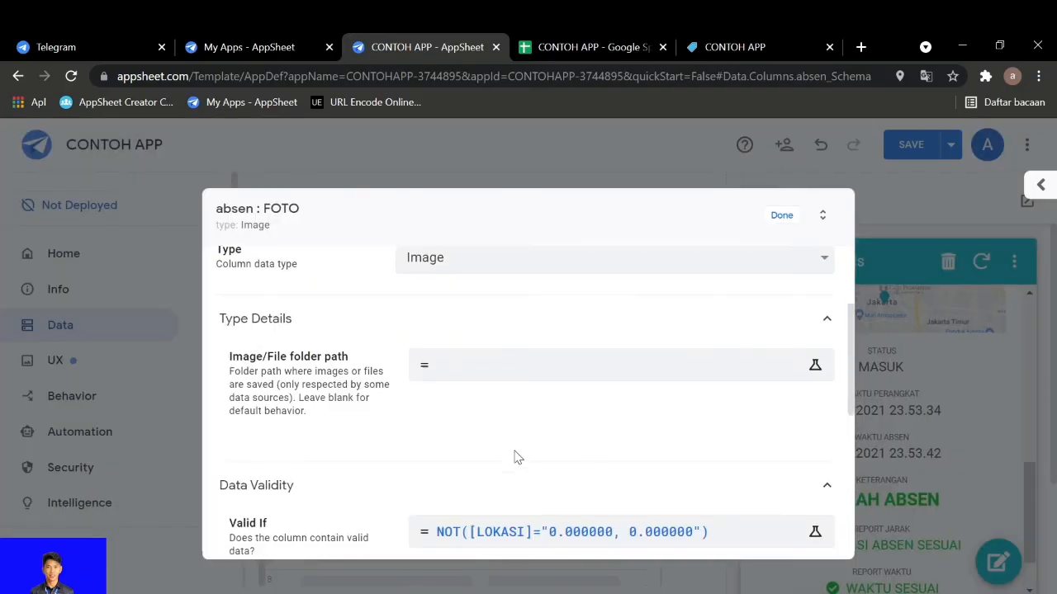
pyautogui.scroll(-1, 506, 447)
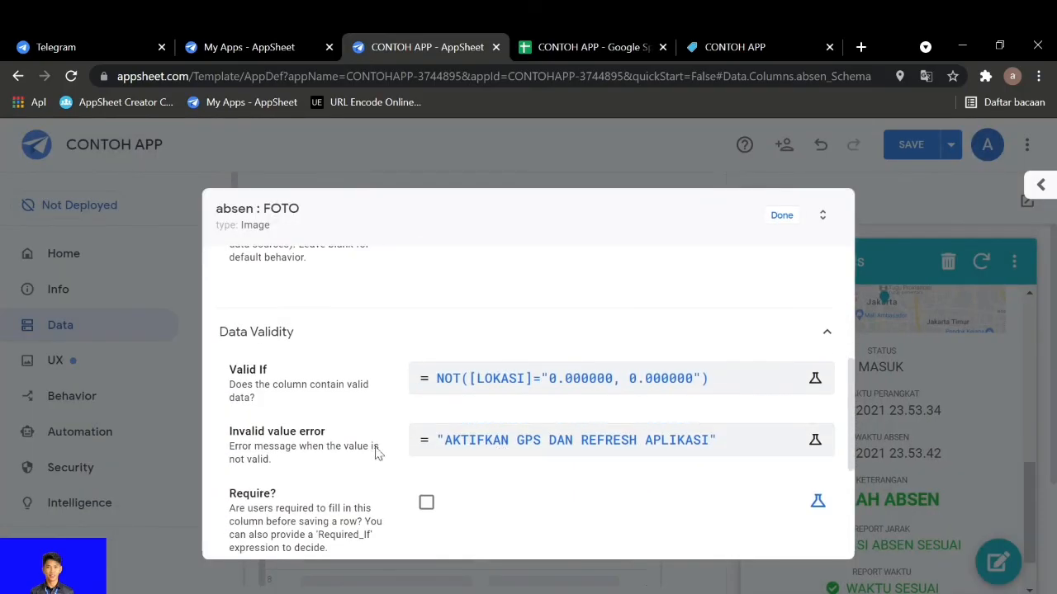
pyautogui.click(514, 438)
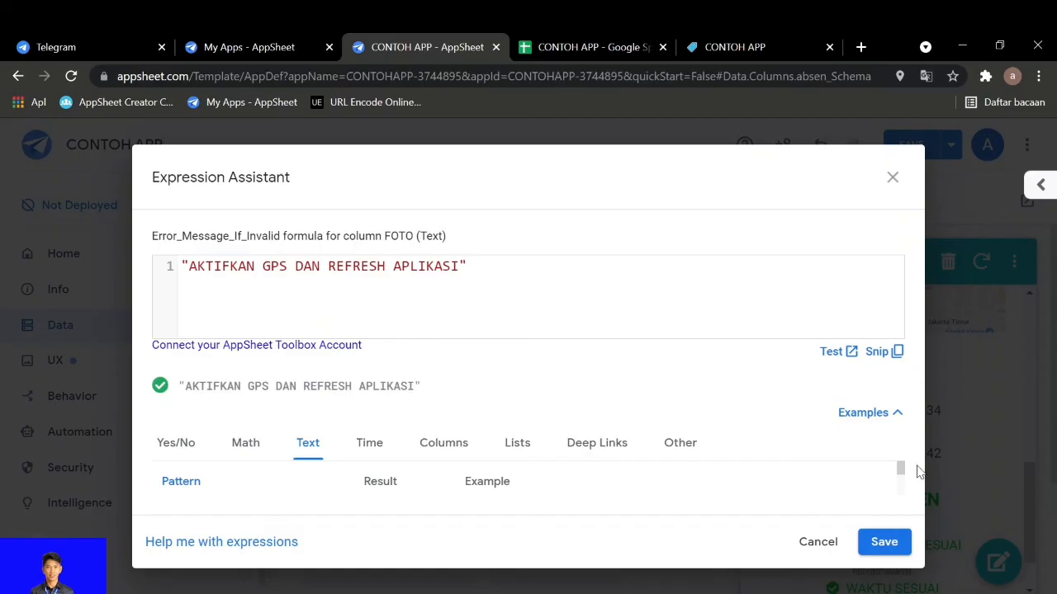
pyautogui.click(892, 177)
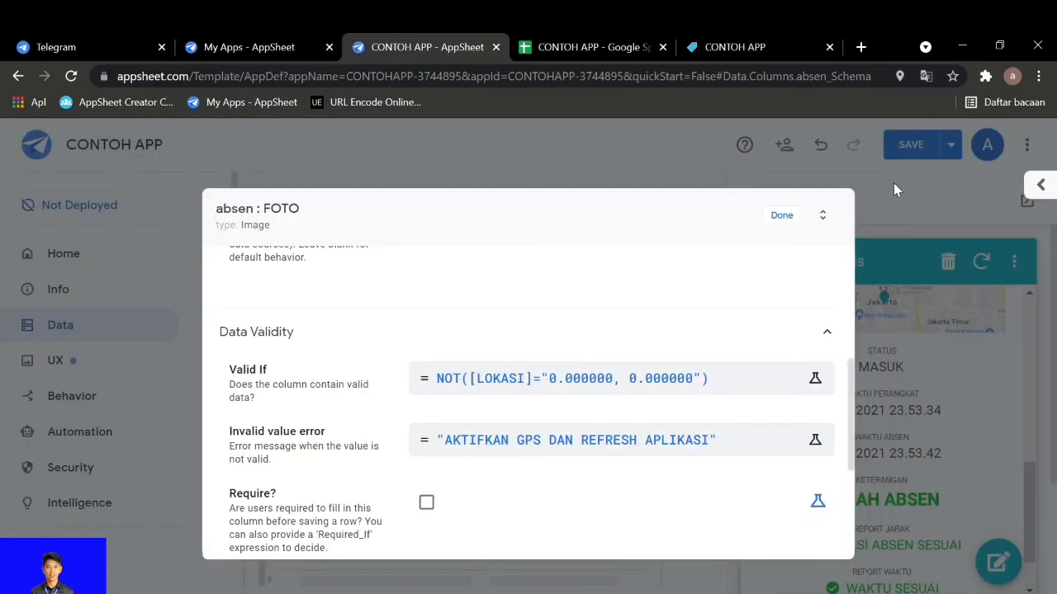
# View the phone session in AnyDesk, and examine the newest attendance record from its first columns in the absen sheet
pyautogui.click(507, 593)
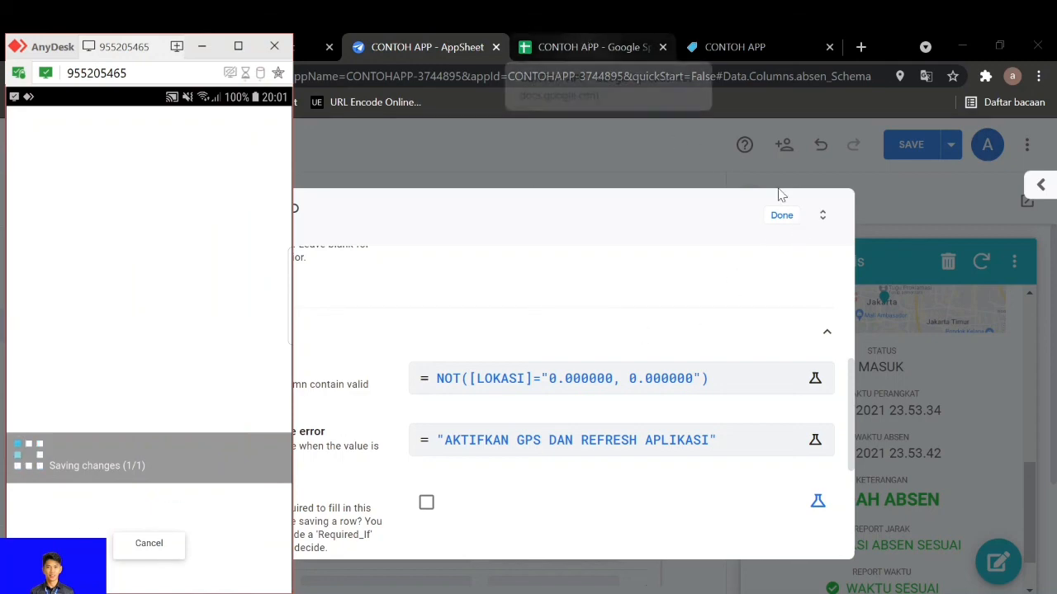
pyautogui.click(575, 47)
pyautogui.click(578, 47)
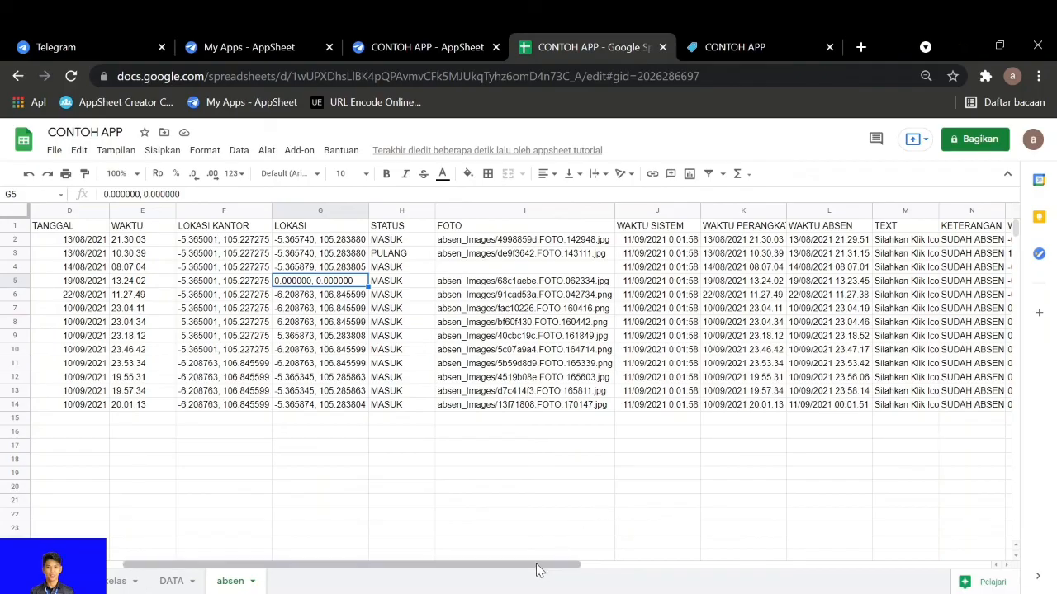
pyautogui.moveTo(538, 566); pyautogui.dragTo(372, 569)
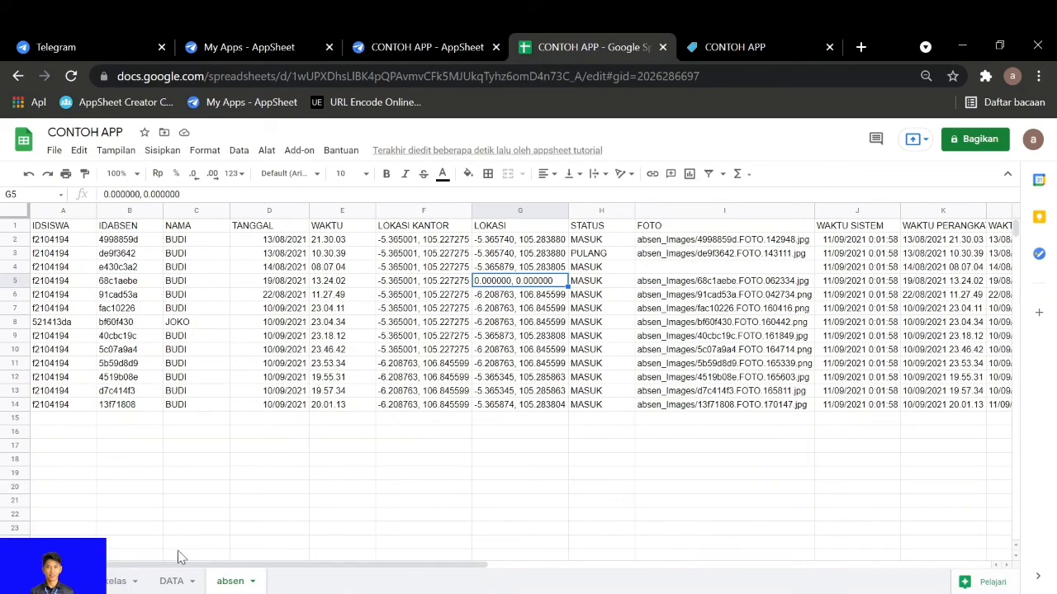
pyautogui.moveTo(248, 568); pyautogui.dragTo(175, 555)
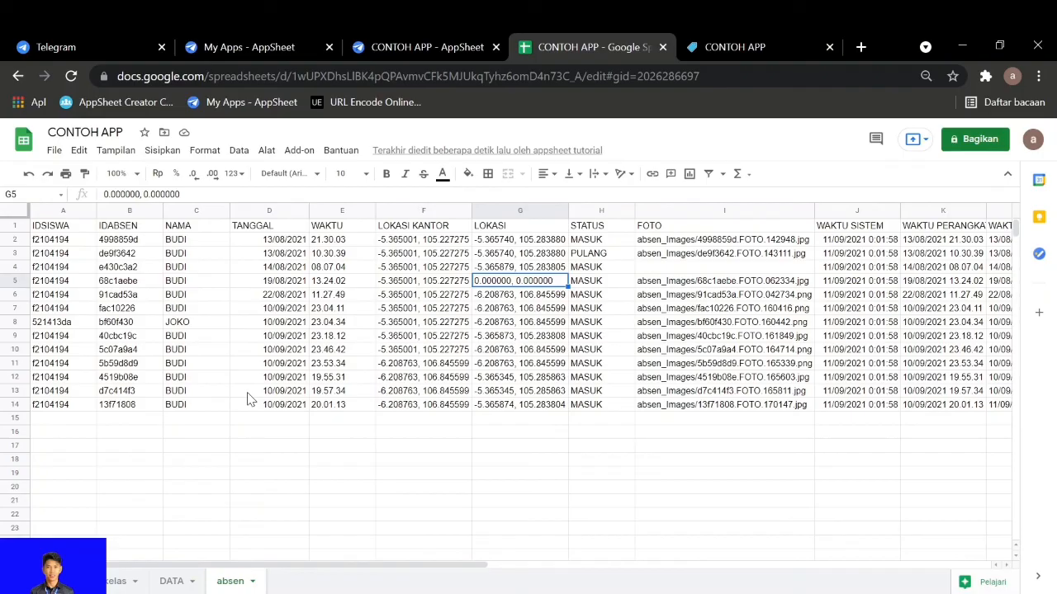